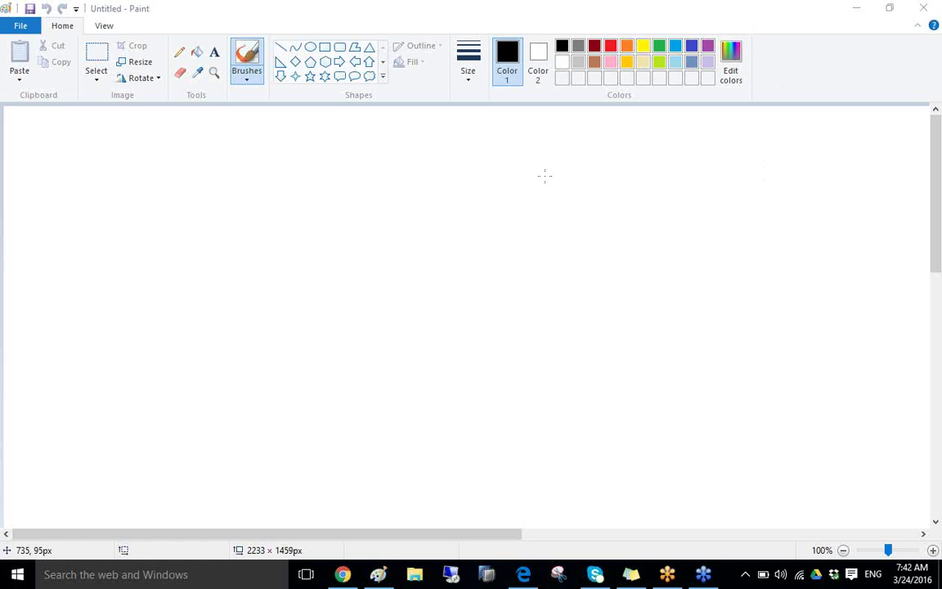
- Connect via Remote Desktop to server 122.175.47.80, entering the account password
{"action": "left_click", "coordinate": [451, 577]}
{"action": "left_click", "coordinate": [532, 264]}
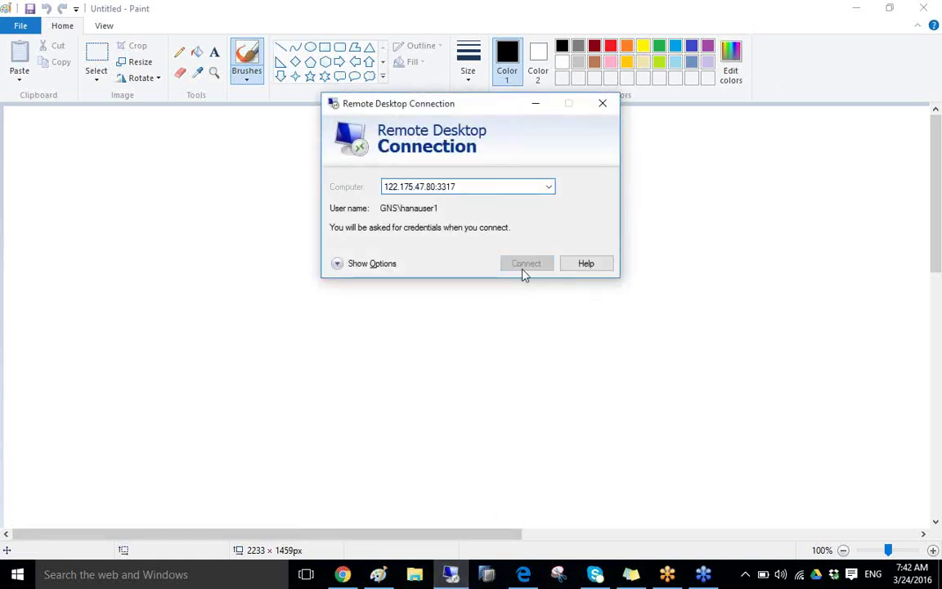
{"action": "left_click", "coordinate": [426, 174]}
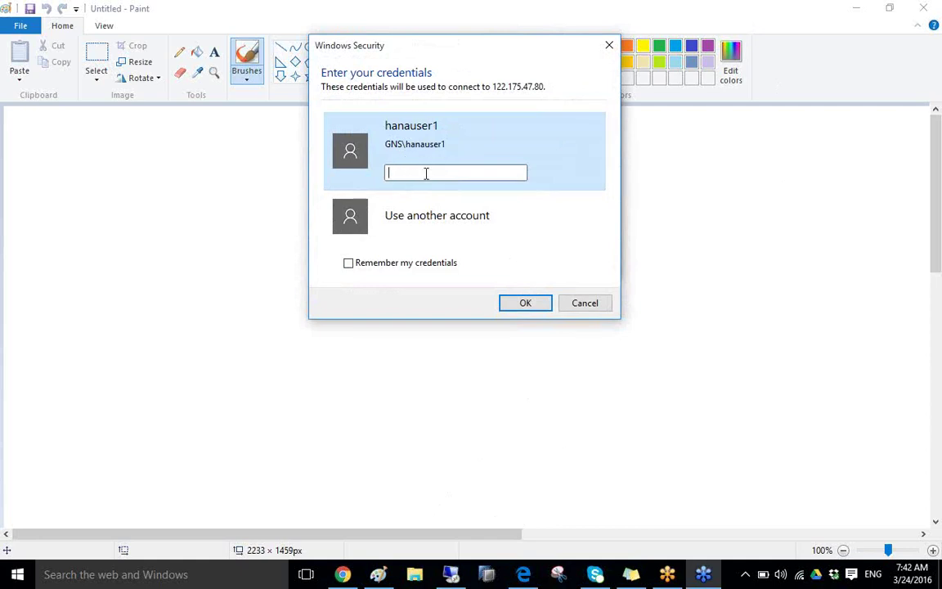
{"action": "type", "text": "********"}
{"action": "left_click", "coordinate": [526, 305]}
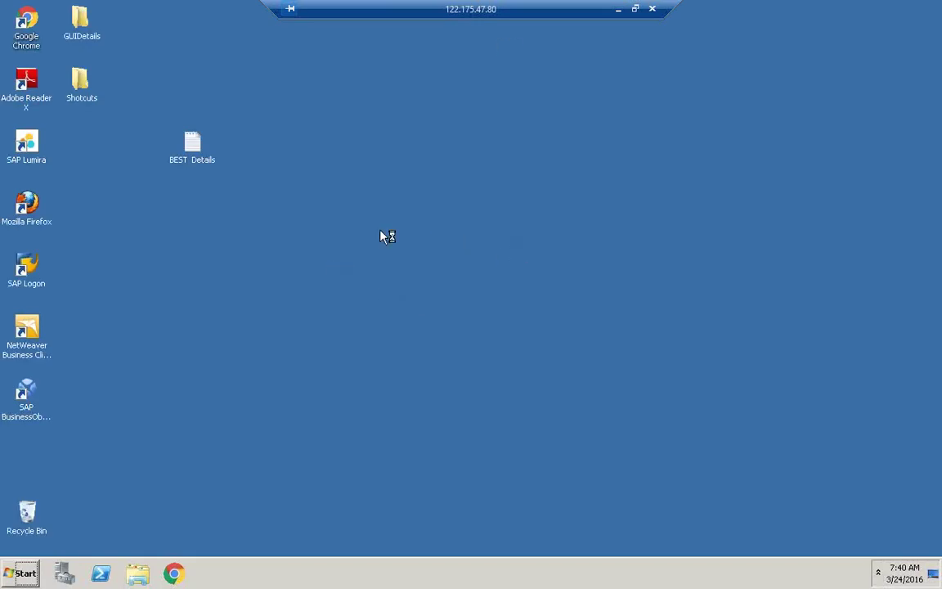
- Launch SAP HANA Studio with the default workspace and log on to HDB (BEST) with its password
{"action": "left_click", "coordinate": [18, 572]}
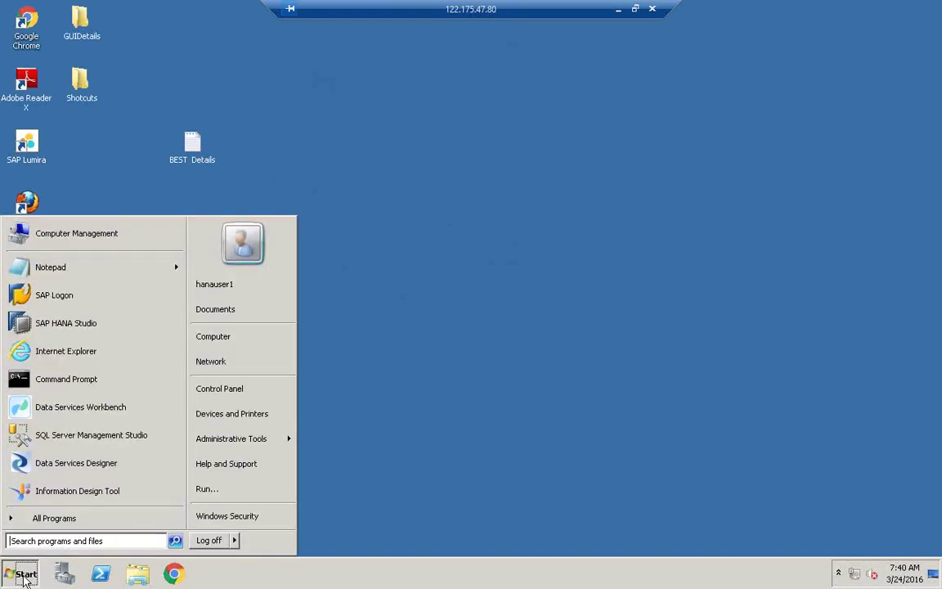
{"action": "left_click", "coordinate": [72, 324]}
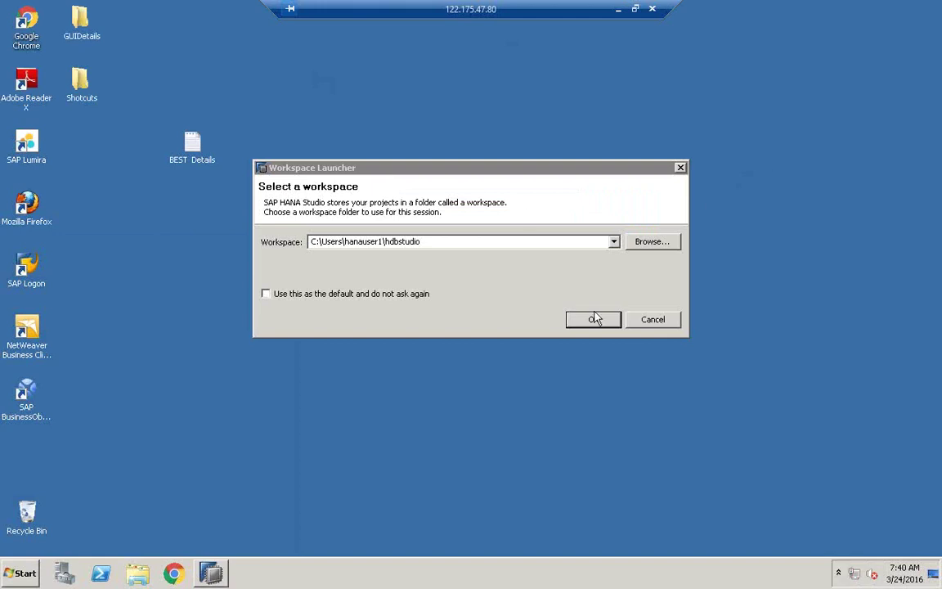
{"action": "left_click", "coordinate": [595, 321]}
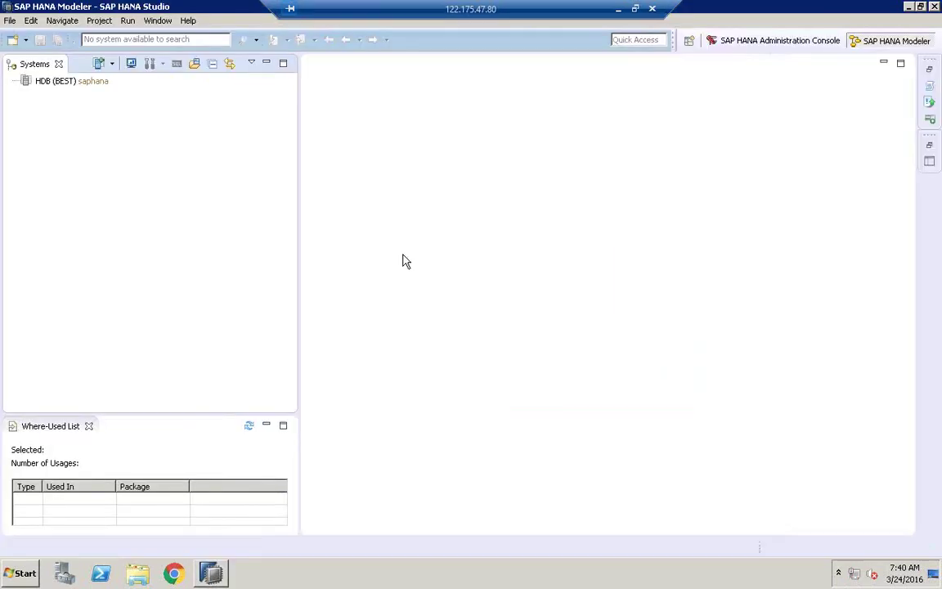
{"action": "double_click", "coordinate": [86, 81]}
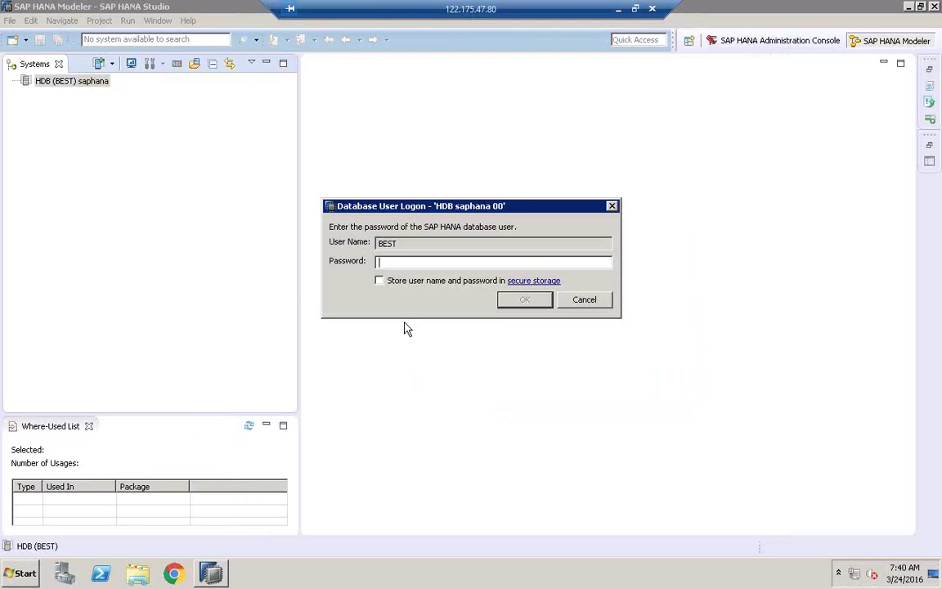
{"action": "type", "text": "*"}
{"action": "key", "text": "Return"}
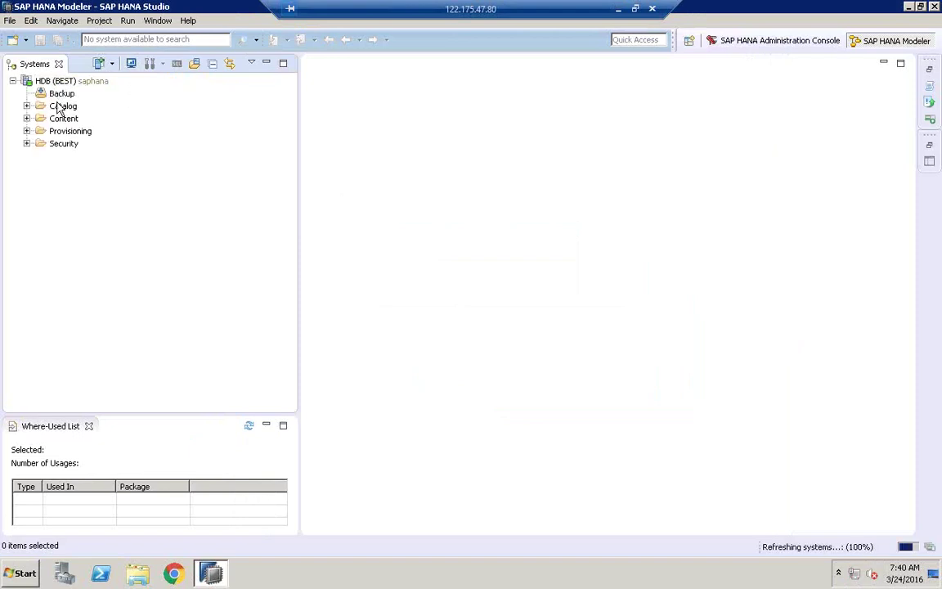
- Expand the Content folder and the ECCMARCH730AM package
{"action": "left_click", "coordinate": [59, 107]}
{"action": "left_click", "coordinate": [57, 119]}
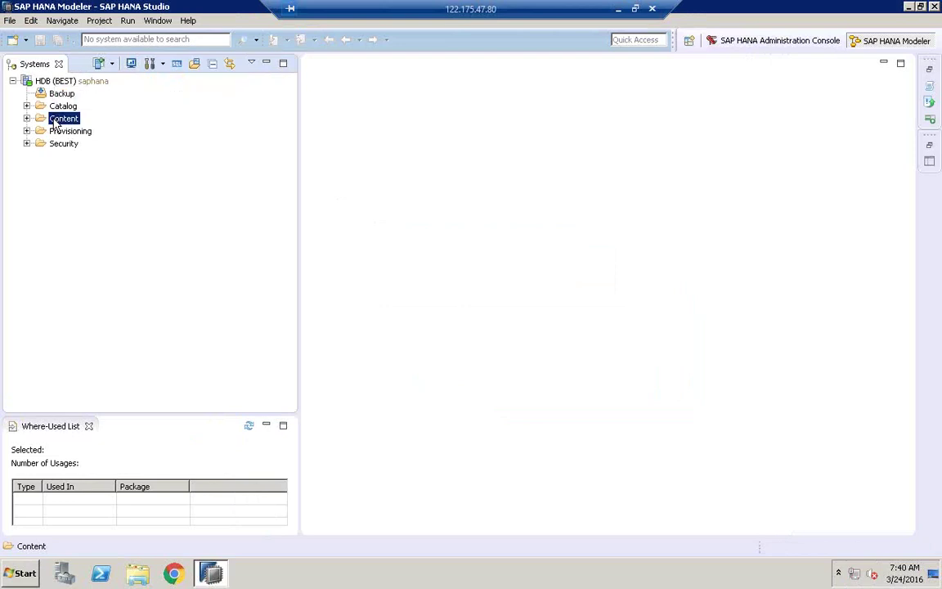
{"action": "left_click", "coordinate": [27, 118]}
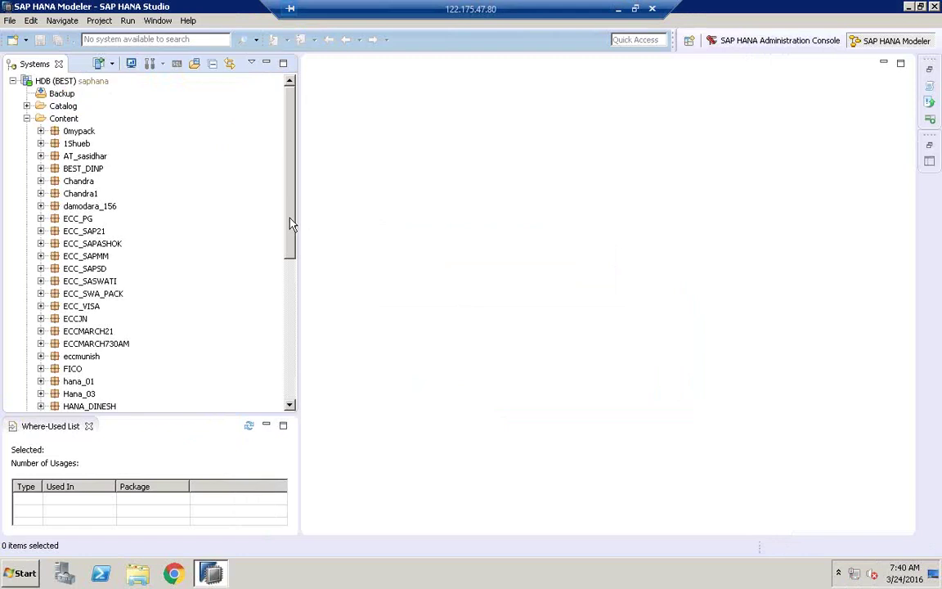
{"action": "left_click_drag", "start_coordinate": [292, 223], "coordinate": [290, 275]}
{"action": "left_click", "coordinate": [96, 256]}
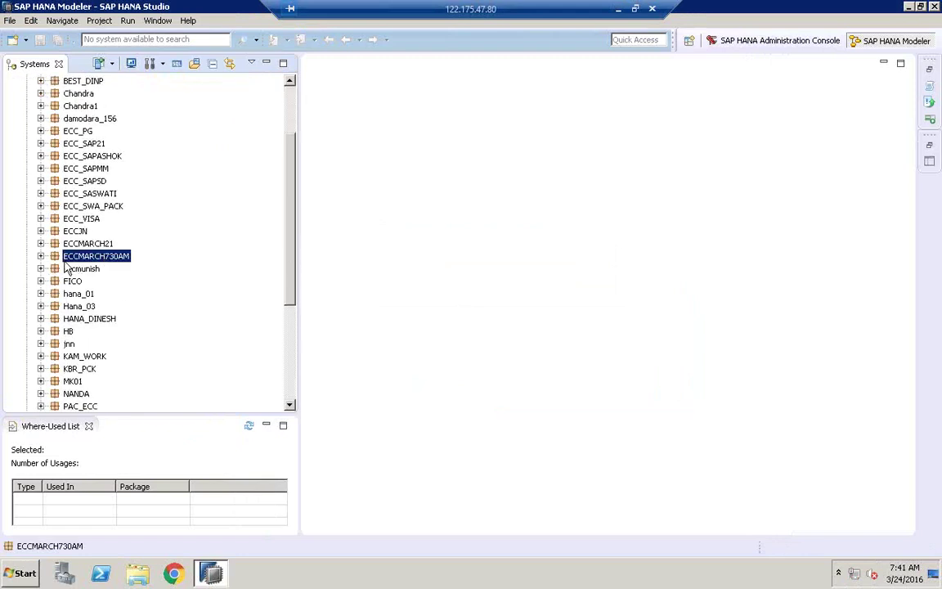
{"action": "left_click", "coordinate": [41, 256]}
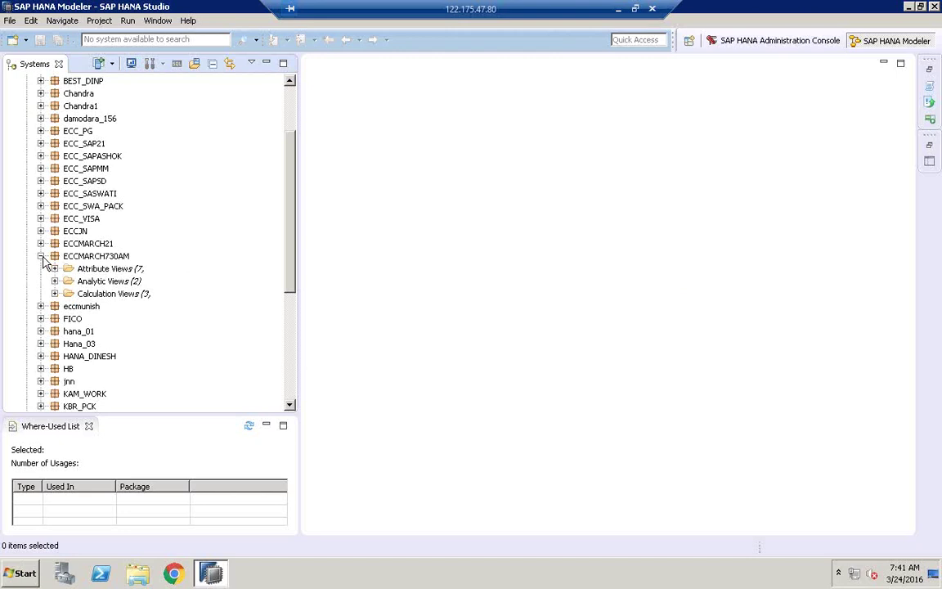
- Expand the Calculation, Analytic and Attribute Views folders and open CV_COMPANYCODE
{"action": "left_click", "coordinate": [54, 294]}
{"action": "left_click", "coordinate": [54, 280]}
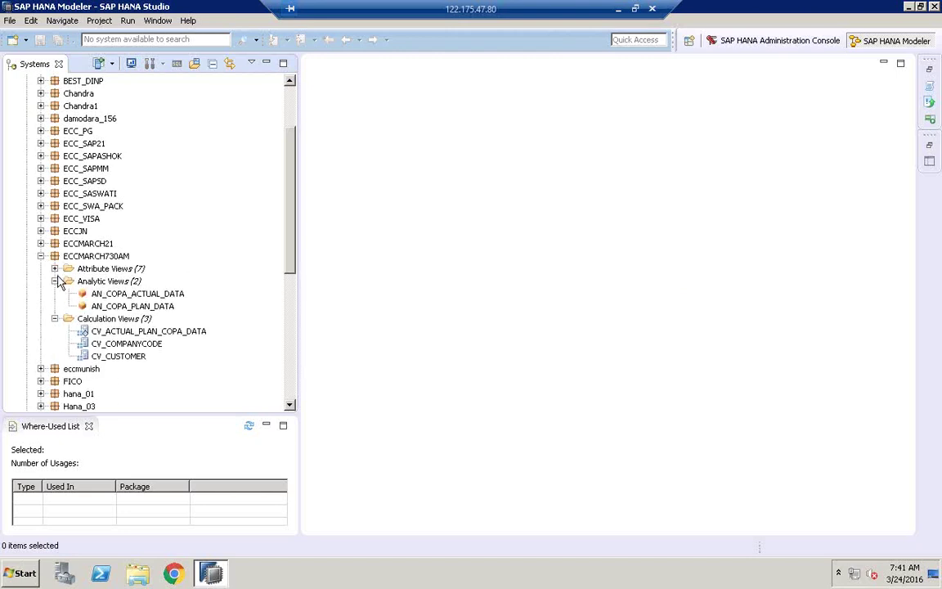
{"action": "left_click", "coordinate": [54, 268]}
{"action": "scroll", "coordinate": [262, 250], "scroll_direction": "down", "scroll_amount": 8}
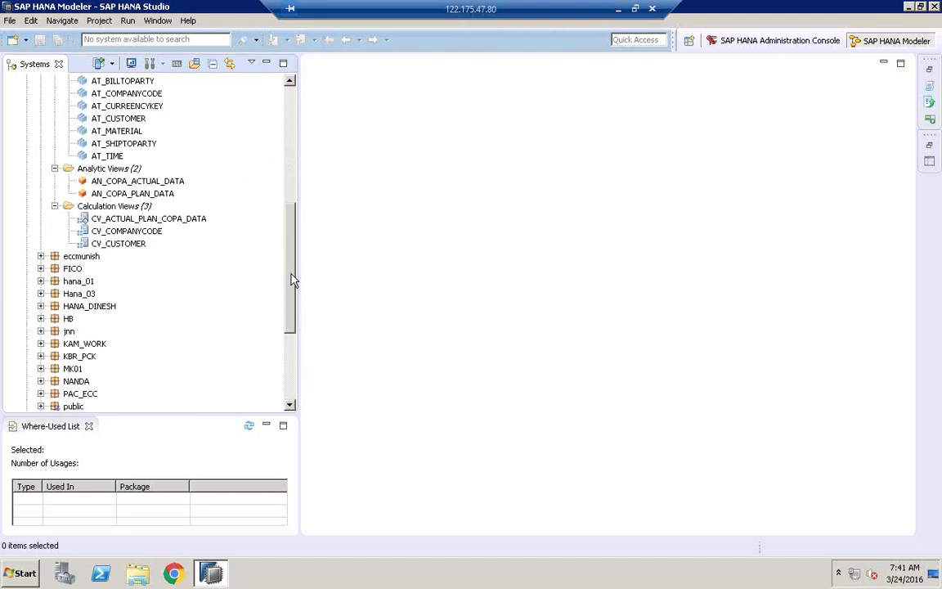
{"action": "double_click", "coordinate": [136, 144]}
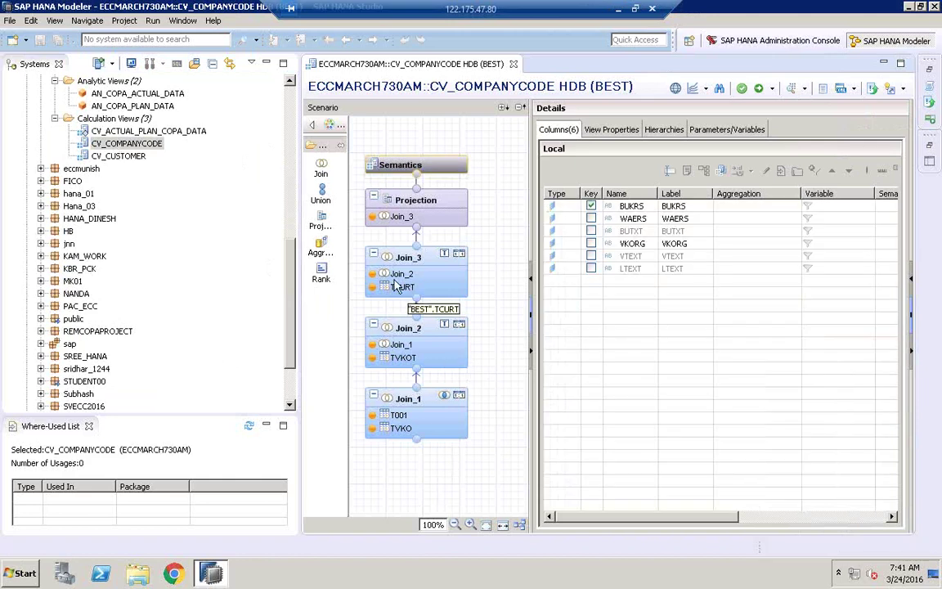
- Open CV_CUSTOMER and CV_ACTUAL_PLAN_COPA_DATA, then attempt Delete and Activate on CV_ACTUAL_PLAN_COPA_DATA
{"action": "double_click", "coordinate": [114, 157]}
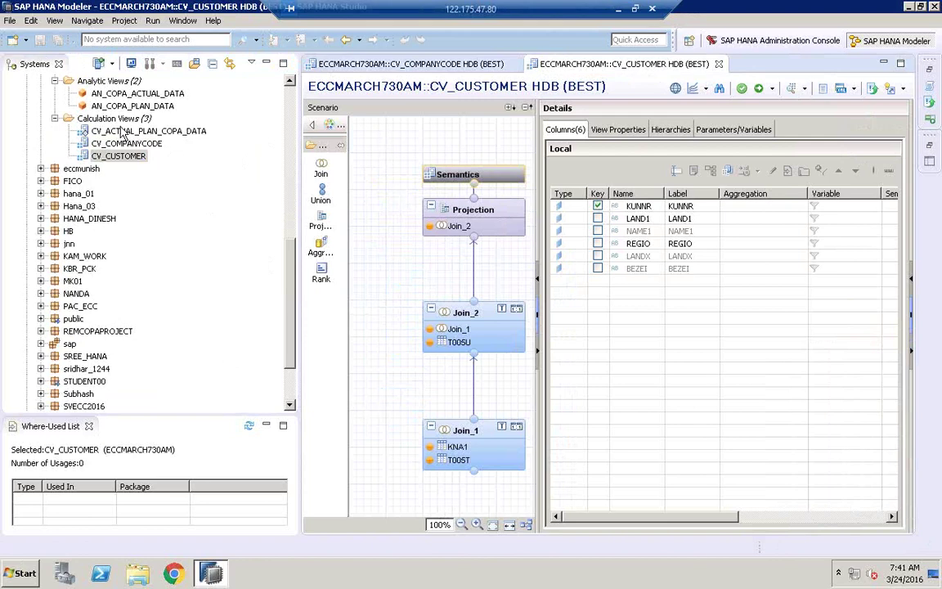
{"action": "double_click", "coordinate": [123, 132]}
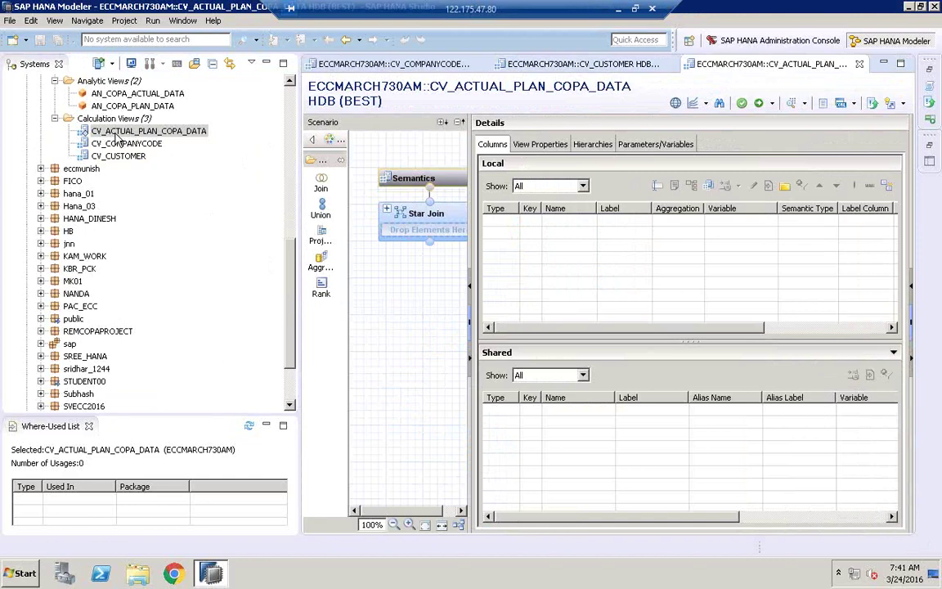
{"action": "right_click", "coordinate": [116, 136]}
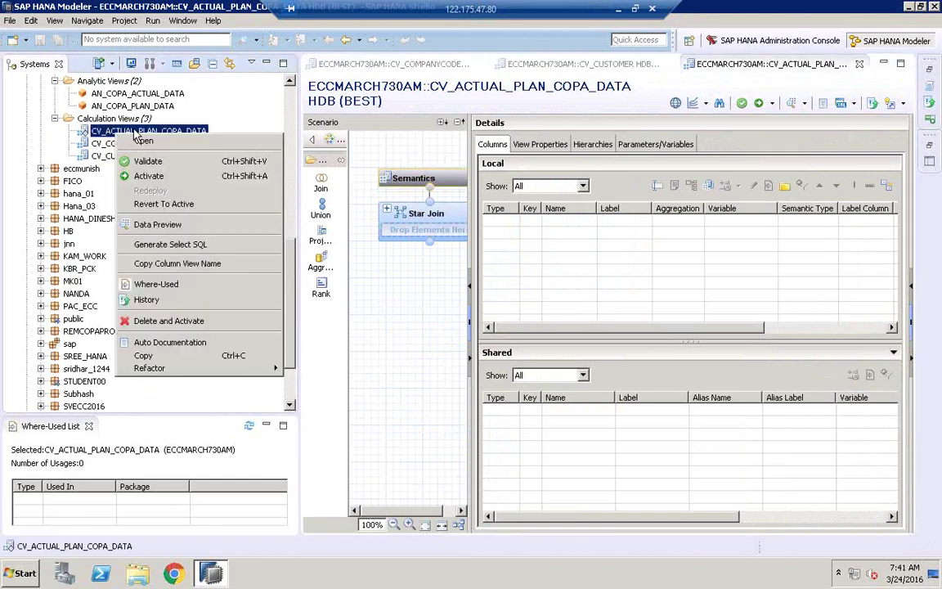
{"action": "left_click", "coordinate": [172, 320]}
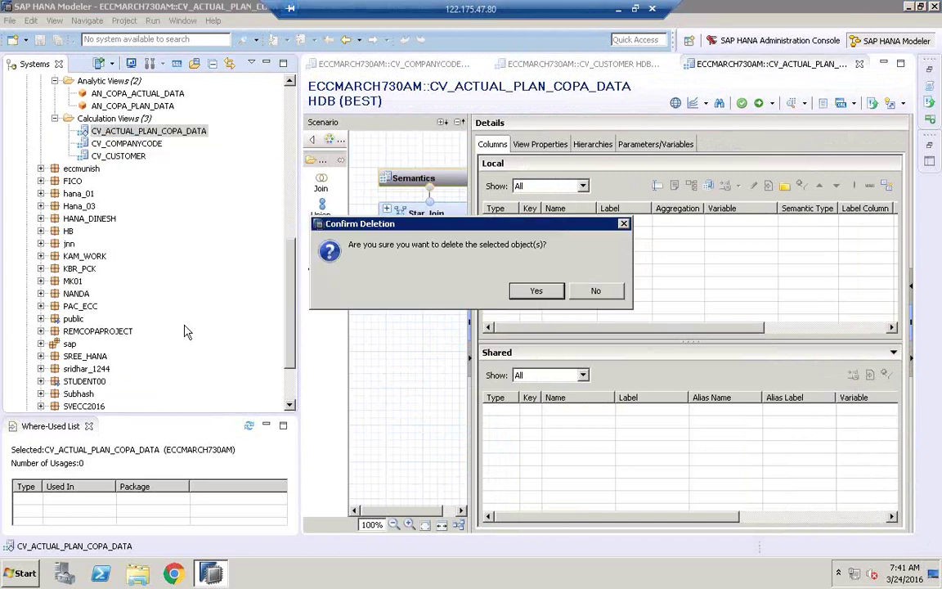
{"action": "left_click", "coordinate": [537, 294]}
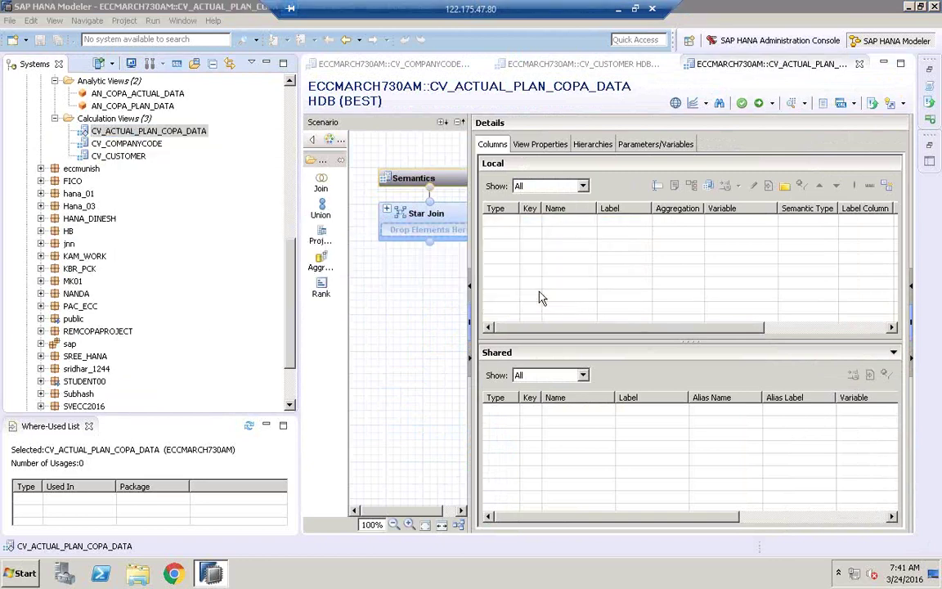
{"action": "left_click", "coordinate": [609, 293]}
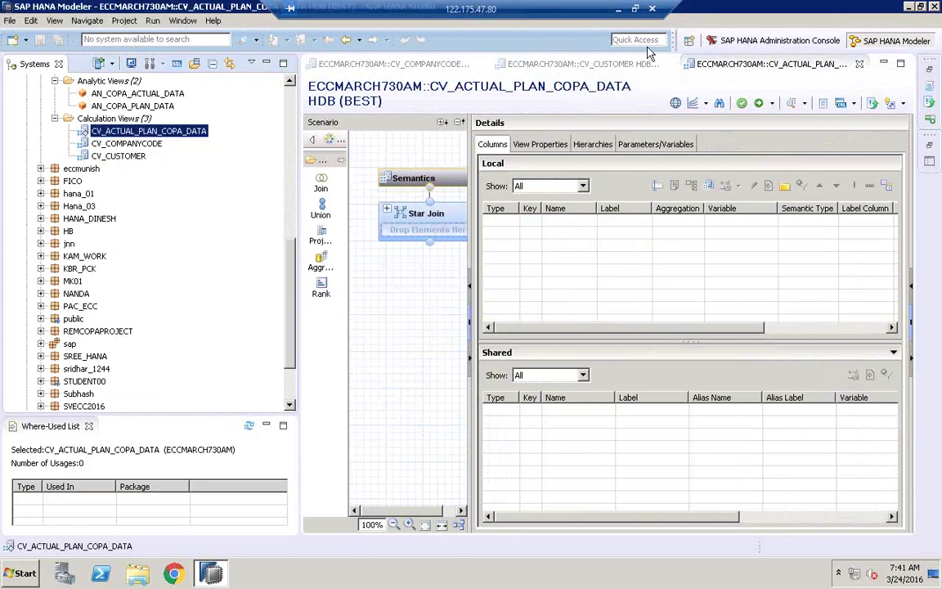
- Close all view editors, delete CV_ACTUAL_PLAN_COPA_DATA again, and show the desktop
{"action": "right_click", "coordinate": [574, 65]}
{"action": "left_click", "coordinate": [617, 125]}
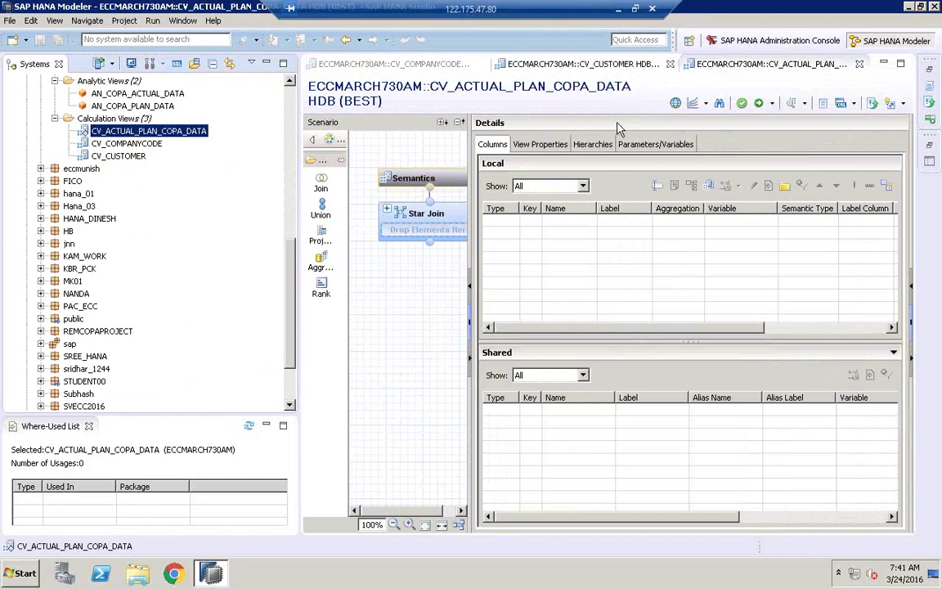
{"action": "right_click", "coordinate": [166, 136]}
{"action": "left_click", "coordinate": [238, 318]}
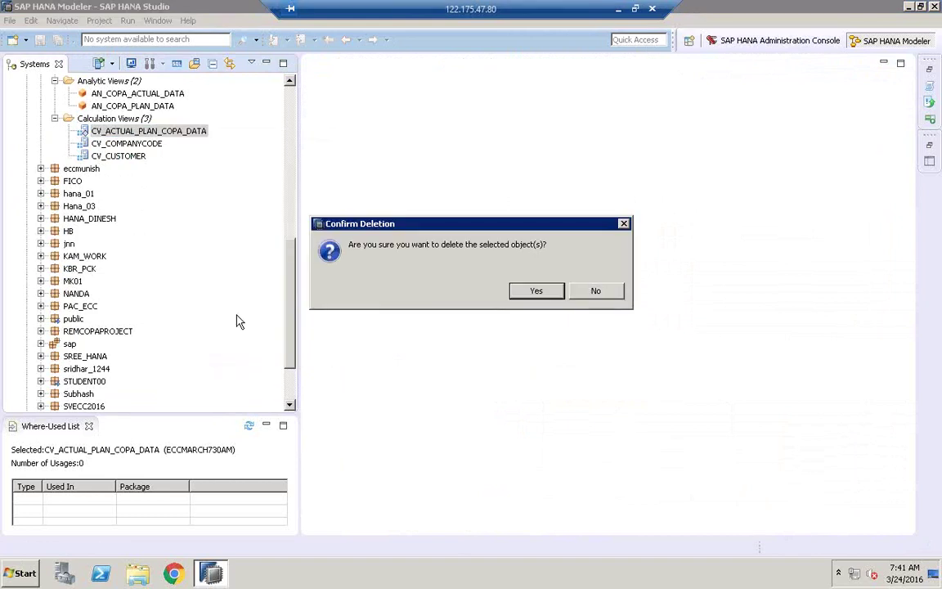
{"action": "left_click", "coordinate": [535, 292]}
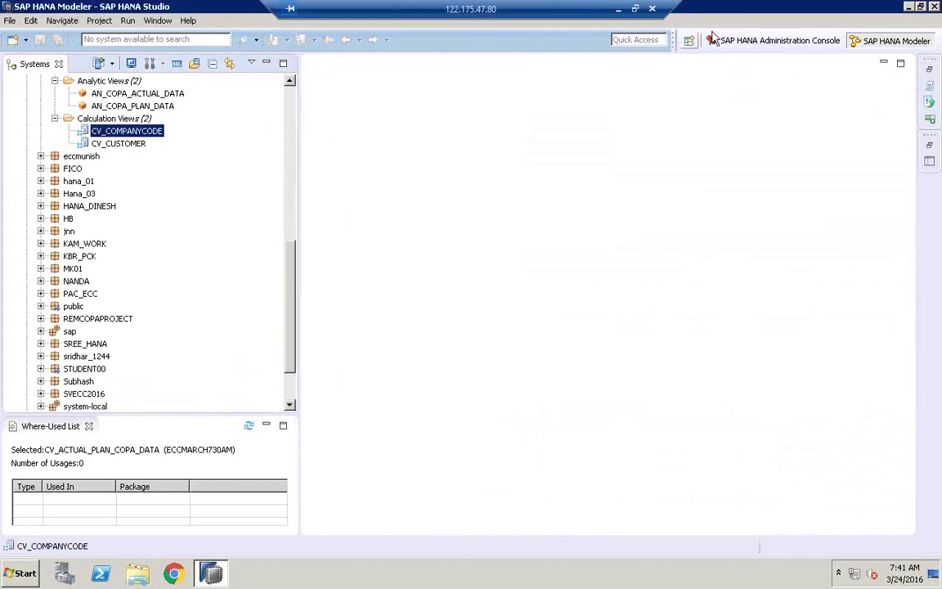
{"action": "key", "text": "super+d"}
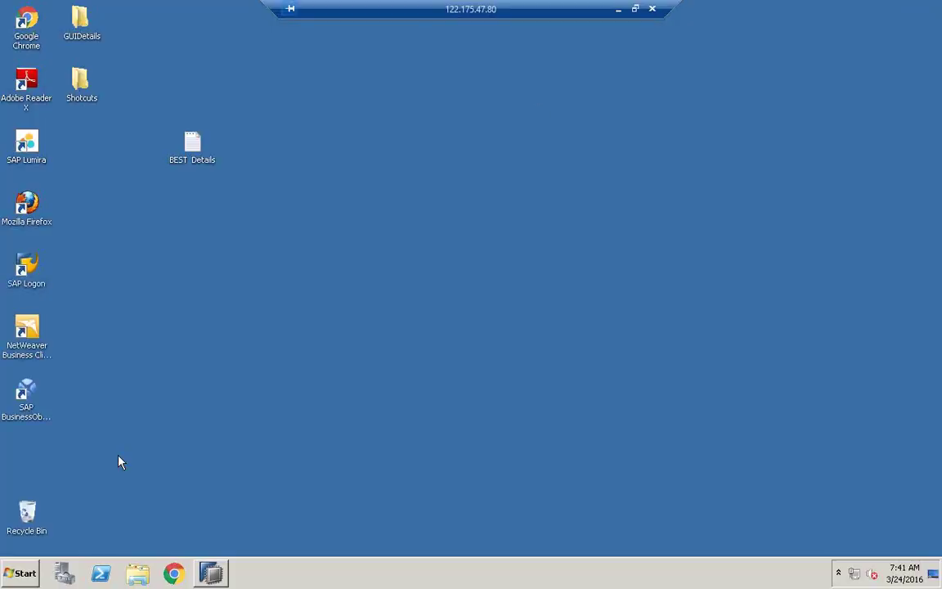
- Launch Paint by searching mspaint, then bring SAP HANA Studio back to the front
{"action": "left_click", "coordinate": [22, 572]}
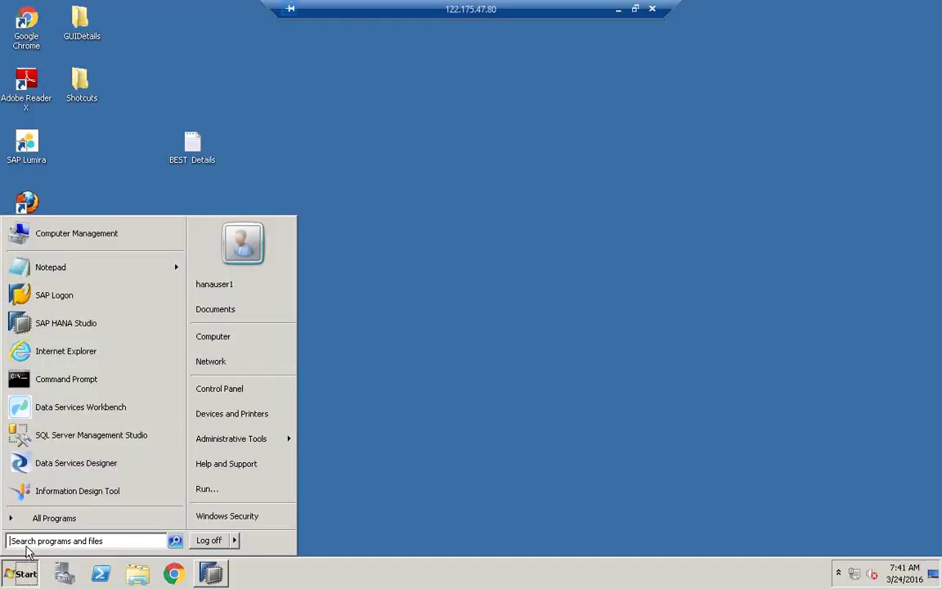
{"action": "left_click", "coordinate": [27, 543]}
{"action": "type", "text": "mspaint"}
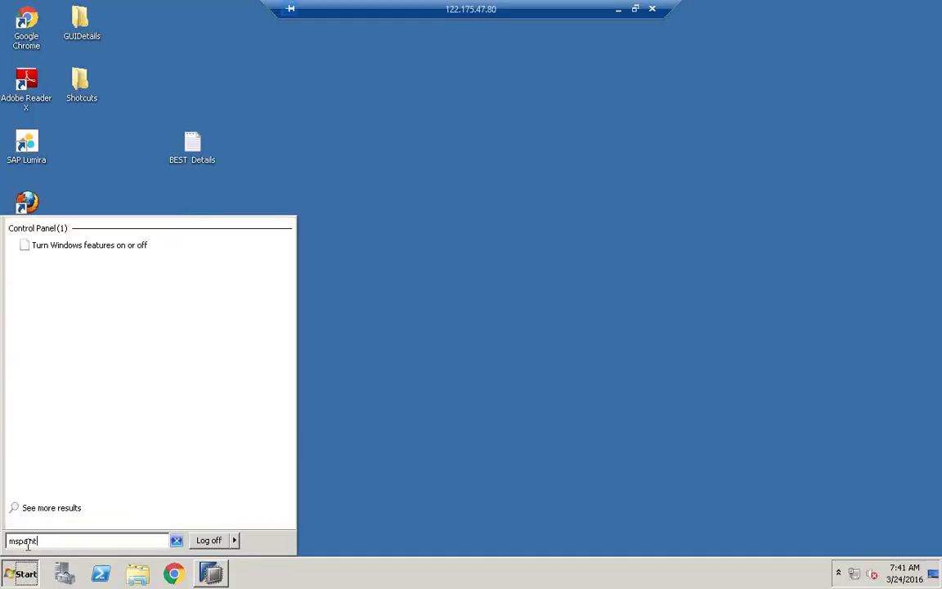
{"action": "left_click", "coordinate": [54, 246]}
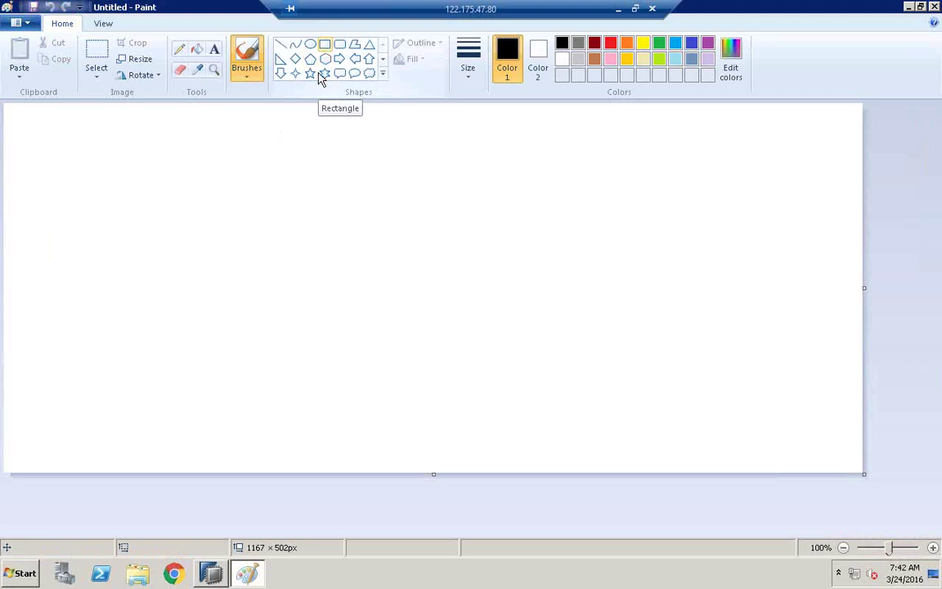
{"action": "left_click", "coordinate": [211, 572]}
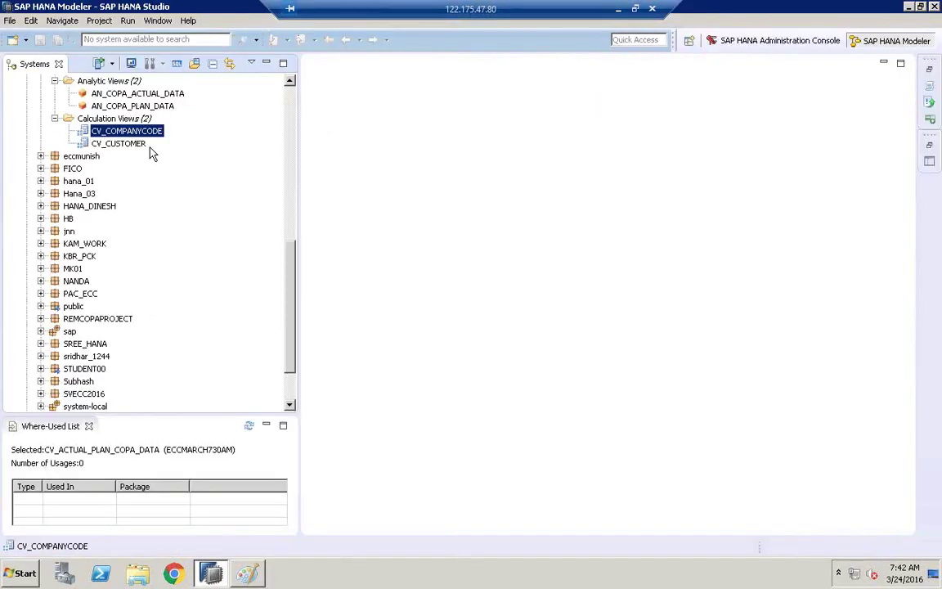
- Start a new calculation view from the Calculation Views folder's context menu
{"action": "left_click", "coordinate": [291, 81]}
{"action": "left_click", "coordinate": [291, 81]}
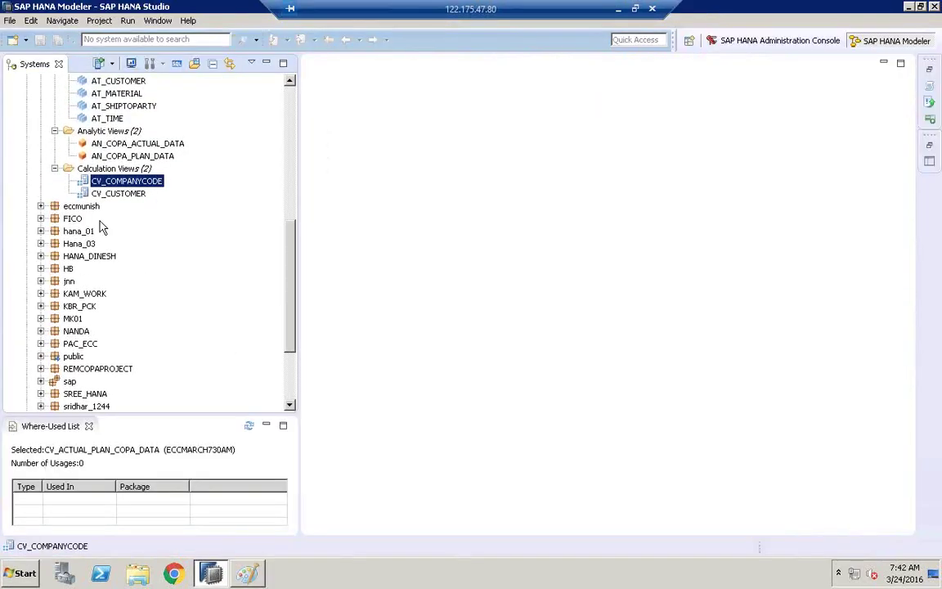
{"action": "left_click", "coordinate": [120, 196]}
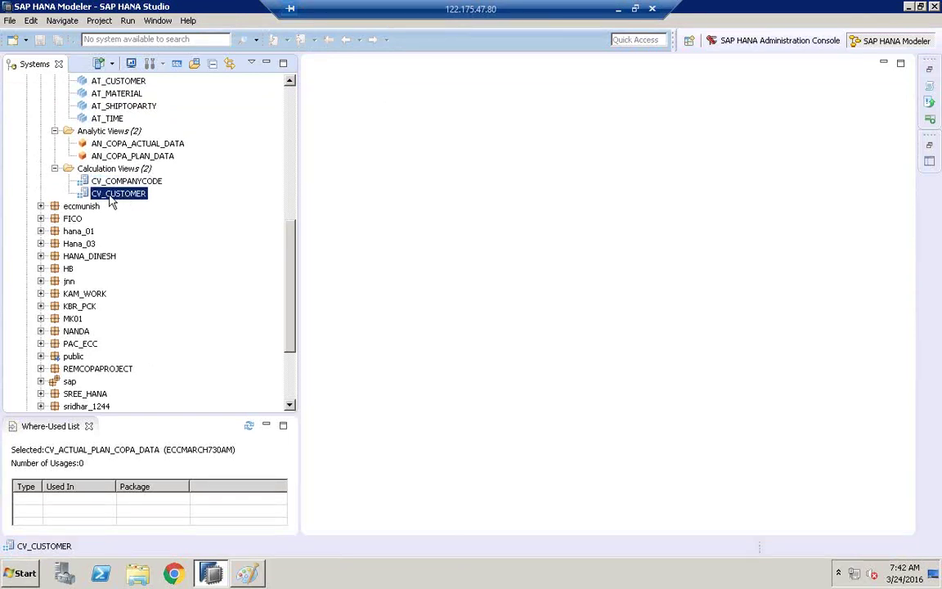
{"action": "left_click", "coordinate": [107, 170]}
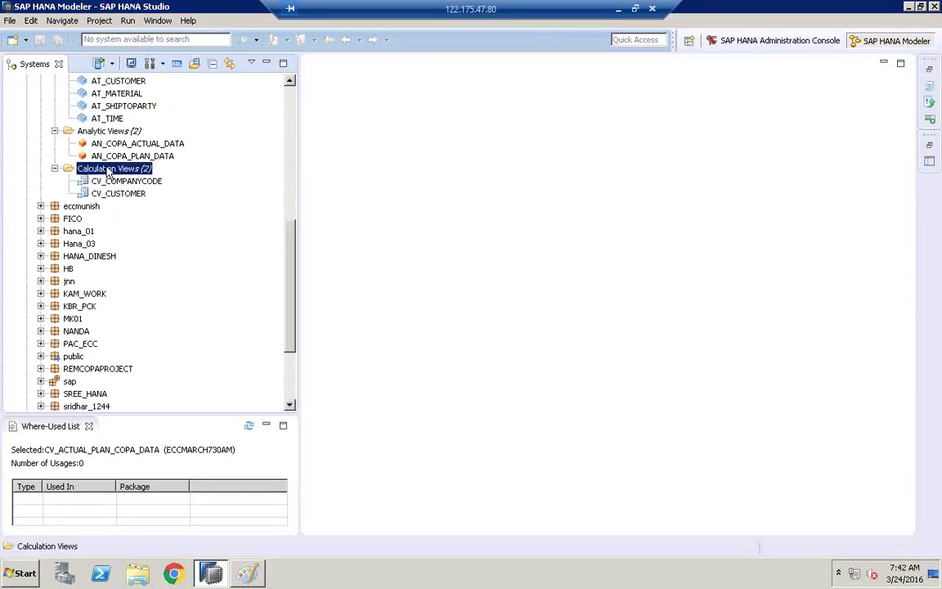
{"action": "right_click", "coordinate": [107, 170]}
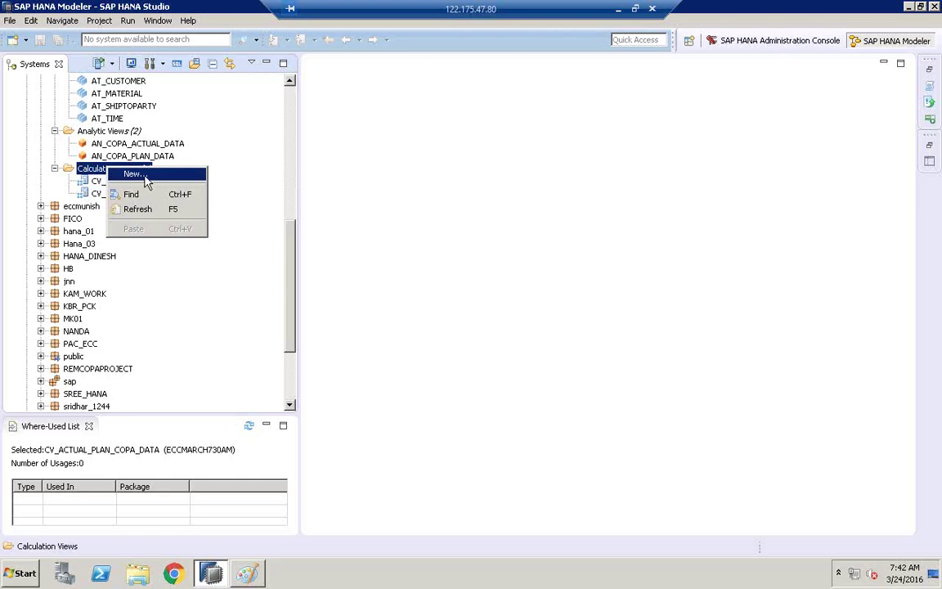
{"action": "left_click", "coordinate": [139, 182]}
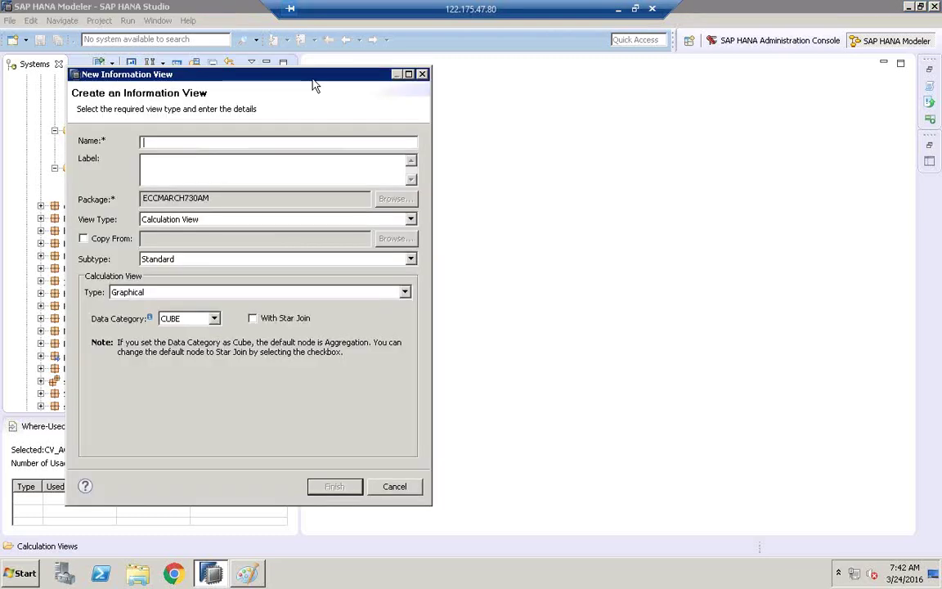
{"action": "left_click_drag", "start_coordinate": [221, 75], "coordinate": [347, 101]}
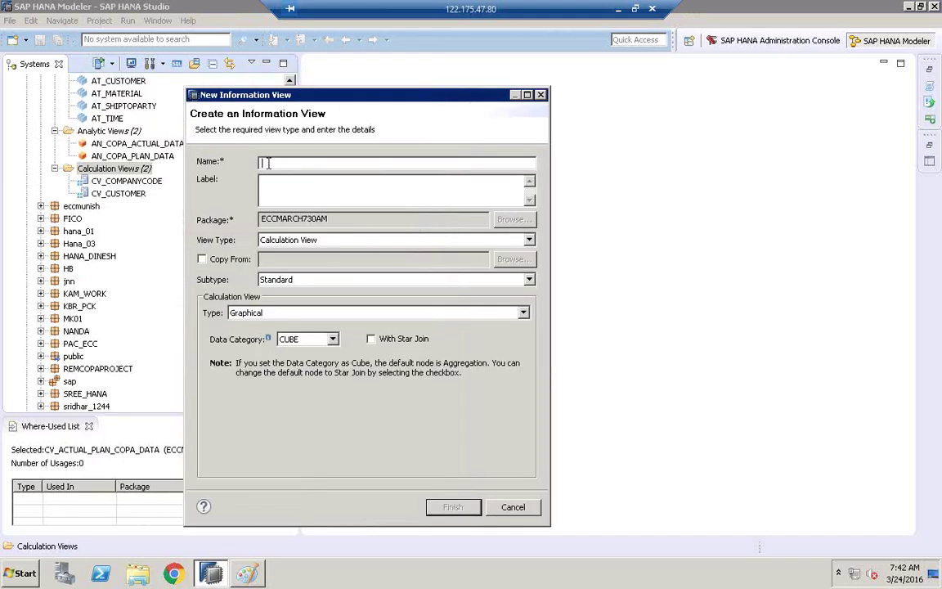
- Name the view CV_MATERIAL with label MATERIAL, set data category DIMENSION, and finish
{"action": "type", "text": "A"}
{"action": "key", "text": "BackSpace"}
{"action": "type", "text": "CV"}
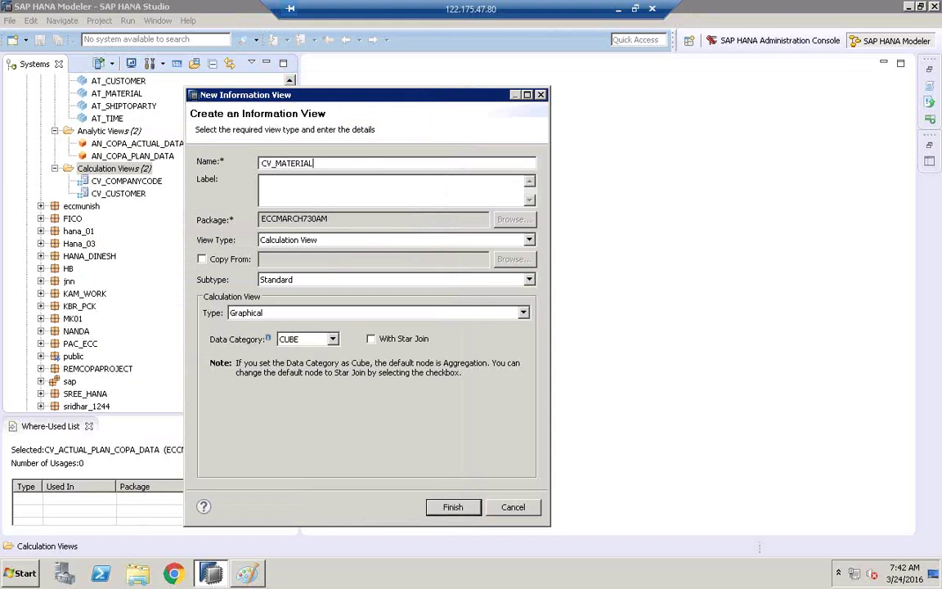
{"action": "type", "text": "_MATERIAL"}
{"action": "left_click_drag", "start_coordinate": [336, 163], "coordinate": [210, 162]}
{"action": "key", "text": "ctrl+c"}
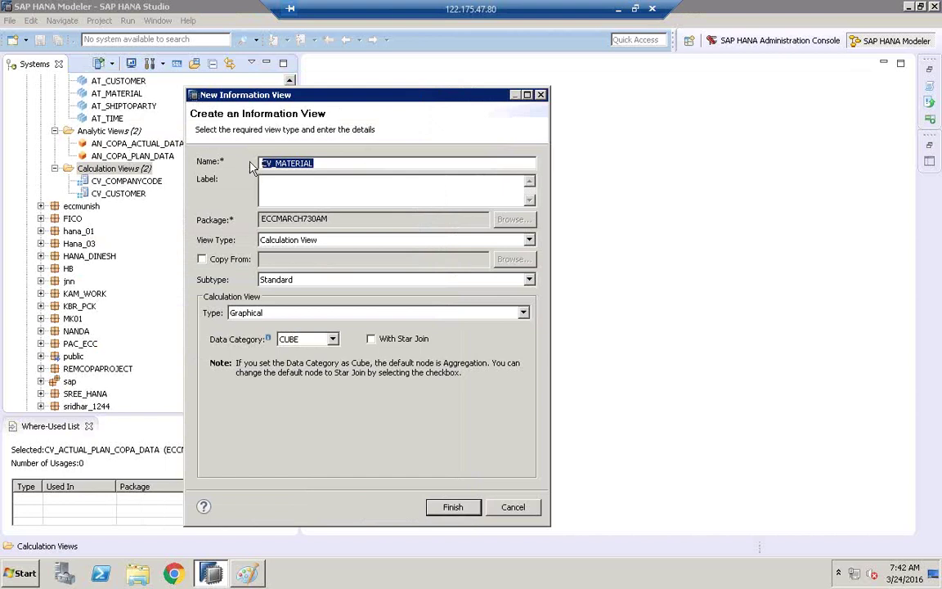
{"action": "left_click", "coordinate": [262, 181]}
{"action": "key", "text": "ctrl+v"}
{"action": "mouse_move", "coordinate": [262, 181]}
{"action": "left_mouse_down"}
{"action": "mouse_move", "coordinate": [292, 181]}
{"action": "mouse_move", "coordinate": [275, 183]}
{"action": "left_mouse_up"}
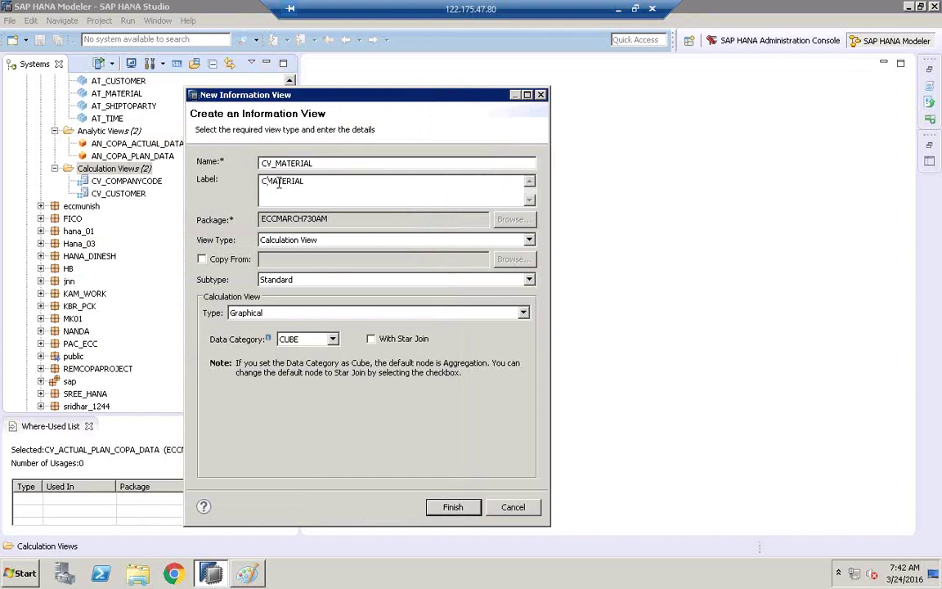
{"action": "key", "text": "BackSpace"}
{"action": "left_click", "coordinate": [286, 340]}
{"action": "left_click", "coordinate": [290, 361]}
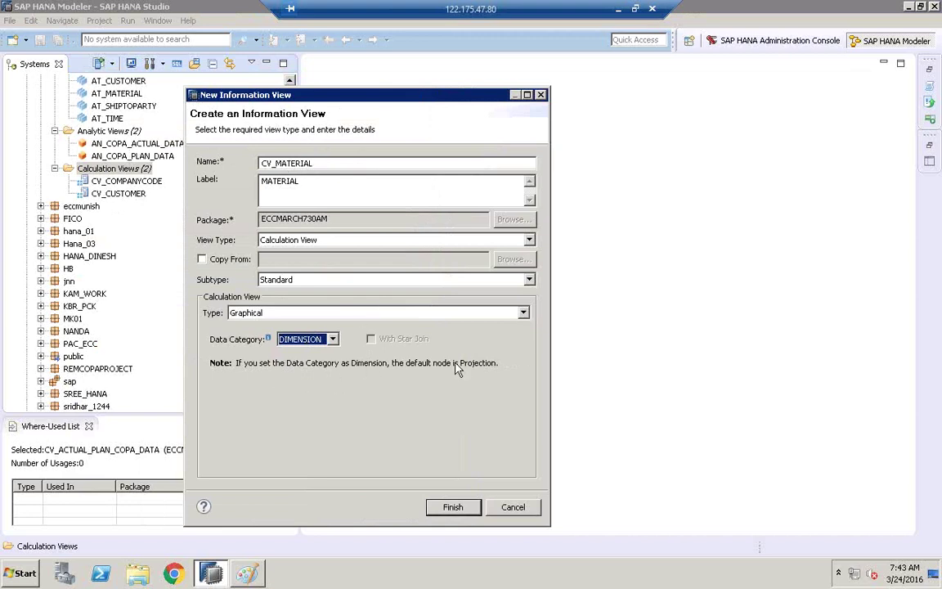
{"action": "left_click", "coordinate": [453, 507]}
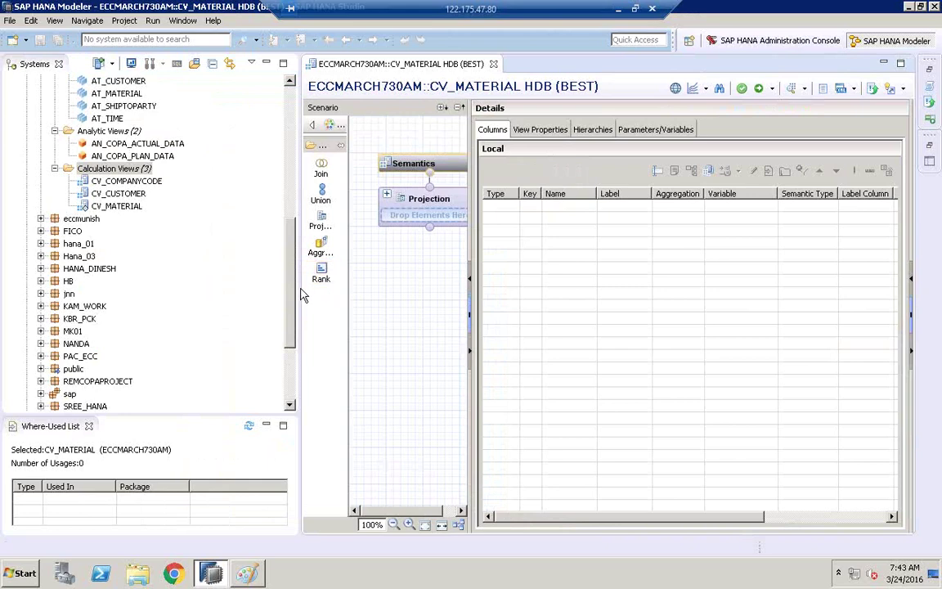
- Widen the scenario pane and place the Projection node directly beneath Semantics
{"action": "left_click_drag", "start_coordinate": [300, 291], "coordinate": [187, 274]}
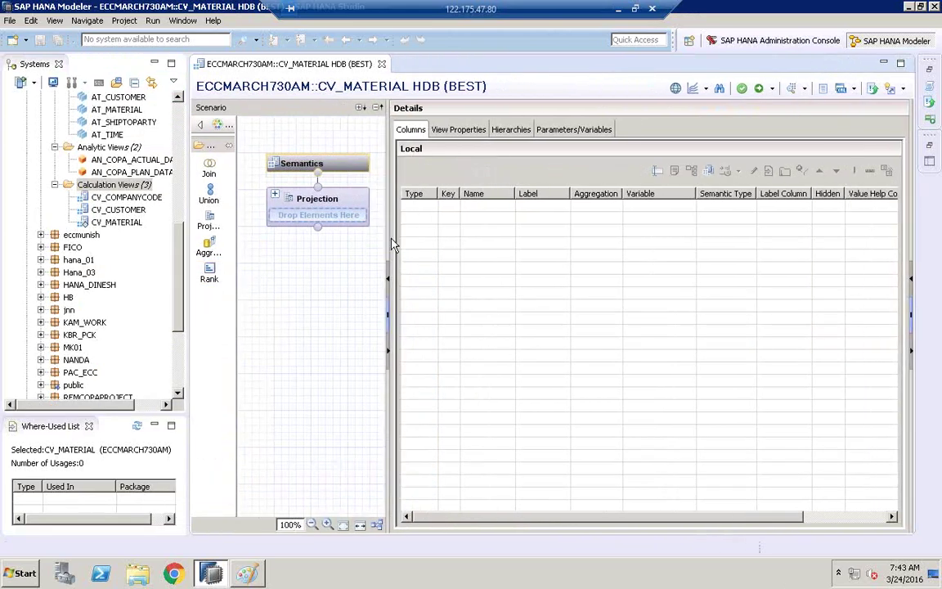
{"action": "left_click_drag", "start_coordinate": [389, 240], "coordinate": [503, 290]}
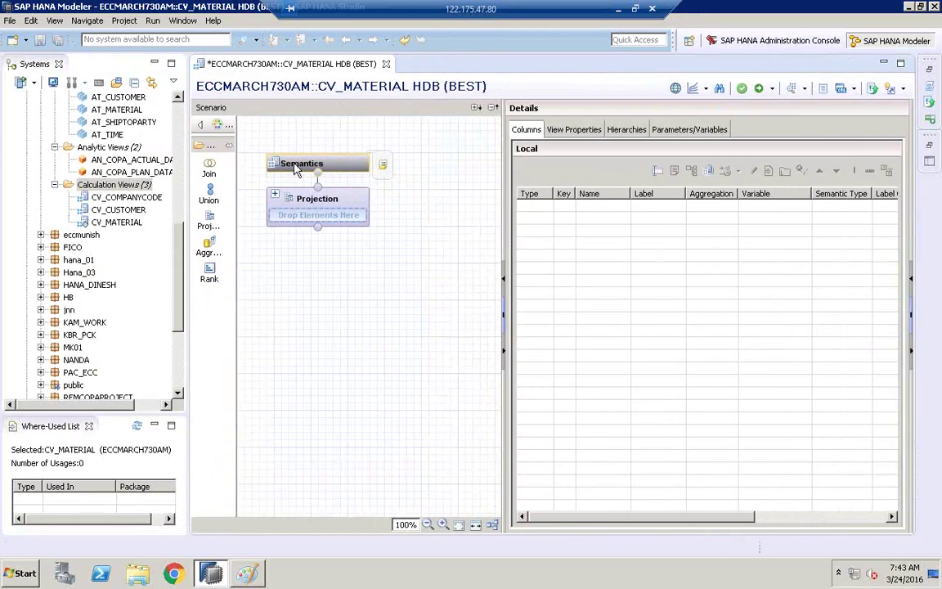
{"action": "left_click_drag", "start_coordinate": [296, 168], "coordinate": [338, 155]}
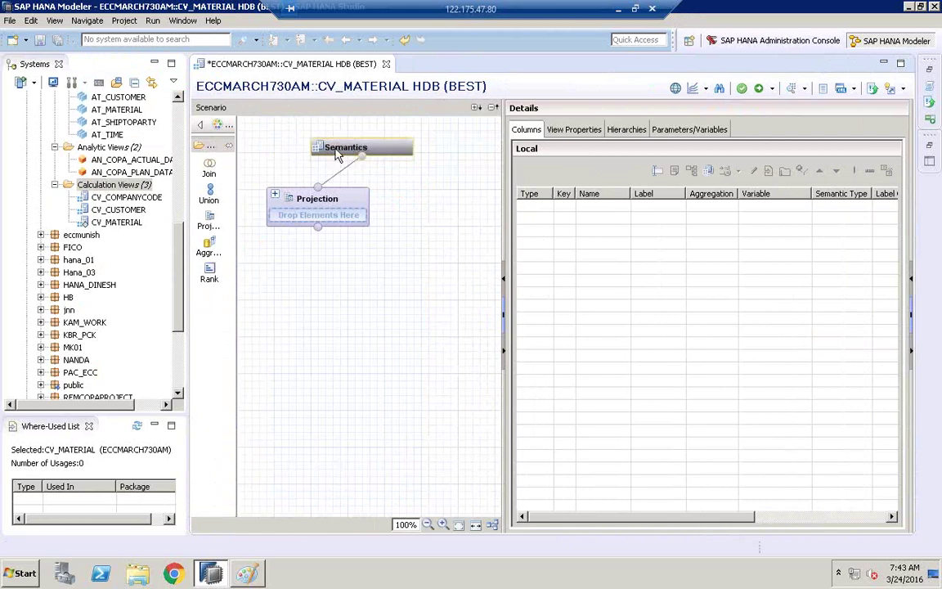
{"action": "left_click", "coordinate": [328, 199]}
{"action": "left_click_drag", "start_coordinate": [328, 200], "coordinate": [350, 206]}
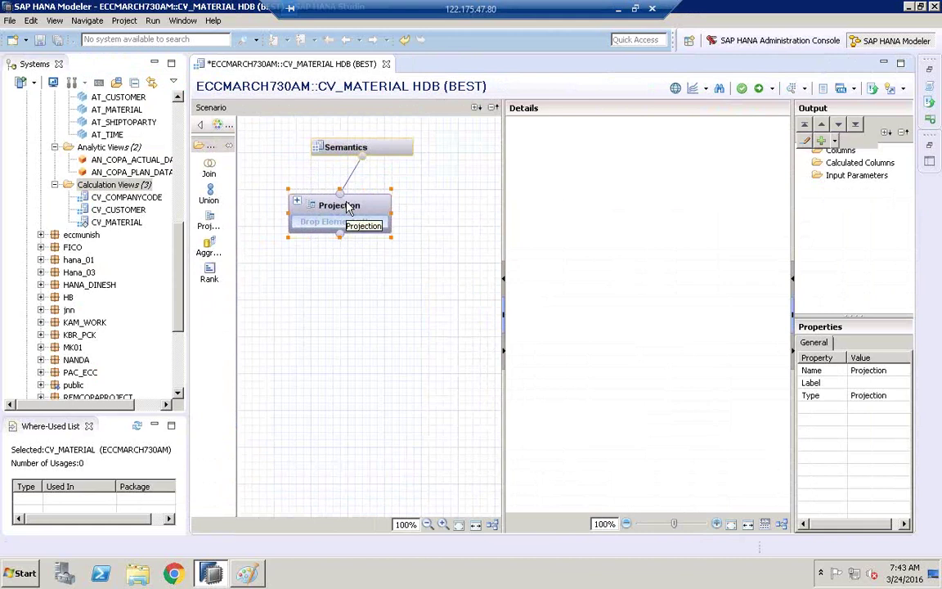
{"action": "left_click_drag", "start_coordinate": [349, 206], "coordinate": [372, 221]}
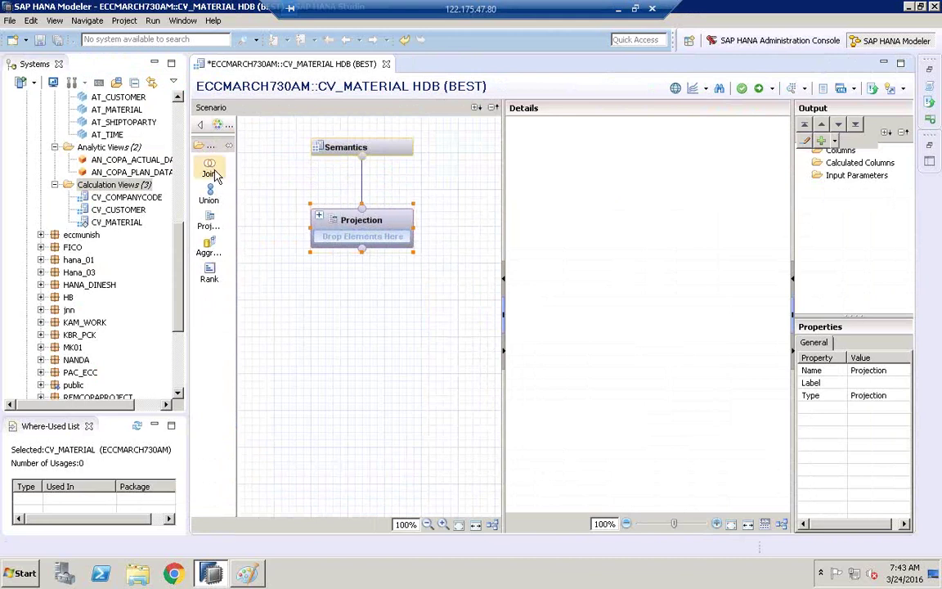
- Place a Join_1 node below Projection and add the MARA table from BEST
{"action": "left_click", "coordinate": [210, 172]}
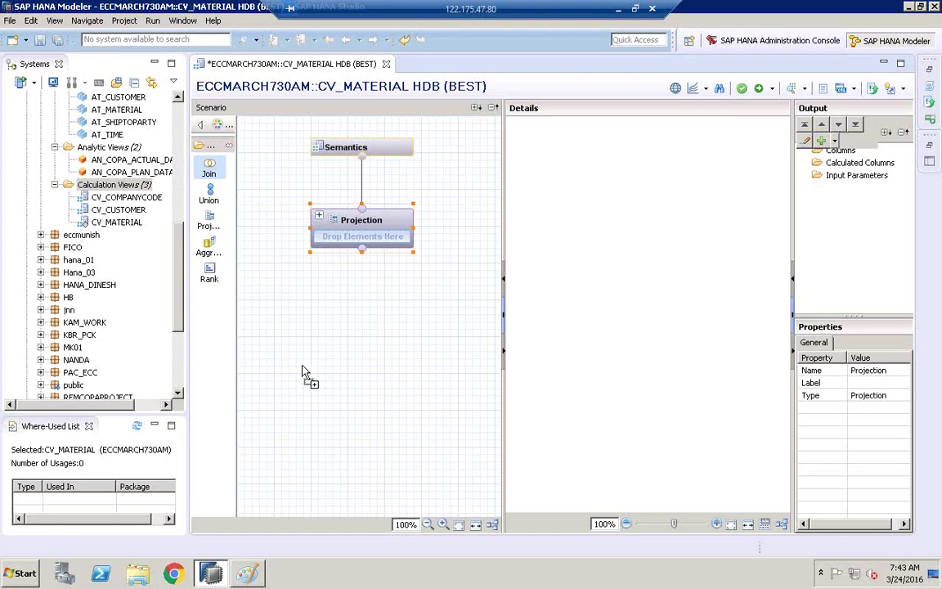
{"action": "left_click", "coordinate": [306, 406]}
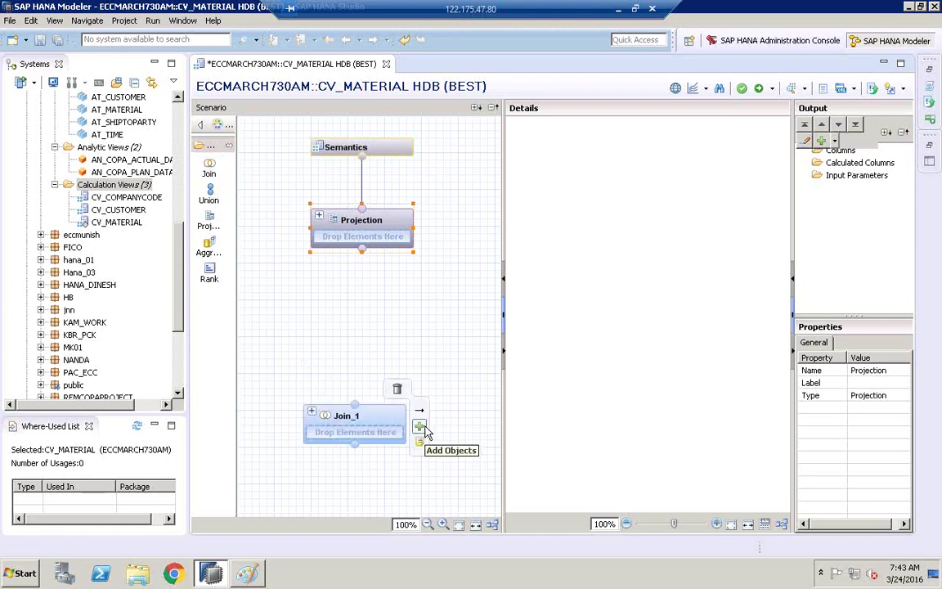
{"action": "left_click", "coordinate": [421, 426]}
{"action": "type", "text": "mara"}
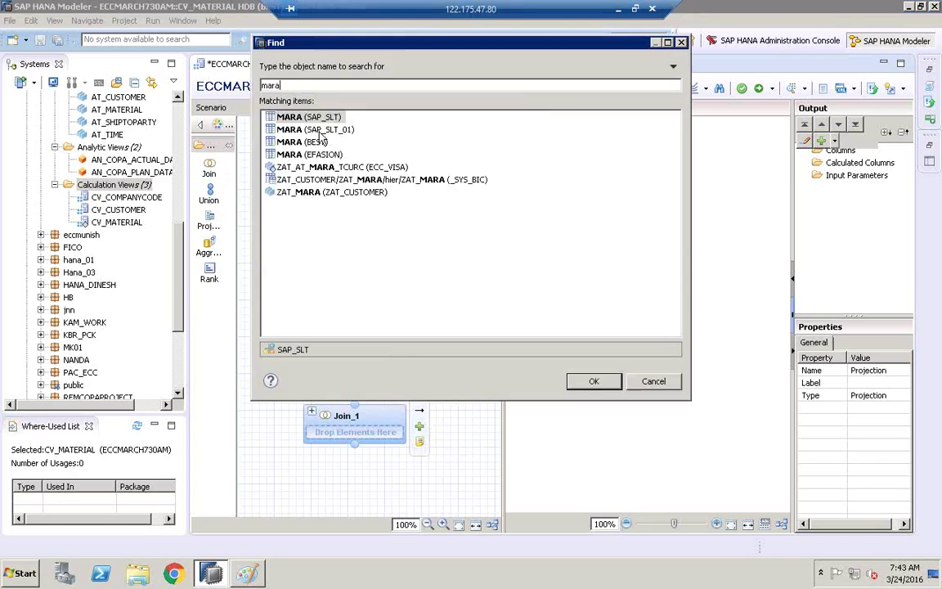
{"action": "left_click", "coordinate": [290, 143]}
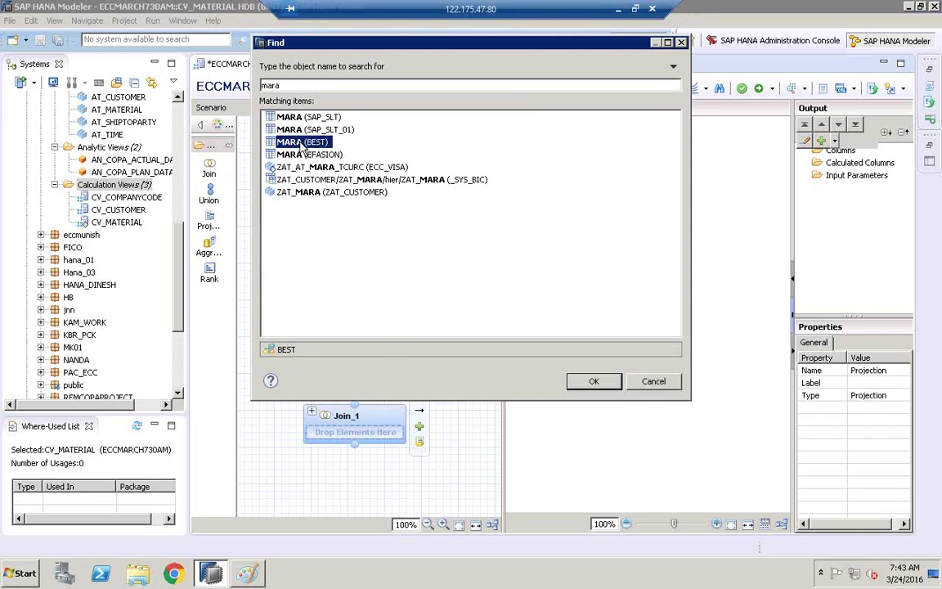
{"action": "left_click", "coordinate": [599, 383]}
- Add the MAKT table from BEST to Join_1
{"action": "mouse_move", "coordinate": [419, 429]}
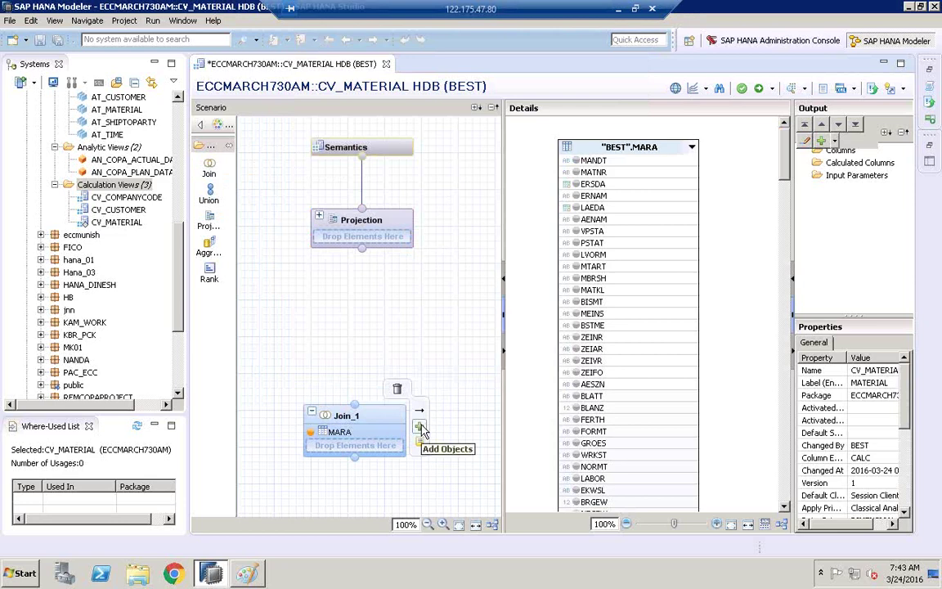
{"action": "left_click", "coordinate": [420, 428]}
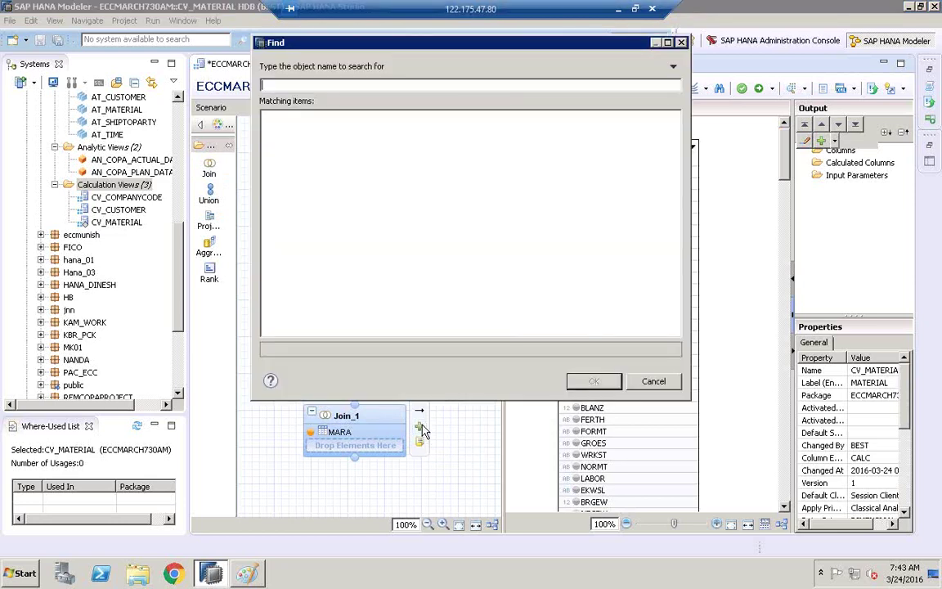
{"action": "type", "text": "makt"}
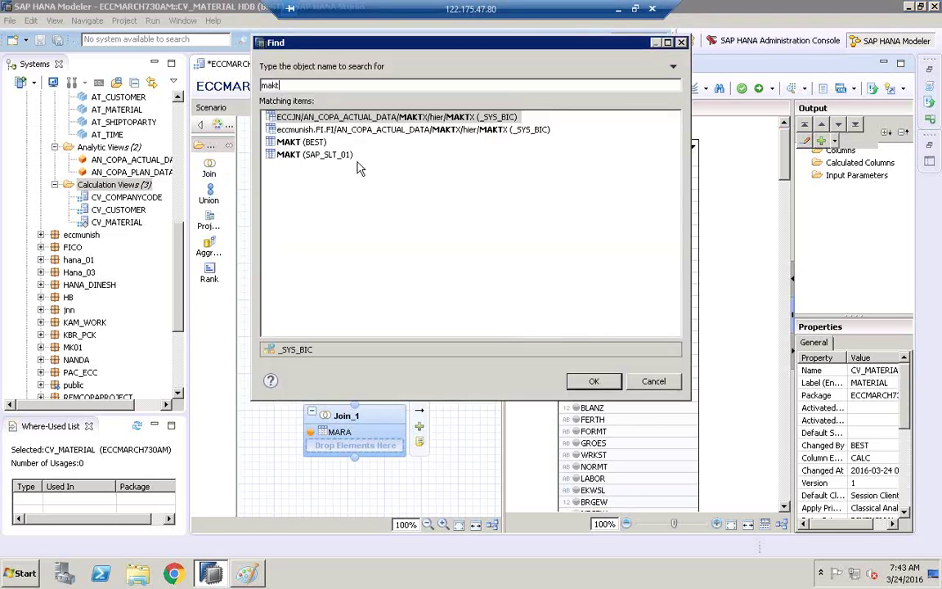
{"action": "left_click", "coordinate": [309, 143]}
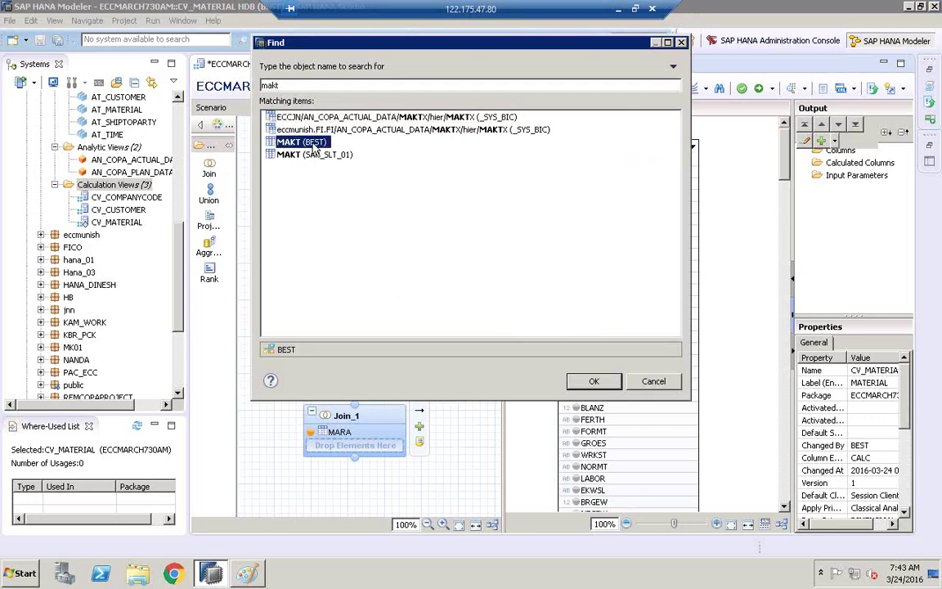
{"action": "left_click", "coordinate": [604, 387]}
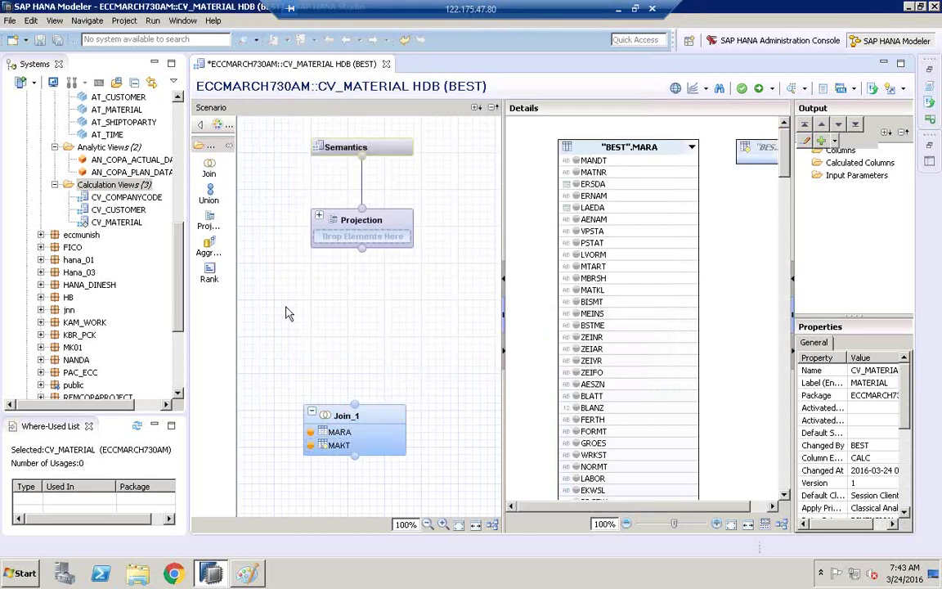
- Widen the details area and join MARA to MAKT on MATNR
{"action": "left_click_drag", "start_coordinate": [188, 302], "coordinate": [152, 302]}
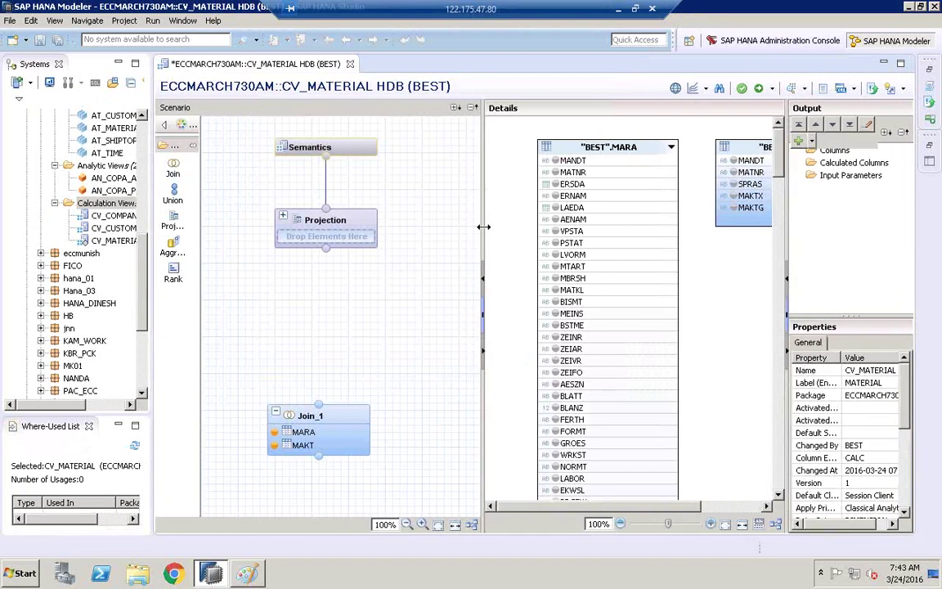
{"action": "left_click_drag", "start_coordinate": [483, 227], "coordinate": [392, 227]}
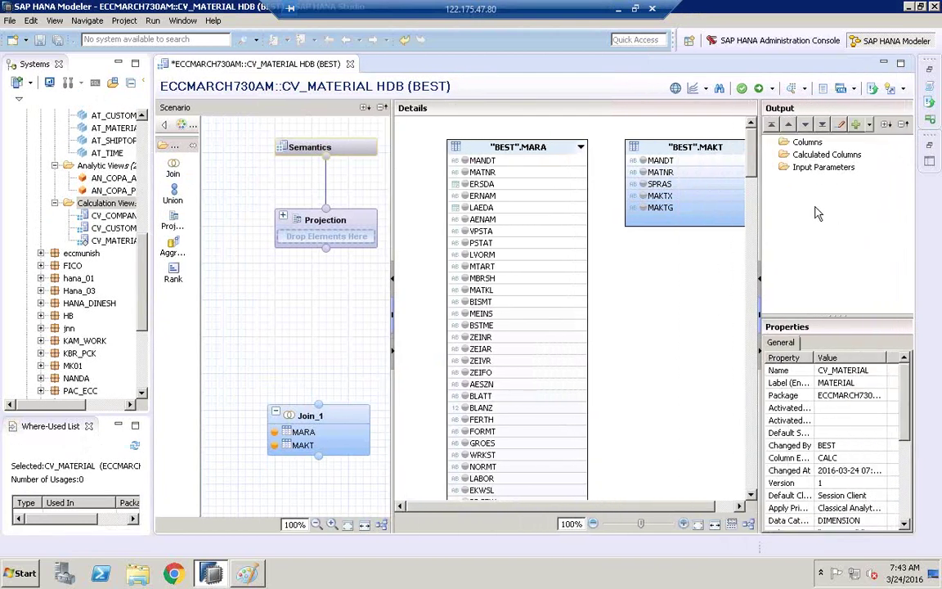
{"action": "left_click_drag", "start_coordinate": [758, 207], "coordinate": [823, 207]}
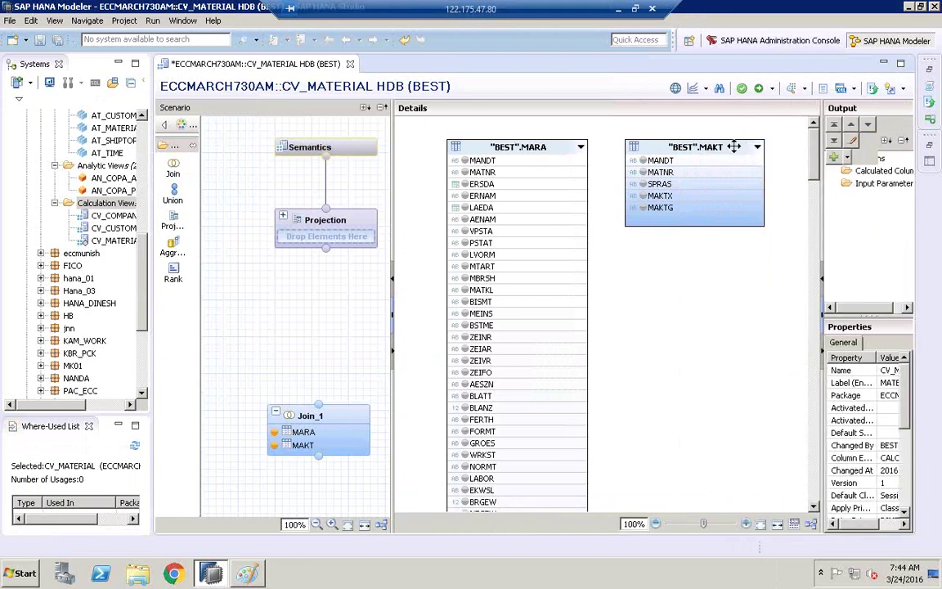
{"action": "left_click_drag", "start_coordinate": [714, 148], "coordinate": [734, 145]}
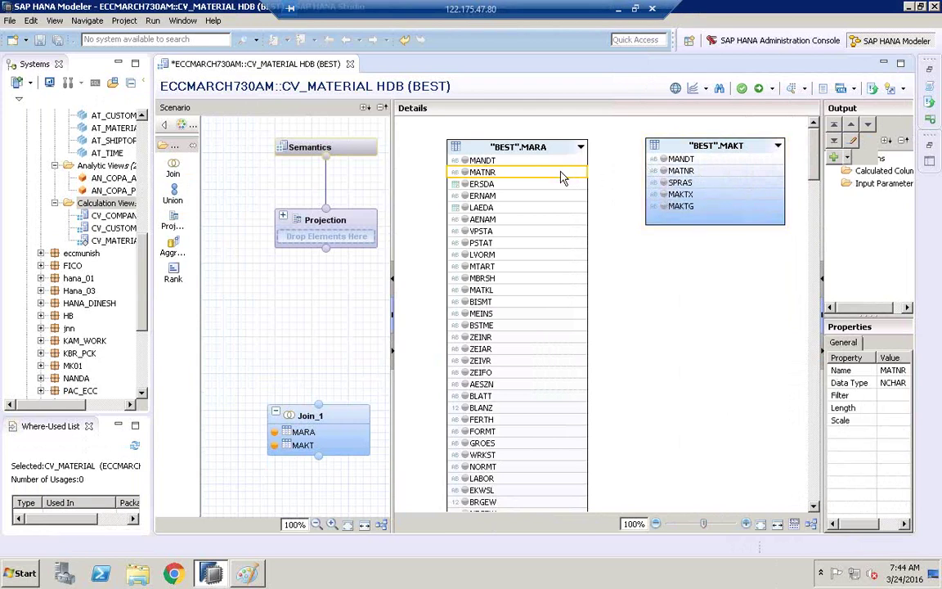
{"action": "left_click_drag", "start_coordinate": [507, 170], "coordinate": [654, 171]}
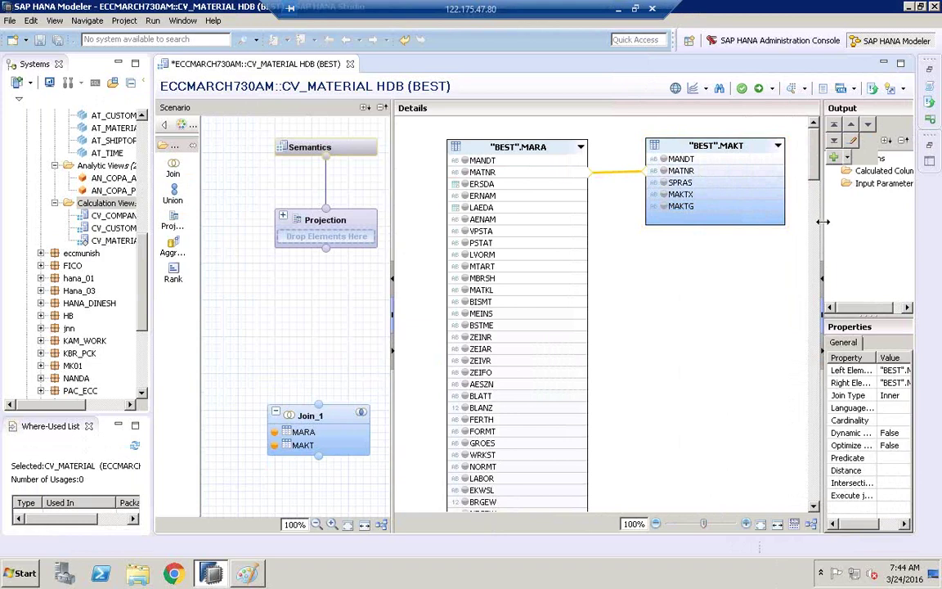
- Make the join a Text Join with language column SPRAS and output MATNR from MARA
{"action": "left_click_drag", "start_coordinate": [823, 221], "coordinate": [708, 221]}
{"action": "left_click", "coordinate": [817, 396]}
{"action": "left_click", "coordinate": [827, 396]}
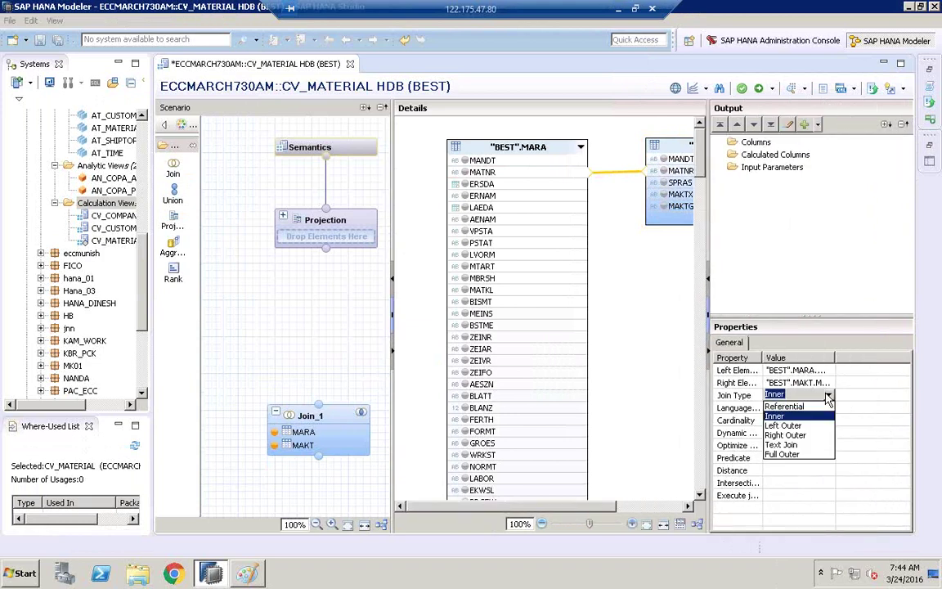
{"action": "left_click", "coordinate": [794, 444]}
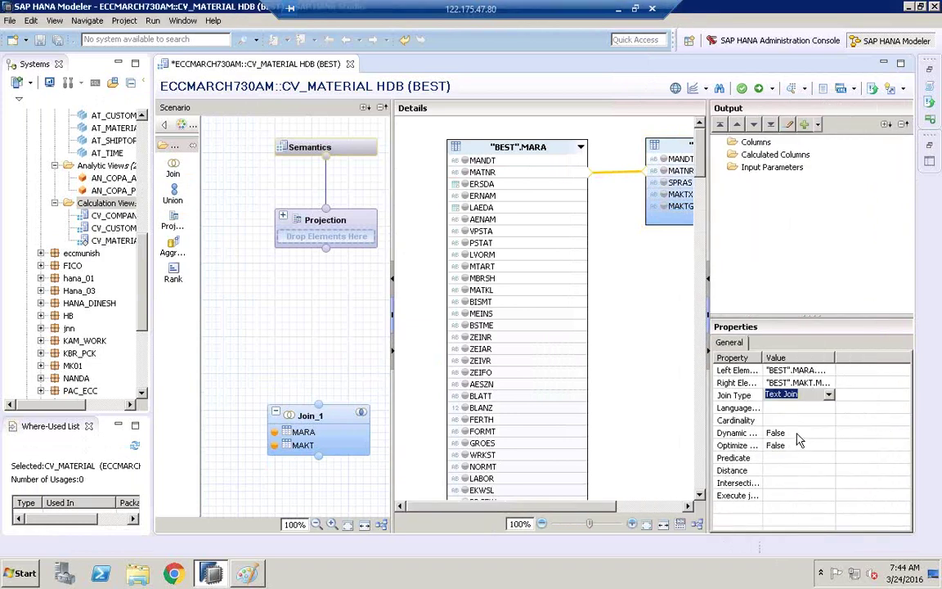
{"action": "left_click", "coordinate": [800, 409]}
{"action": "left_click", "coordinate": [828, 407]}
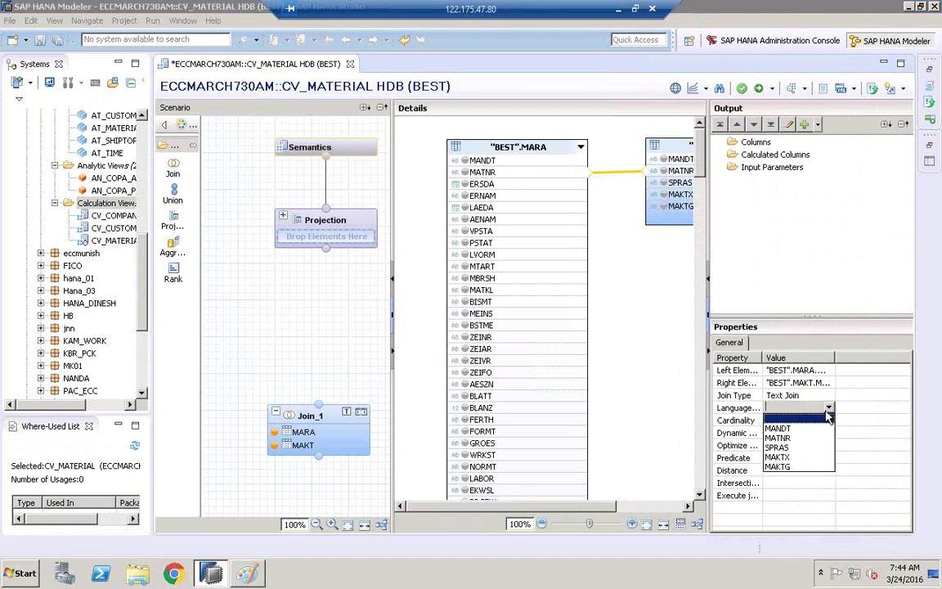
{"action": "left_click", "coordinate": [797, 448]}
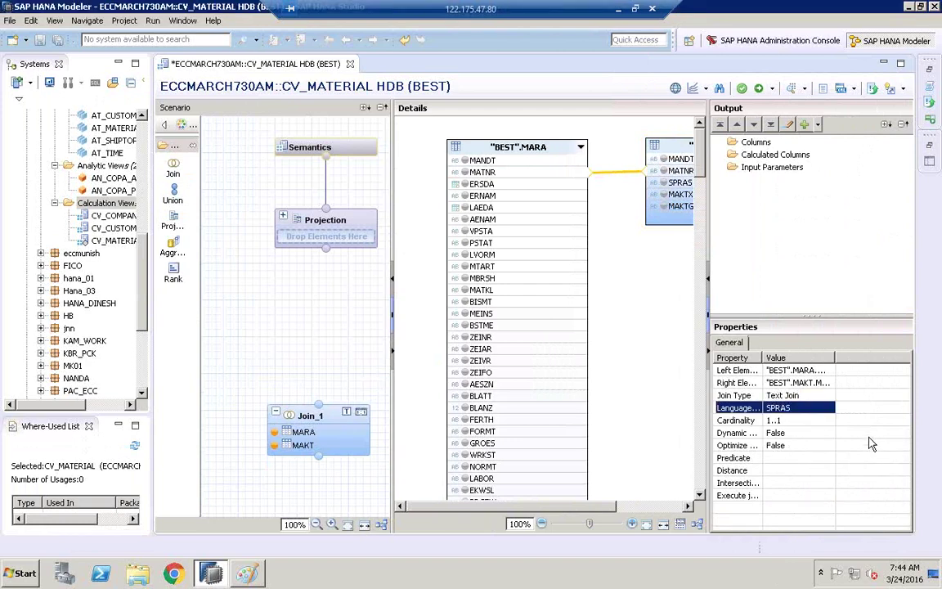
{"action": "left_click", "coordinate": [464, 171]}
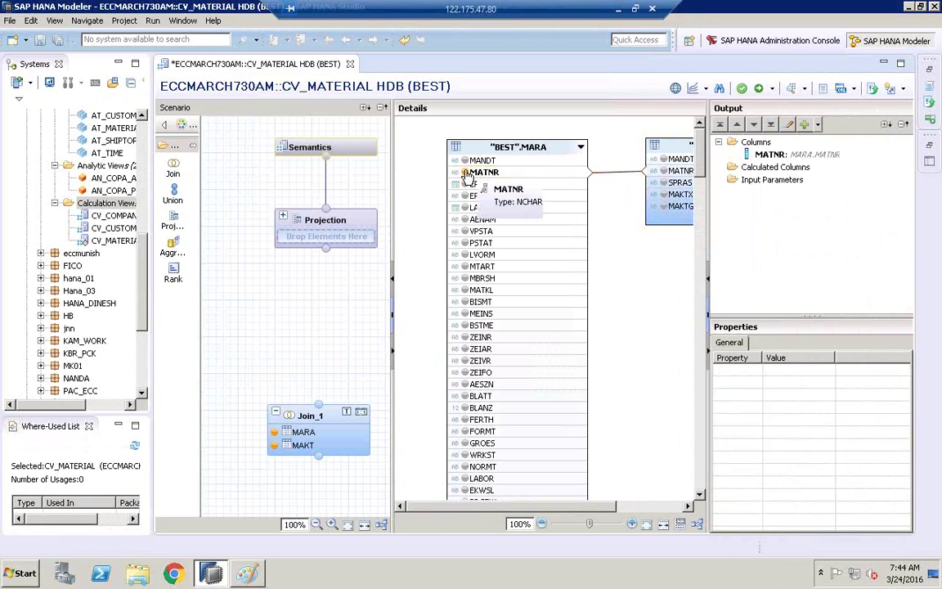
- Mark MTART in MARA and MAKTX in MAKT as Join_1 output columns
{"action": "left_click", "coordinate": [464, 265]}
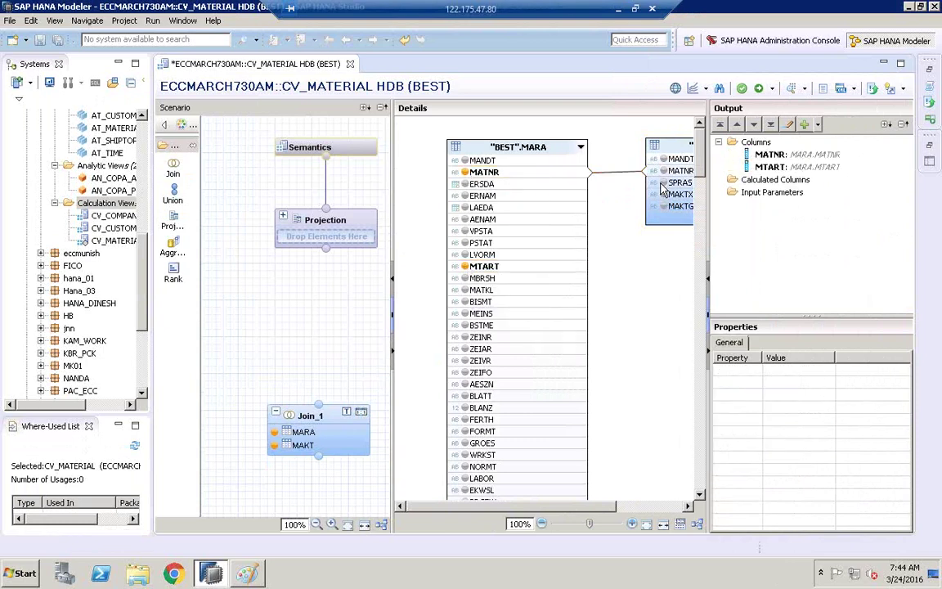
{"action": "left_click", "coordinate": [772, 193]}
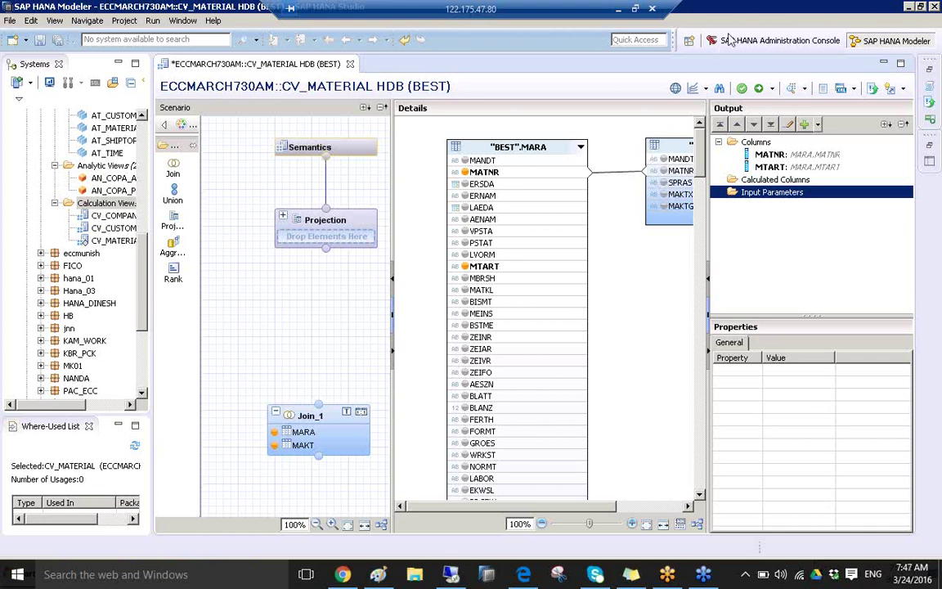
{"action": "left_click", "coordinate": [615, 178]}
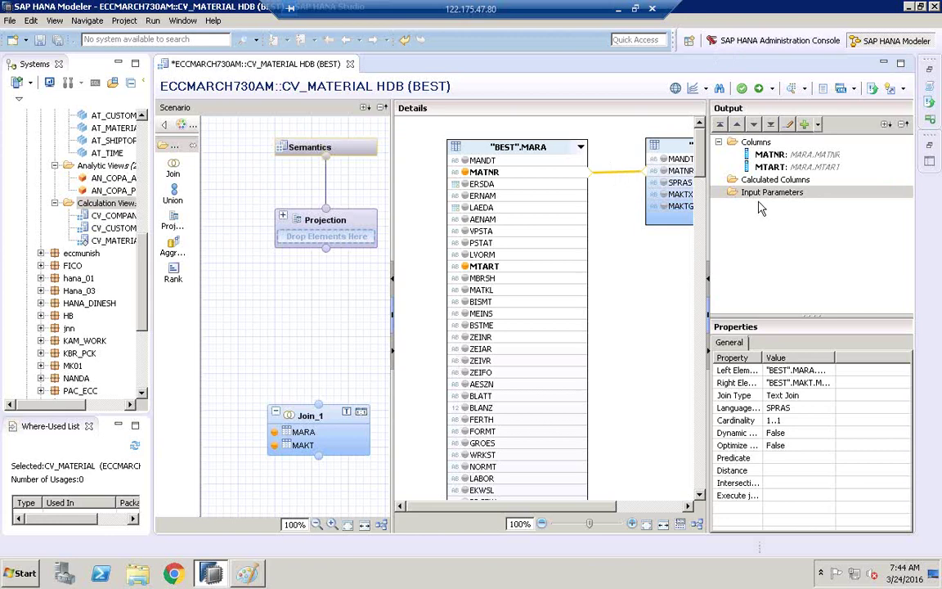
{"action": "left_click_drag", "start_coordinate": [710, 203], "coordinate": [746, 203]}
{"action": "left_click", "coordinate": [663, 195]}
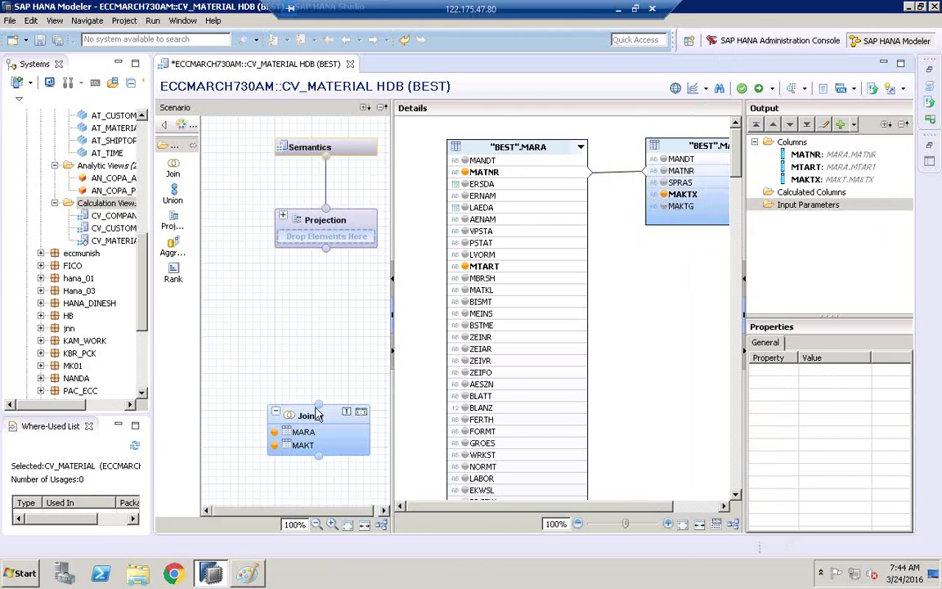
- Connect Join_1 into the Projection and add MATNR, MTART and MAKTX to its output
{"action": "mouse_move", "coordinate": [319, 410]}
{"action": "left_click_drag", "start_coordinate": [326, 414], "coordinate": [328, 253]}
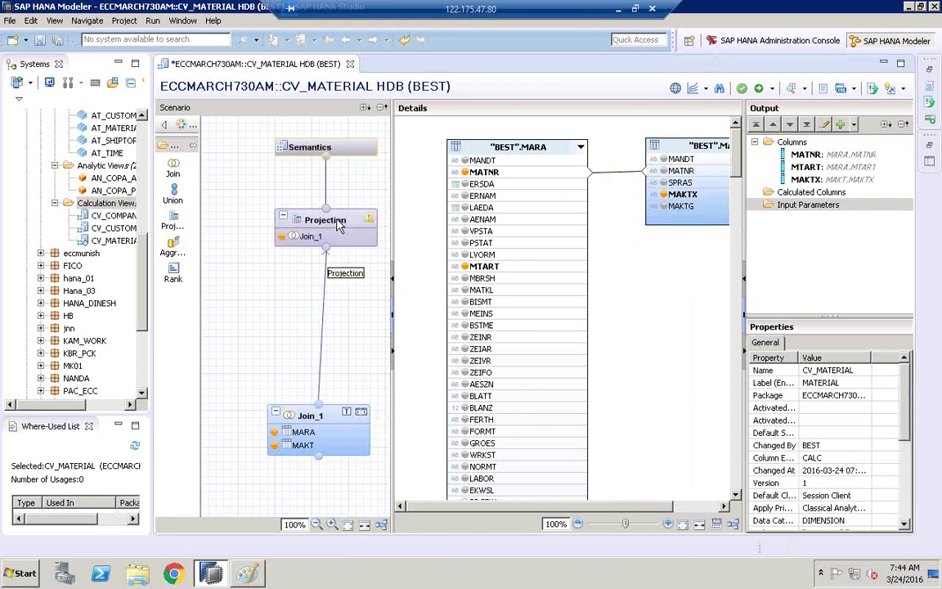
{"action": "left_click", "coordinate": [340, 227]}
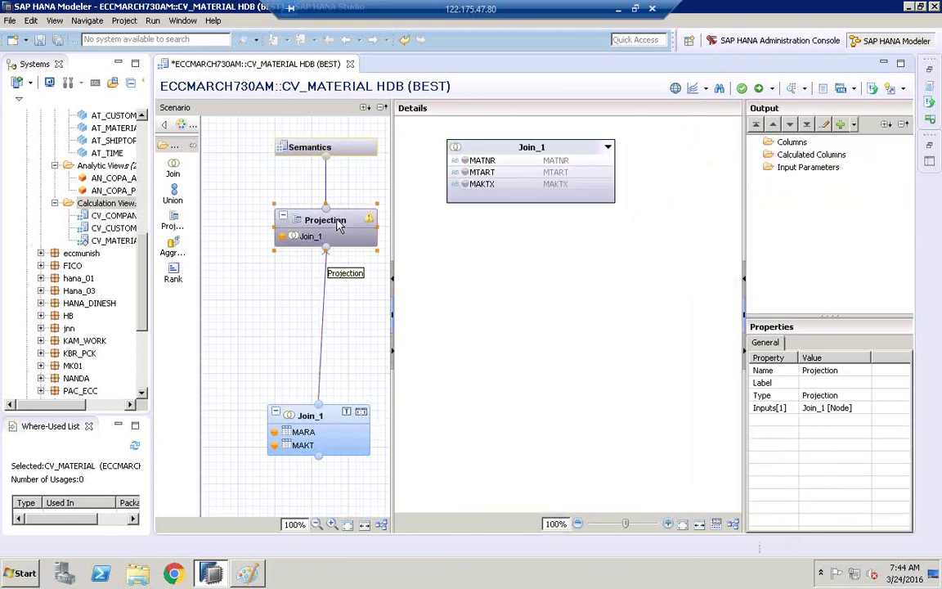
{"action": "left_click", "coordinate": [466, 162]}
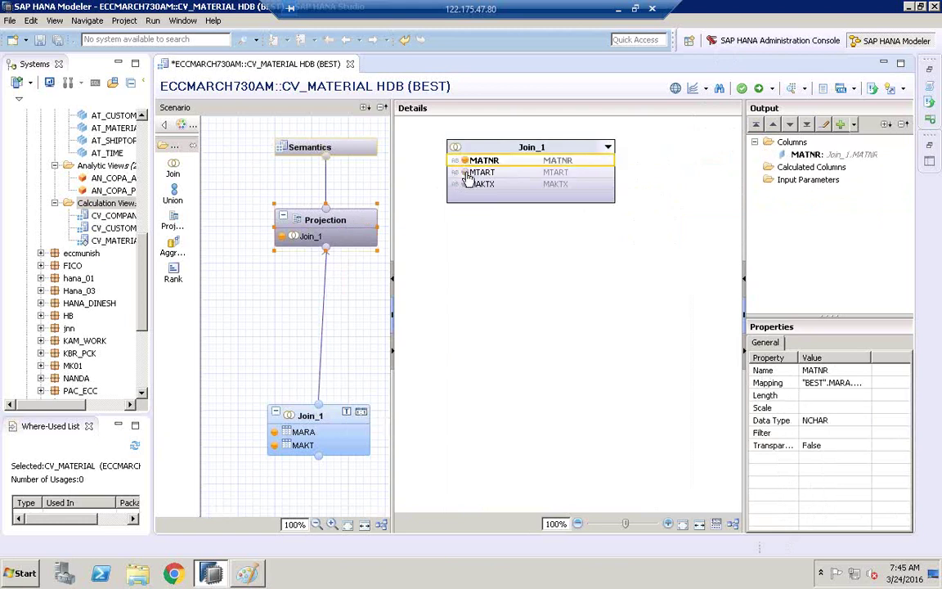
{"action": "left_click", "coordinate": [464, 173]}
{"action": "left_click", "coordinate": [465, 184]}
- In Join_1, remove MTART from the output and add MATKL from MARA instead
{"action": "left_click", "coordinate": [331, 425]}
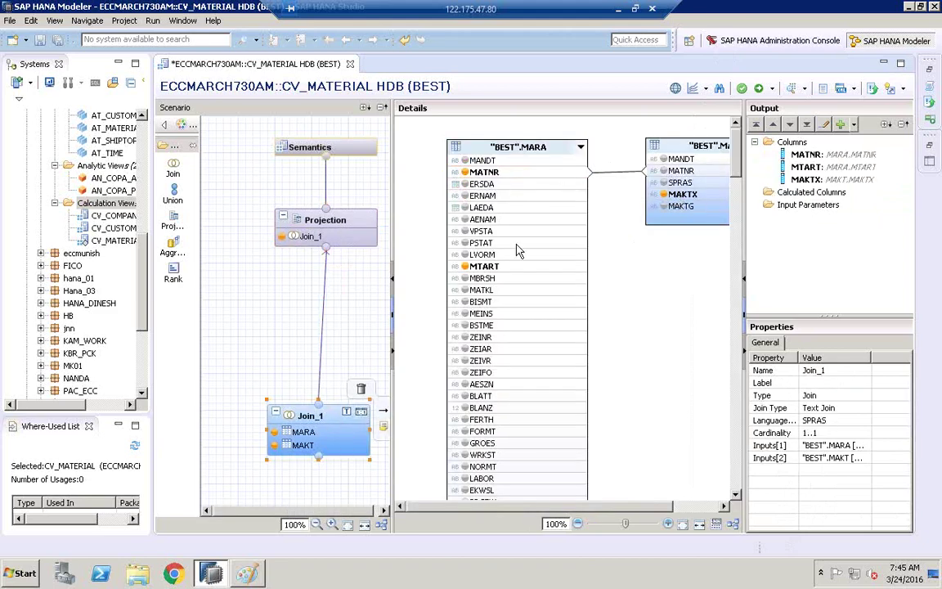
{"action": "left_click", "coordinate": [465, 267]}
{"action": "left_click", "coordinate": [543, 291]}
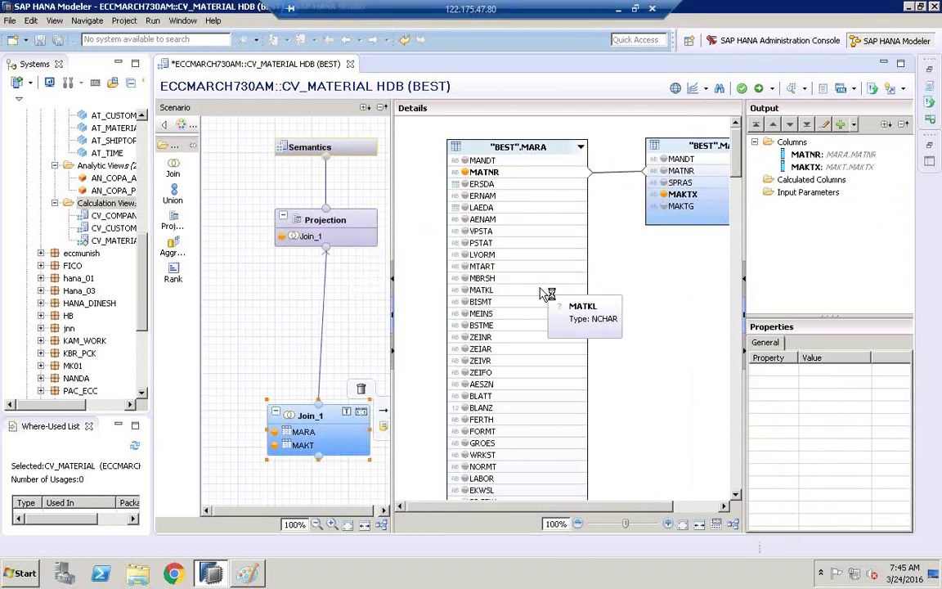
{"action": "left_click", "coordinate": [464, 291]}
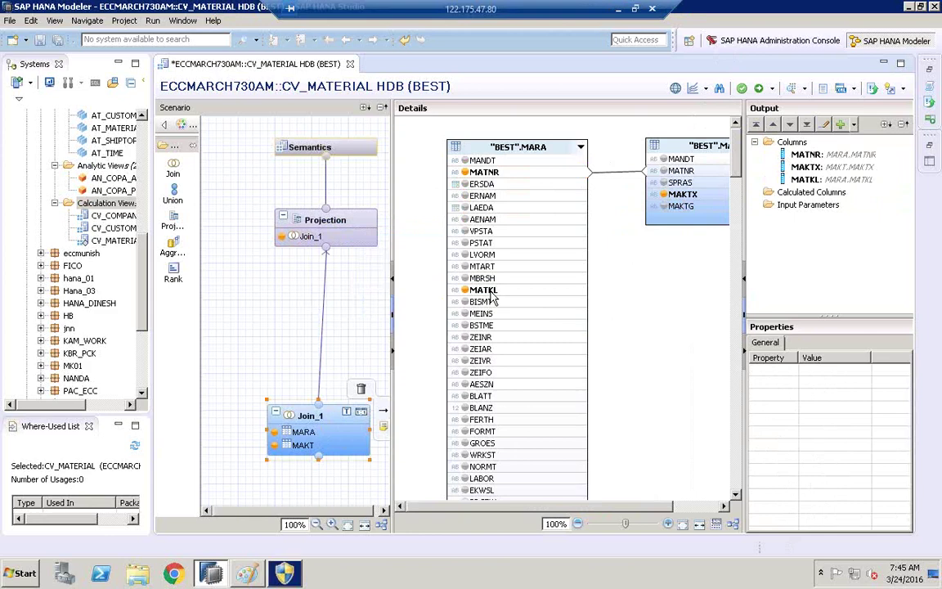
- Add MAKTX and MATKL to the Projection output after dismissing the Java update prompt
{"action": "left_click", "coordinate": [360, 230]}
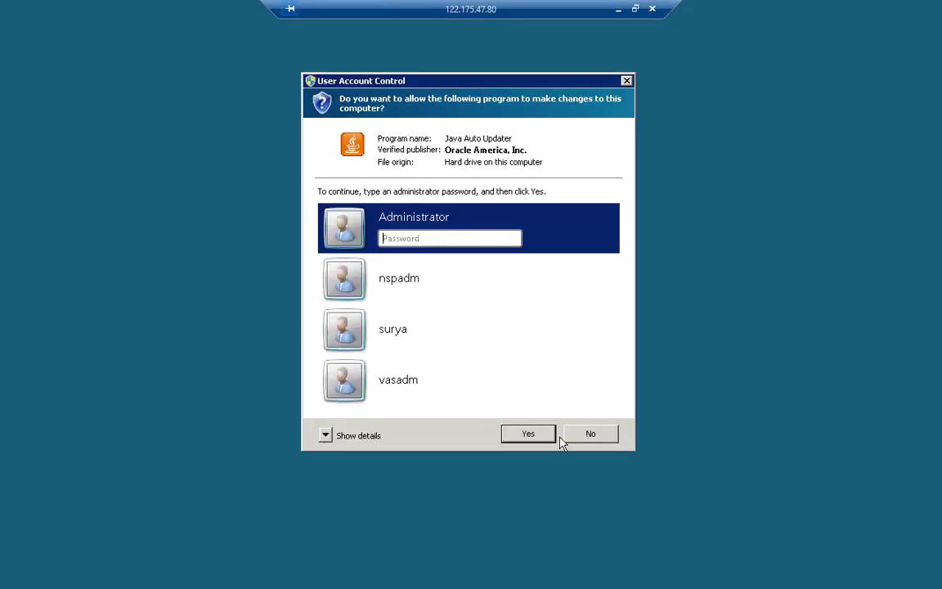
{"action": "left_click", "coordinate": [564, 437]}
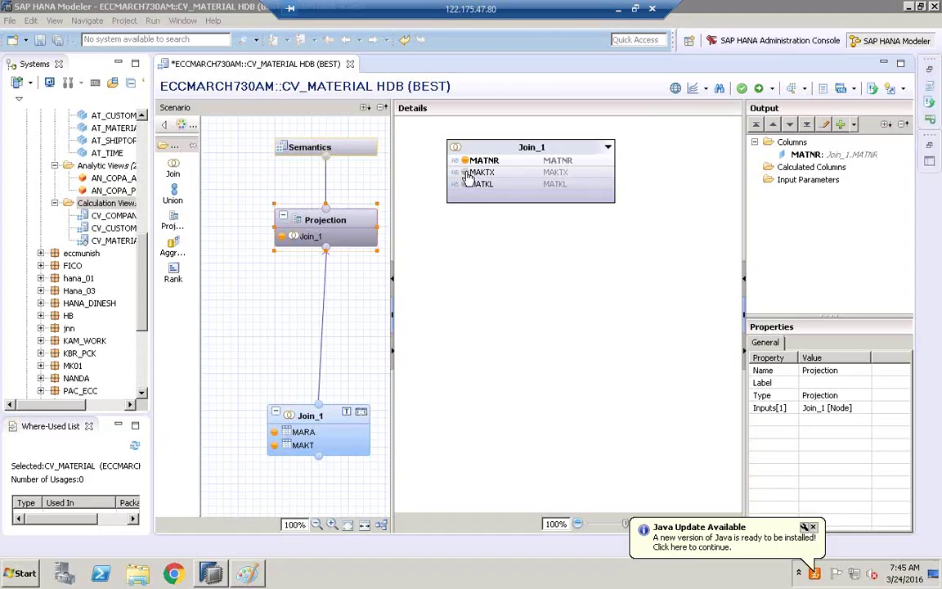
{"action": "left_click", "coordinate": [465, 173]}
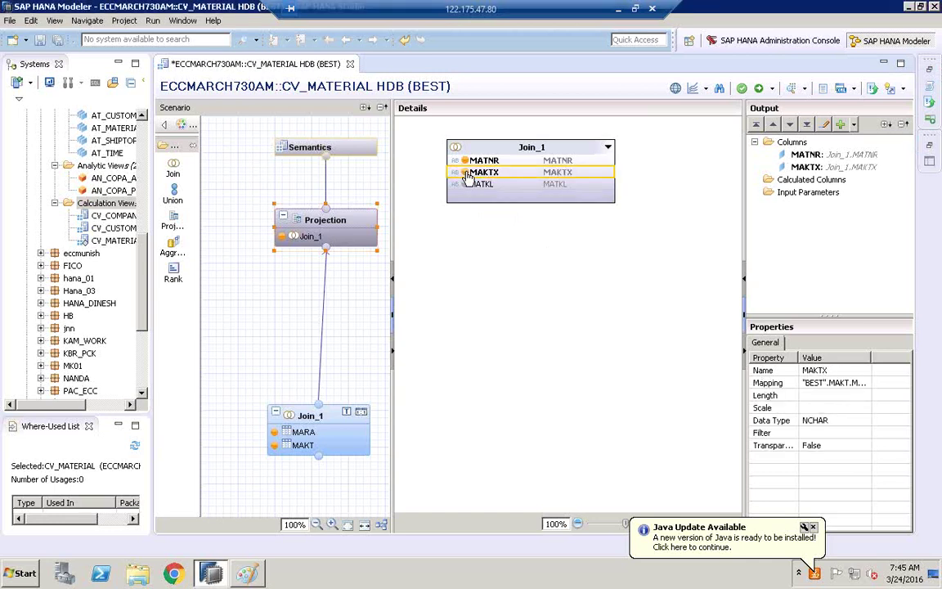
{"action": "left_click", "coordinate": [465, 185]}
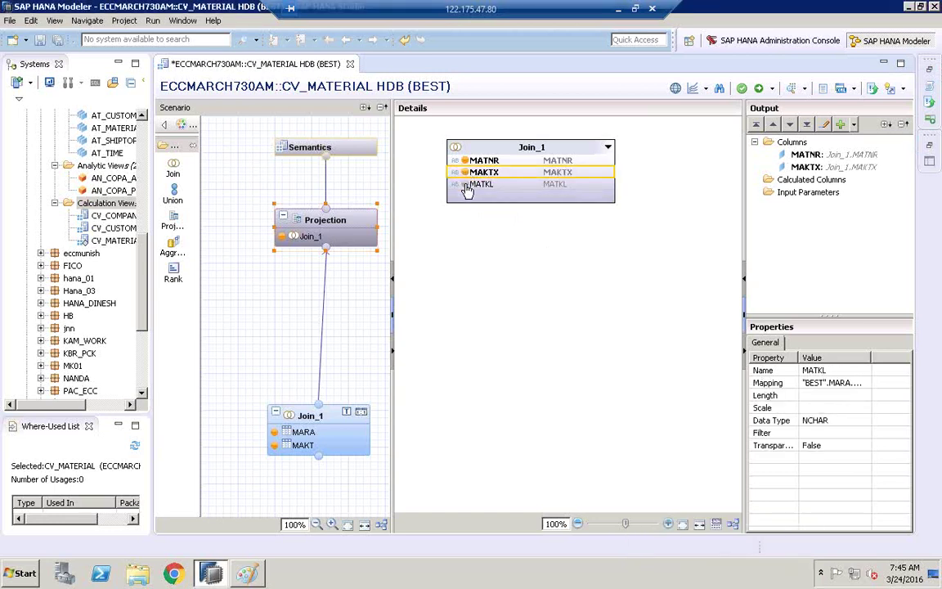
{"action": "left_click", "coordinate": [319, 155]}
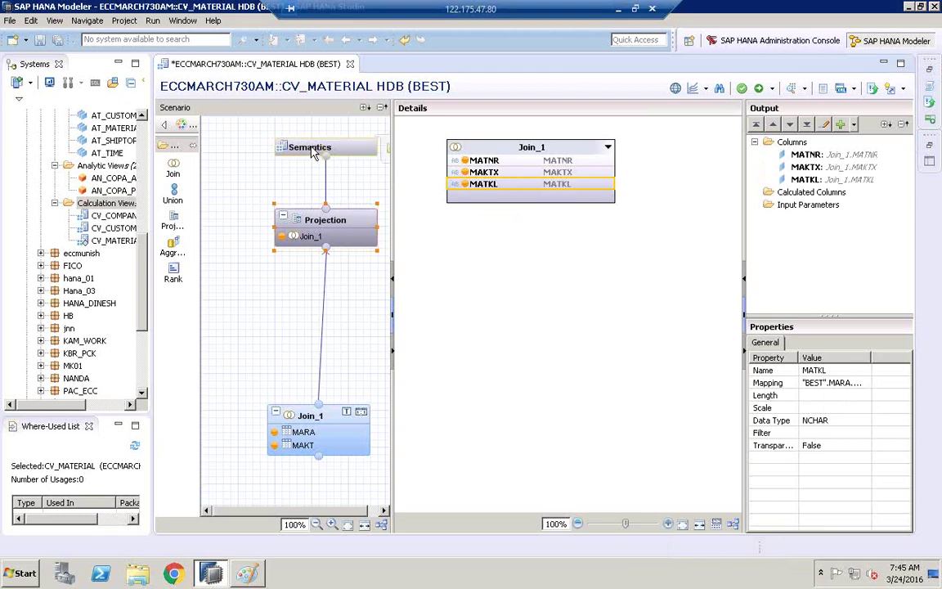
- Make MATNR a key column with MAKTX as its label column
{"action": "left_click", "coordinate": [453, 207]}
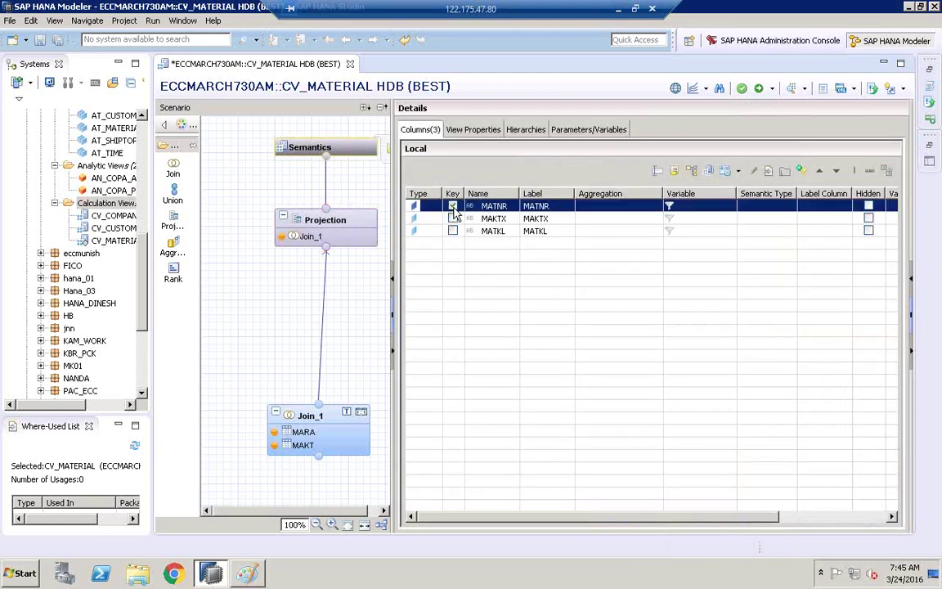
{"action": "left_click", "coordinate": [769, 208]}
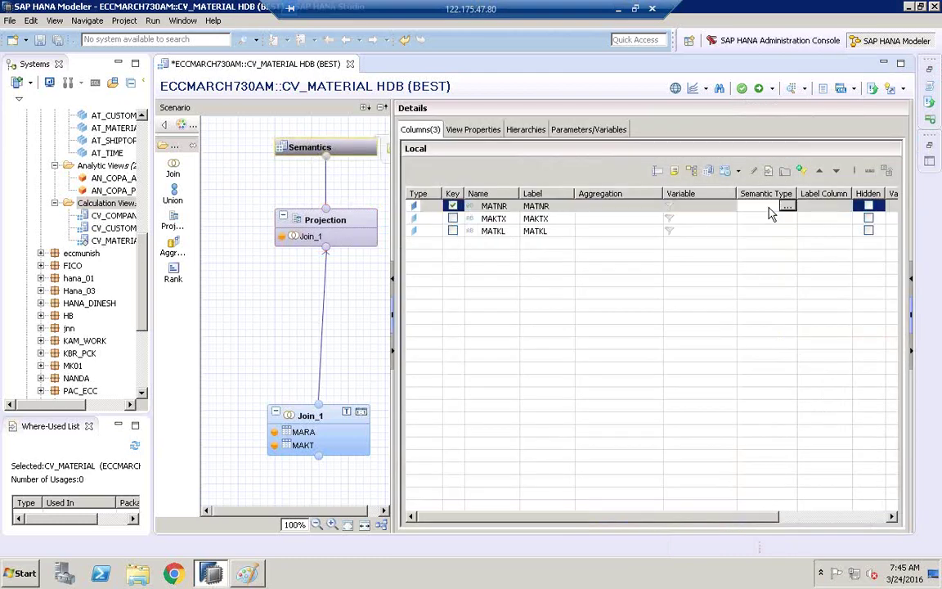
{"action": "left_click", "coordinate": [818, 206]}
{"action": "left_click", "coordinate": [844, 206]}
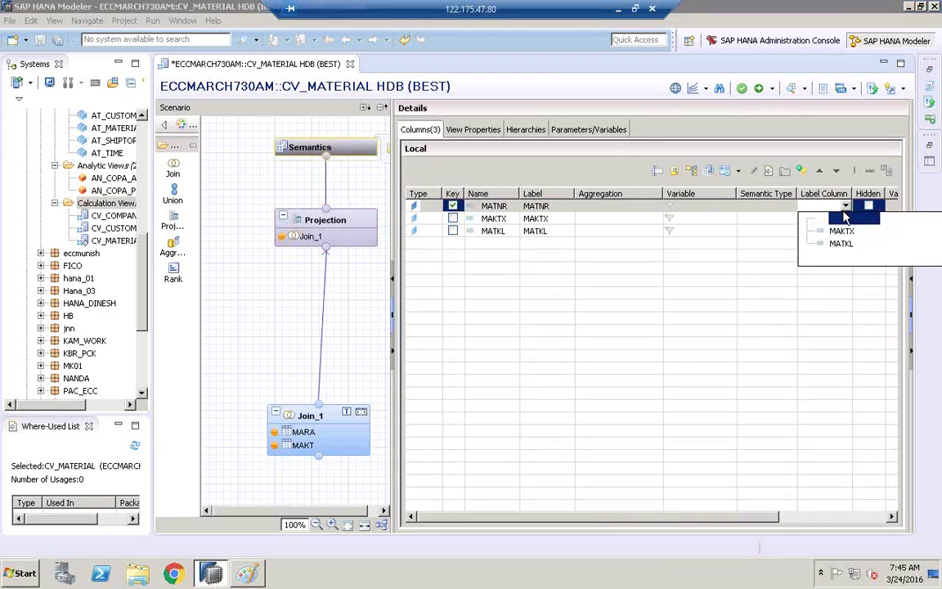
{"action": "left_click", "coordinate": [841, 231]}
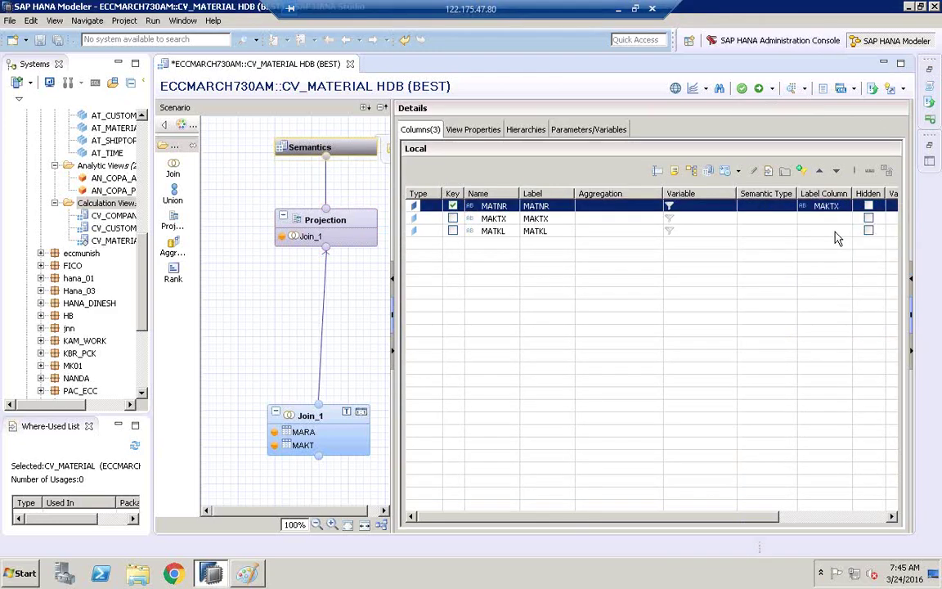
- Save and activate CV_MATERIAL, then select it in the widened systems tree
{"action": "left_click", "coordinate": [760, 89]}
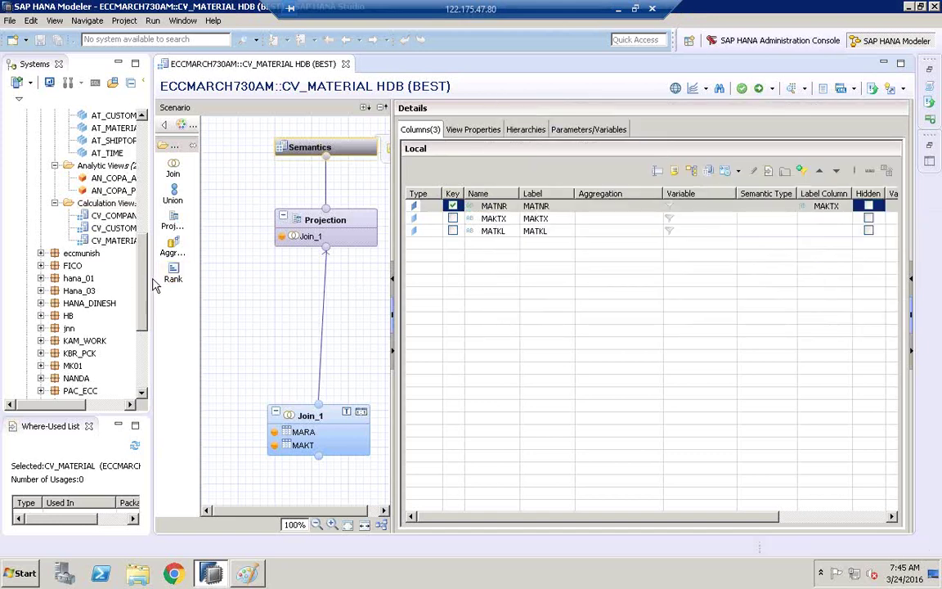
{"action": "left_click_drag", "start_coordinate": [151, 279], "coordinate": [253, 261]}
{"action": "left_click", "coordinate": [118, 226]}
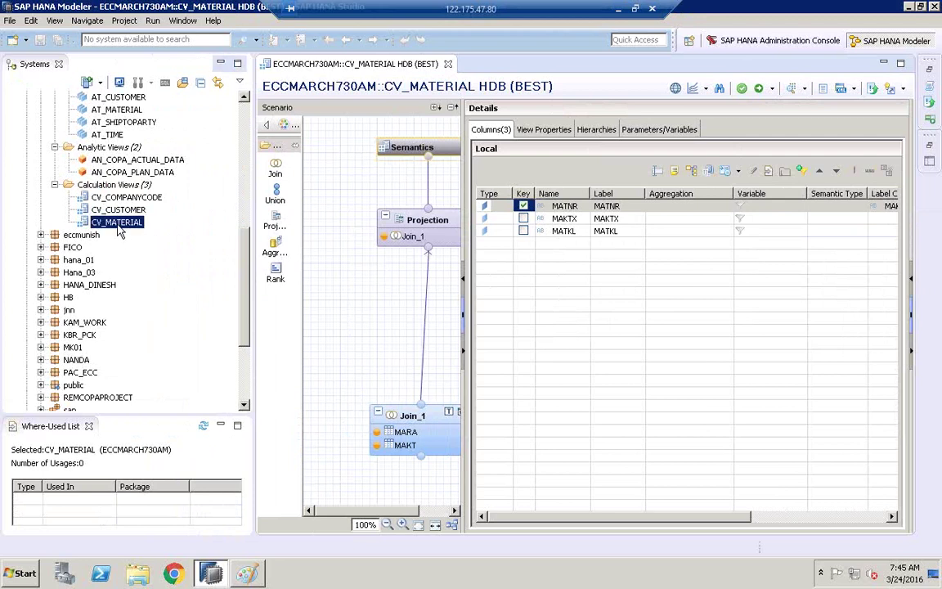
- Preview CV_MATERIAL's raw data and autofit the MAKTX and MATNR columns
{"action": "right_click", "coordinate": [119, 231]}
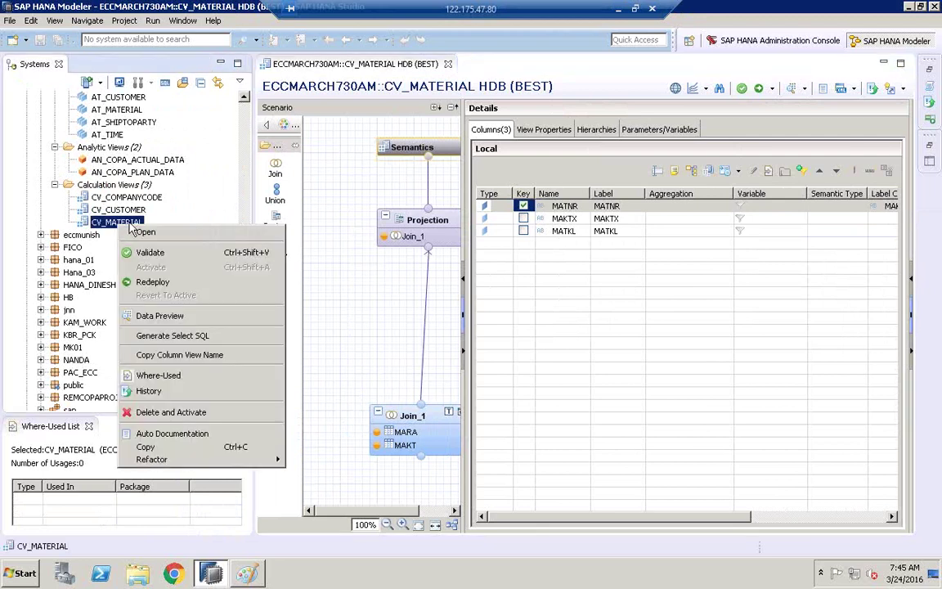
{"action": "left_click", "coordinate": [169, 326]}
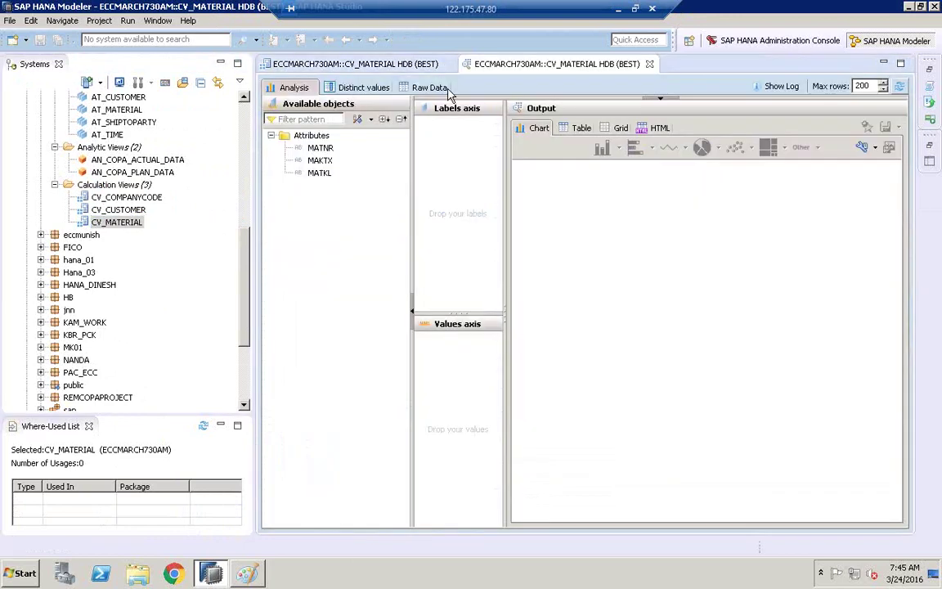
{"action": "left_click", "coordinate": [407, 87]}
{"action": "double_click", "coordinate": [389, 123]}
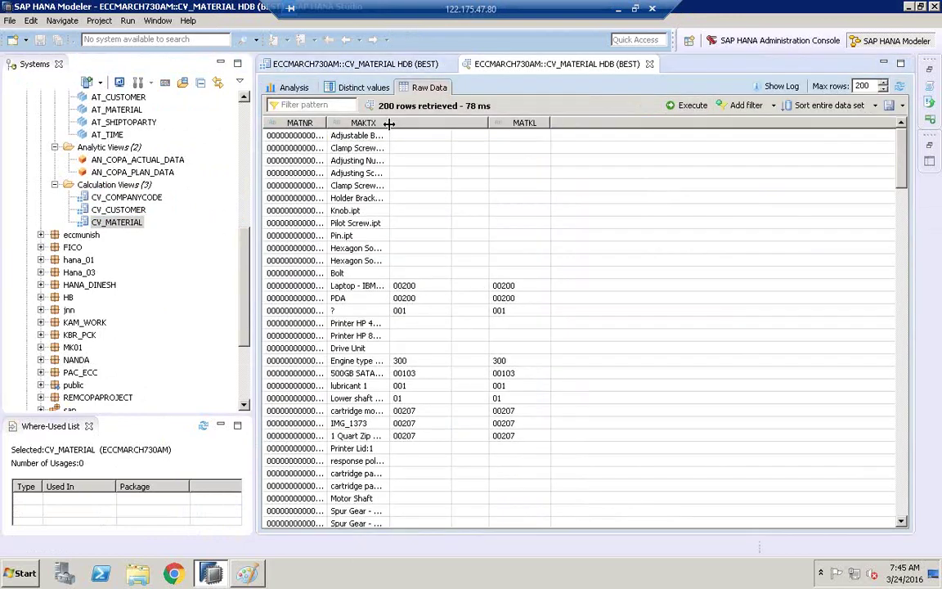
{"action": "double_click", "coordinate": [327, 123]}
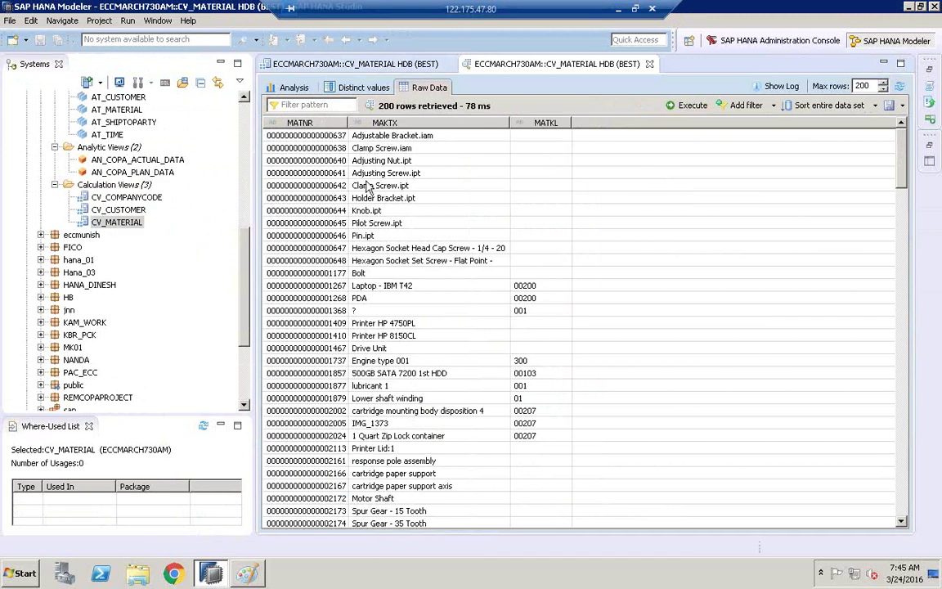
{"action": "left_click", "coordinate": [344, 283]}
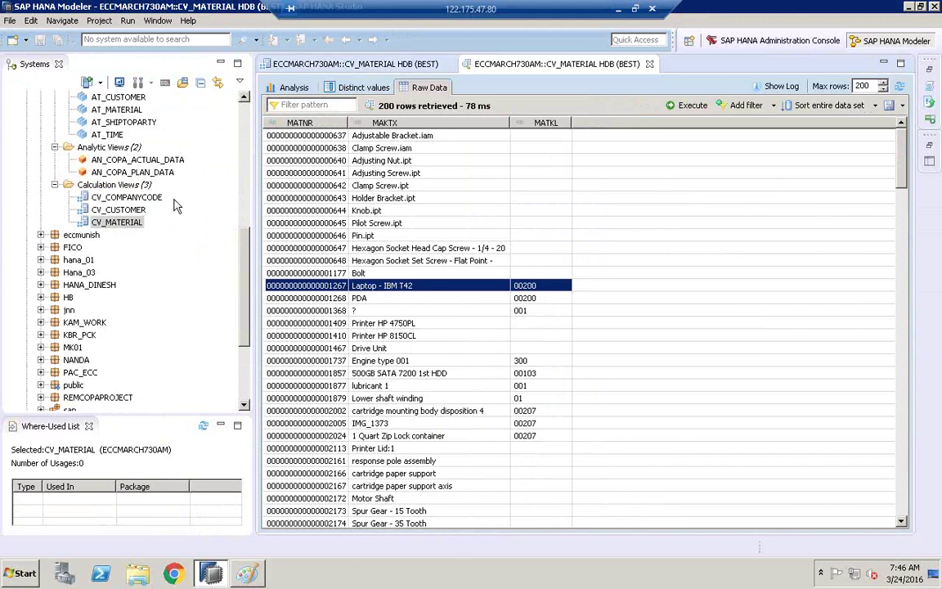
{"action": "left_click", "coordinate": [121, 187]}
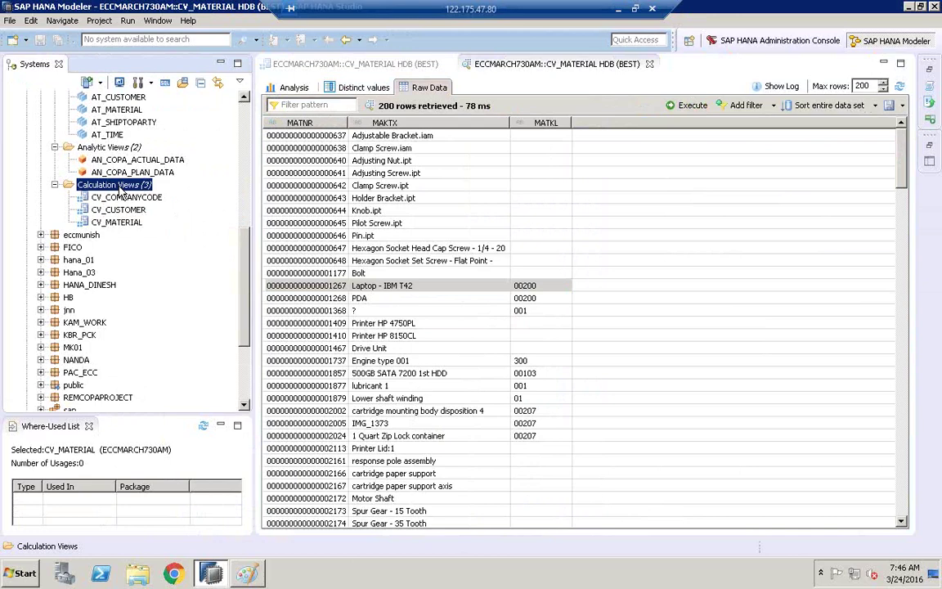
- Create cube view CV_ACTUAL_PLAN_COPA_DATA, labelled ACTUAL_PLAN_COPA_DATA, with a Star Join
{"action": "right_click", "coordinate": [120, 188]}
{"action": "left_click", "coordinate": [153, 201]}
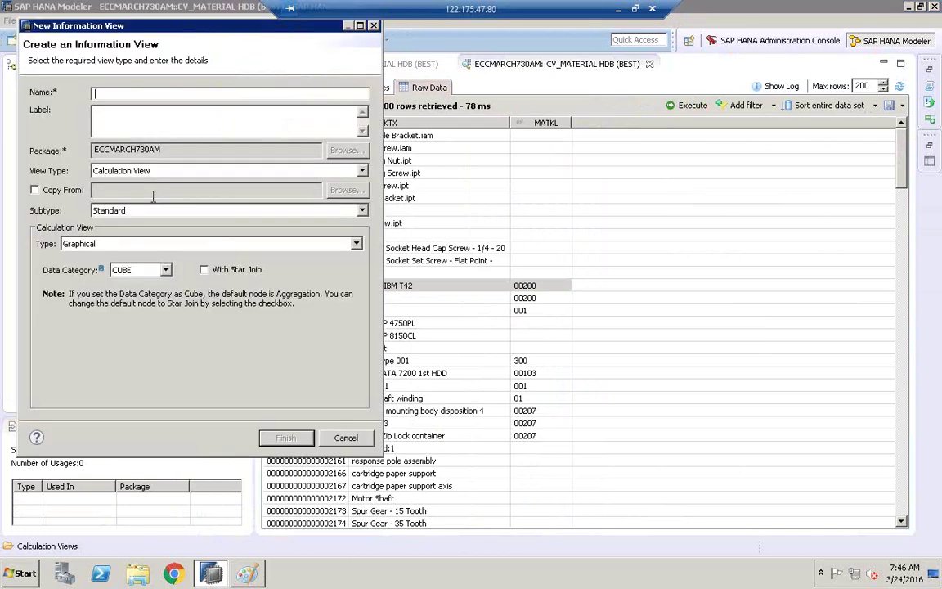
{"action": "type", "text": "CV_ACTUAL_PLAN_COPA_DATA"}
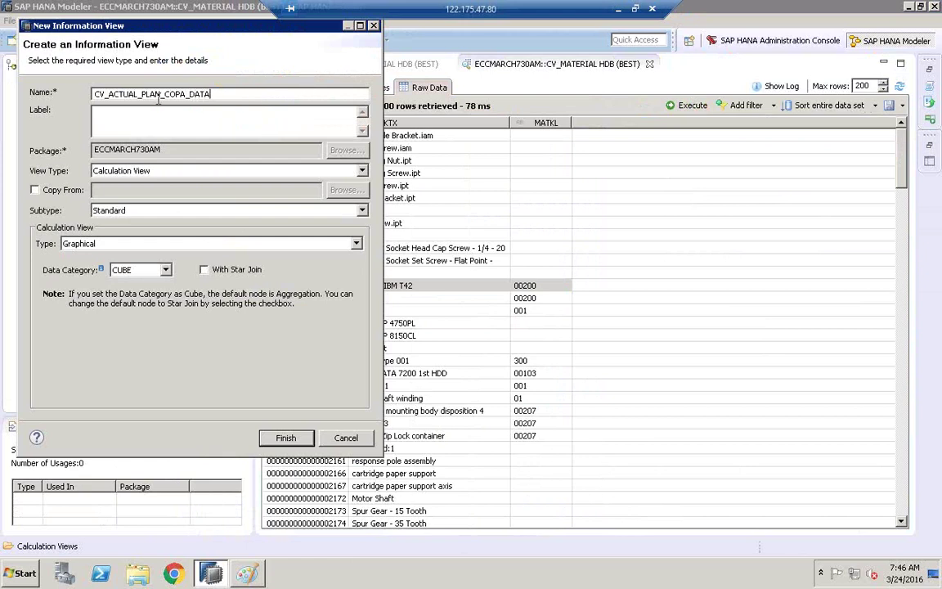
{"action": "left_click_drag", "start_coordinate": [158, 98], "coordinate": [133, 123]}
{"action": "left_click", "coordinate": [110, 117]}
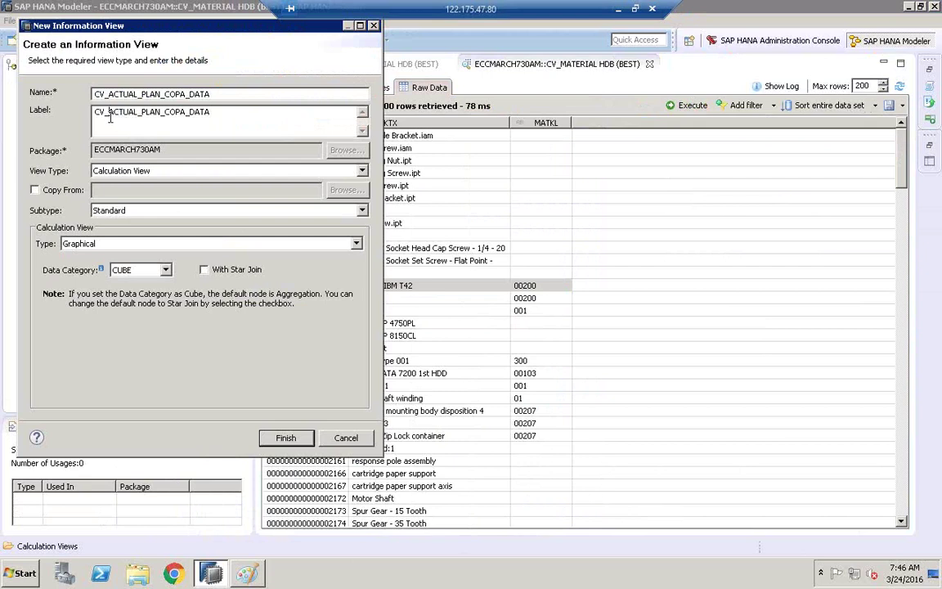
{"action": "key", "text": "BackSpace"}
{"action": "key", "text": "BackSpace"}
{"action": "key", "text": "BackSpace"}
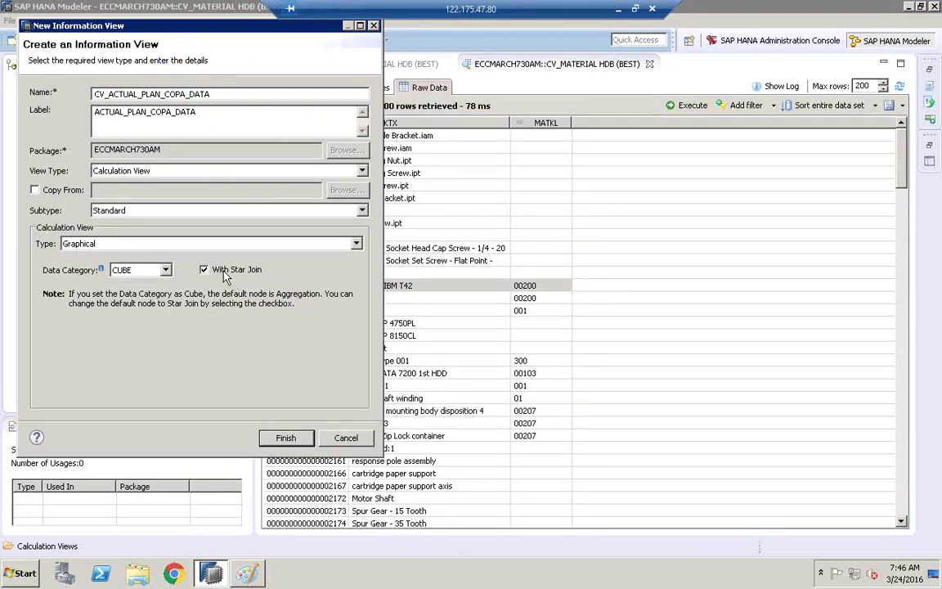
{"action": "left_click", "coordinate": [302, 439]}
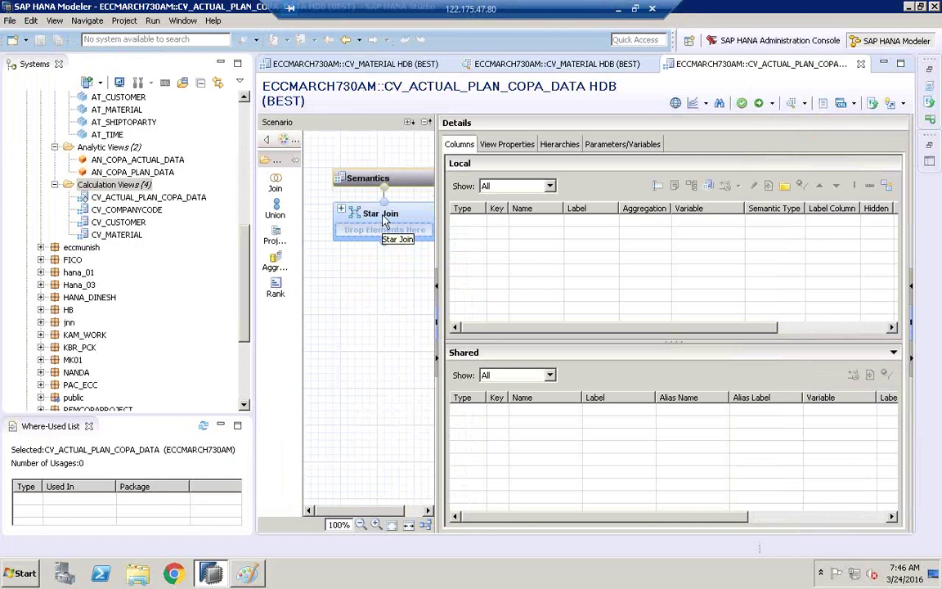
- Open CV_COMPANYCODE for reference, then widen CV_ACTUAL_PLAN_COPA_DATA's diagram and reposition Semantics and Star Join
{"action": "double_click", "coordinate": [144, 211]}
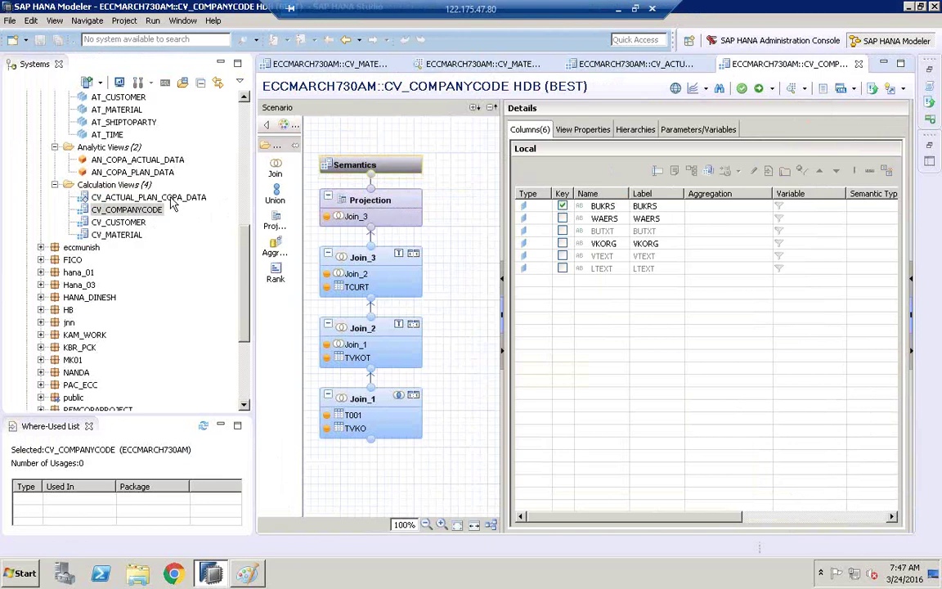
{"action": "double_click", "coordinate": [172, 203]}
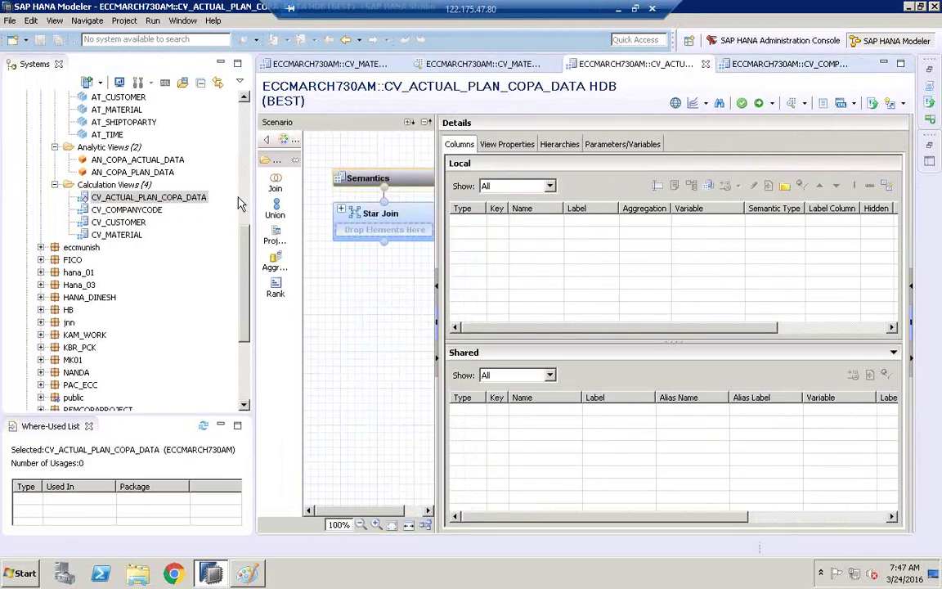
{"action": "left_click_drag", "start_coordinate": [254, 201], "coordinate": [170, 201]}
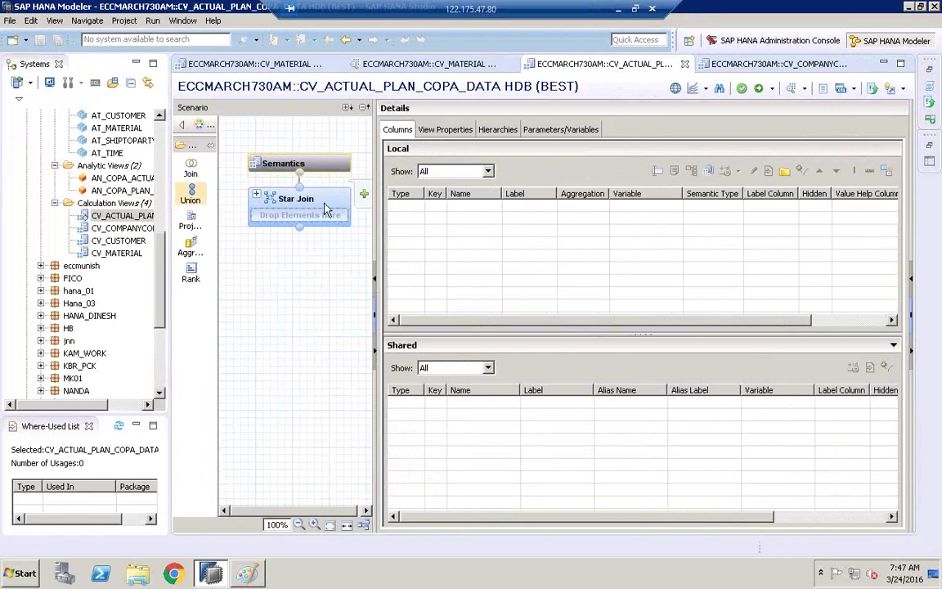
{"action": "left_click_drag", "start_coordinate": [384, 211], "coordinate": [524, 211]}
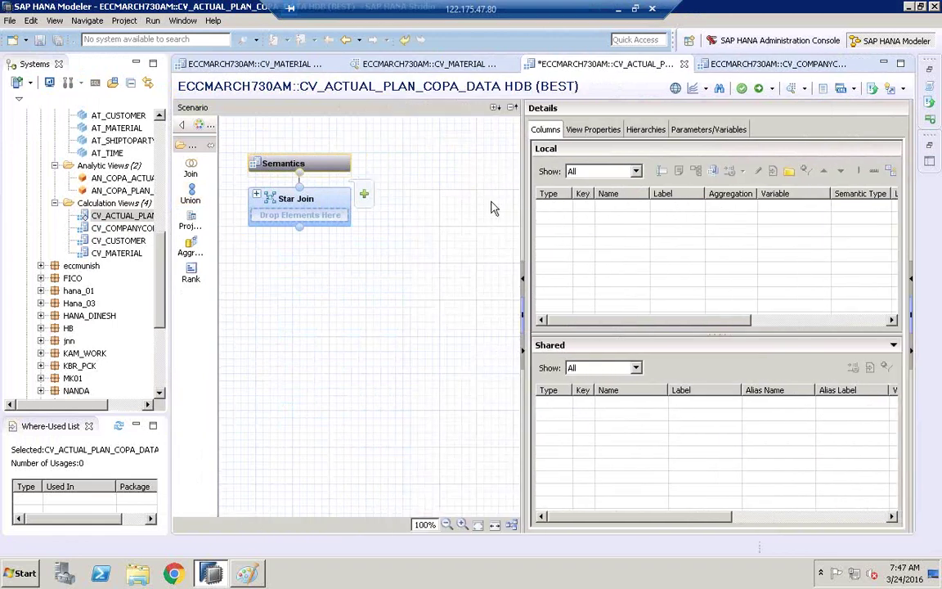
{"action": "left_click_drag", "start_coordinate": [306, 166], "coordinate": [357, 167]}
{"action": "left_click_drag", "start_coordinate": [291, 205], "coordinate": [342, 211]}
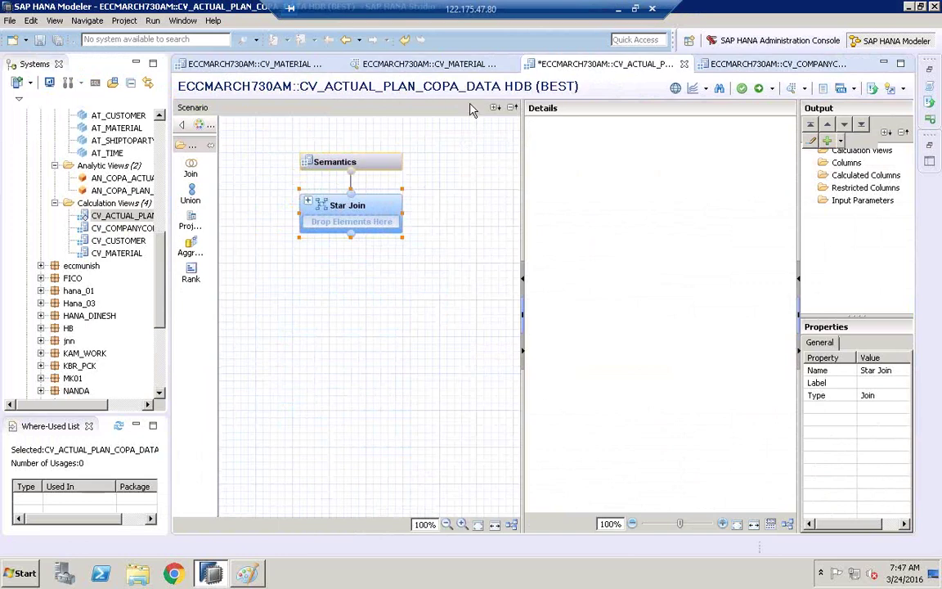
{"action": "left_click_drag", "start_coordinate": [527, 174], "coordinate": [552, 174]}
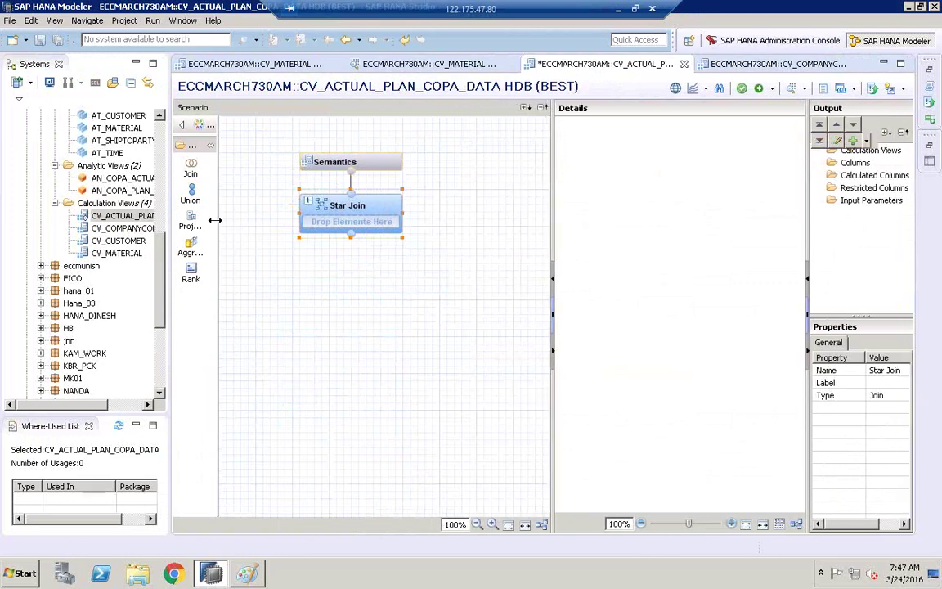
{"action": "left_click_drag", "start_coordinate": [214, 219], "coordinate": [248, 218]}
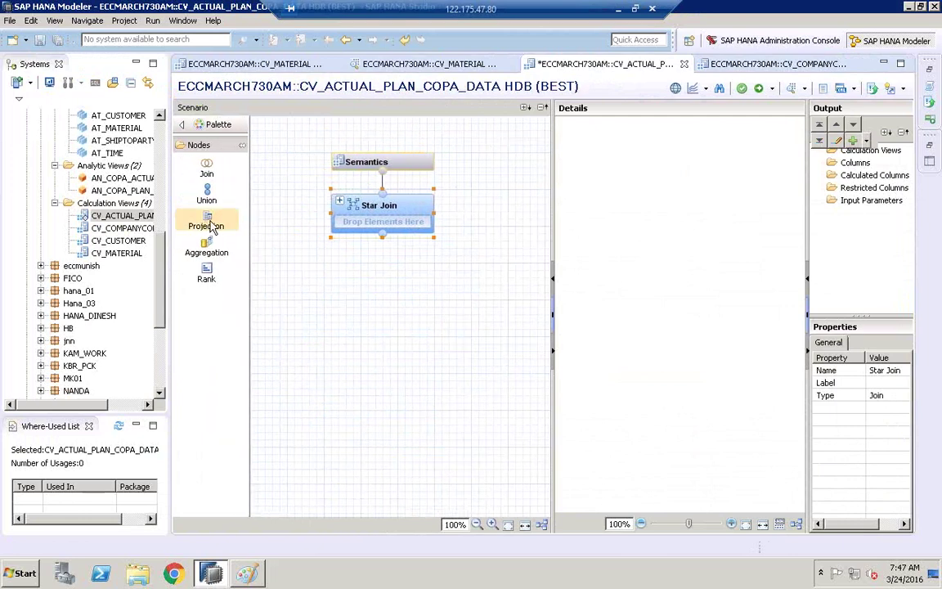
- Add a Projection node at the lower left and rename it ACTUAL
{"action": "left_click", "coordinate": [210, 228]}
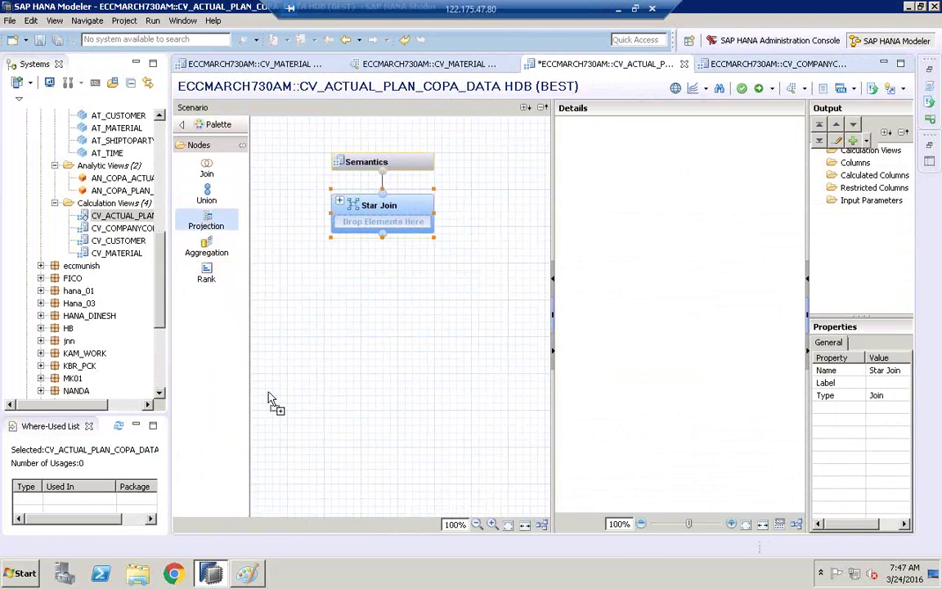
{"action": "left_click", "coordinate": [270, 421]}
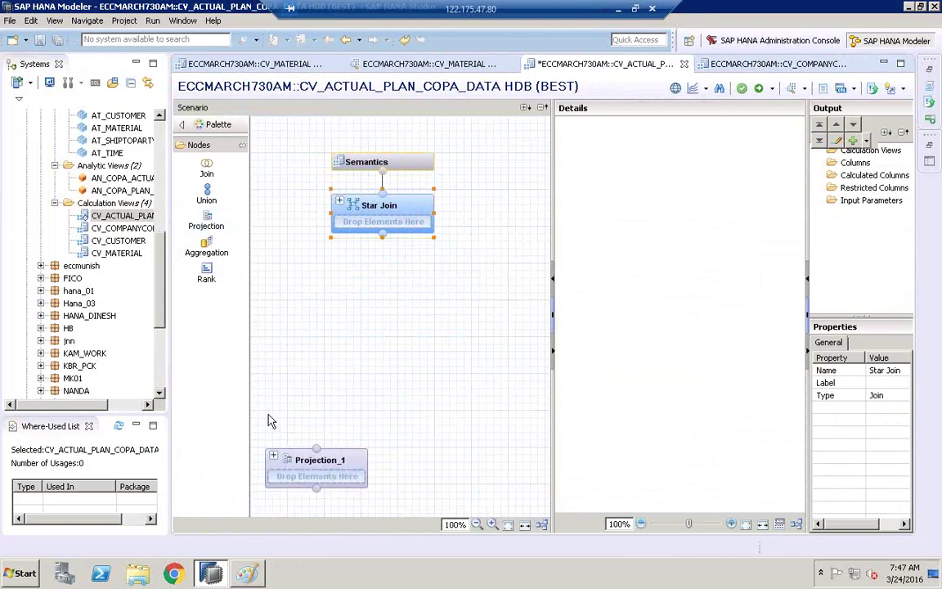
{"action": "mouse_move", "coordinate": [319, 467]}
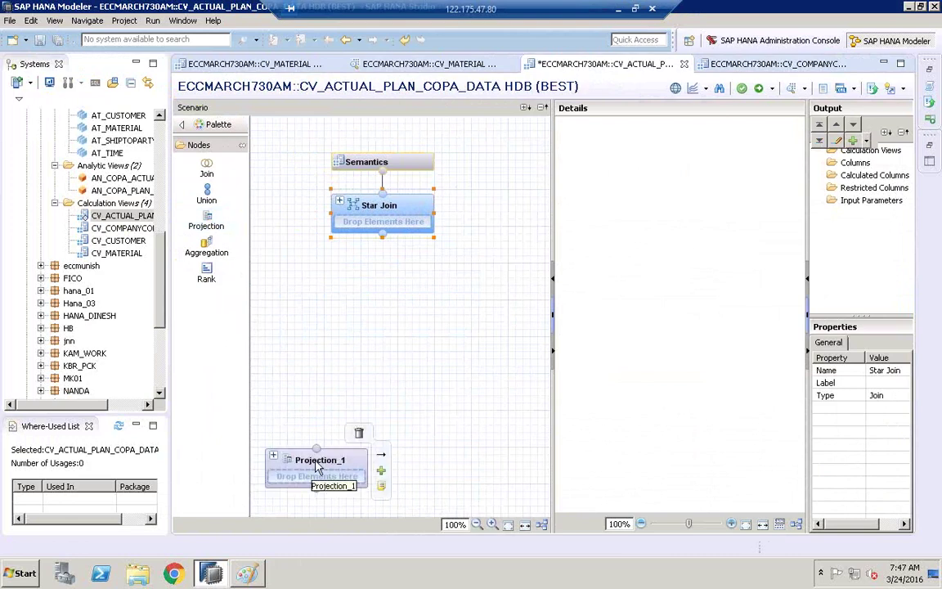
{"action": "right_click", "coordinate": [319, 467]}
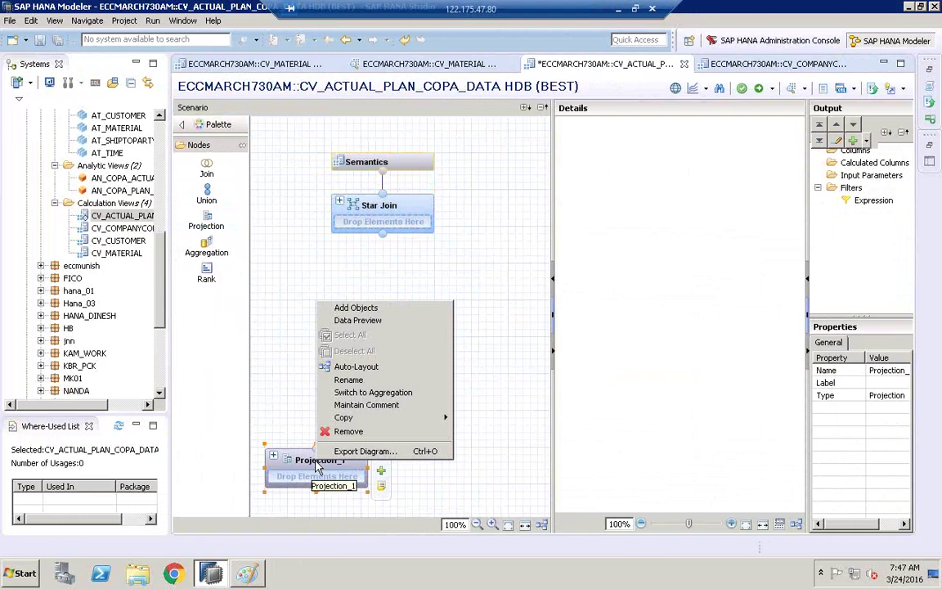
{"action": "left_click", "coordinate": [346, 380]}
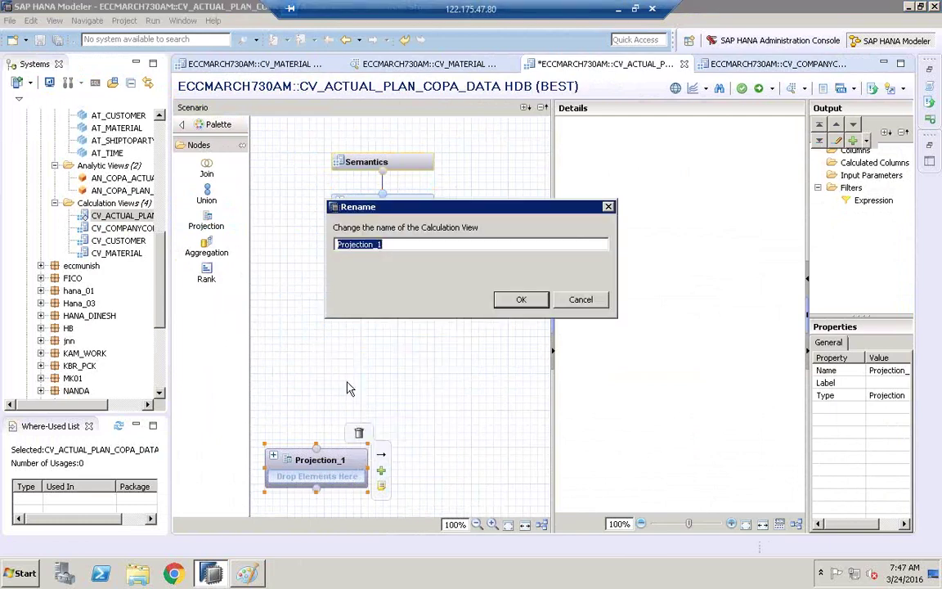
{"action": "type", "text": "ACTUAL"}
{"action": "left_click", "coordinate": [518, 303]}
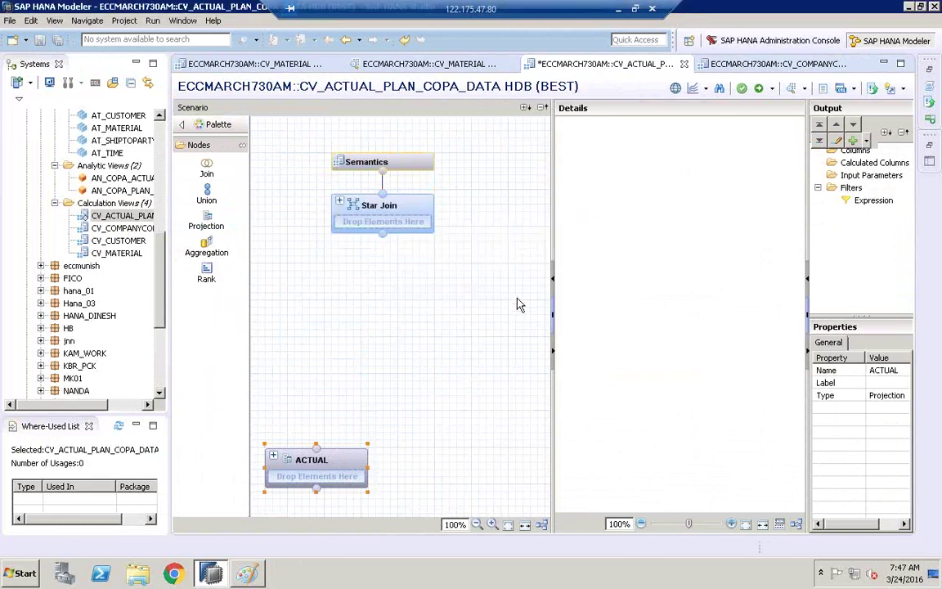
- Add a second Projection named PLAN and align it level with ACTUAL
{"action": "left_click", "coordinate": [206, 225]}
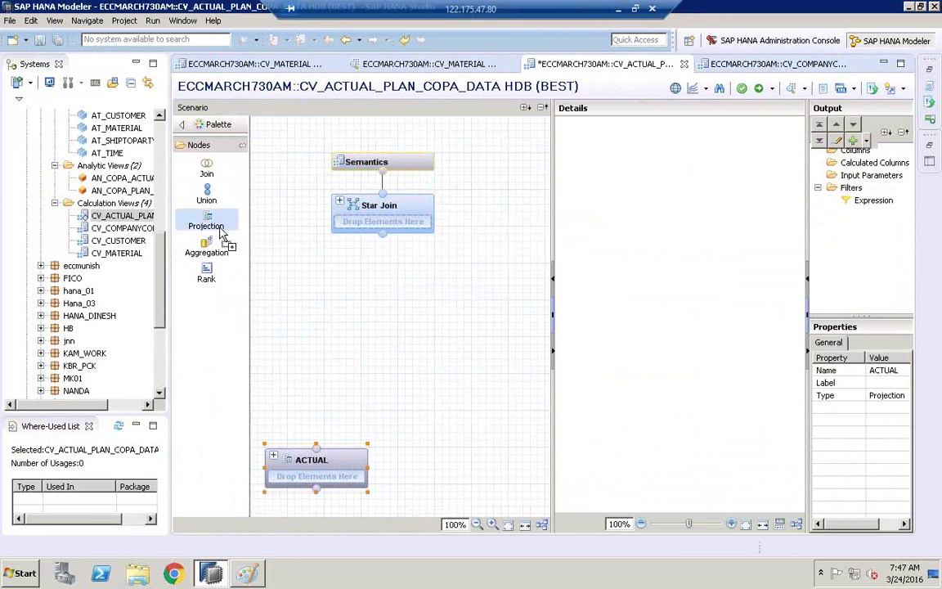
{"action": "left_click", "coordinate": [435, 444]}
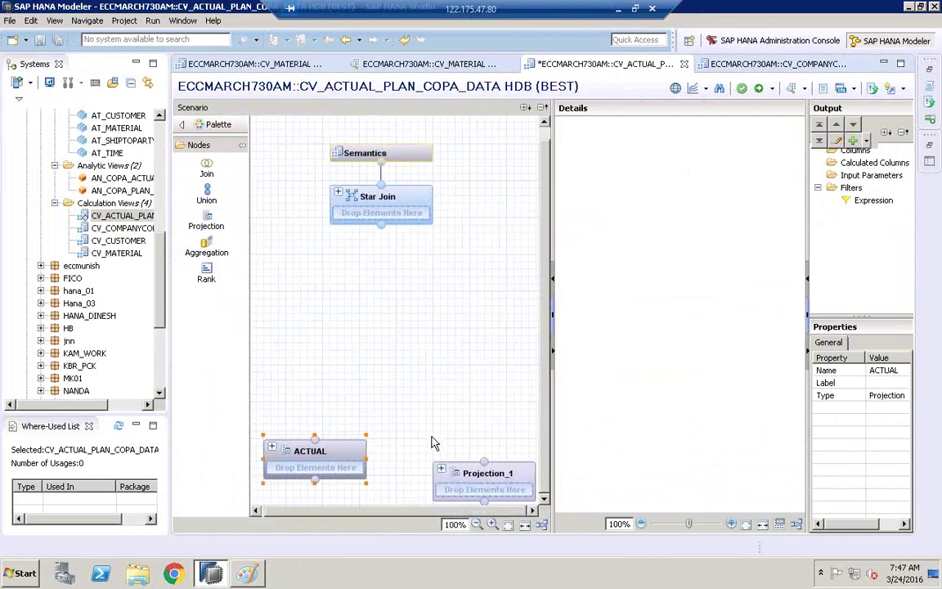
{"action": "right_click", "coordinate": [495, 478]}
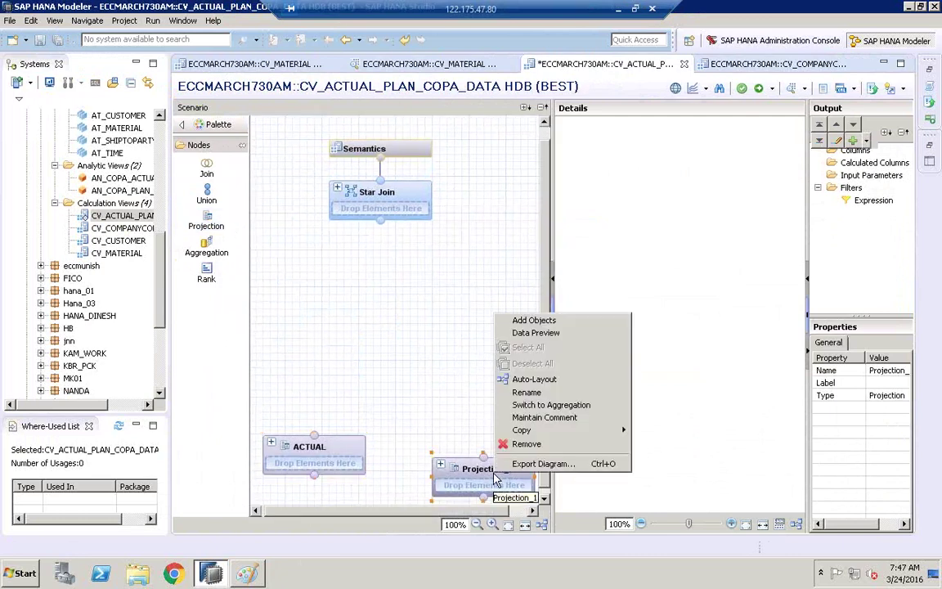
{"action": "left_click", "coordinate": [527, 392]}
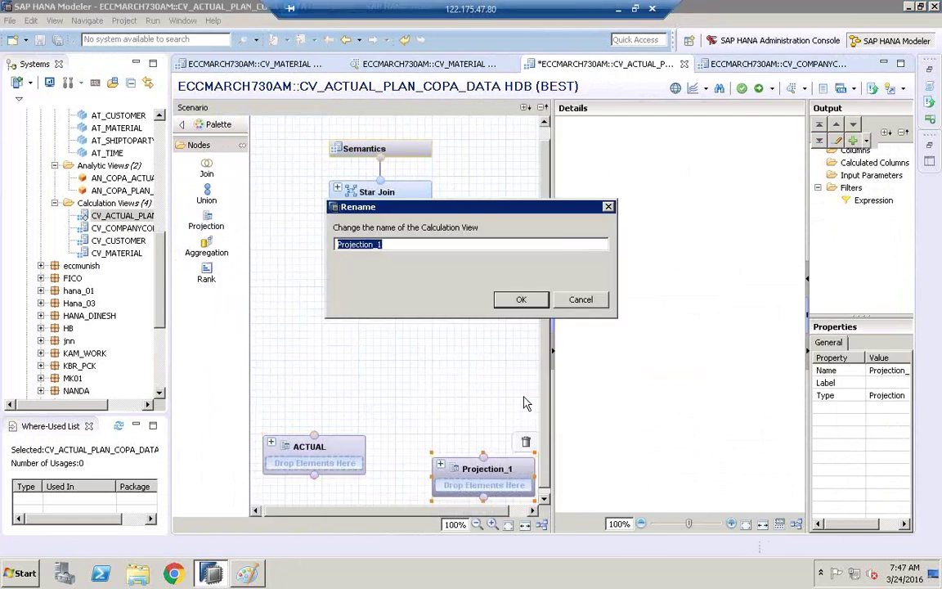
{"action": "key", "text": "BackSpace"}
{"action": "type", "text": "PLAN"}
{"action": "left_click", "coordinate": [522, 301]}
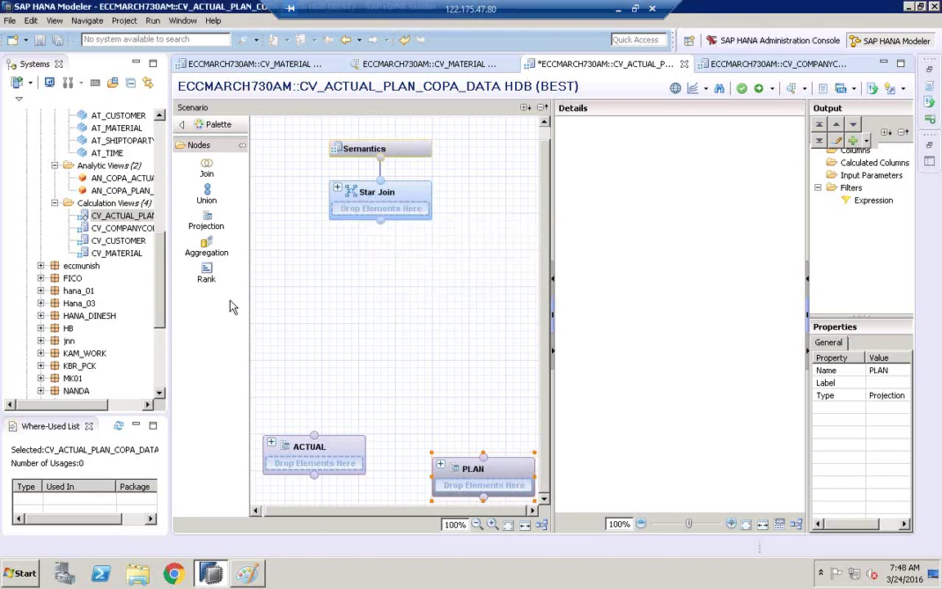
{"action": "left_click_drag", "start_coordinate": [166, 320], "coordinate": [94, 320]}
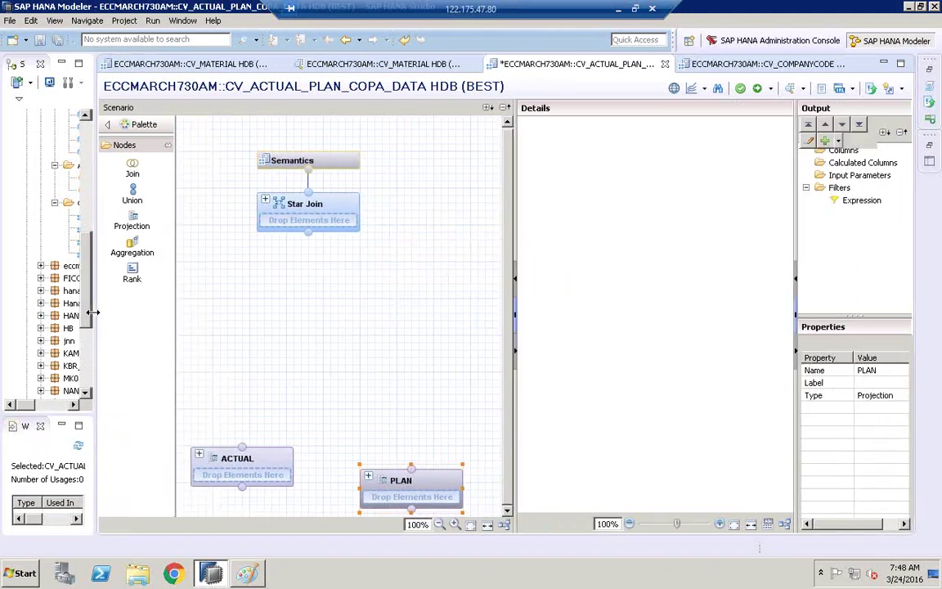
{"action": "left_click_drag", "start_coordinate": [515, 235], "coordinate": [563, 235]}
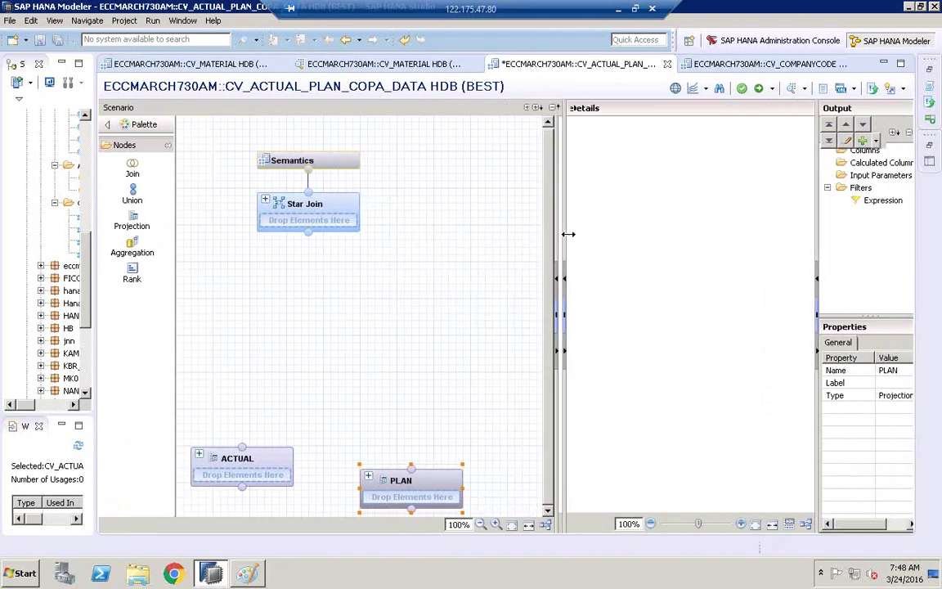
{"action": "left_click_drag", "start_coordinate": [420, 488], "coordinate": [420, 466]}
{"action": "mouse_move", "coordinate": [252, 465]}
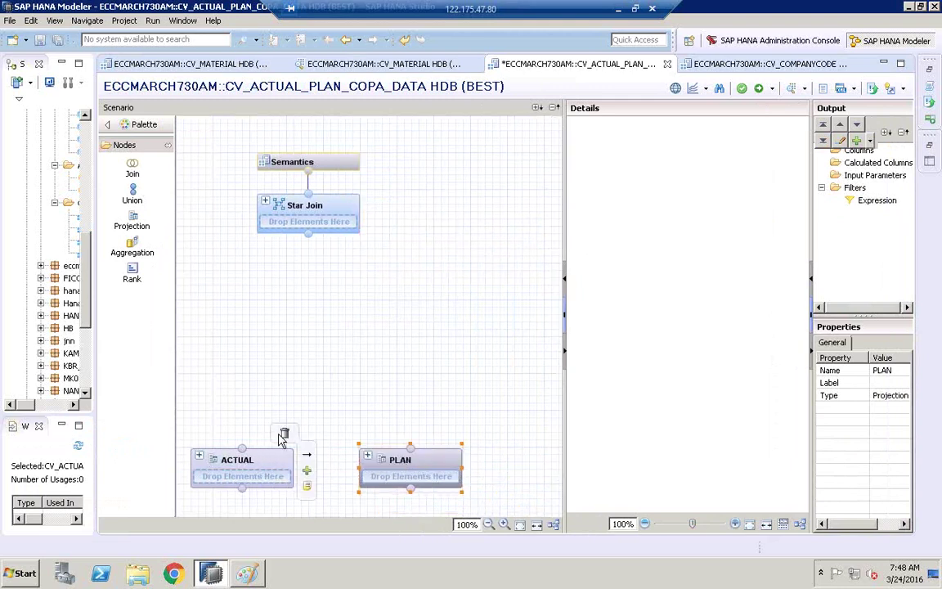
- Add table CE1IDEA as ACTUAL's source and CE2IDEA from BEST as PLAN's source
{"action": "left_click", "coordinate": [307, 472]}
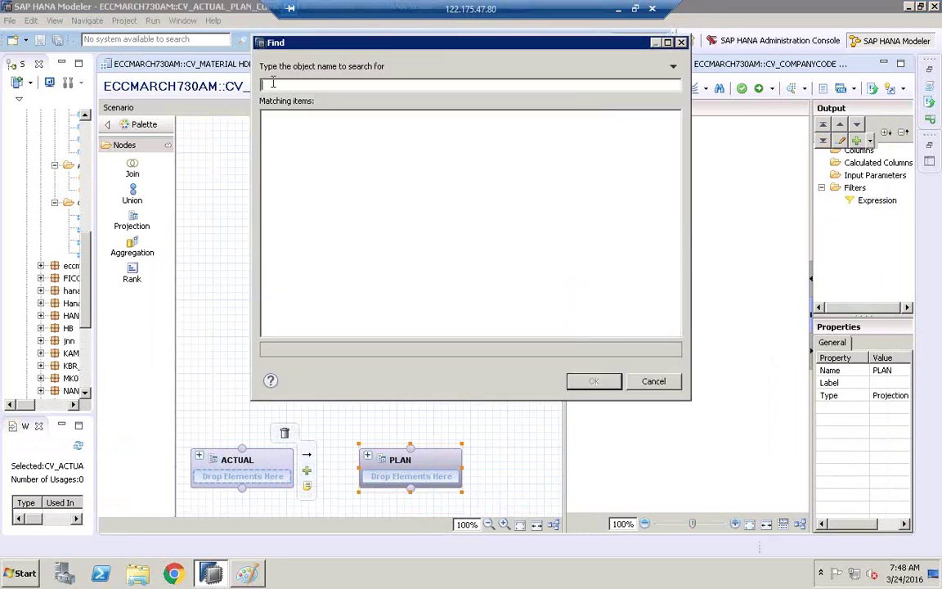
{"action": "type", "text": "CE11DEA"}
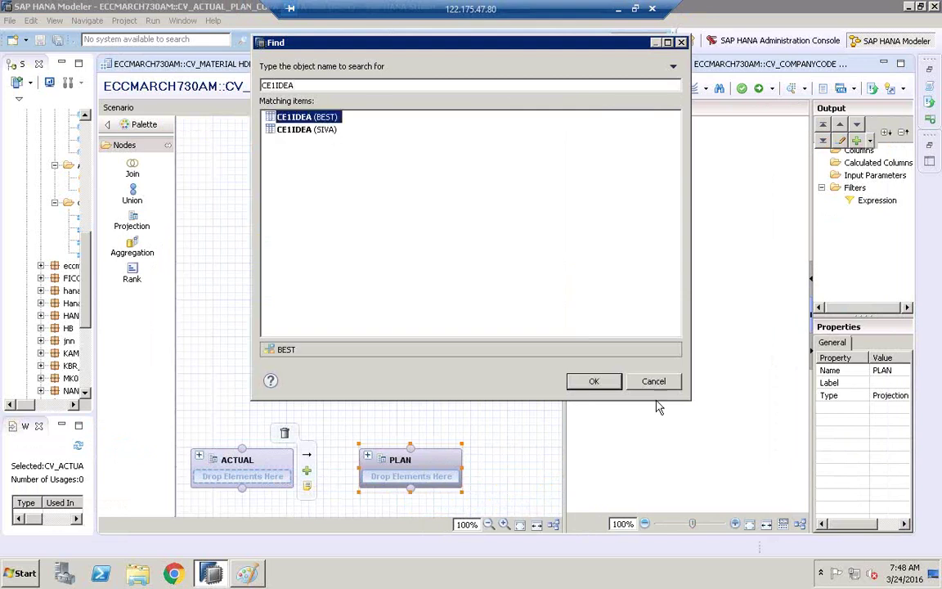
{"action": "left_click", "coordinate": [594, 382]}
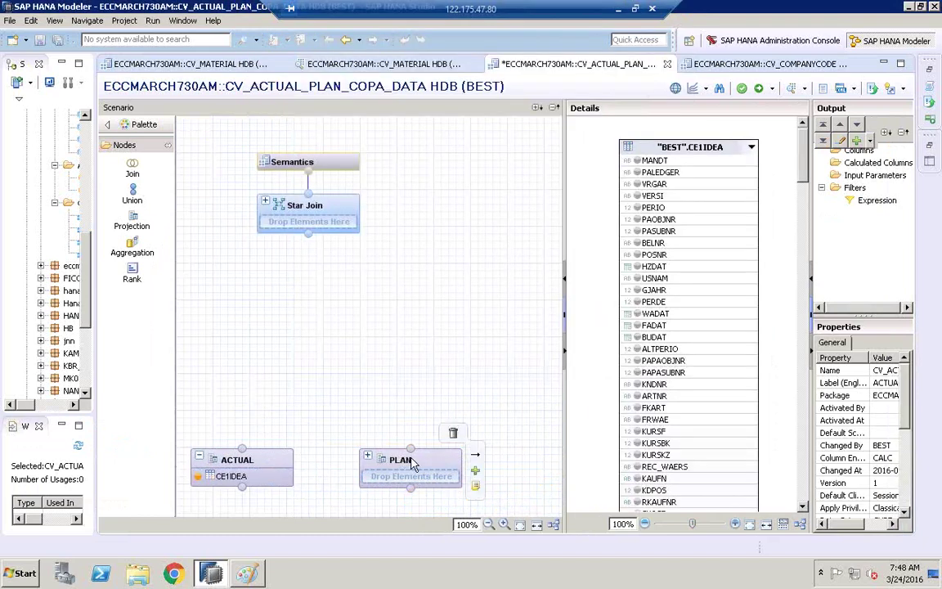
{"action": "left_click", "coordinate": [475, 472]}
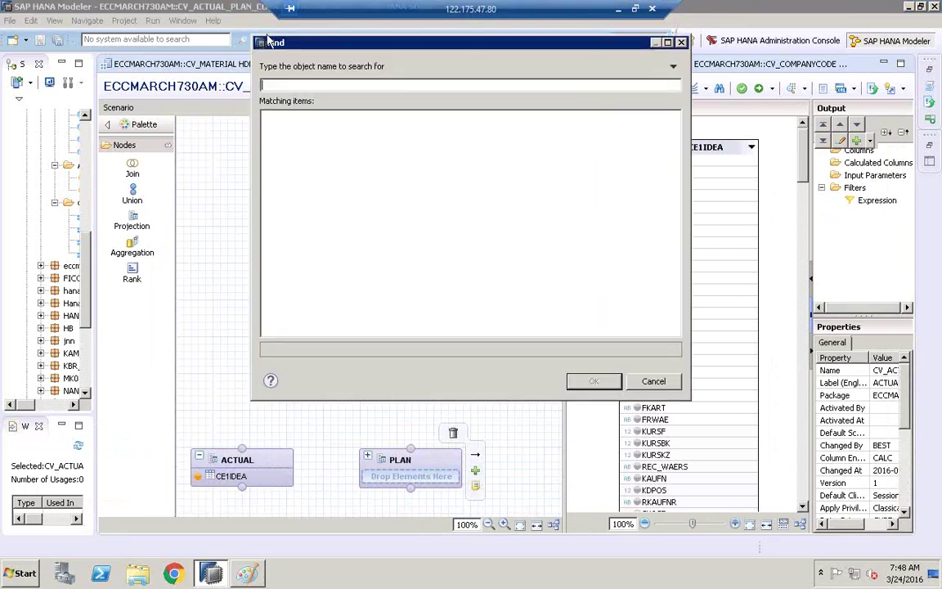
{"action": "type", "text": "CE2"}
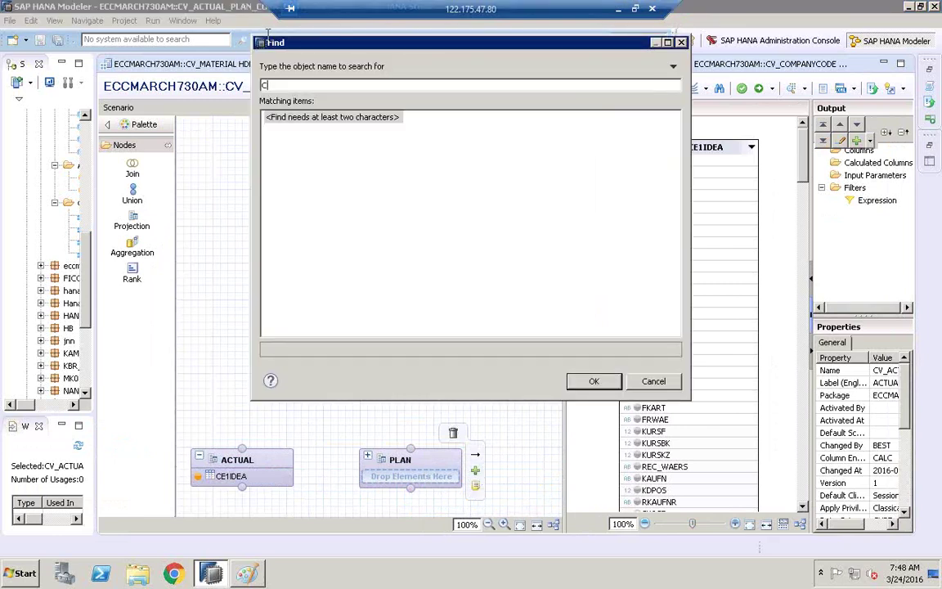
{"action": "type", "text": "IDEA"}
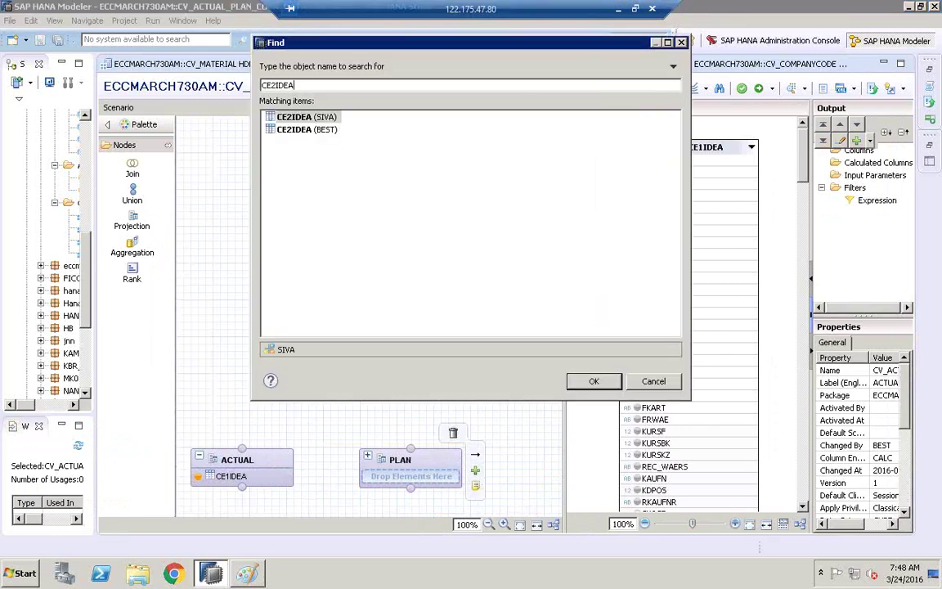
{"action": "left_click", "coordinate": [324, 131]}
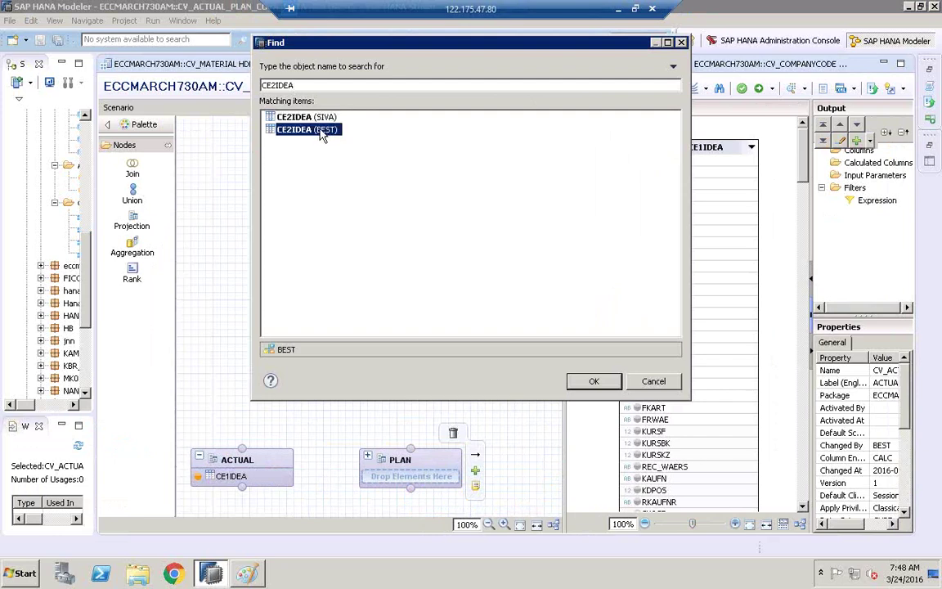
{"action": "left_click", "coordinate": [594, 382]}
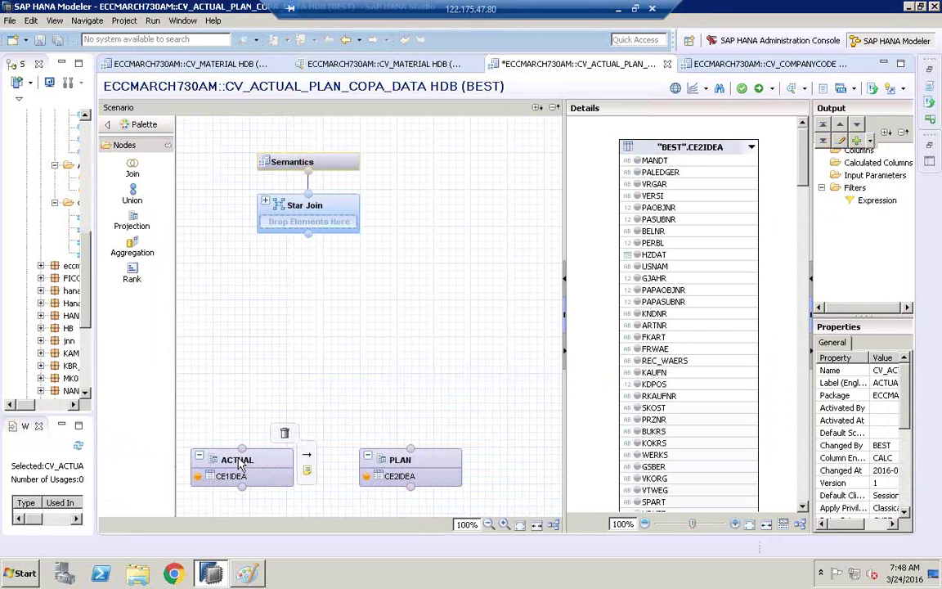
- Show ACTUAL's source columns in a wider Details pane, ready to search them
{"action": "mouse_move", "coordinate": [415, 463]}
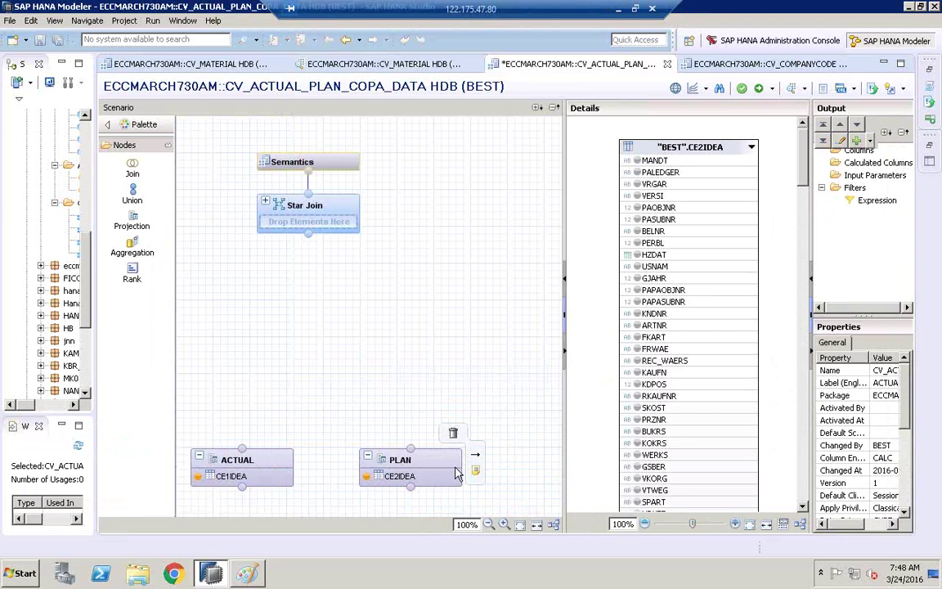
{"action": "left_click", "coordinate": [266, 466]}
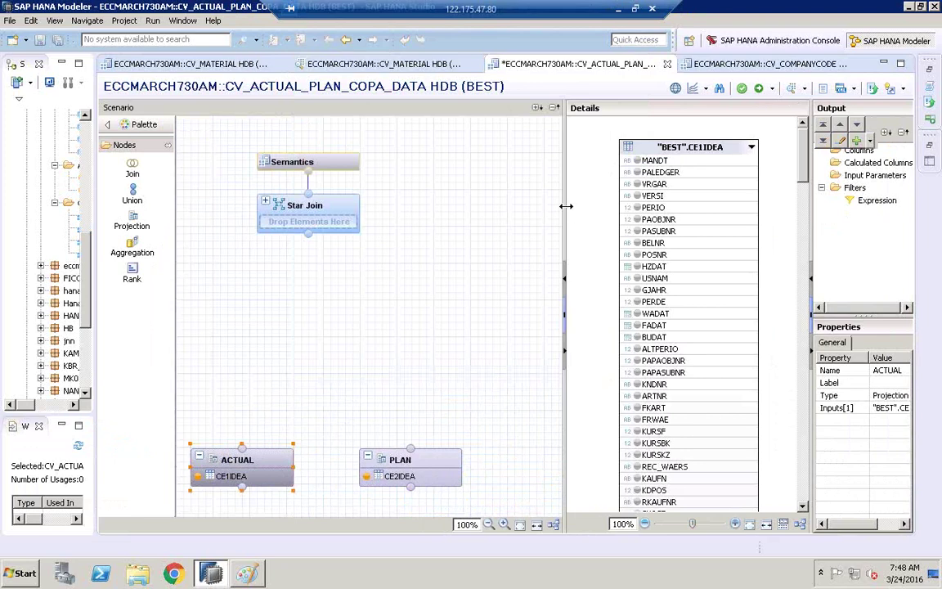
{"action": "left_click_drag", "start_coordinate": [562, 206], "coordinate": [458, 206]}
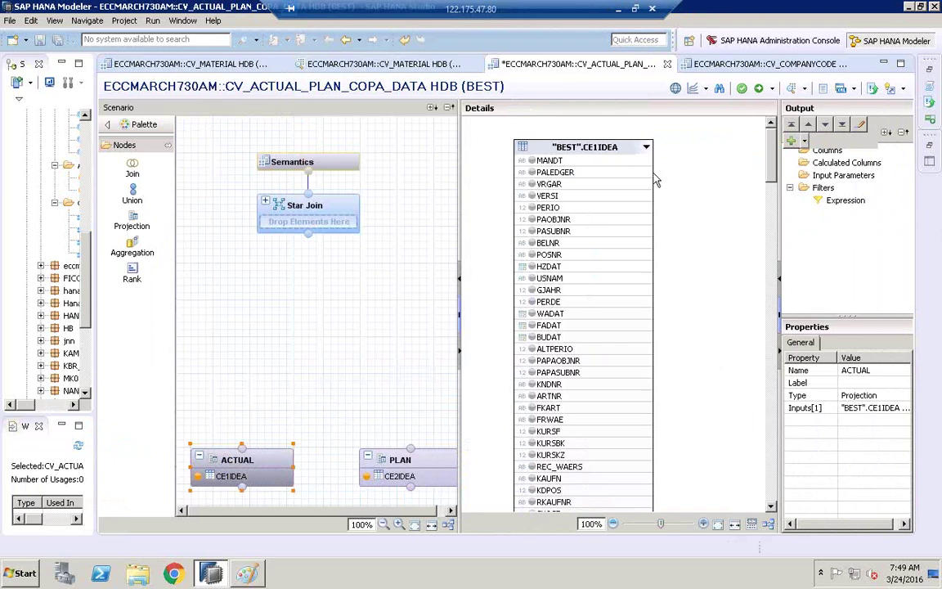
{"action": "left_click", "coordinate": [719, 90]}
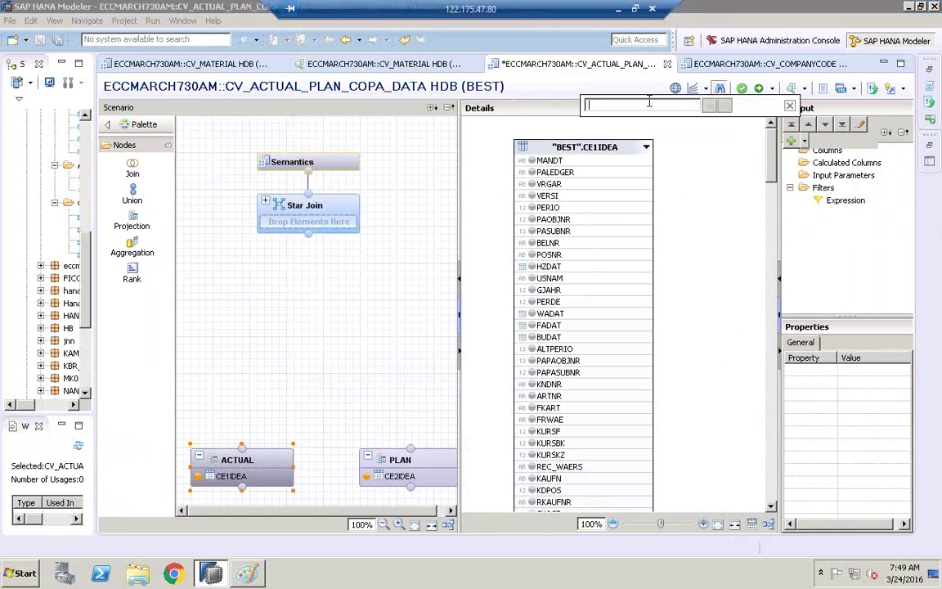
- Add KNDNR, ARTNR and BUKRS to the ACTUAL output via column search
{"action": "type", "text": "KND"}
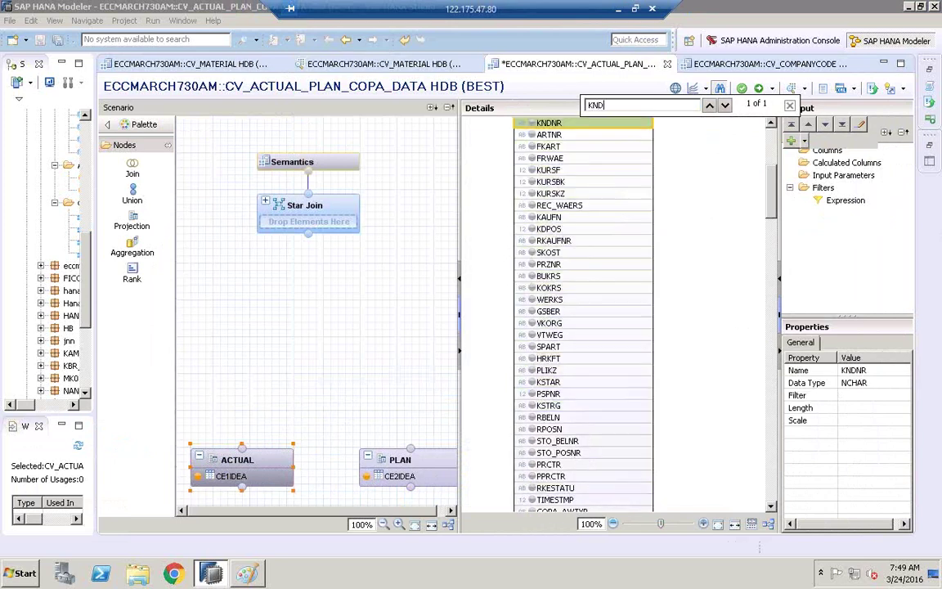
{"action": "left_click", "coordinate": [533, 123]}
{"action": "left_click", "coordinate": [532, 135]}
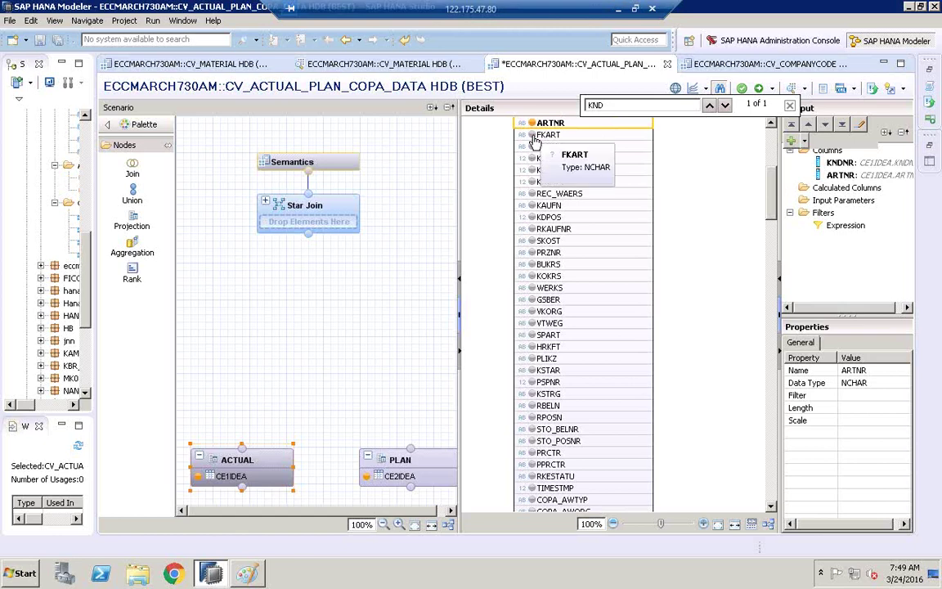
{"action": "double_click", "coordinate": [622, 105]}
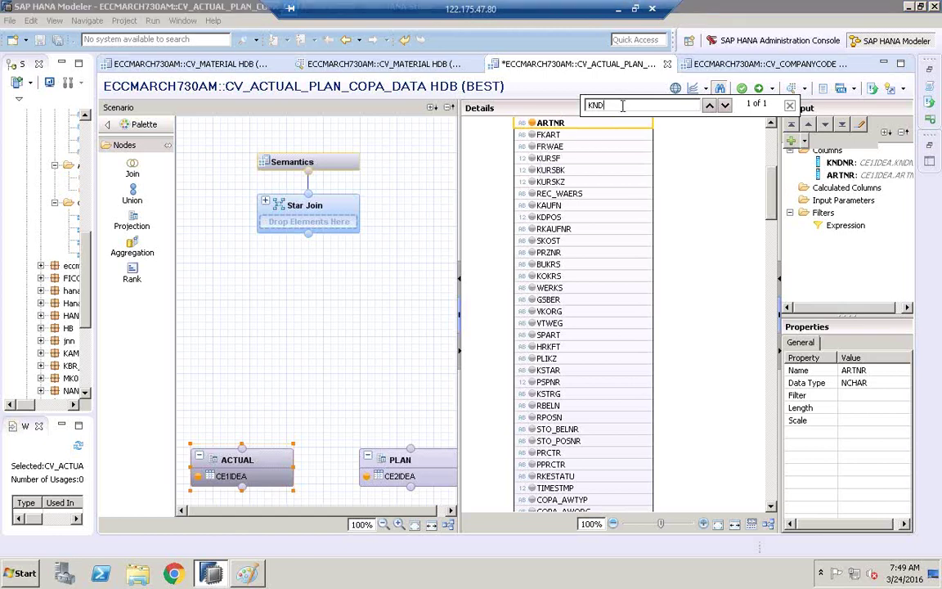
{"action": "key", "text": "BackSpace"}
{"action": "type", "text": "BUKRS"}
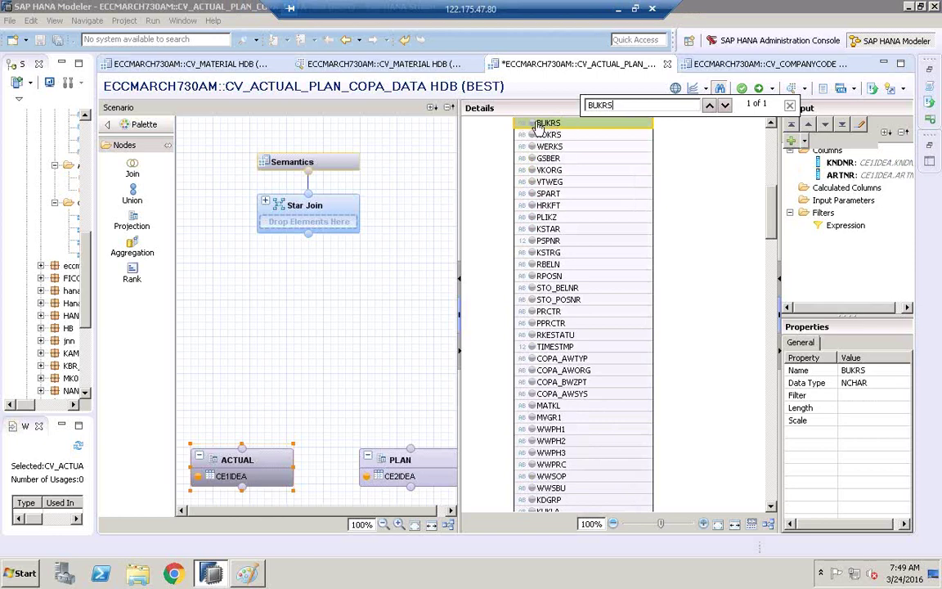
{"action": "left_click", "coordinate": [532, 123]}
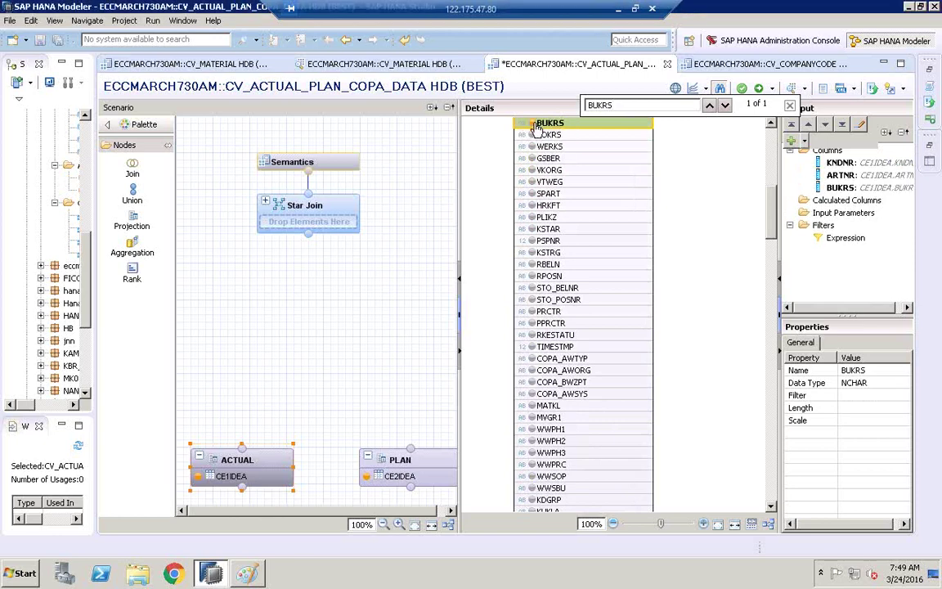
- Add VV010 and VV070 to the ACTUAL output and close the search
{"action": "double_click", "coordinate": [622, 106]}
{"action": "key", "text": "BackSpace"}
{"action": "type", "text": "VV010"}
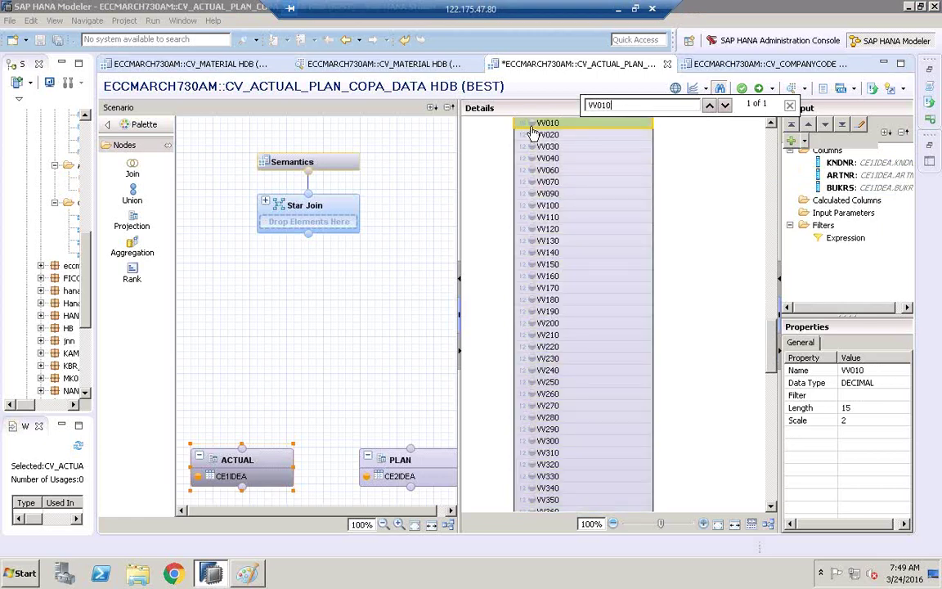
{"action": "left_click", "coordinate": [532, 124]}
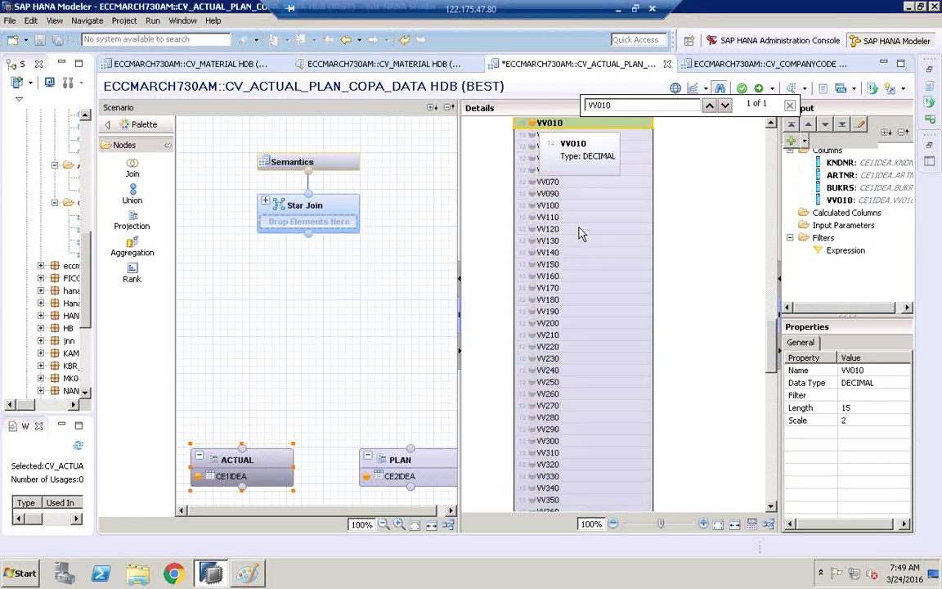
{"action": "left_click", "coordinate": [532, 181]}
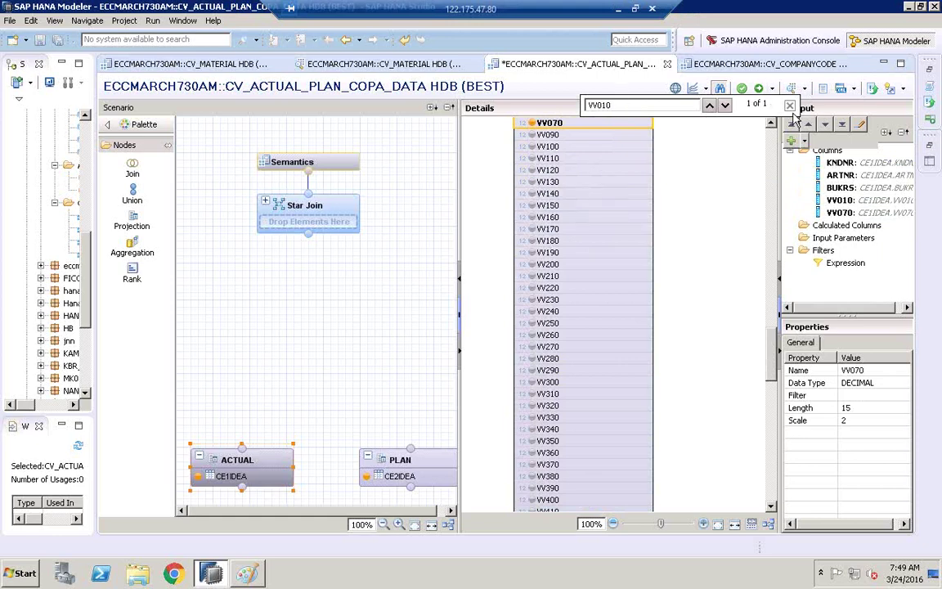
{"action": "left_click", "coordinate": [718, 90]}
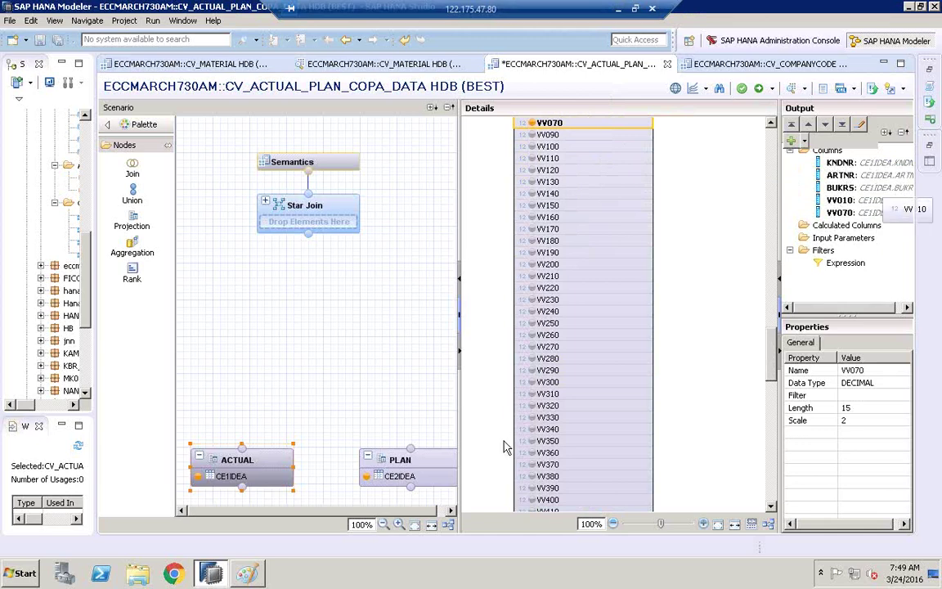
{"action": "mouse_move", "coordinate": [247, 472]}
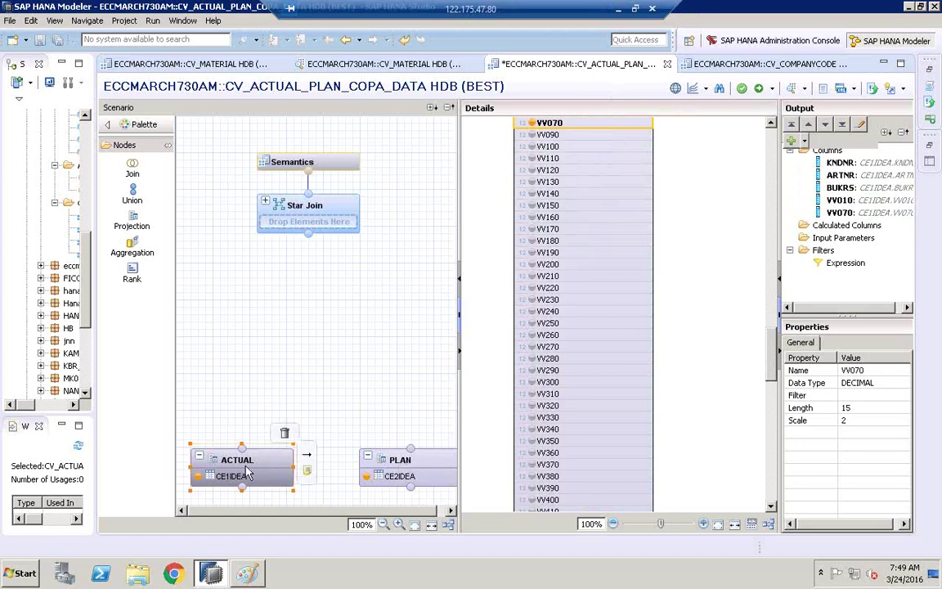
- Add KNDNR, ARTNR and BUKRS to the PLAN output via column search
{"action": "left_click", "coordinate": [398, 466]}
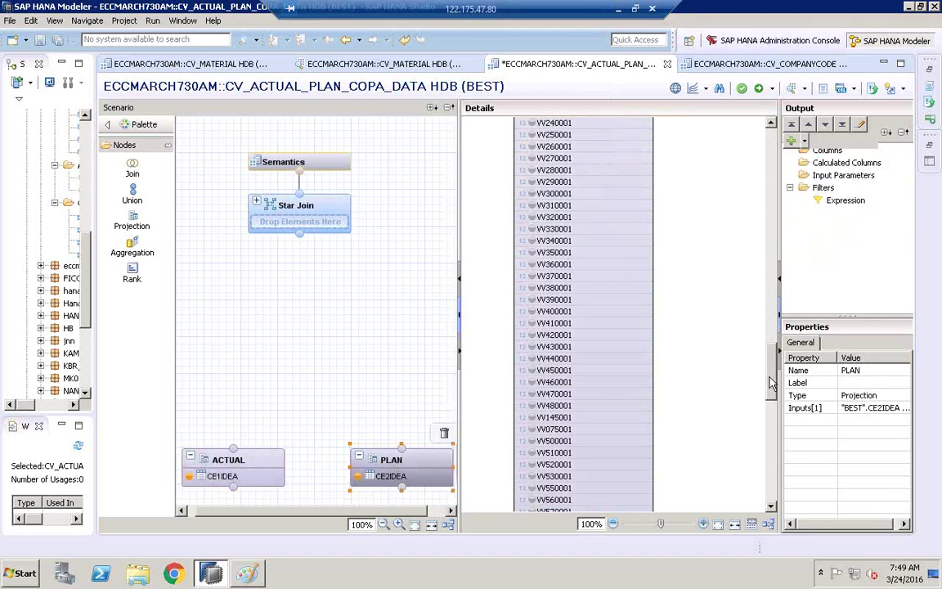
{"action": "left_click_drag", "start_coordinate": [772, 382], "coordinate": [761, 122]}
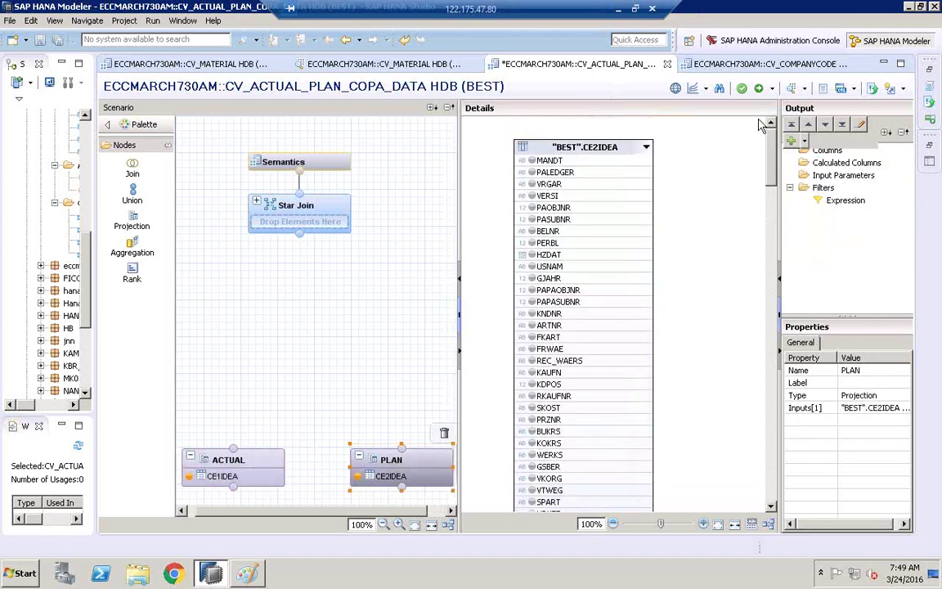
{"action": "left_click", "coordinate": [722, 90]}
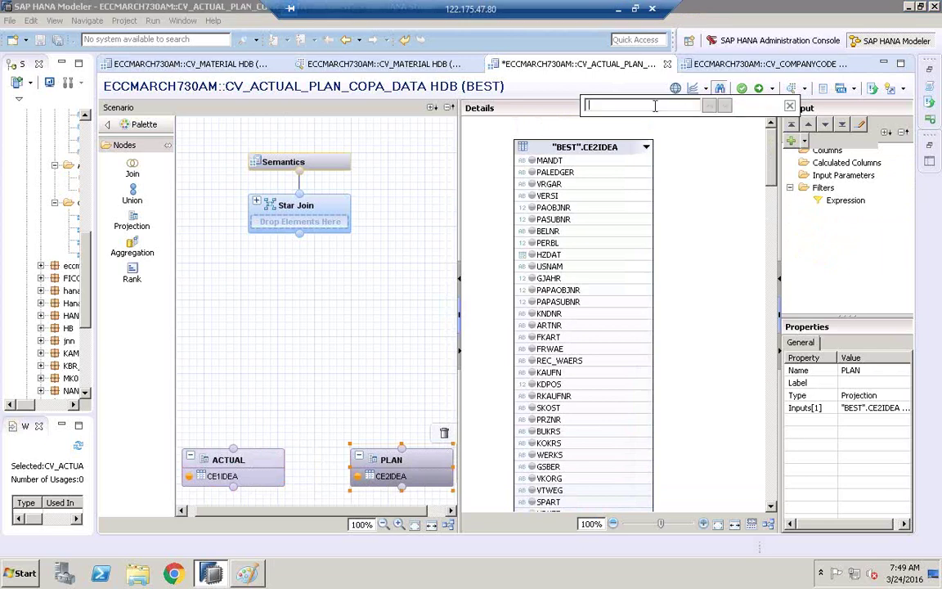
{"action": "type", "text": "KNDNR"}
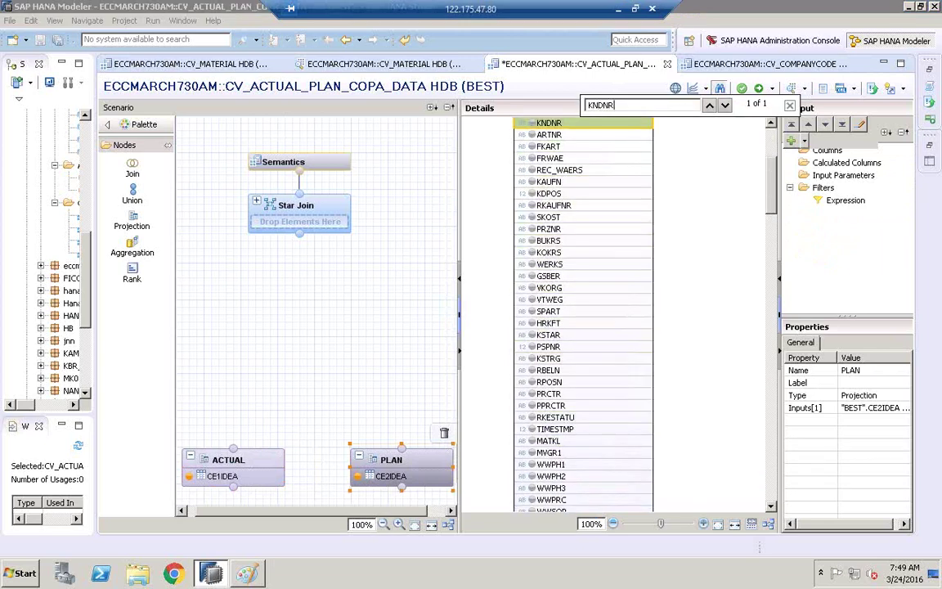
{"action": "left_click", "coordinate": [531, 123]}
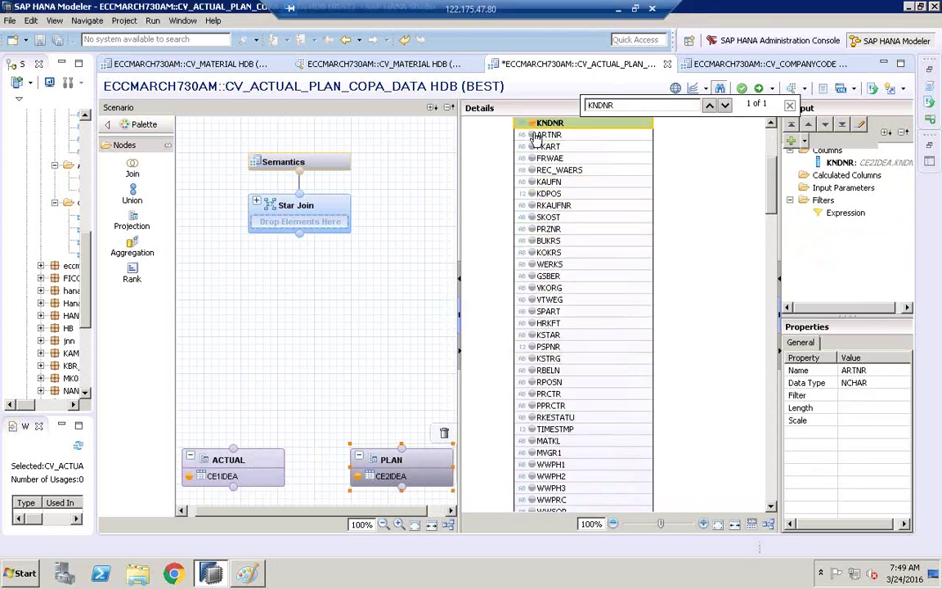
{"action": "left_click", "coordinate": [532, 135]}
{"action": "key", "text": "BackSpace"}
{"action": "key", "text": "BackSpace"}
{"action": "key", "text": "BackSpace"}
{"action": "key", "text": "BackSpace"}
{"action": "key", "text": "BackSpace"}
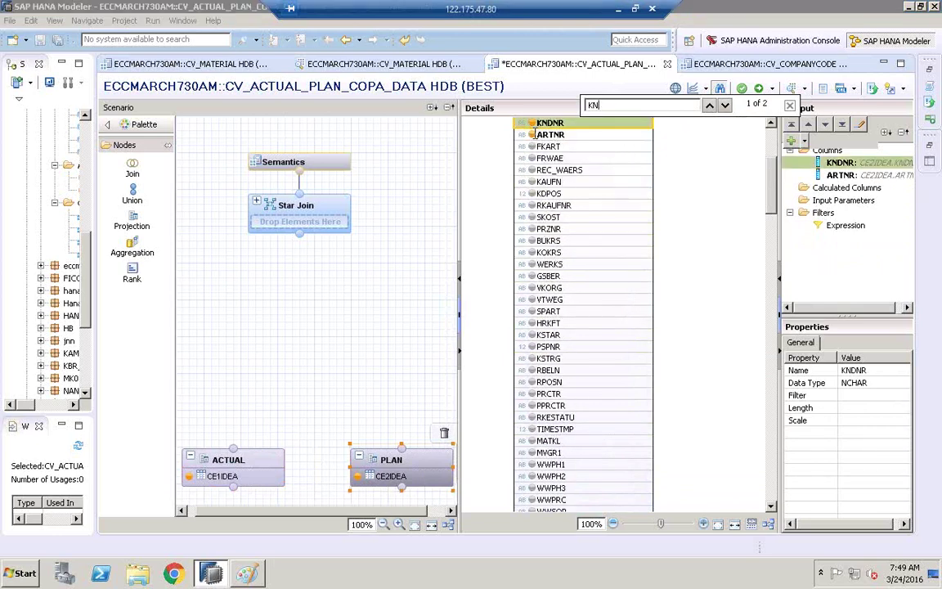
{"action": "type", "text": "BUKRS"}
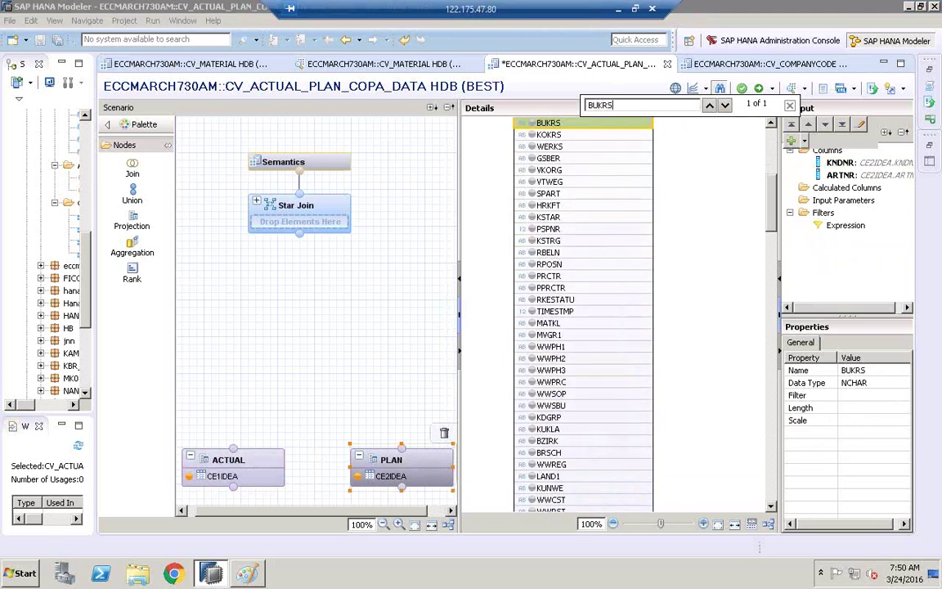
{"action": "left_click", "coordinate": [532, 125]}
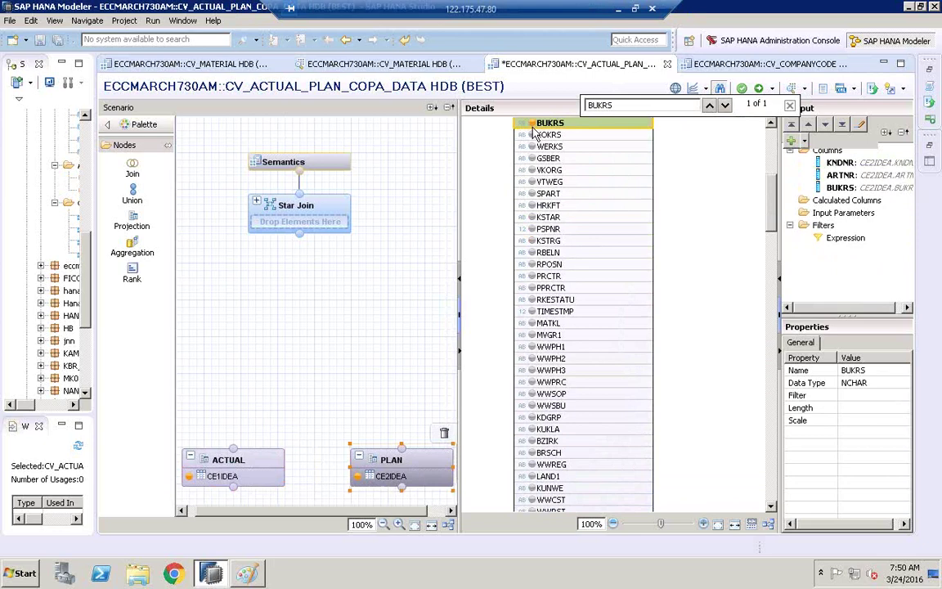
- Add VV010001 and VV070001 to the PLAN output, then widen the scenario canvas
{"action": "left_click", "coordinate": [624, 107]}
{"action": "key", "text": "BackSpace"}
{"action": "key", "text": "BackSpace"}
{"action": "key", "text": "BackSpace"}
{"action": "key", "text": "BackSpace"}
{"action": "key", "text": "BackSpace"}
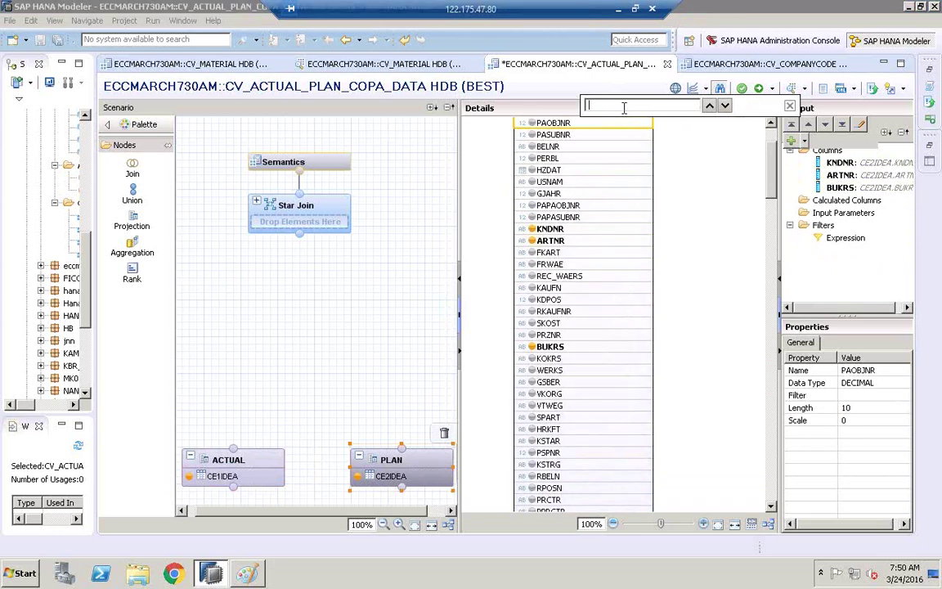
{"action": "type", "text": "VV0100"}
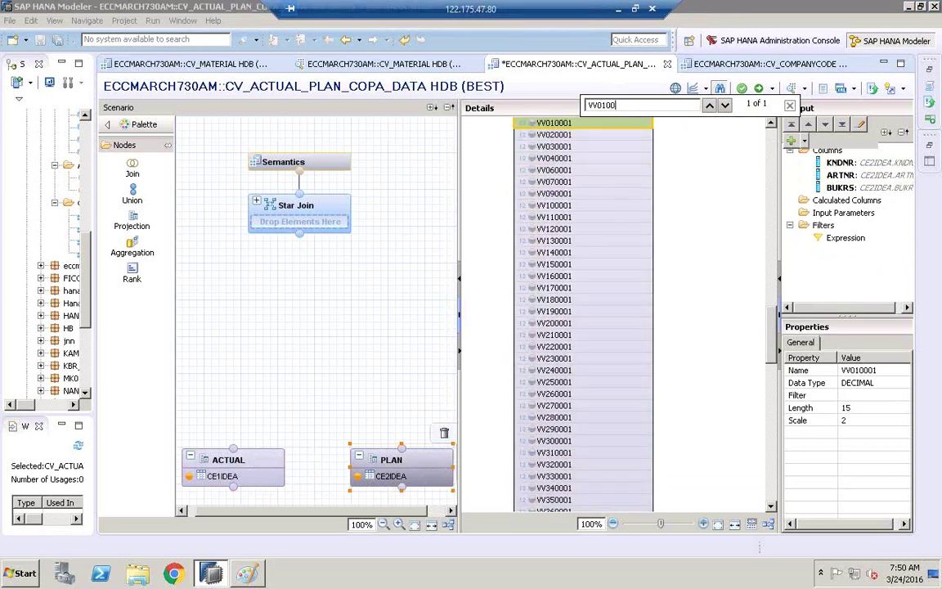
{"action": "left_click", "coordinate": [531, 126]}
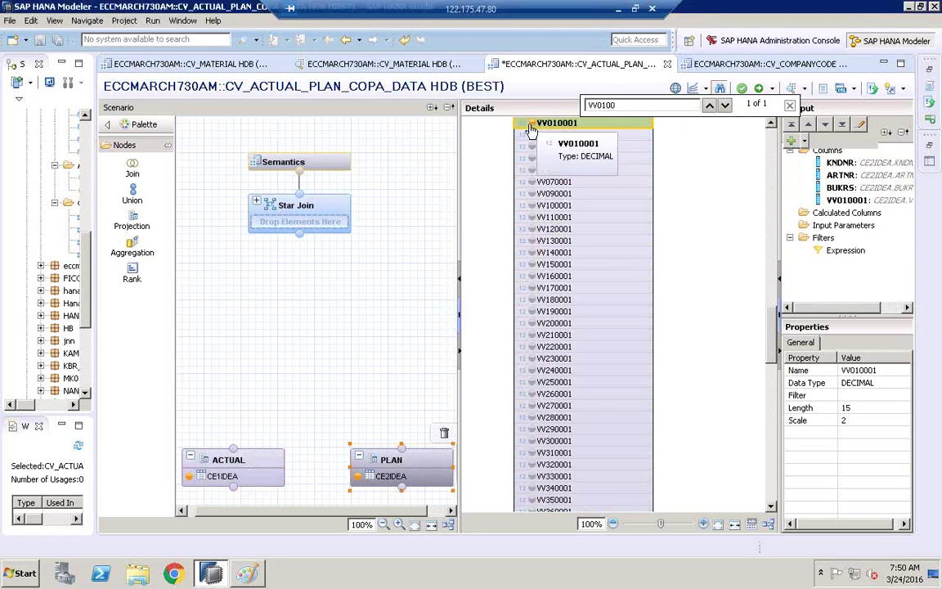
{"action": "left_click", "coordinate": [532, 183]}
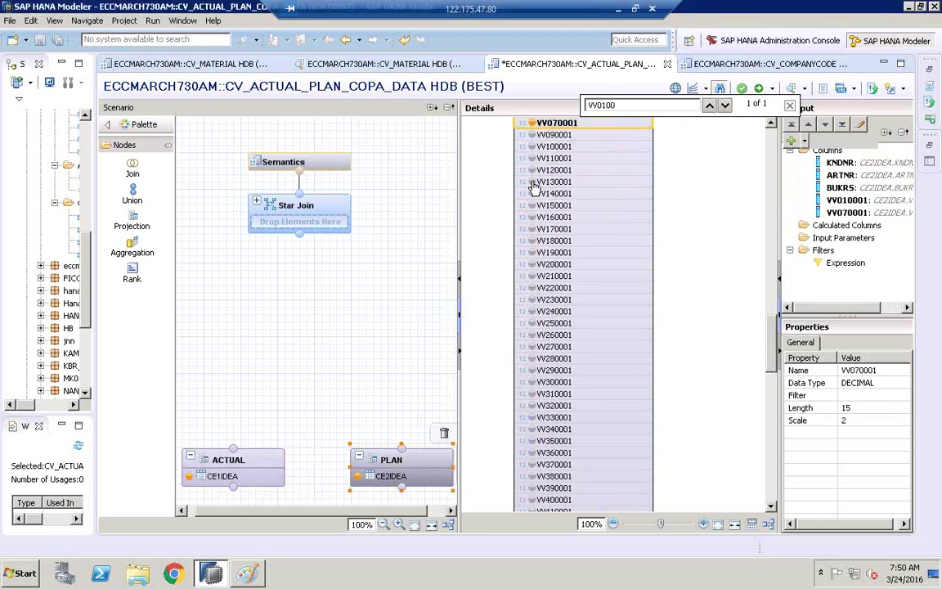
{"action": "left_click", "coordinate": [788, 106]}
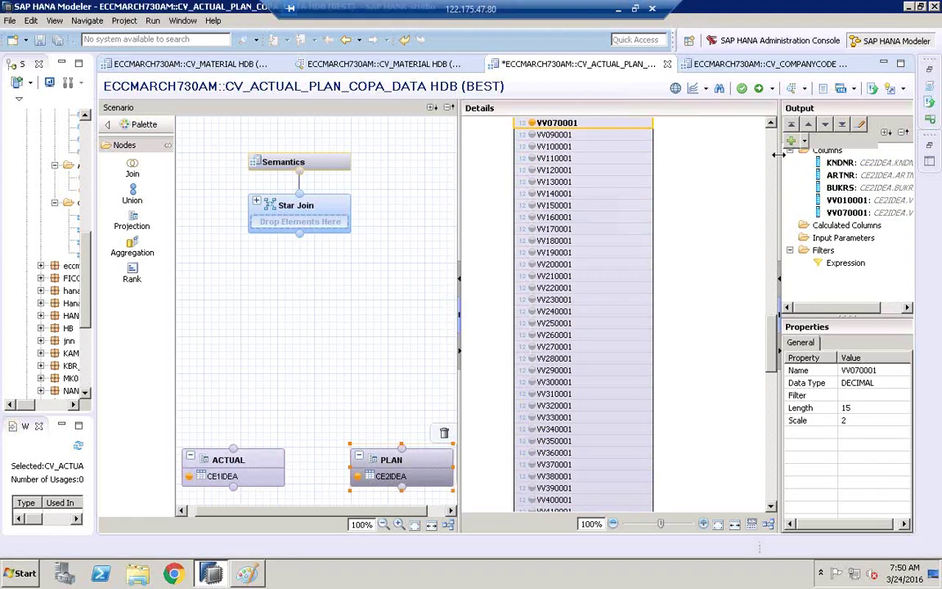
{"action": "left_click_drag", "start_coordinate": [779, 154], "coordinate": [710, 155]}
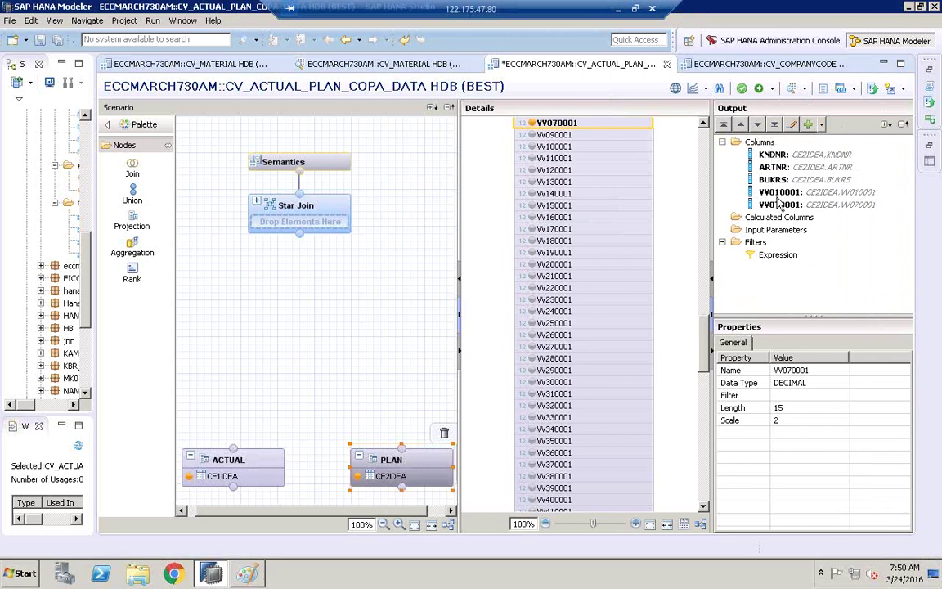
{"action": "left_click", "coordinate": [228, 464]}
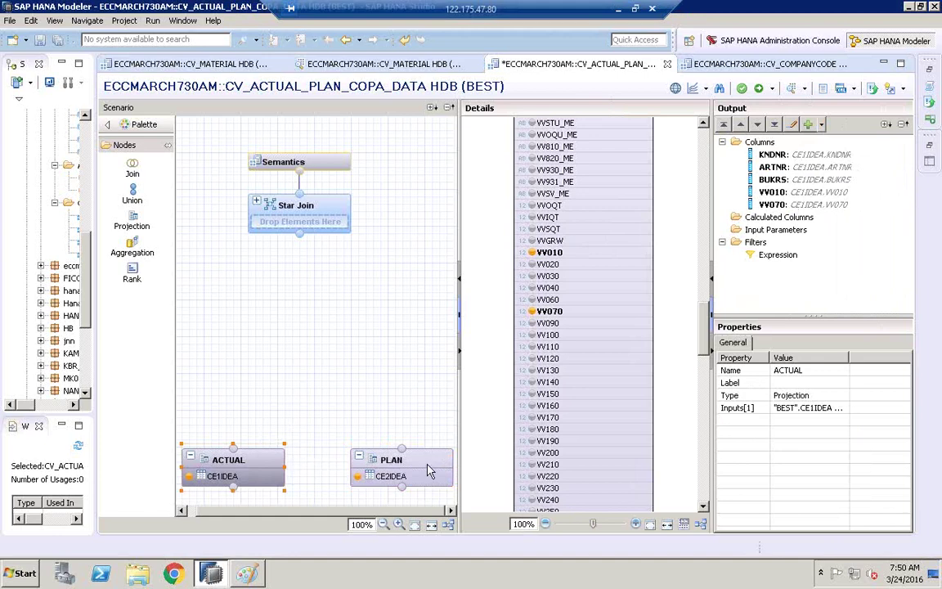
{"action": "left_click", "coordinate": [401, 468]}
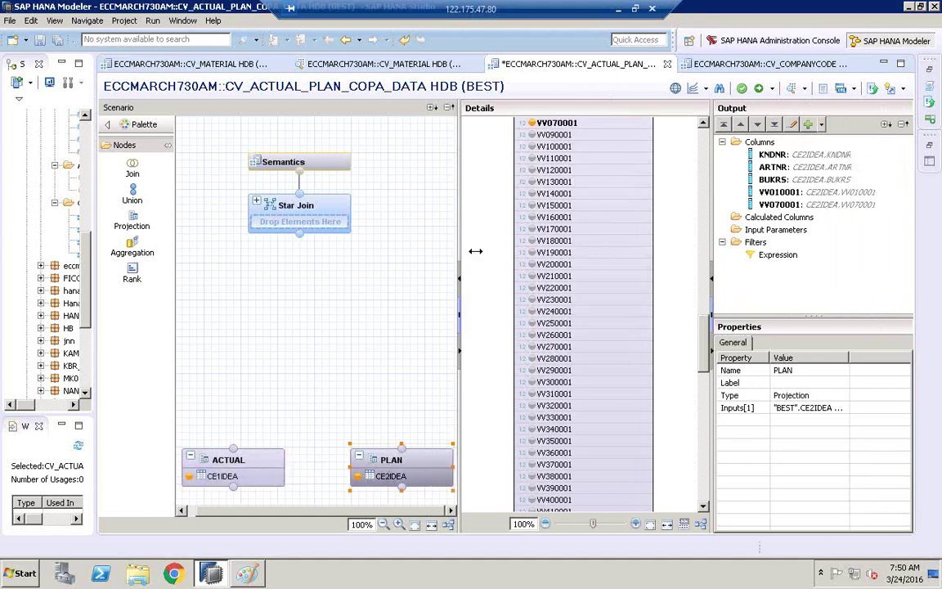
{"action": "left_click_drag", "start_coordinate": [475, 251], "coordinate": [515, 251]}
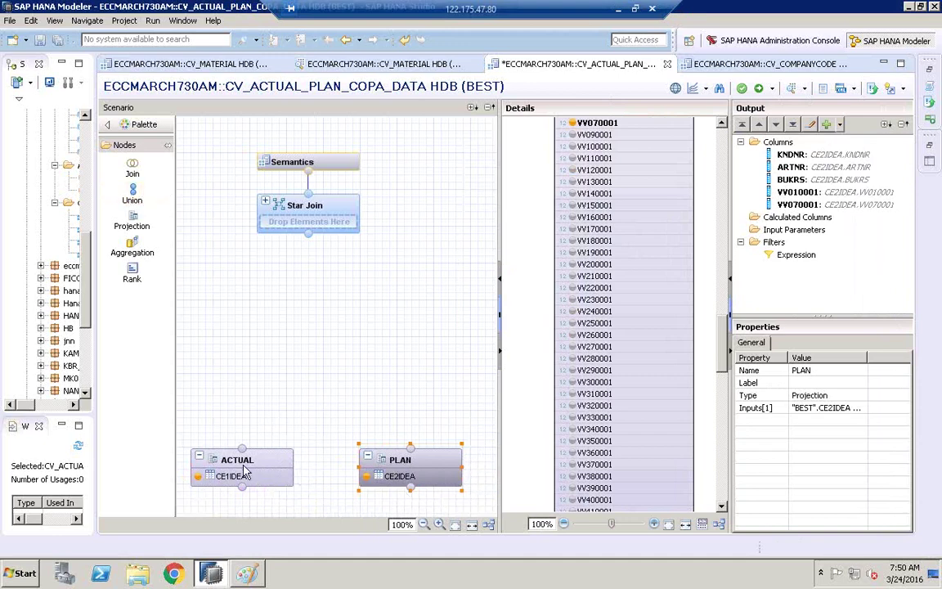
- Place a Union node fed by ACTUAL and PLAN and show its source-target mapping
{"action": "left_click", "coordinate": [136, 195]}
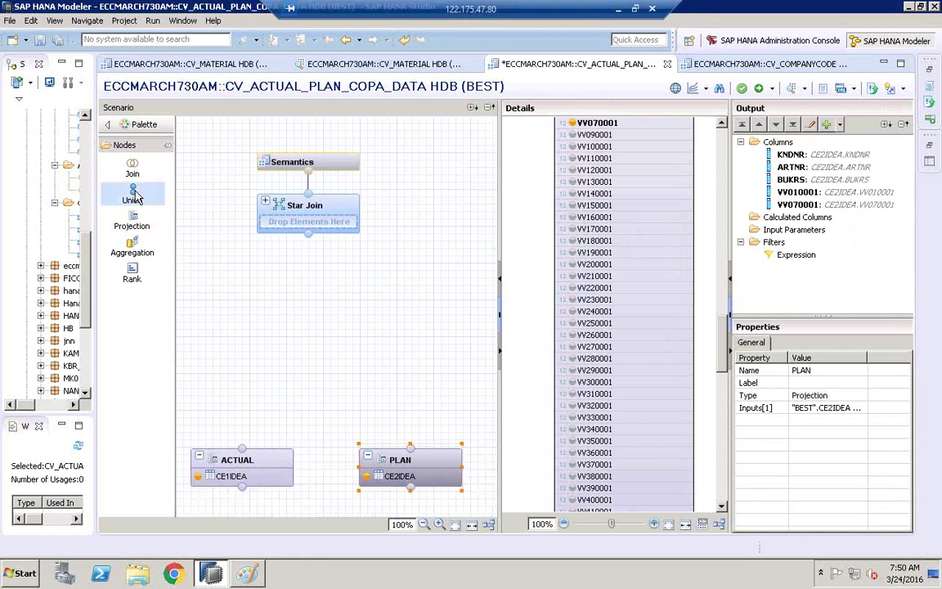
{"action": "left_click", "coordinate": [282, 284]}
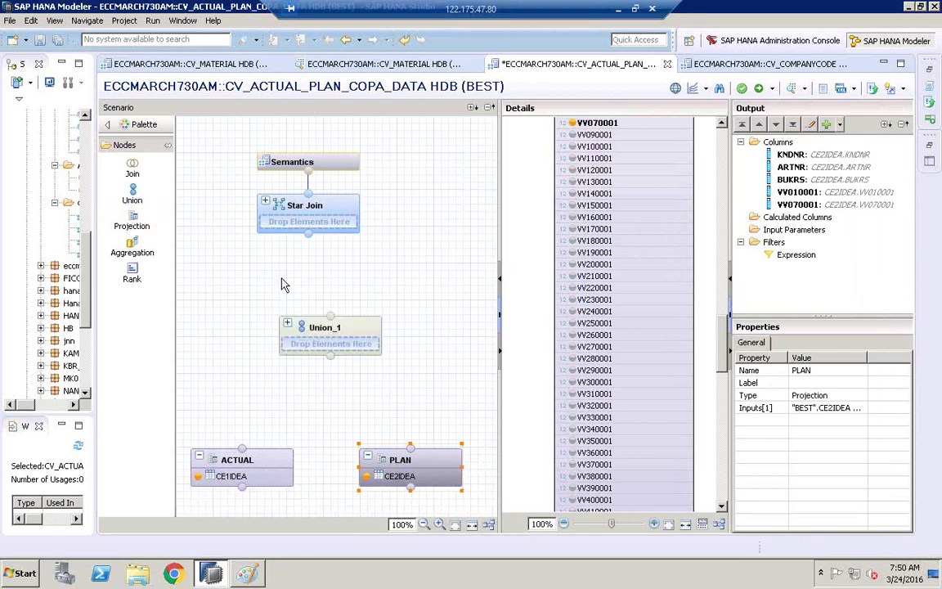
{"action": "left_click_drag", "start_coordinate": [242, 448], "coordinate": [331, 364]}
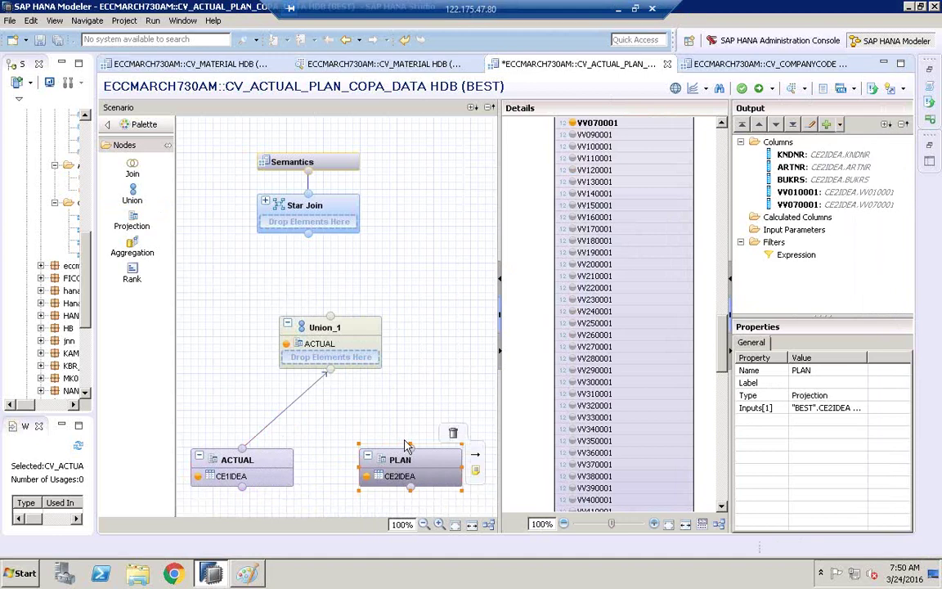
{"action": "left_click_drag", "start_coordinate": [411, 445], "coordinate": [331, 372]}
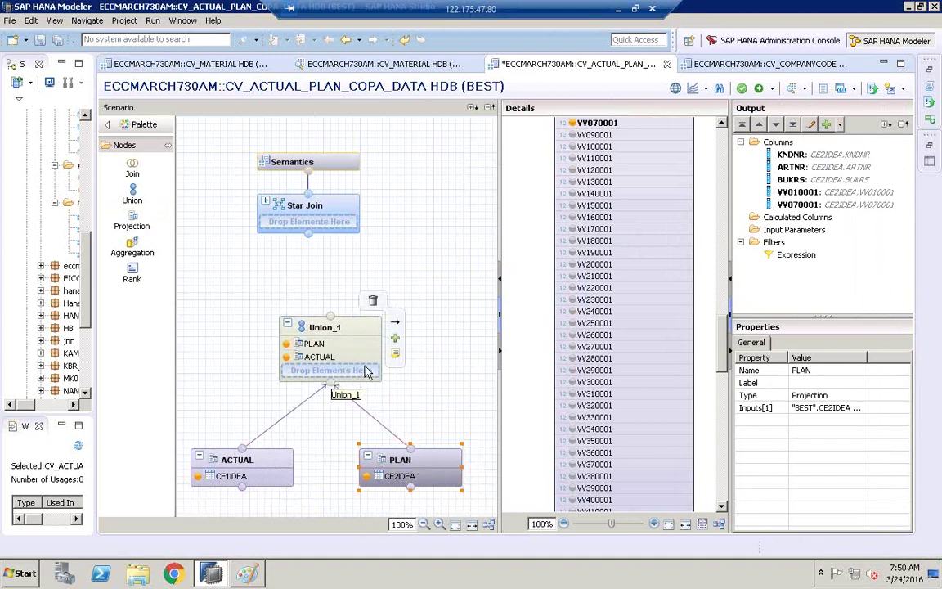
{"action": "left_click", "coordinate": [317, 333]}
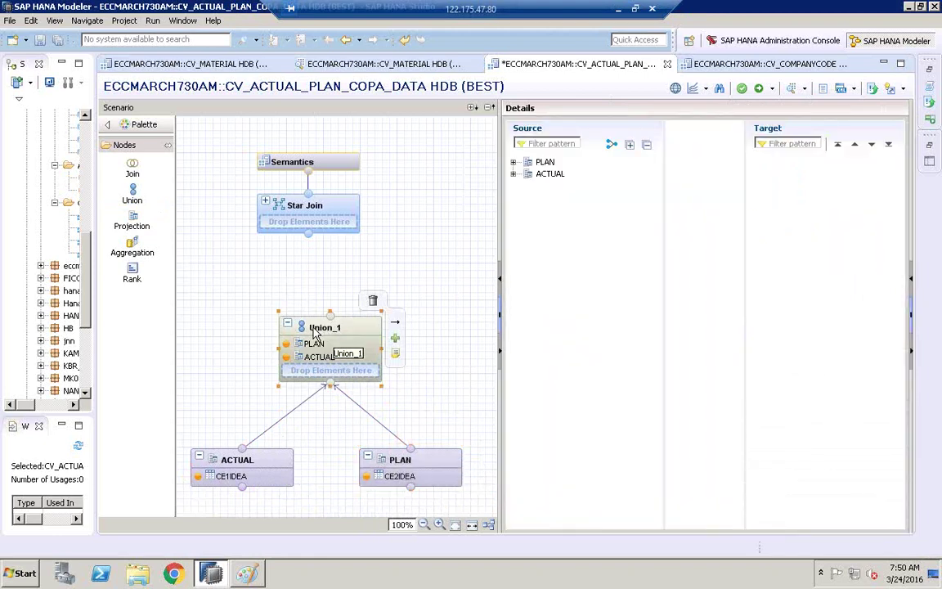
- Rename the union node Union_1 to ACTUAL_PLAN_UNION
{"action": "right_click", "coordinate": [314, 334]}
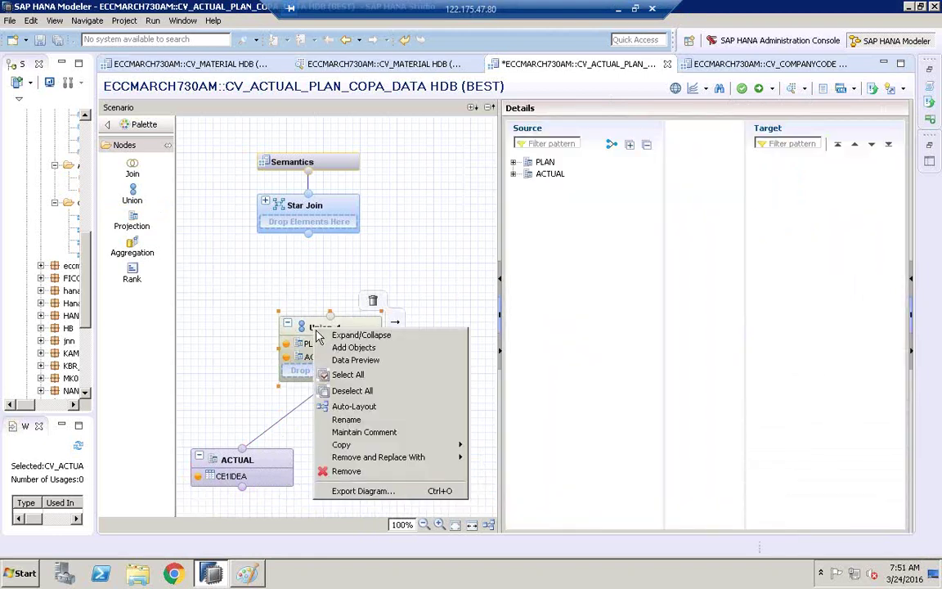
{"action": "left_click", "coordinate": [348, 406]}
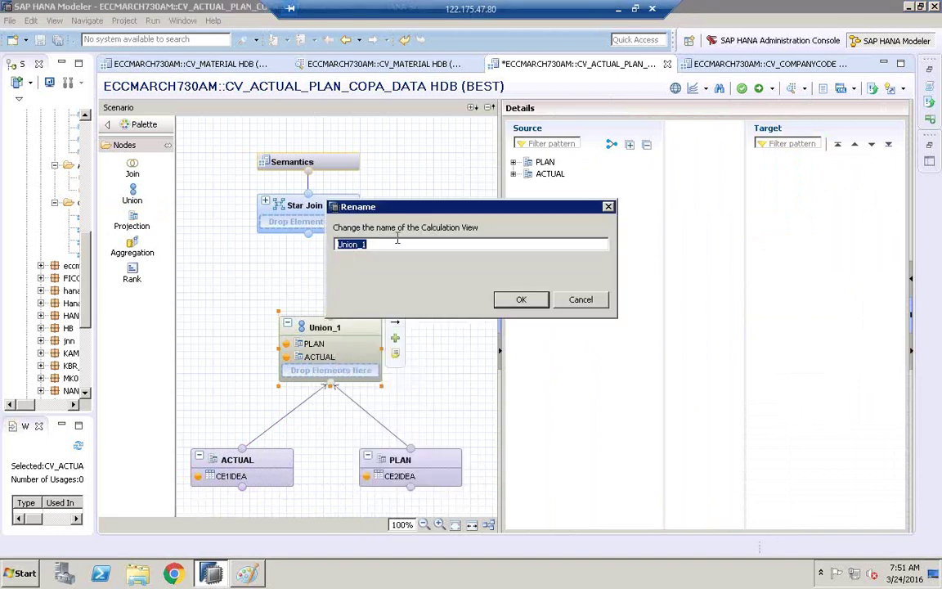
{"action": "key", "text": "BackSpace"}
{"action": "type", "text": "ACTUAL_PLAN_UNION"}
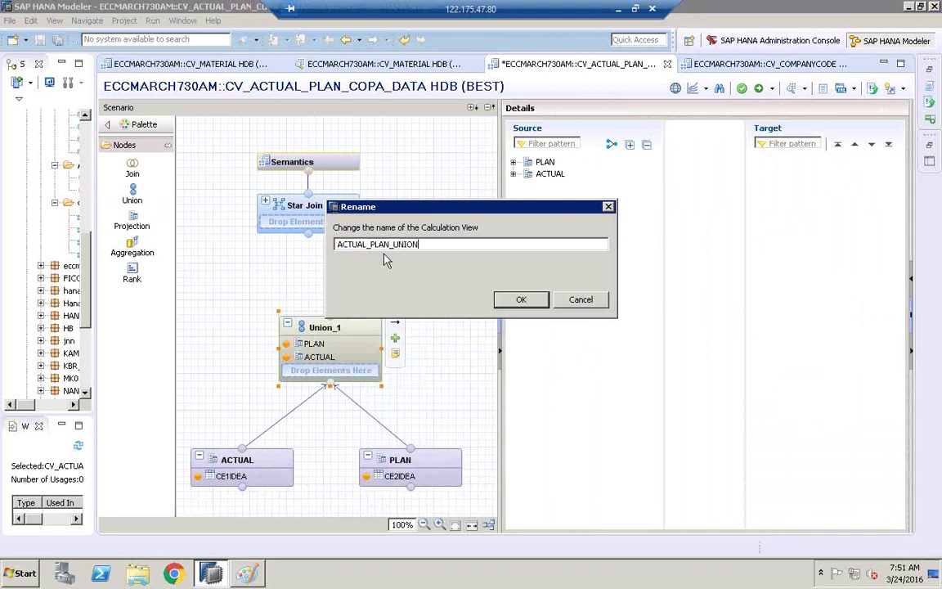
{"action": "left_click", "coordinate": [523, 299]}
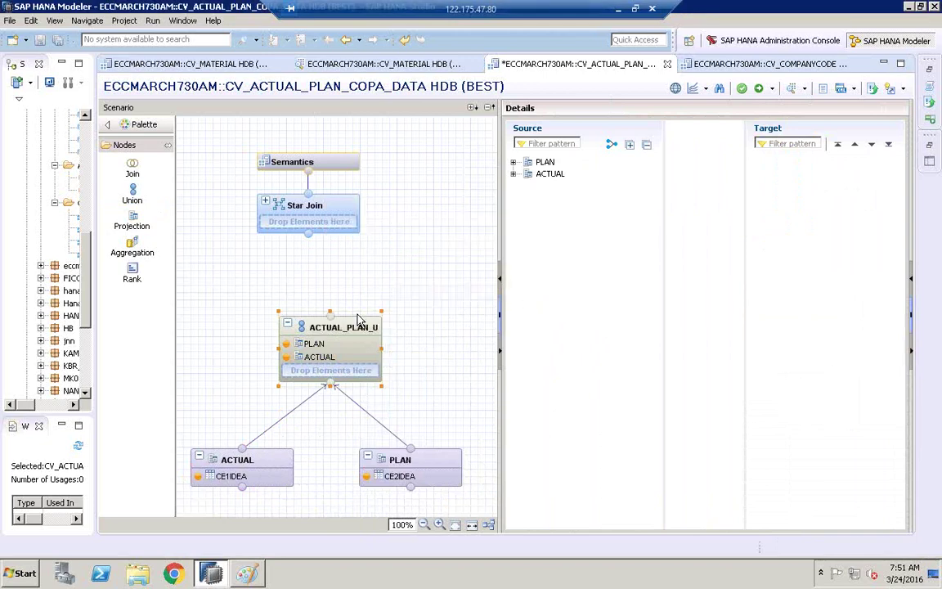
- Widen the ACTUAL_PLAN_UNION node so its full name is visible
{"action": "mouse_move", "coordinate": [380, 348]}
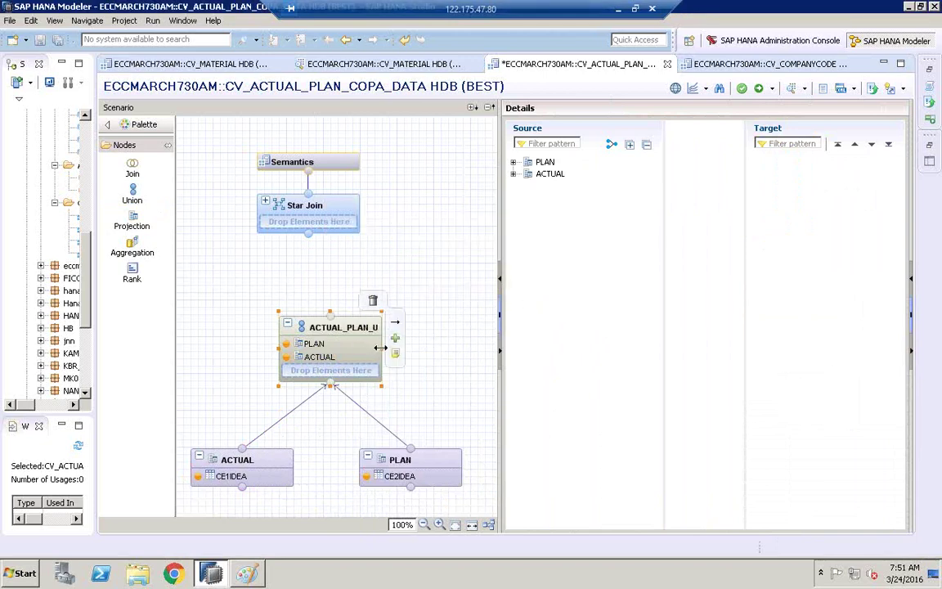
{"action": "left_click_drag", "start_coordinate": [379, 347], "coordinate": [418, 350]}
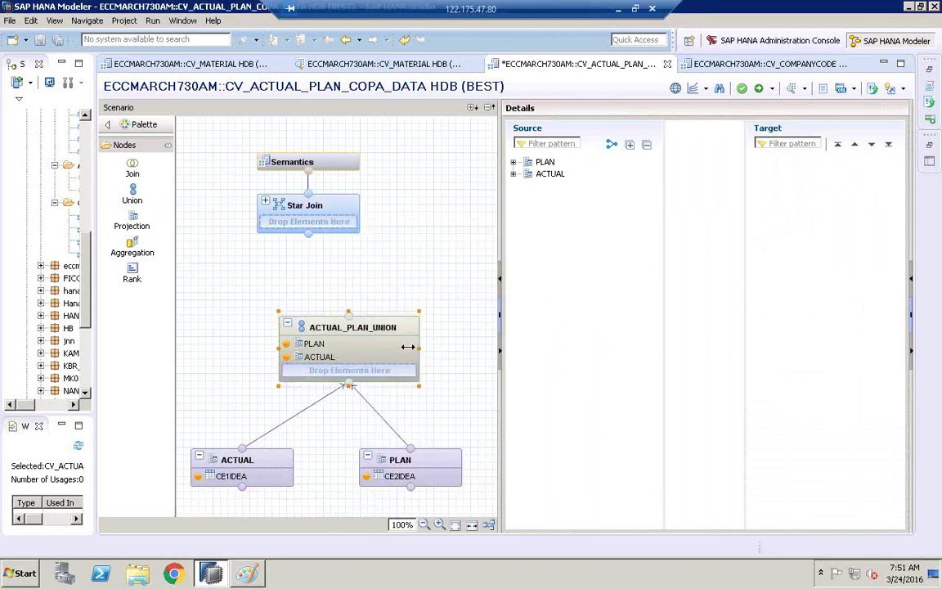
{"action": "double_click", "coordinate": [331, 331]}
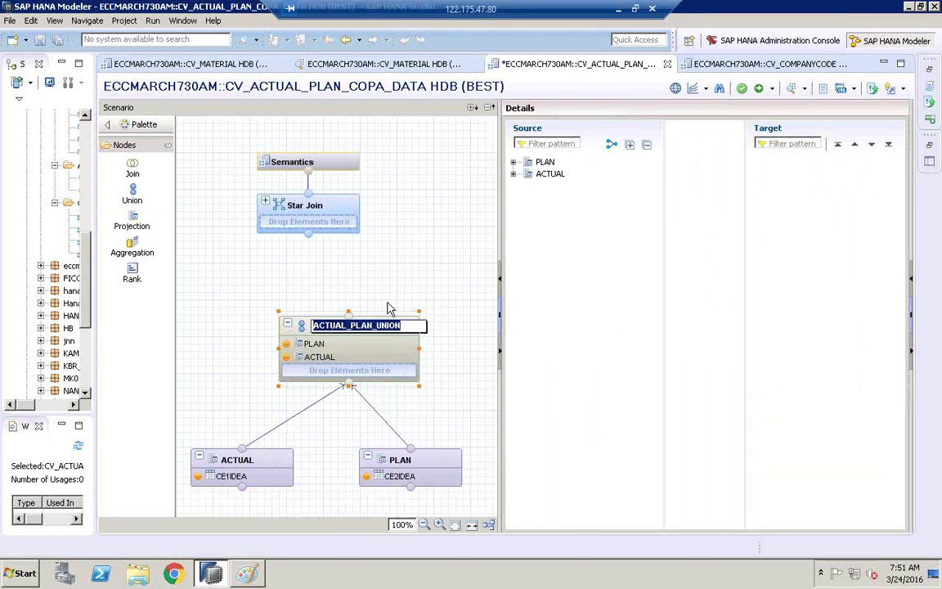
{"action": "left_click", "coordinate": [441, 245]}
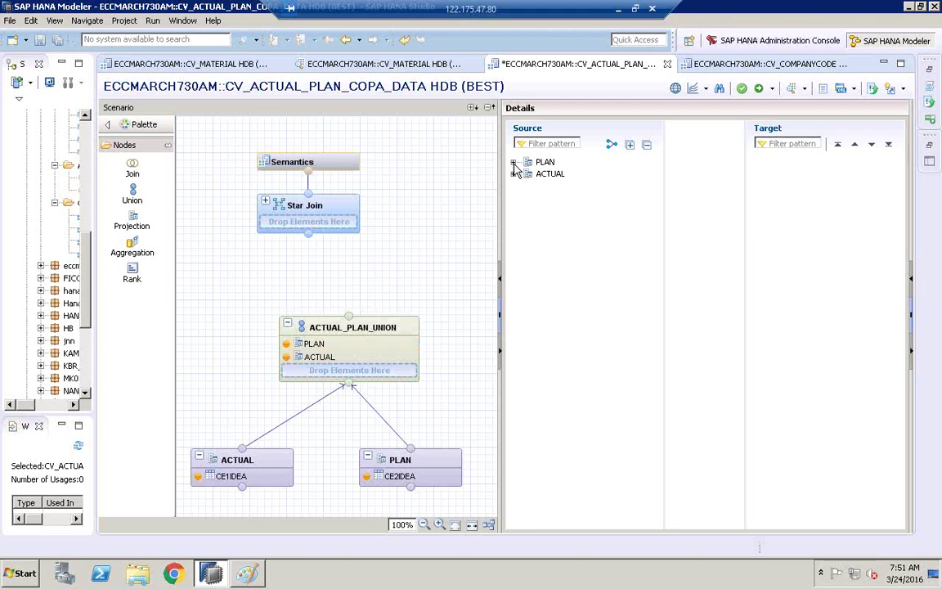
- Expand PLAN and ACTUAL in the Source tree, widen the details area, and select PLAN's five columns
{"action": "left_click", "coordinate": [513, 163]}
{"action": "left_click", "coordinate": [513, 233]}
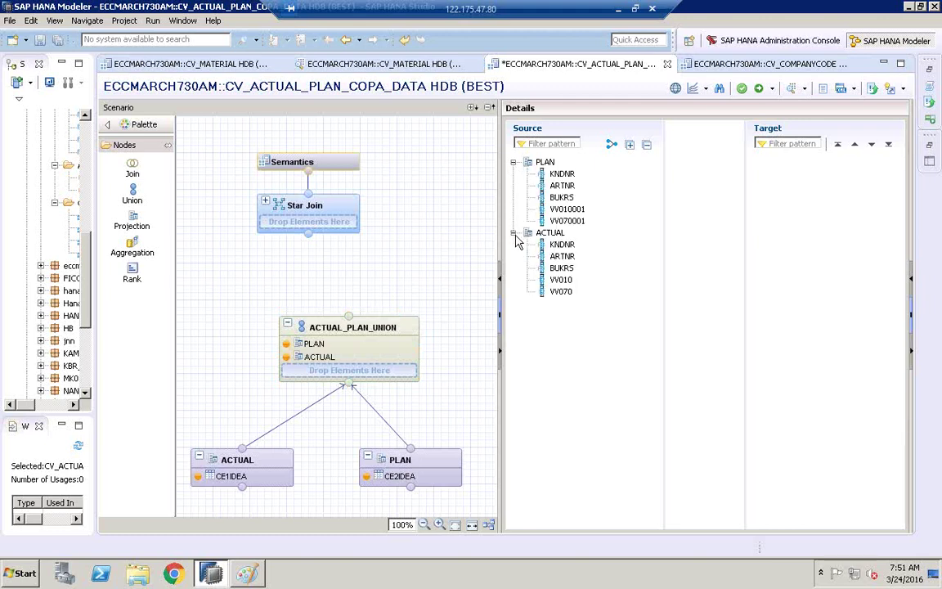
{"action": "left_click_drag", "start_coordinate": [499, 236], "coordinate": [473, 234]}
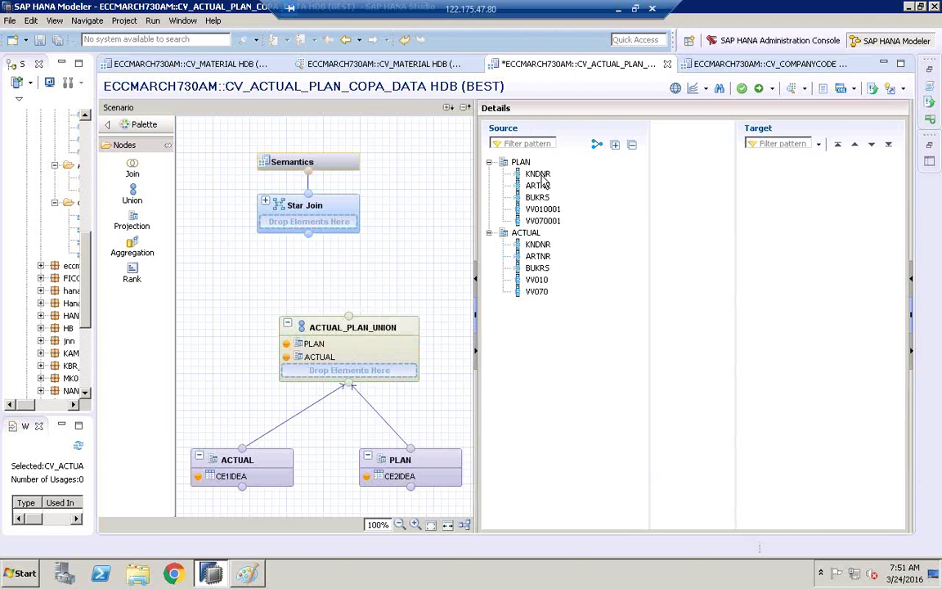
{"action": "left_click", "coordinate": [538, 175]}
{"action": "key", "text": "shift+Down"}
{"action": "key", "text": "shift+Down"}
{"action": "key", "text": "shift+Down"}
{"action": "key", "text": "shift+Down"}
- Add PLAN's KNDNR, ARTNR, BUKRS, VV010001 and VV070001 columns to the union target
{"action": "right_click", "coordinate": [539, 179]}
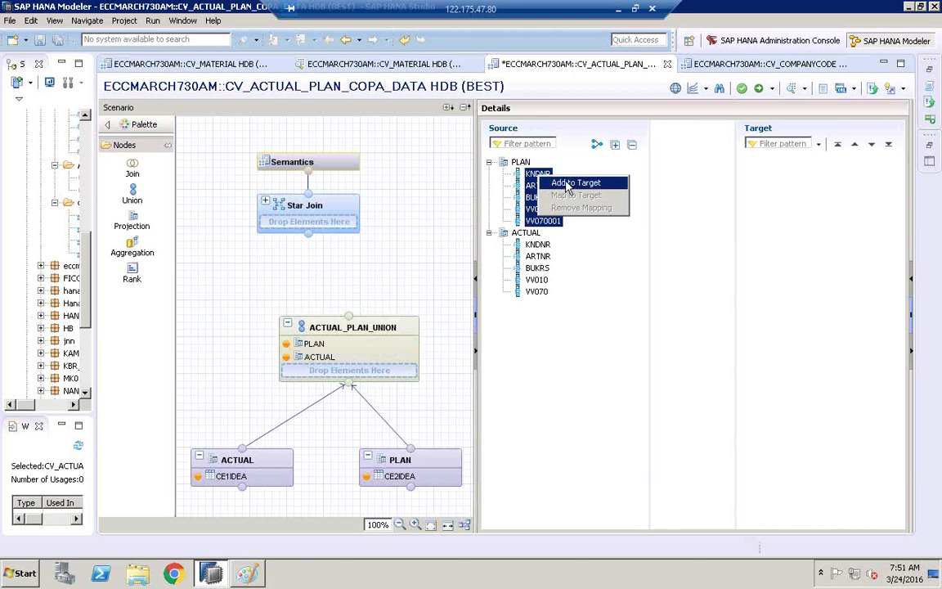
{"action": "left_click", "coordinate": [568, 185]}
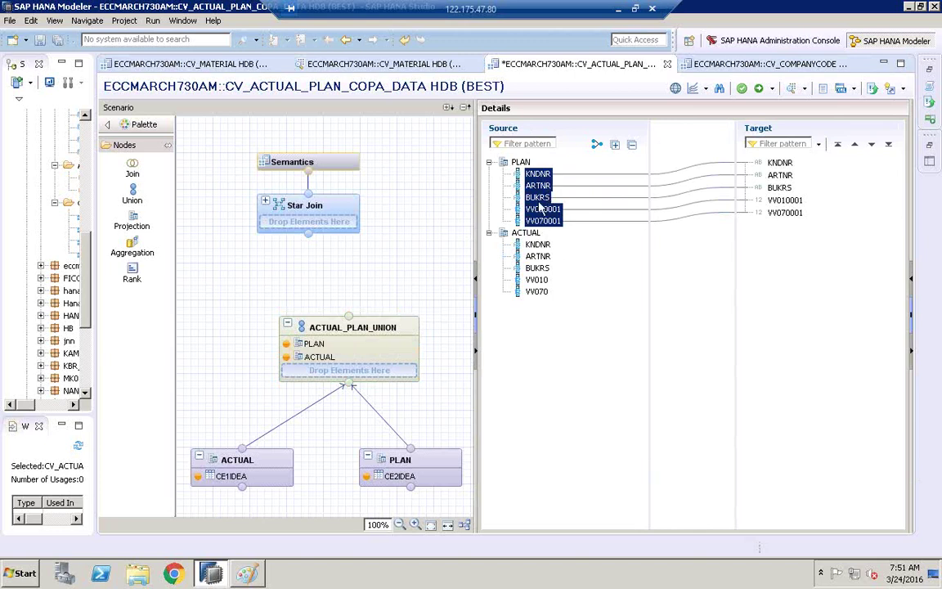
{"action": "left_click", "coordinate": [539, 245]}
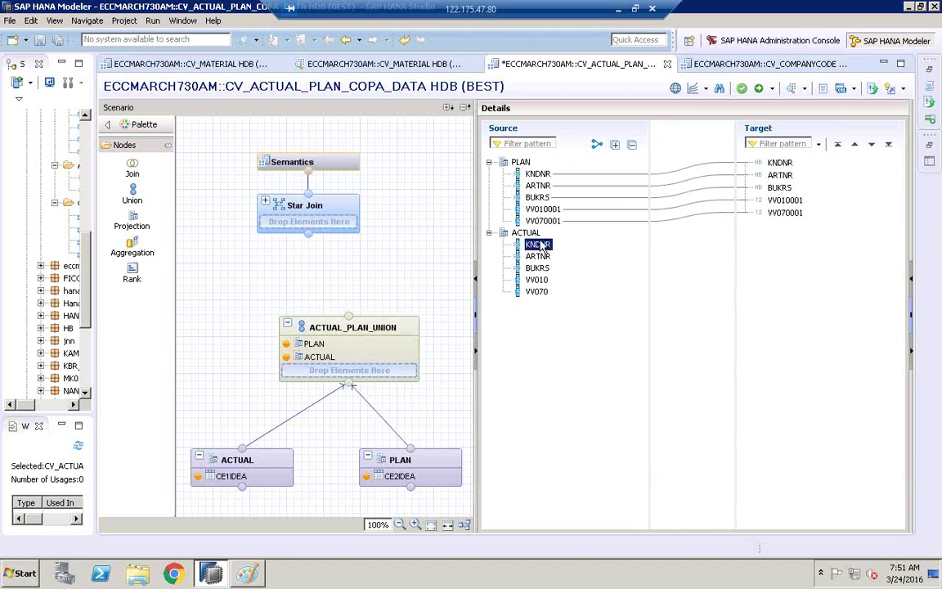
- Inspect which source columns feed the target column KNDNR
{"action": "key", "text": "shift+Down"}
{"action": "key", "text": "shift+Down"}
{"action": "key", "text": "shift+Down"}
{"action": "key", "text": "shift+Down"}
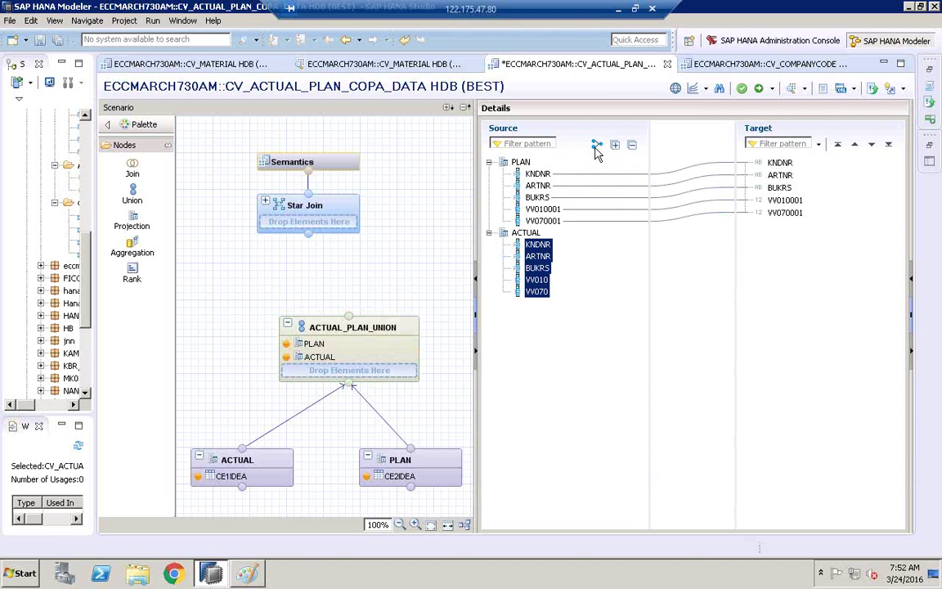
{"action": "left_click", "coordinate": [595, 269]}
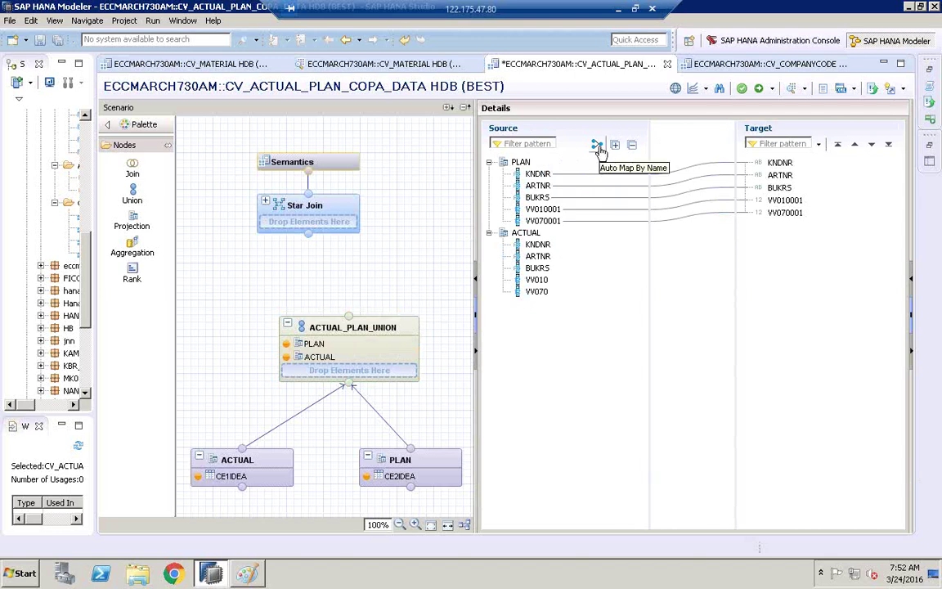
{"action": "left_click", "coordinate": [538, 174]}
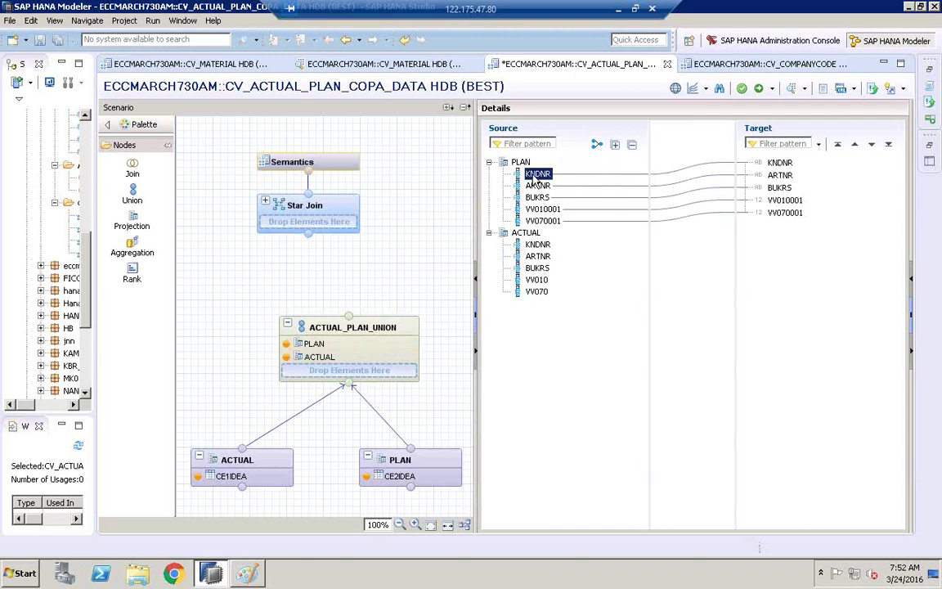
{"action": "left_click", "coordinate": [780, 163]}
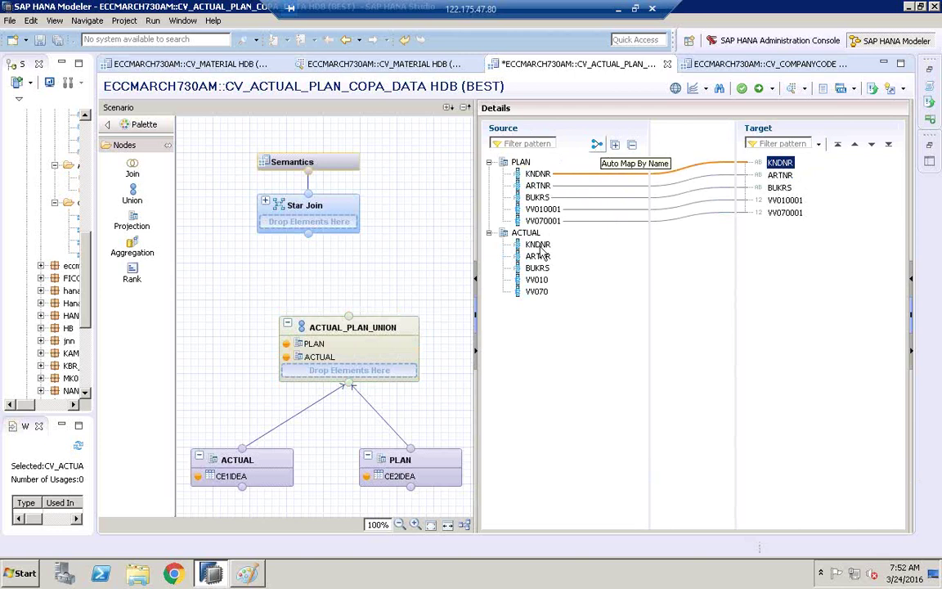
- Select all five ACTUAL columns and auto-map them to the targets by name
{"action": "left_click", "coordinate": [538, 244]}
{"action": "left_click", "coordinate": [537, 279], "text": "shift"}
{"action": "key", "text": "shift+Down"}
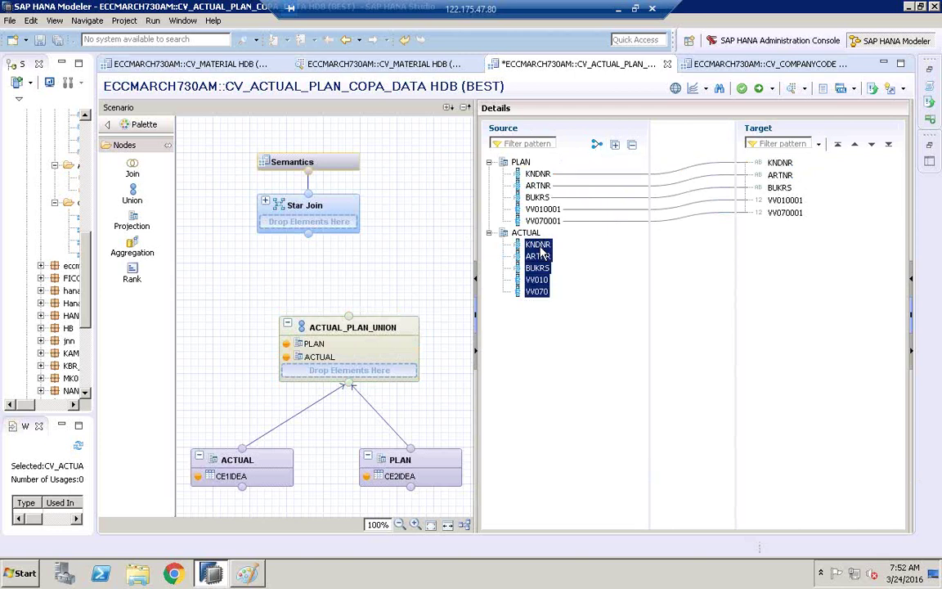
{"action": "left_click", "coordinate": [597, 147]}
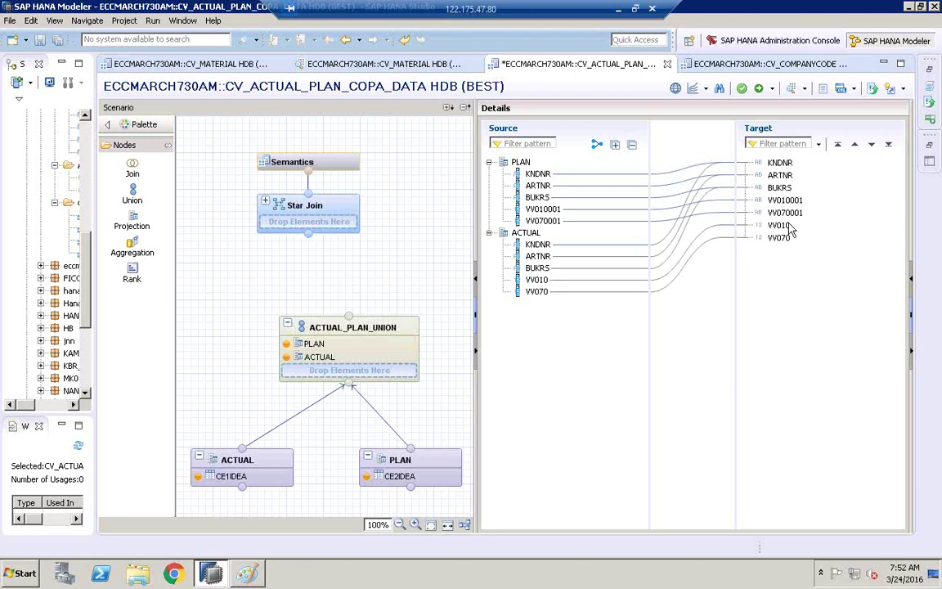
- Check which sources feed targets VV010001, VV010, KNDNR and VV070
{"action": "left_click", "coordinate": [778, 200]}
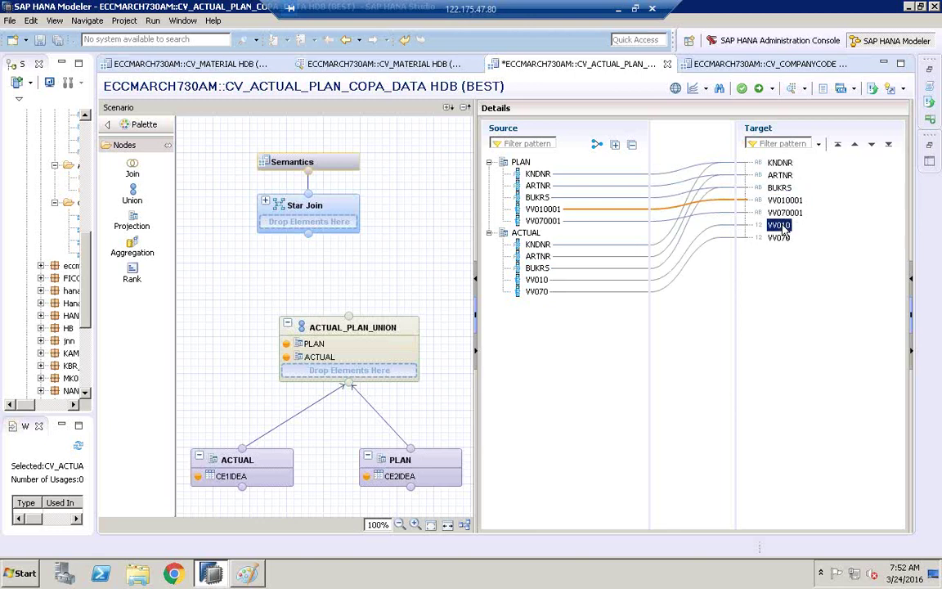
{"action": "left_click", "coordinate": [776, 226]}
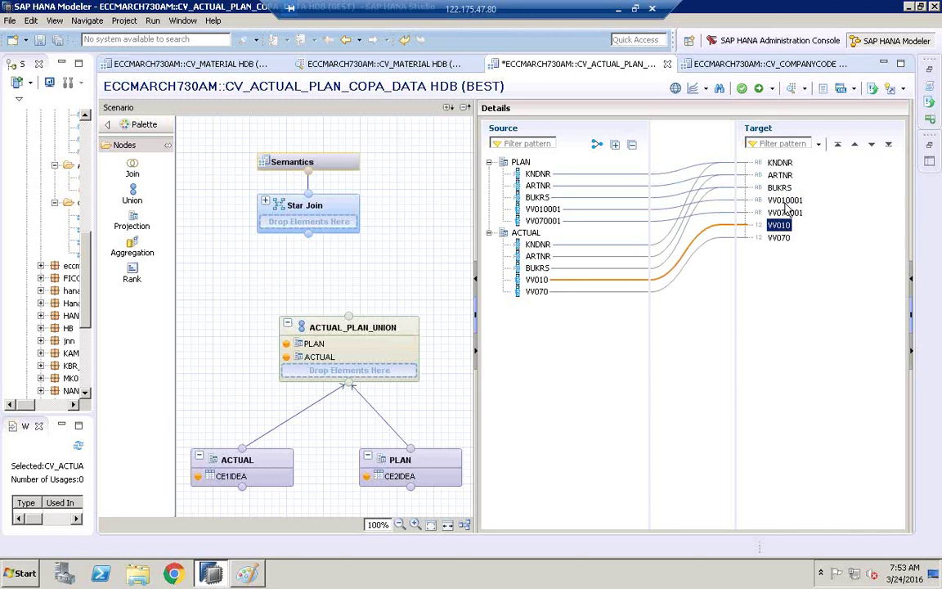
{"action": "left_click", "coordinate": [775, 164]}
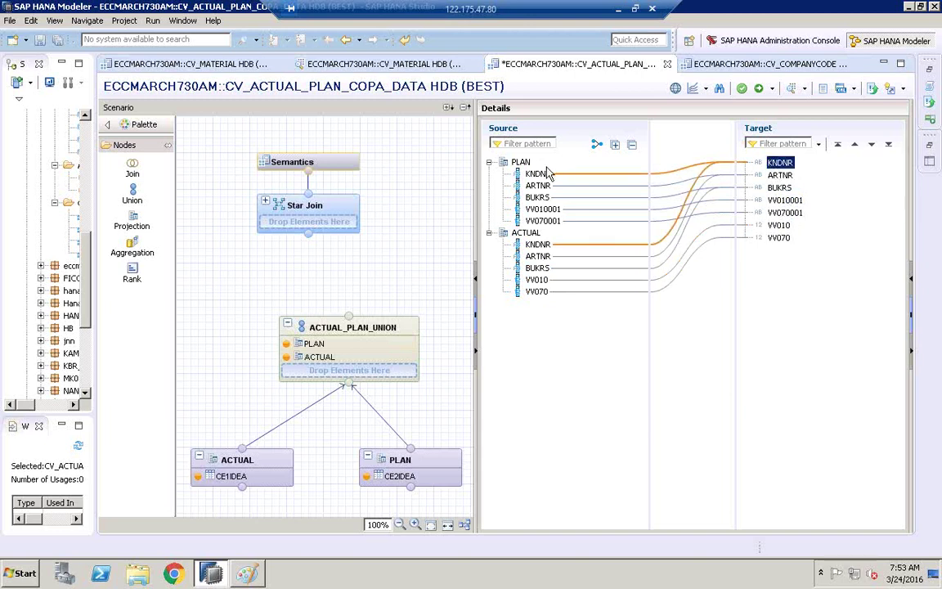
{"action": "left_click", "coordinate": [778, 237]}
{"action": "left_click", "coordinate": [779, 245]}
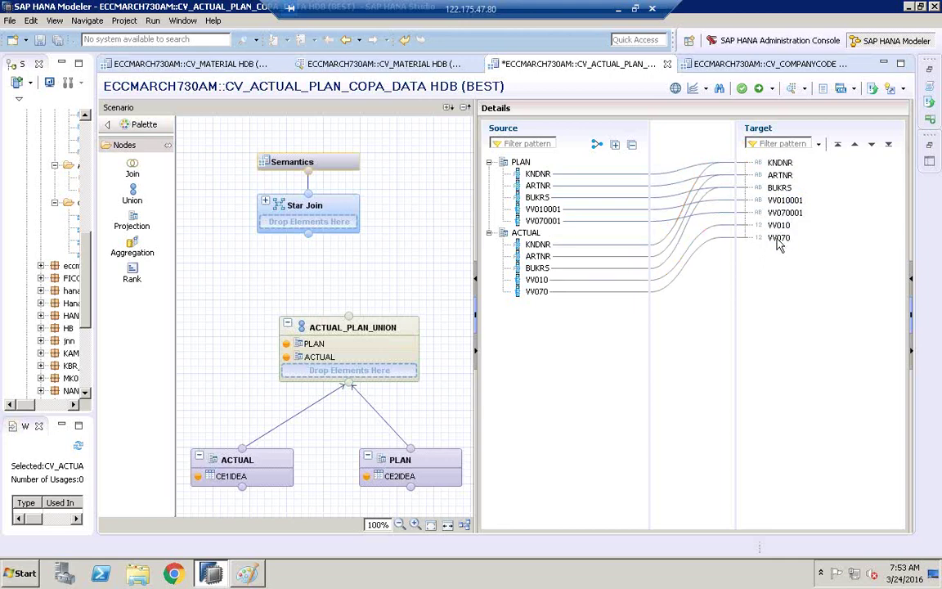
- Remove the separate VV010 and VV070 target columns from the union
{"action": "left_click", "coordinate": [780, 226]}
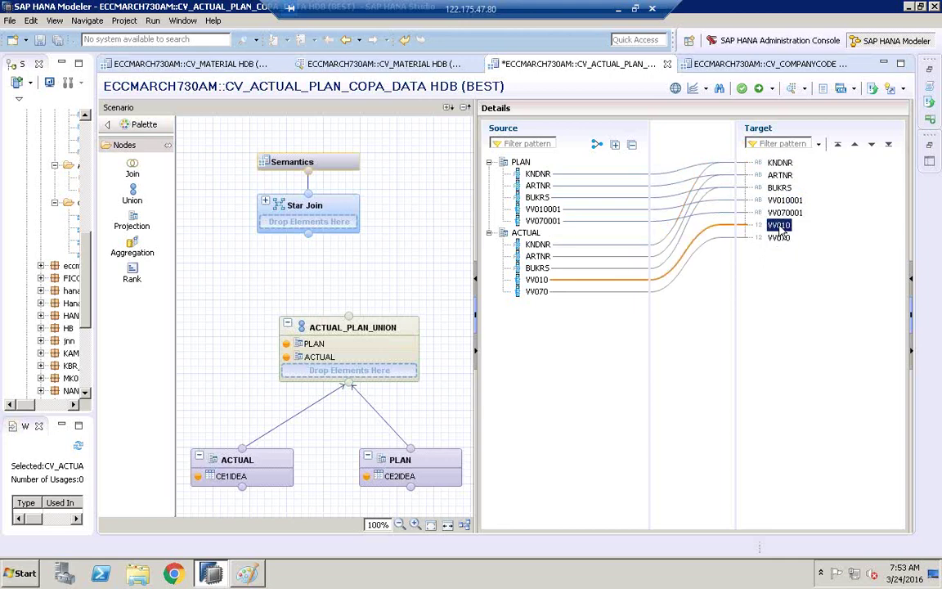
{"action": "left_click", "coordinate": [782, 232], "text": "shift"}
{"action": "right_click", "coordinate": [781, 232]}
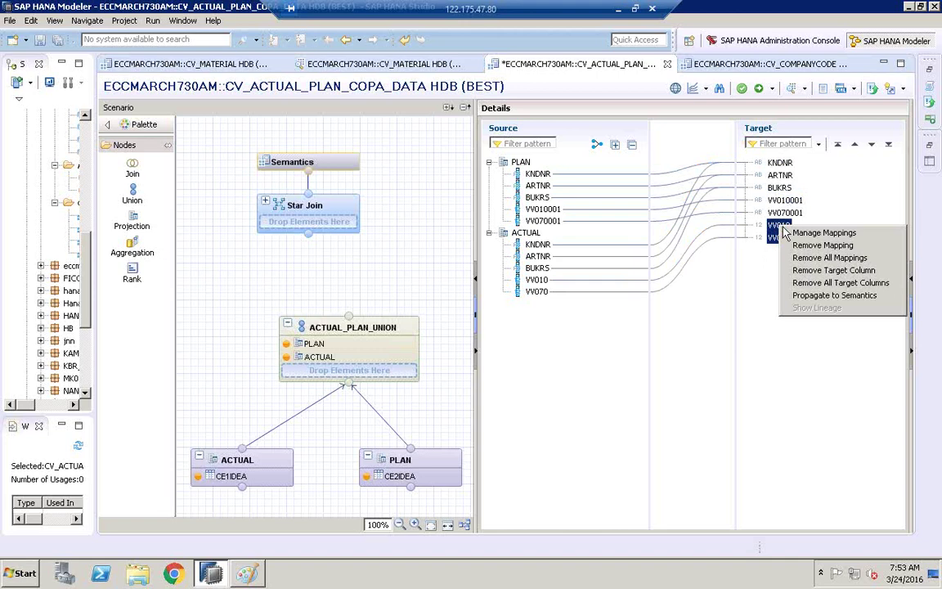
{"action": "left_click", "coordinate": [827, 270]}
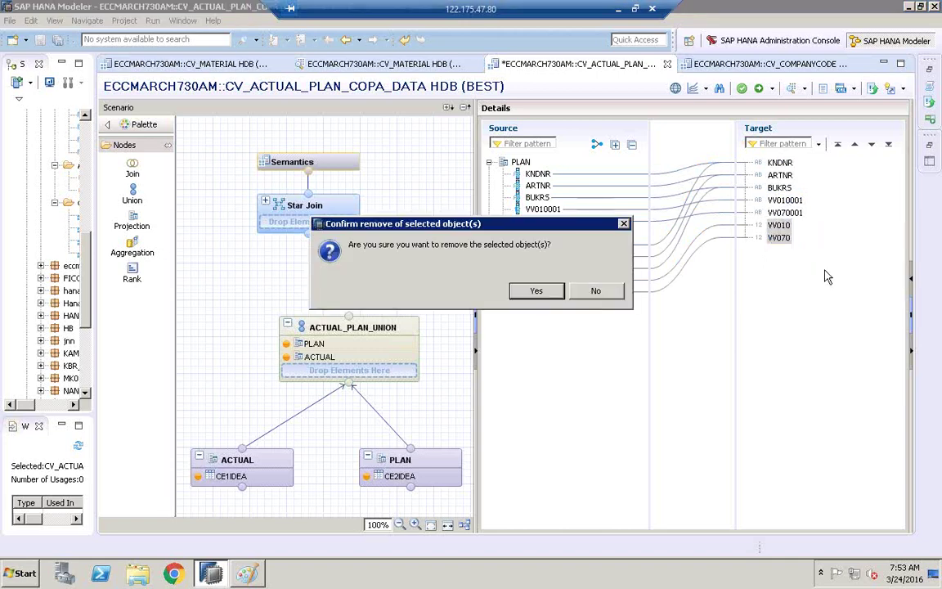
{"action": "left_click", "coordinate": [537, 291]}
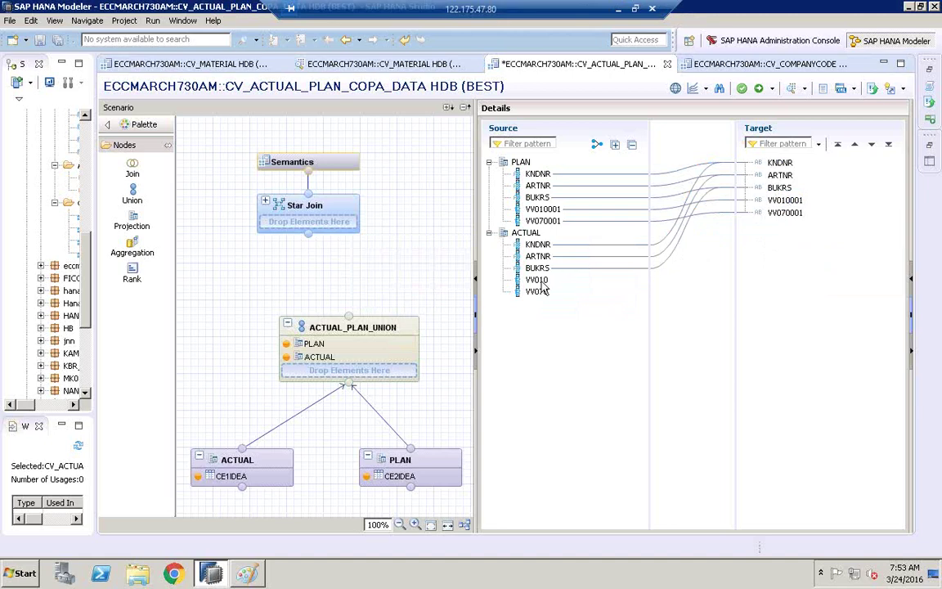
{"action": "left_click", "coordinate": [538, 279]}
- Map ACTUAL's VV010 column to the existing target column VV010001
{"action": "right_click", "coordinate": [538, 282]}
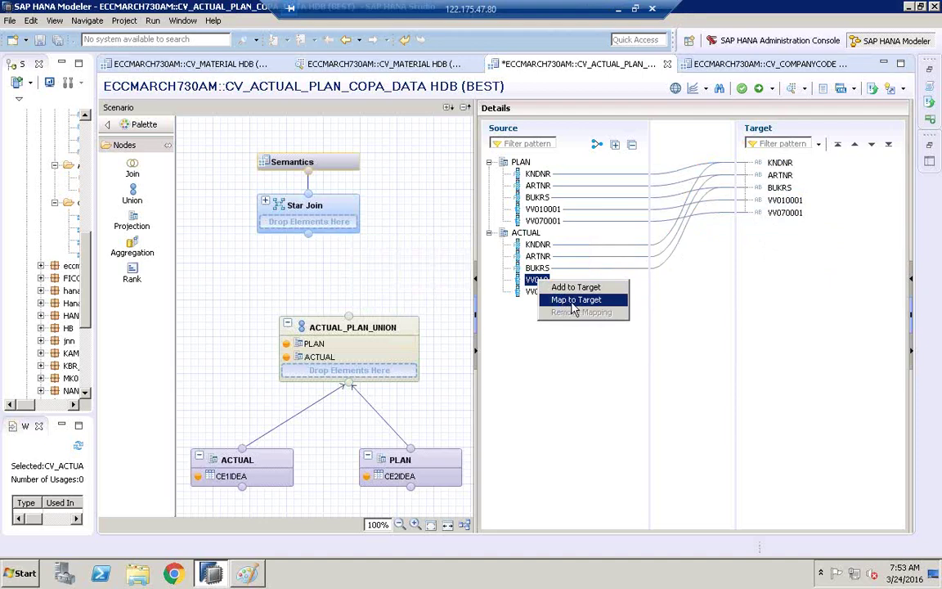
{"action": "left_click", "coordinate": [574, 299]}
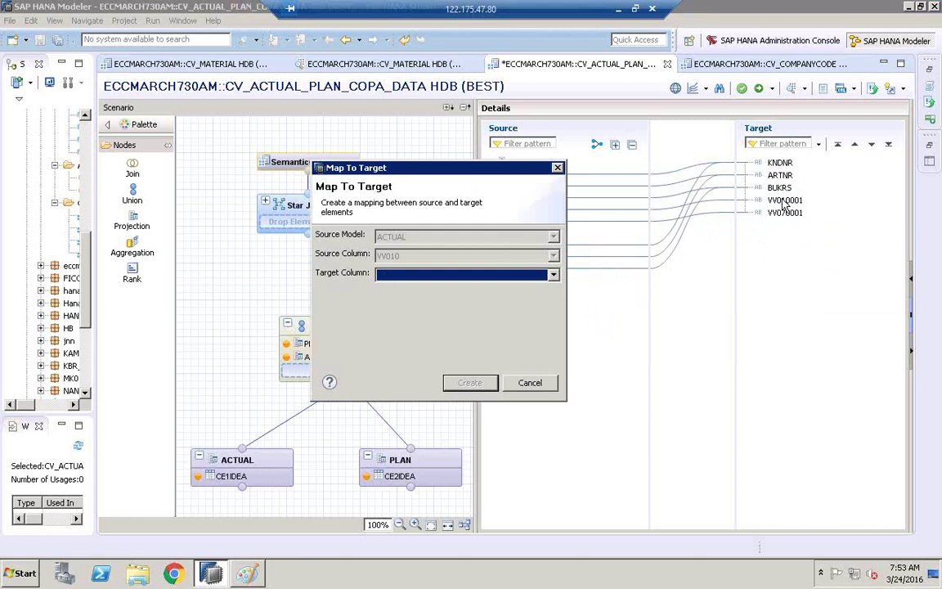
{"action": "left_click", "coordinate": [417, 275]}
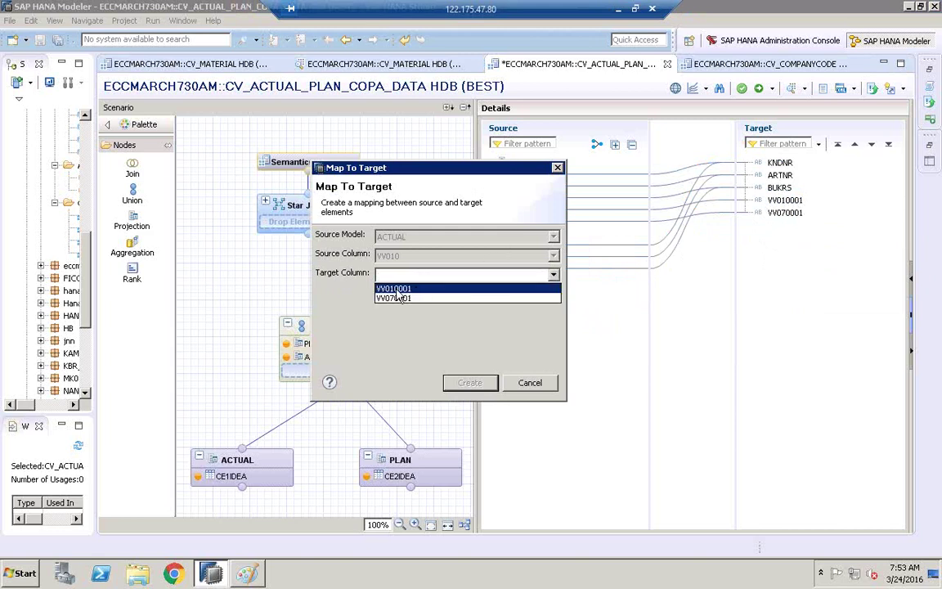
{"action": "left_click", "coordinate": [395, 289]}
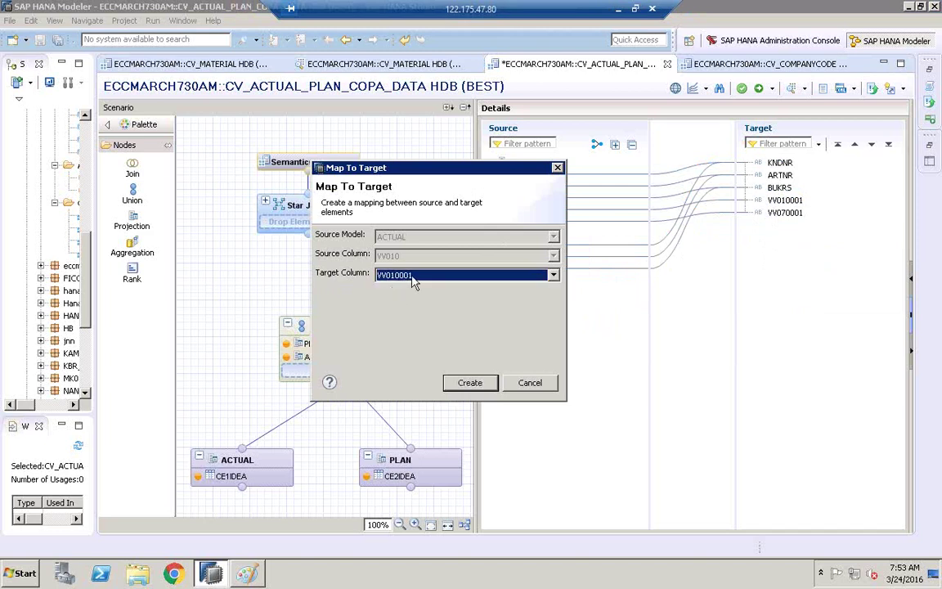
{"action": "left_click", "coordinate": [479, 384]}
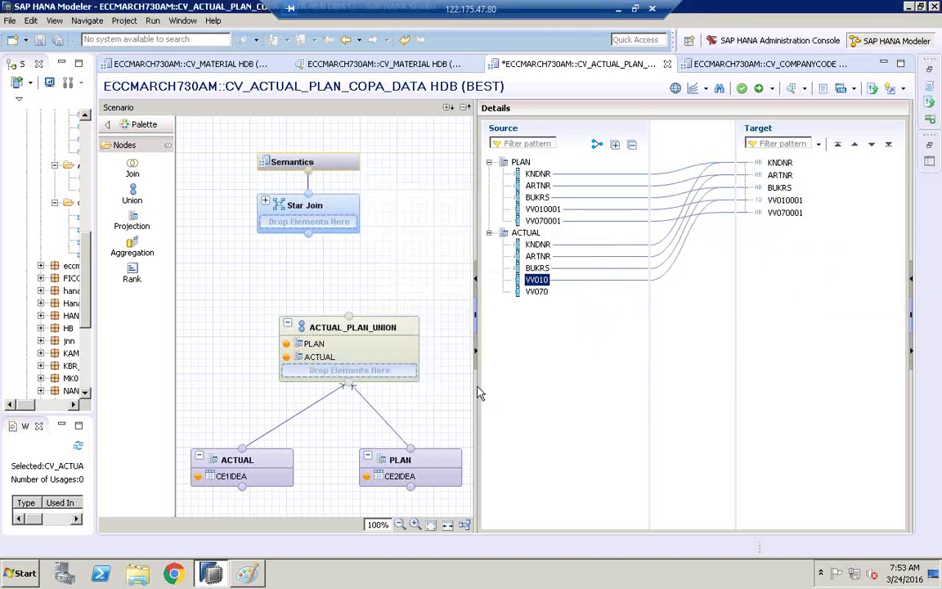
- Drag ACTUAL's VV070 onto the target column VV070001 to map it
{"action": "left_click", "coordinate": [536, 293]}
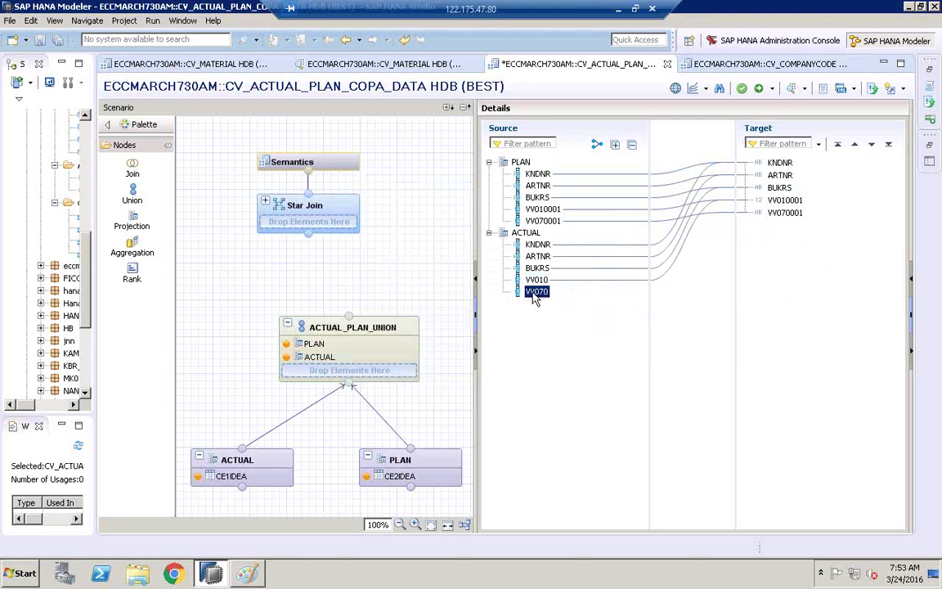
{"action": "left_click_drag", "start_coordinate": [533, 298], "coordinate": [793, 222]}
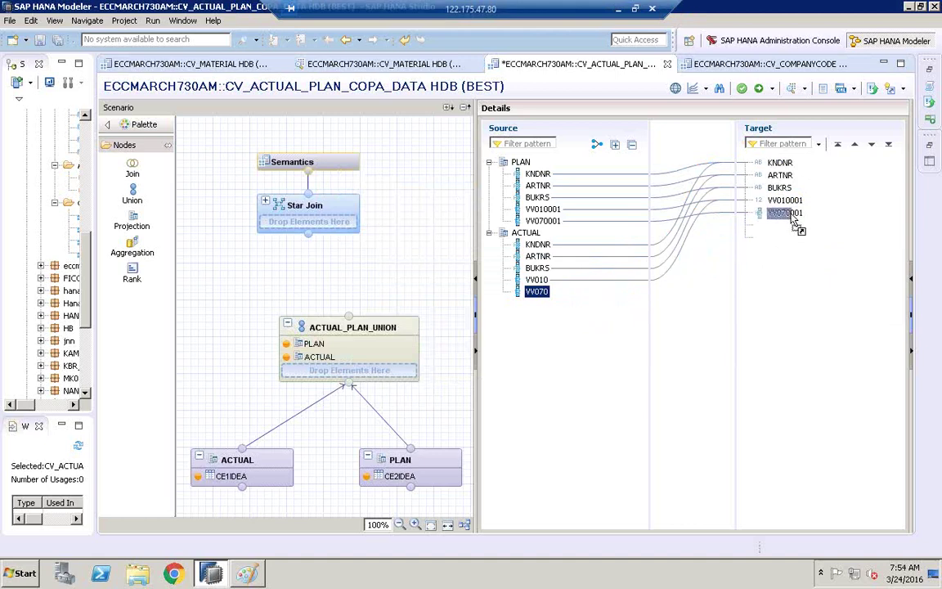
{"action": "left_click_drag", "start_coordinate": [793, 223], "coordinate": [793, 219]}
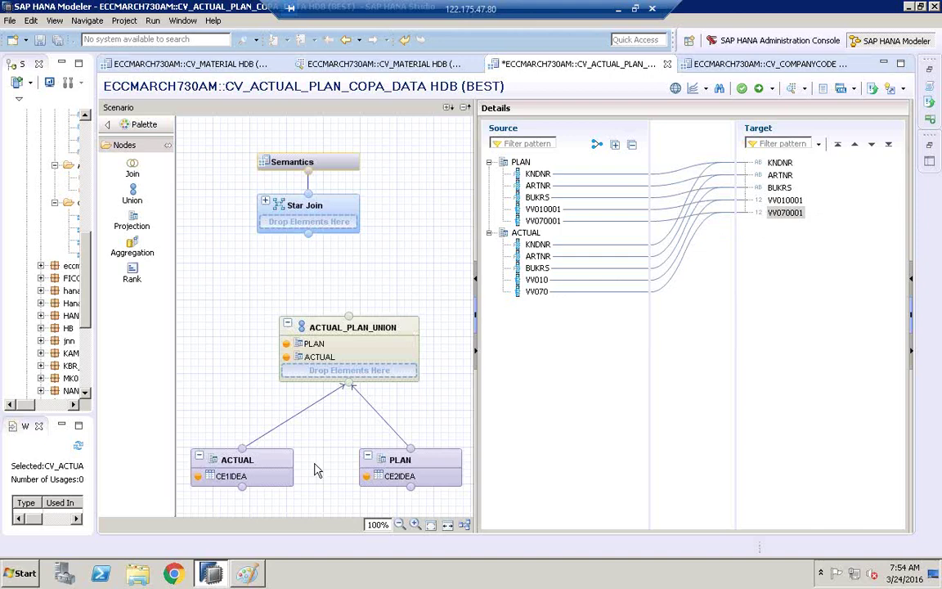
- Launch a blank Notepad note, shrink it and position it beside the model
{"action": "left_click", "coordinate": [27, 572]}
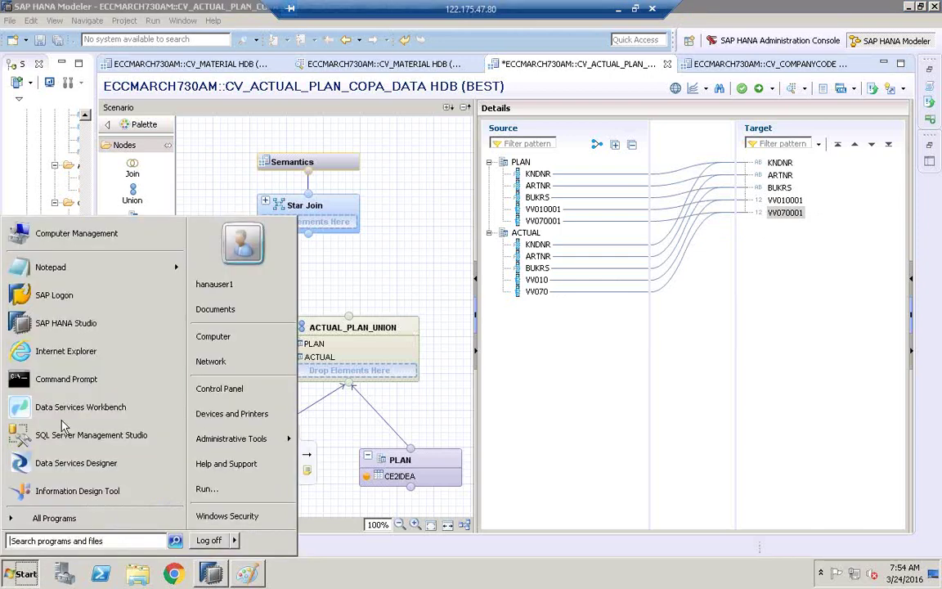
{"action": "left_click", "coordinate": [65, 266]}
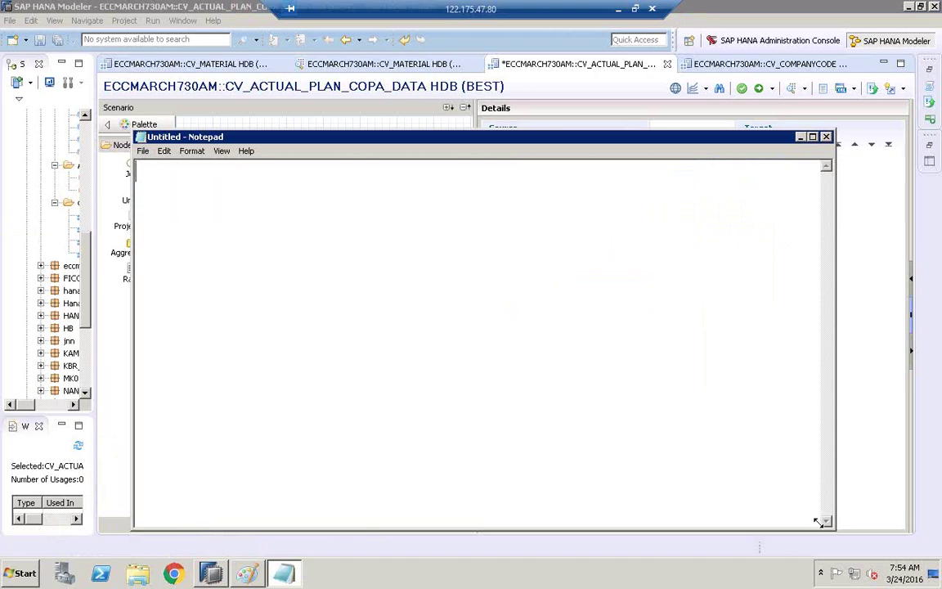
{"action": "left_click_drag", "start_coordinate": [833, 529], "coordinate": [577, 328]}
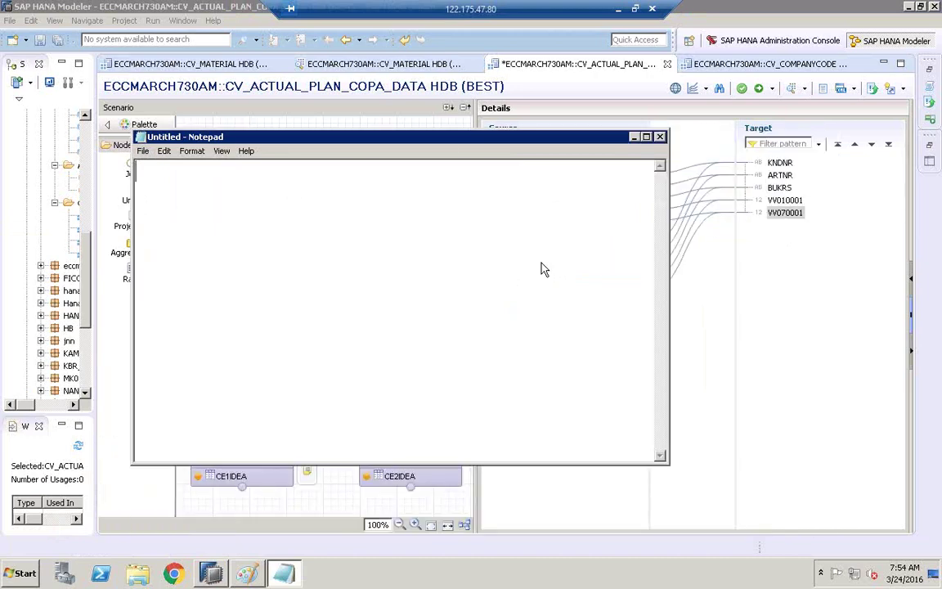
{"action": "left_click_drag", "start_coordinate": [441, 137], "coordinate": [640, 353]}
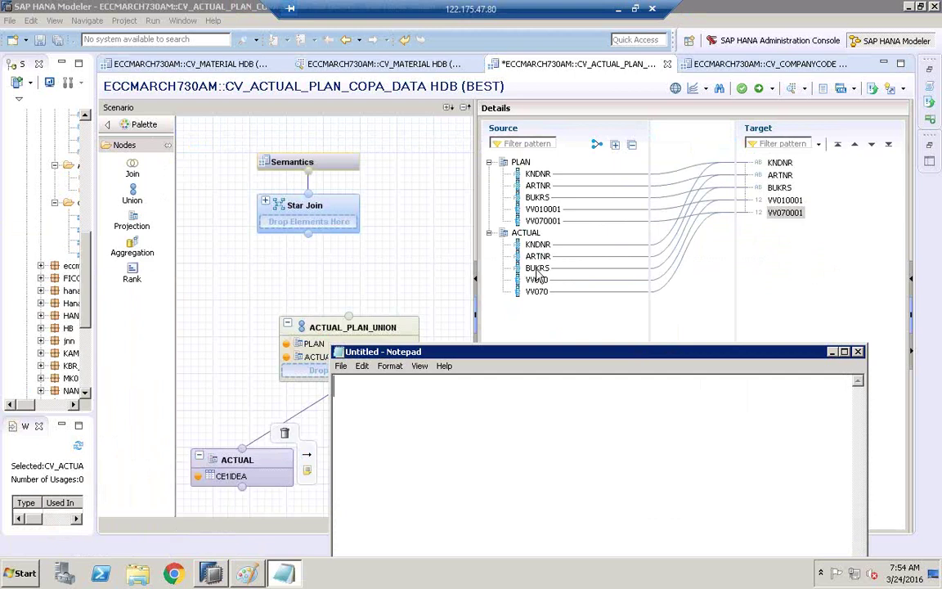
- Type headings BUKRS, VV010001 PLAN, VV010 ACTUAL over the row 1000, 2000 USD, 1000 USD
{"action": "type", "text": "BUKRS"}
{"action": "key", "text": "Return"}
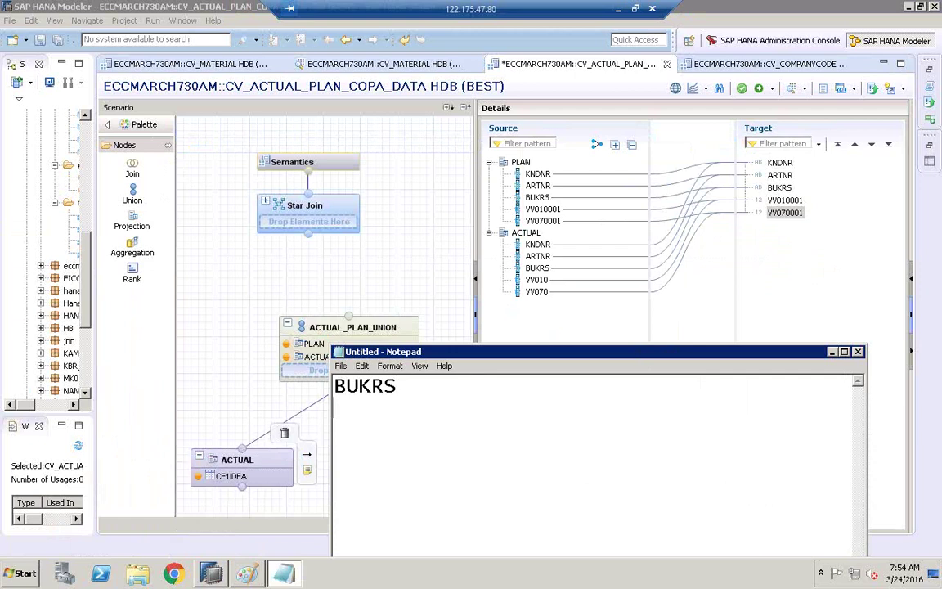
{"action": "type", "text": "1000"}
{"action": "left_click", "coordinate": [426, 387]}
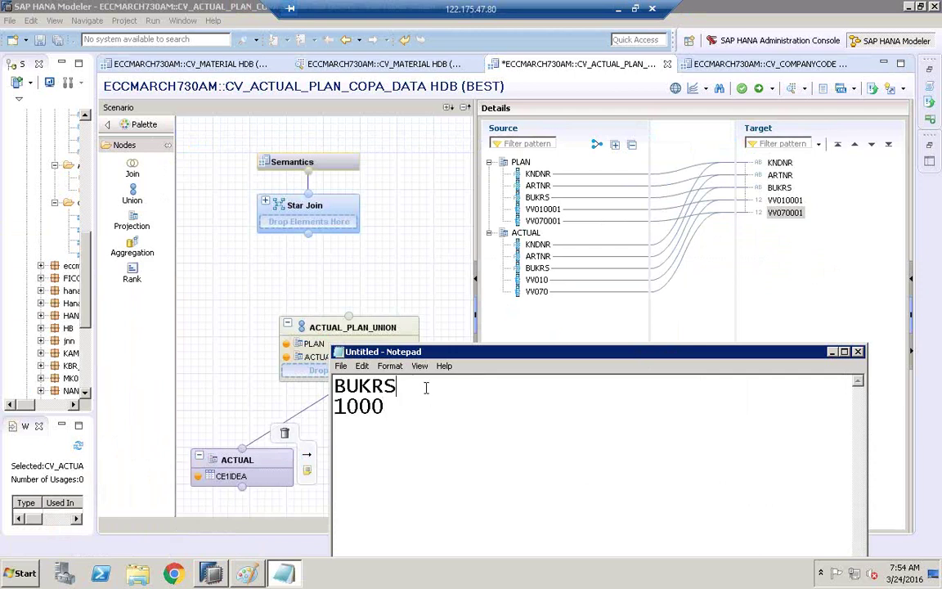
{"action": "left_click", "coordinate": [410, 407]}
{"action": "left_click", "coordinate": [436, 388]}
{"action": "type", "text": "VV01"}
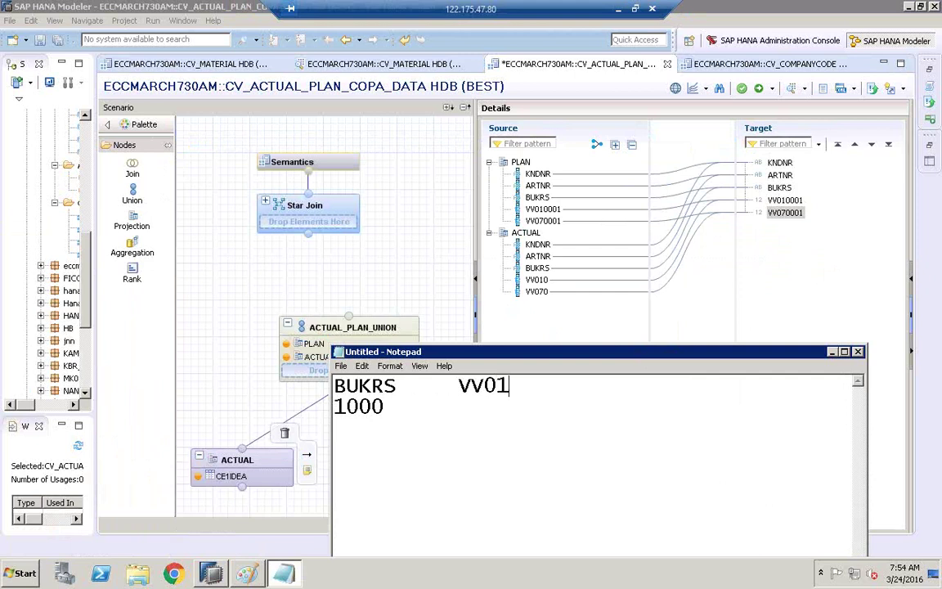
{"action": "type", "text": "0001"}
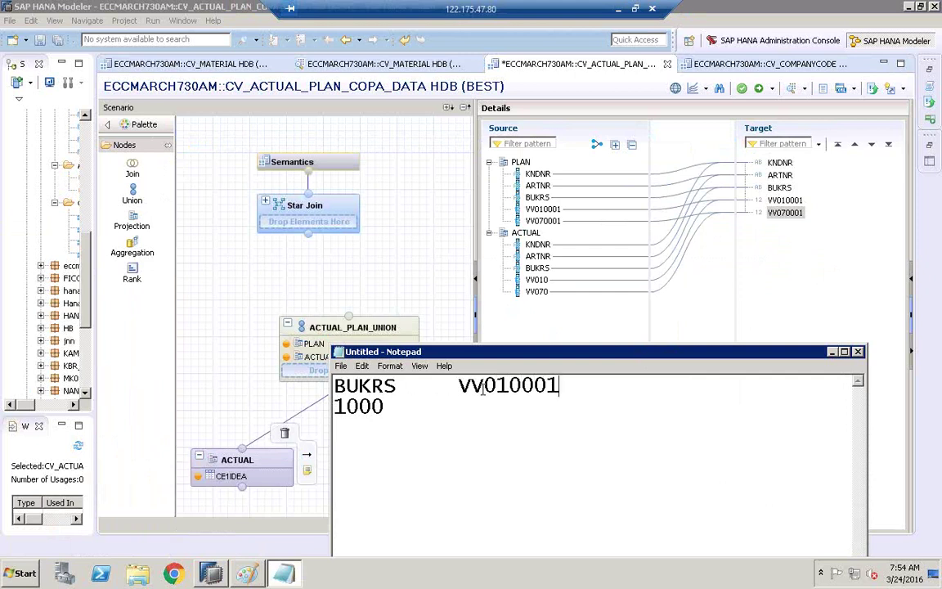
{"action": "type", "text": " PLAN"}
{"action": "key", "text": "Tab"}
{"action": "type", "text": "PLAN\t"}
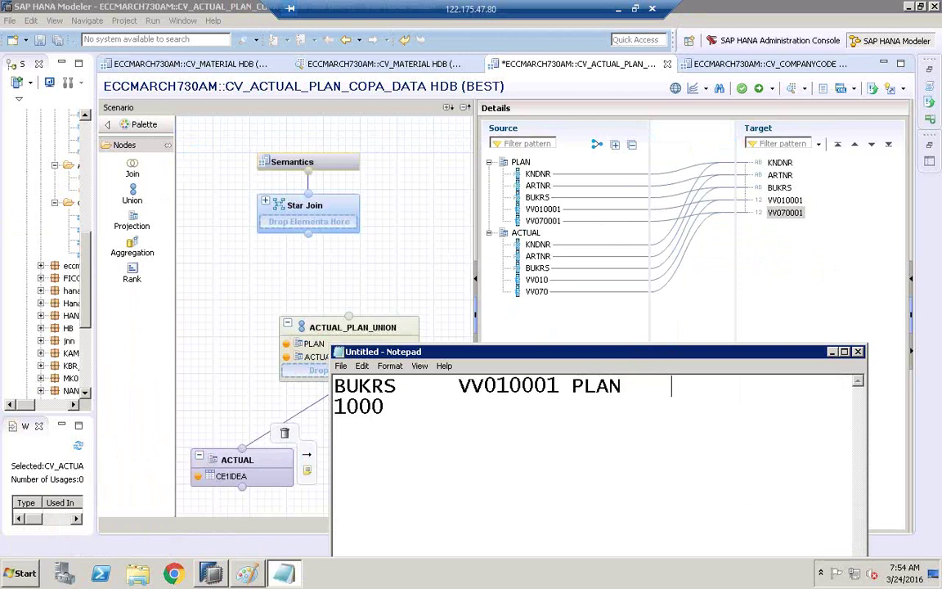
{"action": "type", "text": "VV010"}
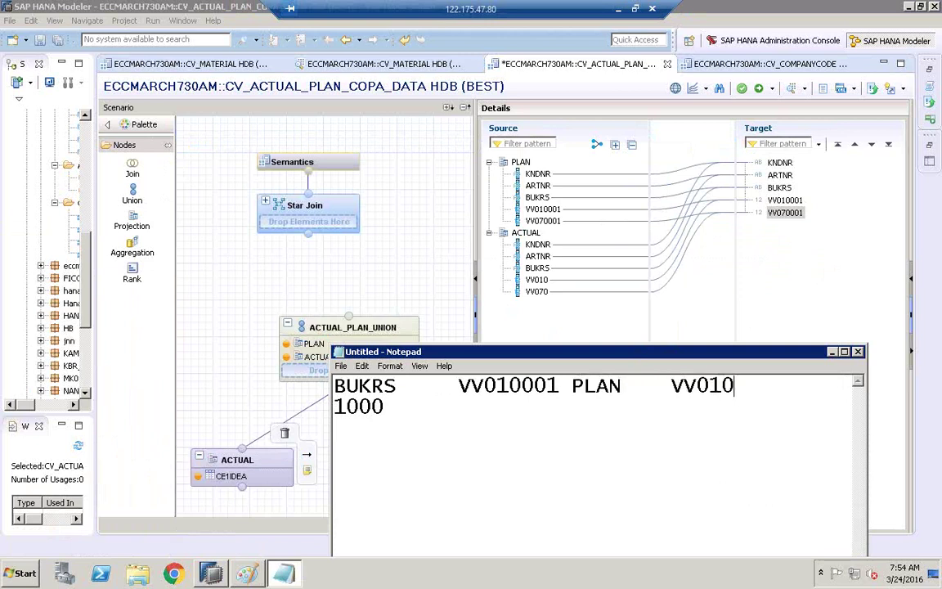
{"action": "type", "text": " ACTUAL"}
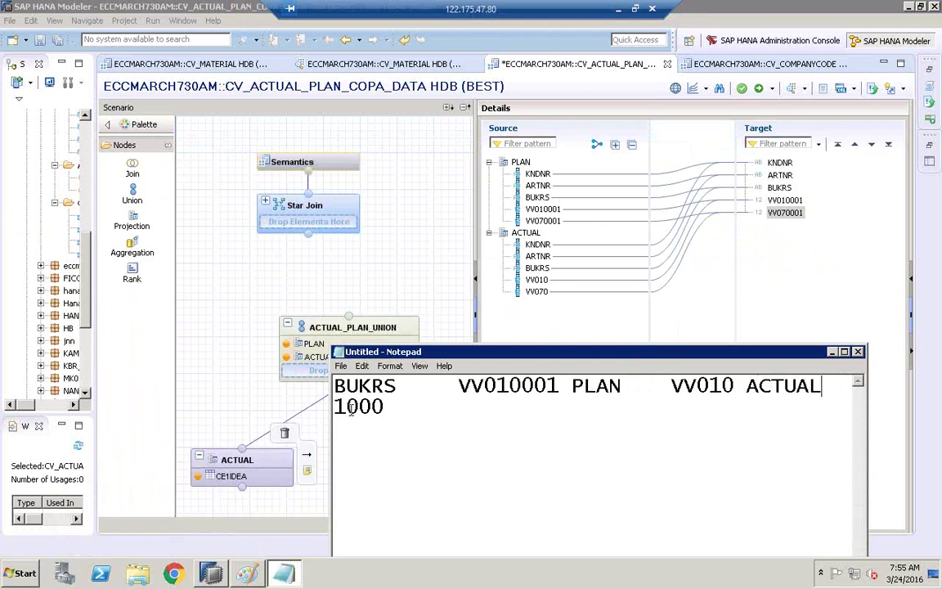
{"action": "left_click", "coordinate": [421, 406]}
{"action": "type", "text": "2000 USD"}
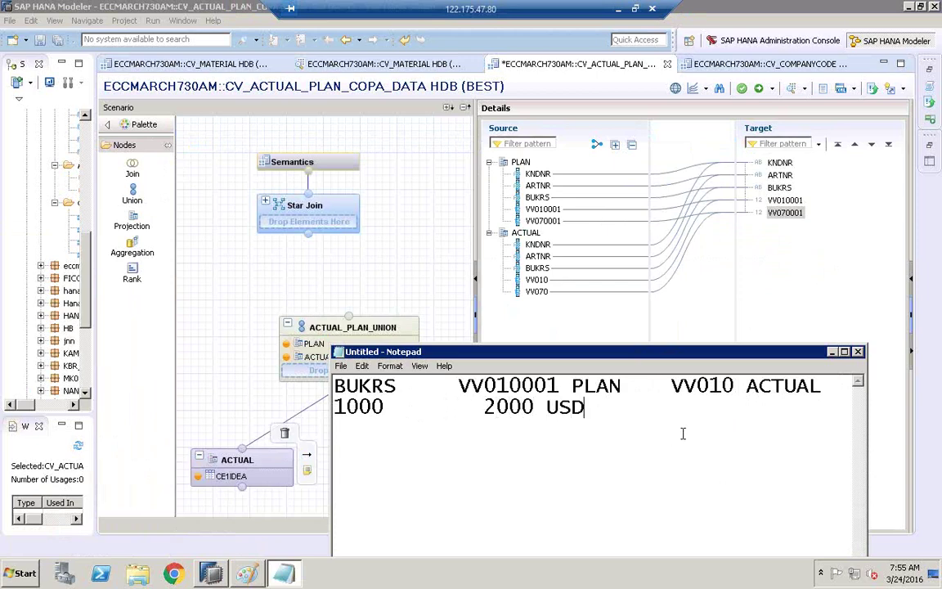
{"action": "type", "text": "         1000 USD"}
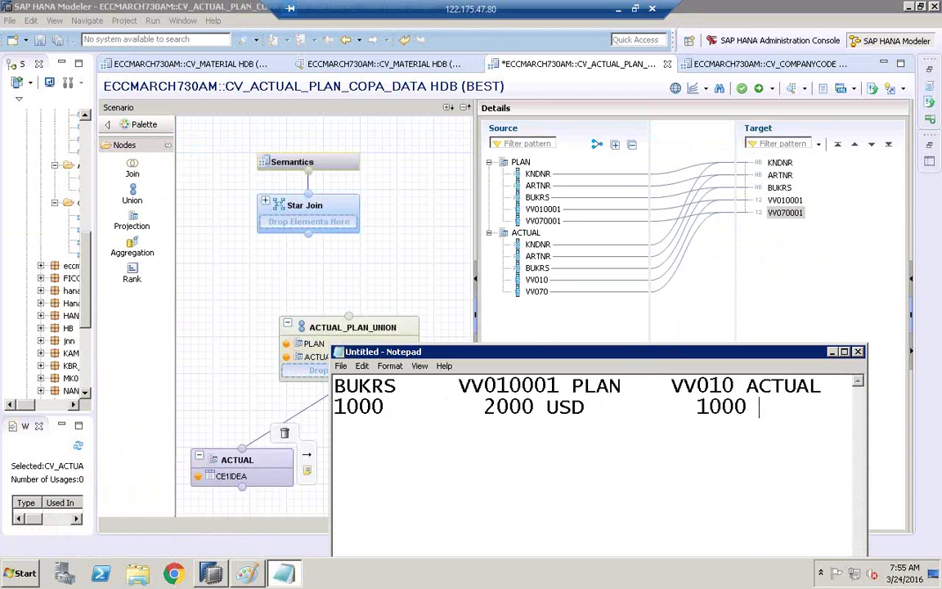
- Move and widen the note, then add the VAR heading to the first line
{"action": "left_click_drag", "start_coordinate": [750, 353], "coordinate": [655, 215]}
{"action": "left_click_drag", "start_coordinate": [770, 313], "coordinate": [897, 290]}
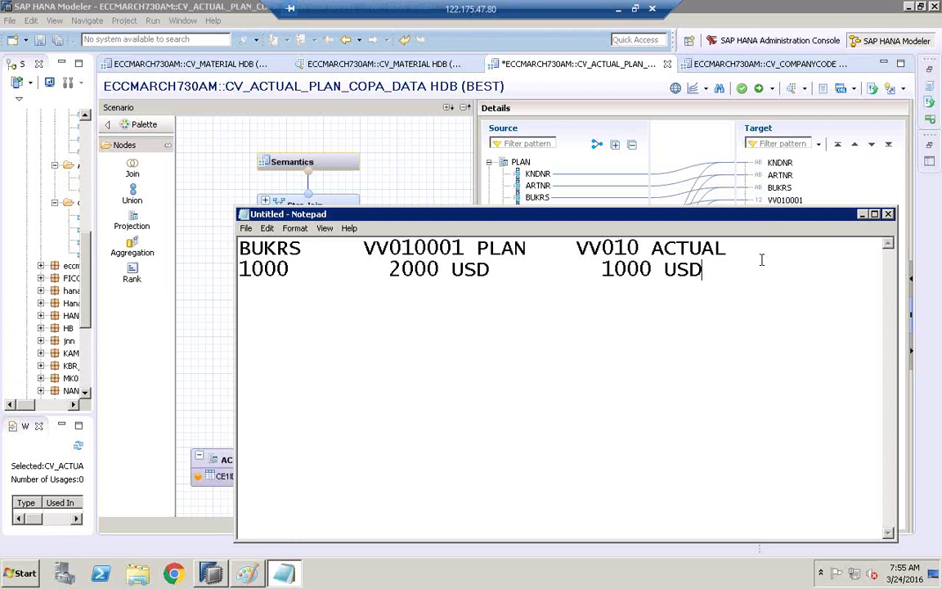
{"action": "left_click", "coordinate": [797, 253]}
{"action": "type", "text": "VAR"}
- Bring the modeler forward and highlight the mapping lines into targets BUKRS and VV010001
{"action": "left_click_drag", "start_coordinate": [638, 214], "coordinate": [647, 345]}
{"action": "left_click", "coordinate": [535, 197]}
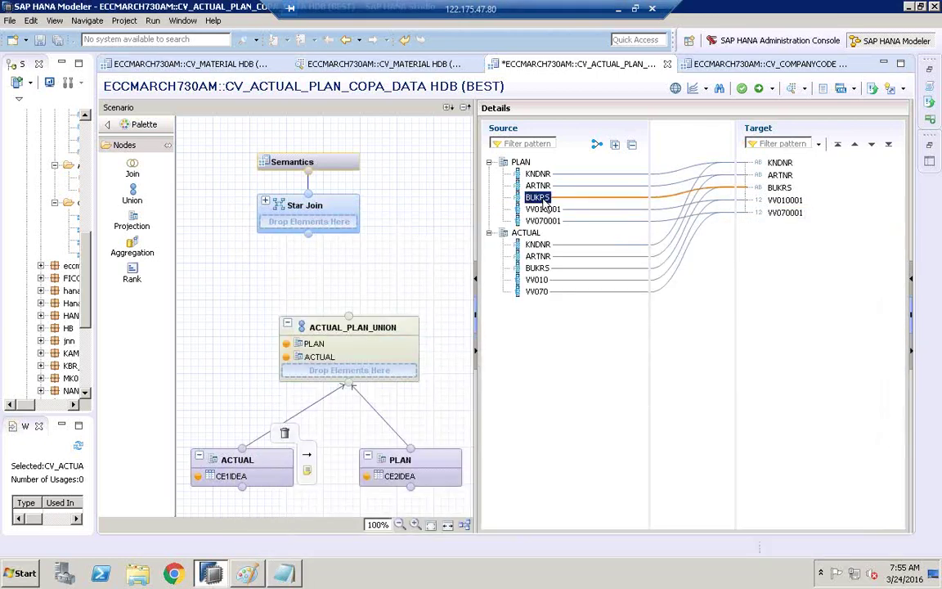
{"action": "left_click", "coordinate": [778, 187]}
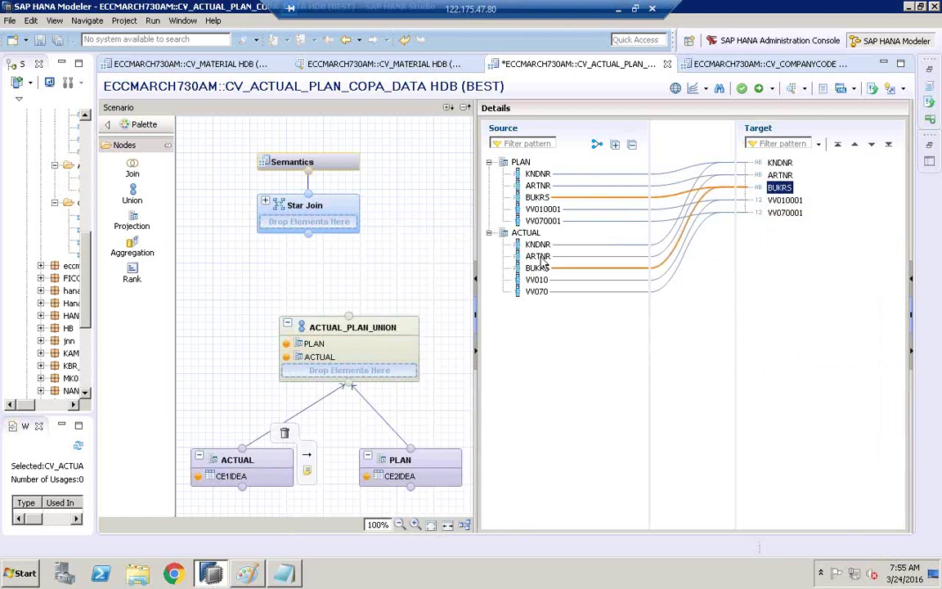
{"action": "left_click", "coordinate": [781, 201]}
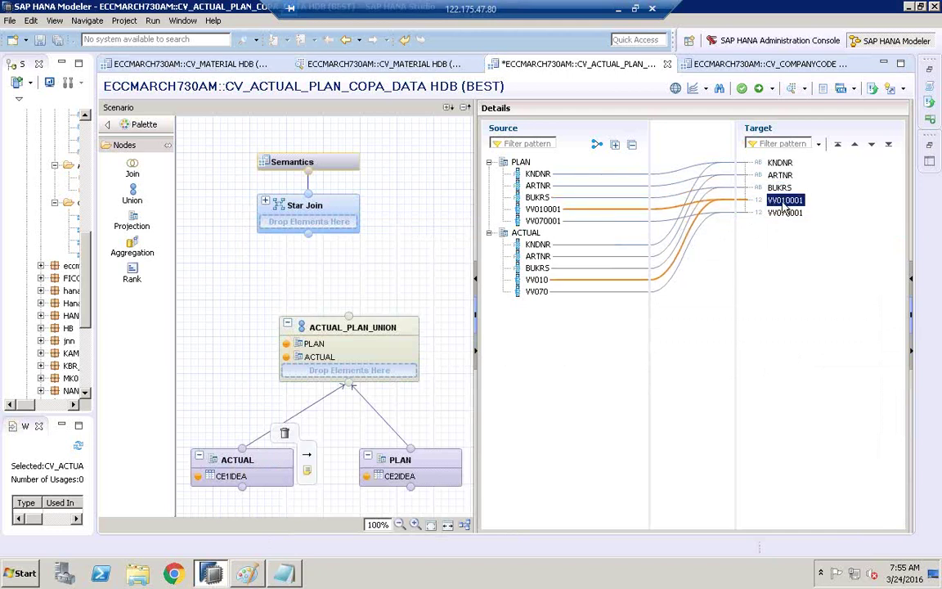
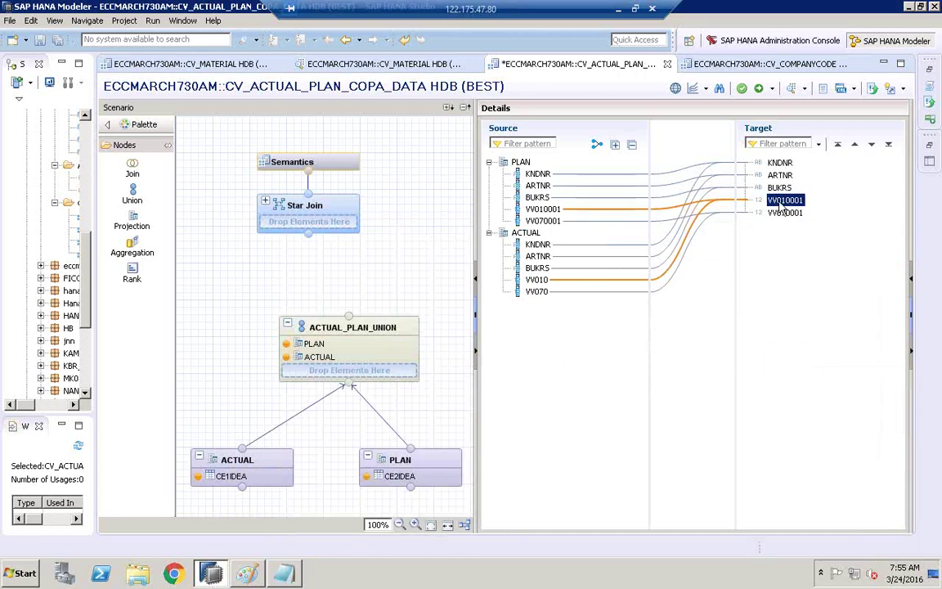
- Bring the Notepad notes with the BUKRS plan-versus-actual table in front of the calculation view
{"action": "left_click", "coordinate": [283, 572]}
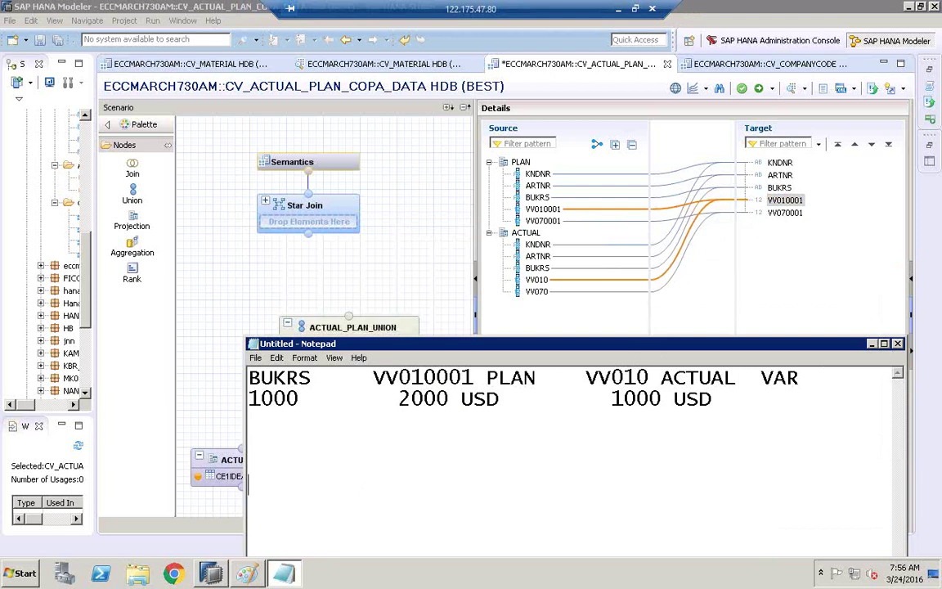
{"action": "type", "text": "BUKRS"}
{"action": "key", "text": "Return"}
{"action": "type", "text": "1"}
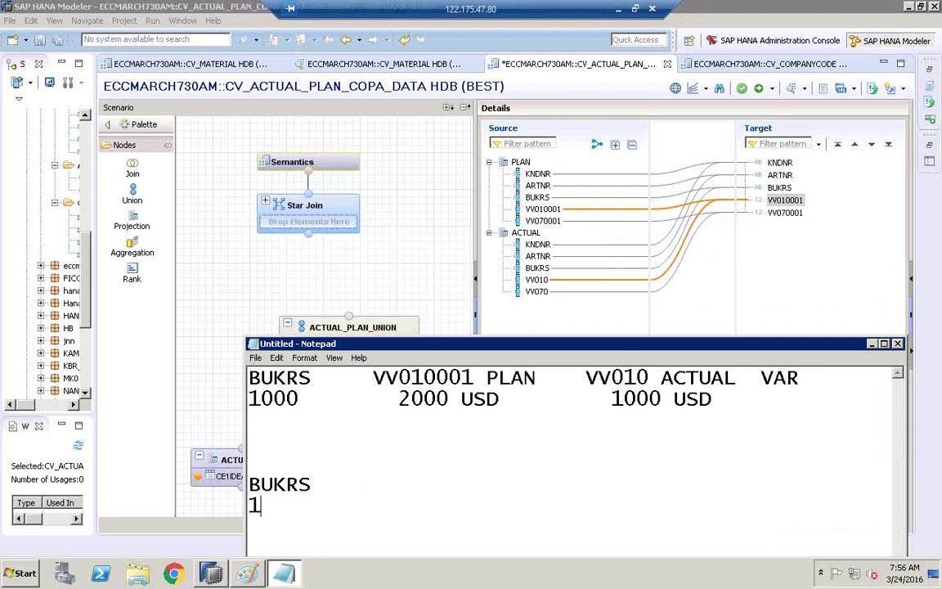
{"action": "type", "text": "000"}
{"action": "left_click", "coordinate": [392, 473]}
{"action": "key", "text": "Down"}
{"action": "key", "text": "End"}
{"action": "type", "text": "VV"}
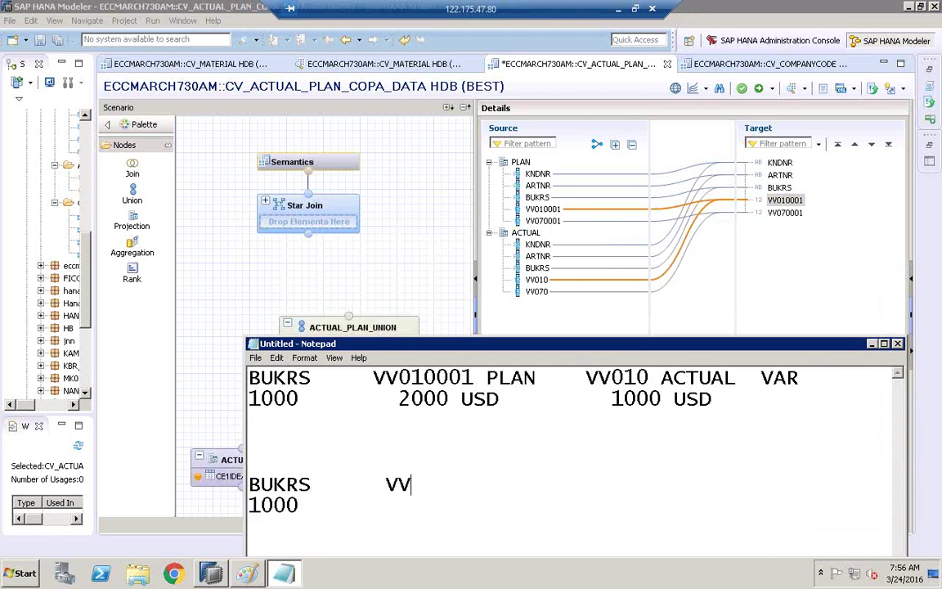
{"action": "type", "text": "010001"}
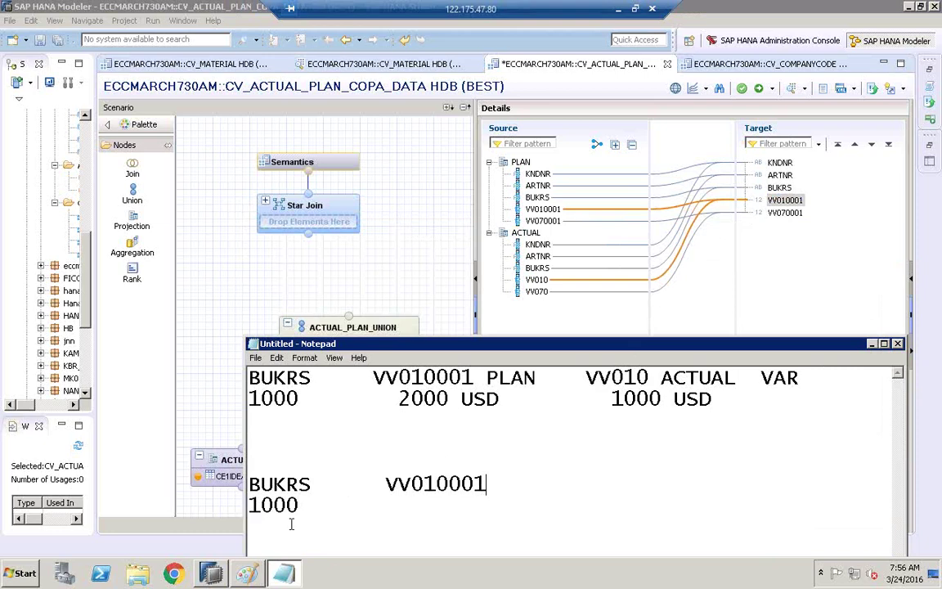
{"action": "left_click", "coordinate": [305, 512]}
{"action": "type", "text": "3000 USD"}
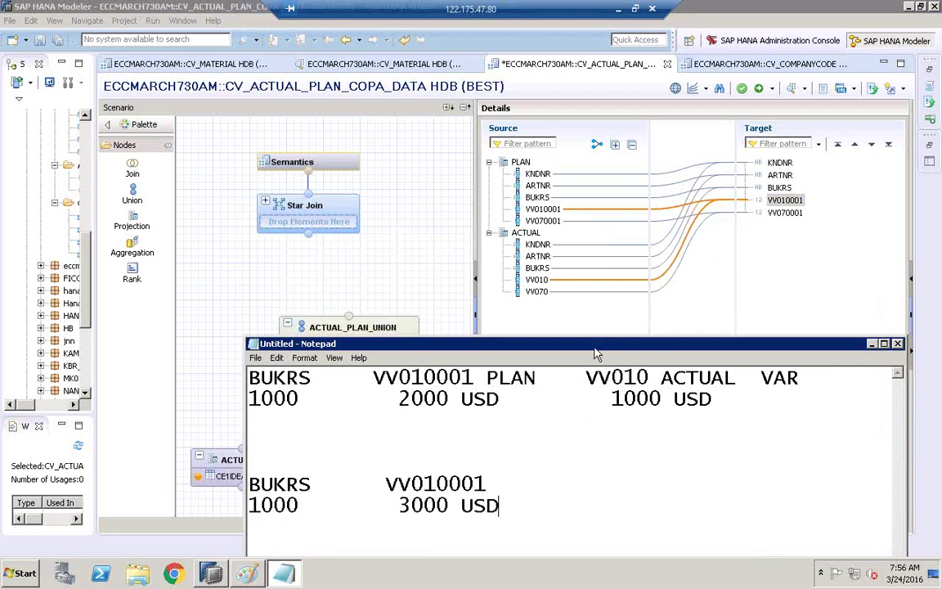
{"action": "left_click_drag", "start_coordinate": [595, 344], "coordinate": [522, 175]}
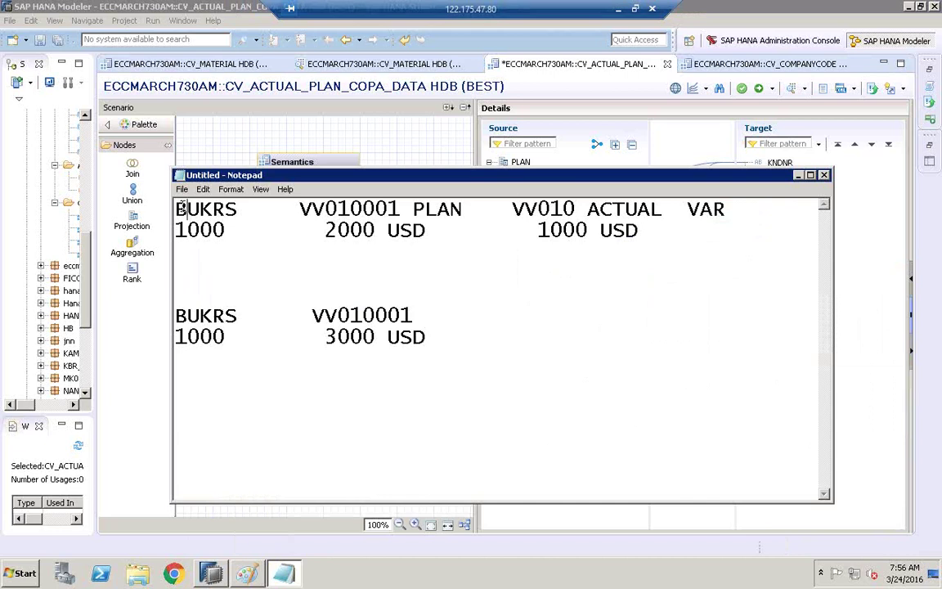
- Move the VV010 ACTUAL header onto its own line, prefixed with BUKRS
{"action": "left_click_drag", "start_coordinate": [187, 209], "coordinate": [718, 233]}
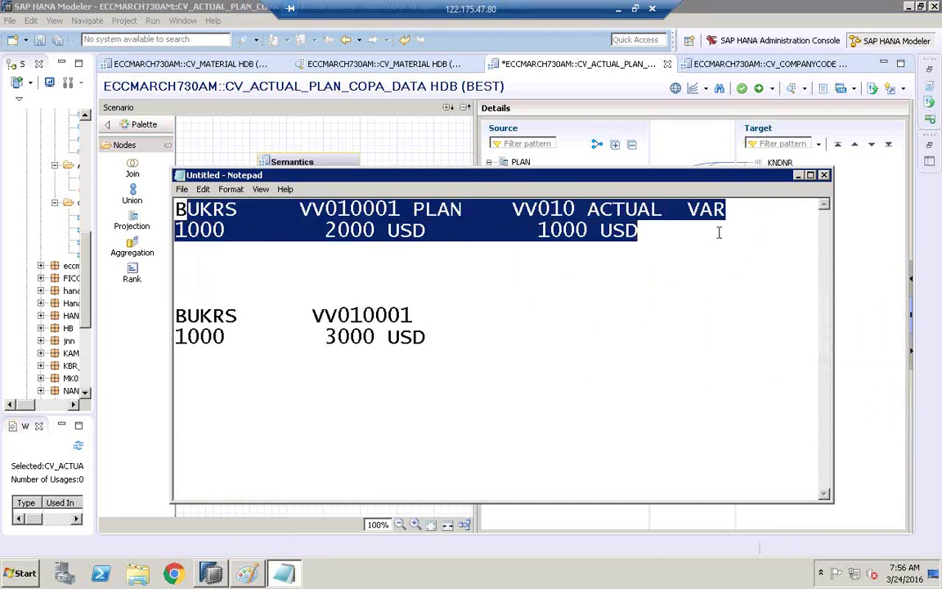
{"action": "left_click", "coordinate": [563, 231]}
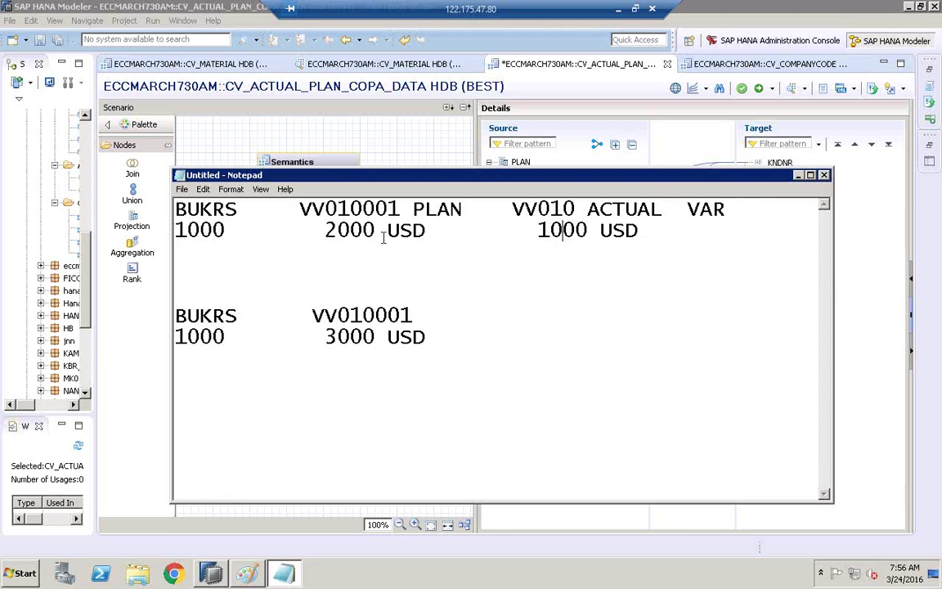
{"action": "left_click", "coordinate": [510, 209]}
{"action": "key", "text": "Return"}
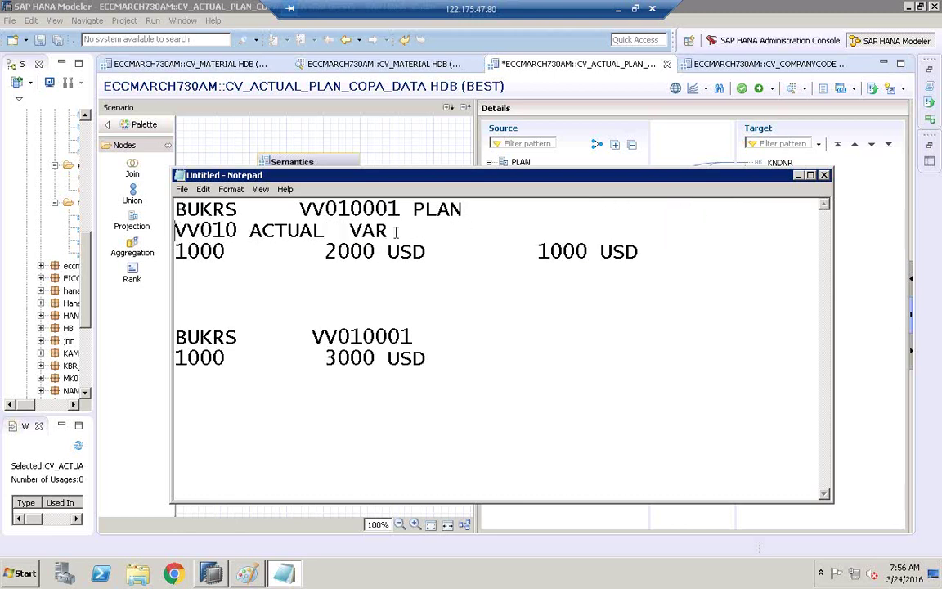
{"action": "left_click", "coordinate": [327, 251]}
{"action": "left_click", "coordinate": [175, 230]}
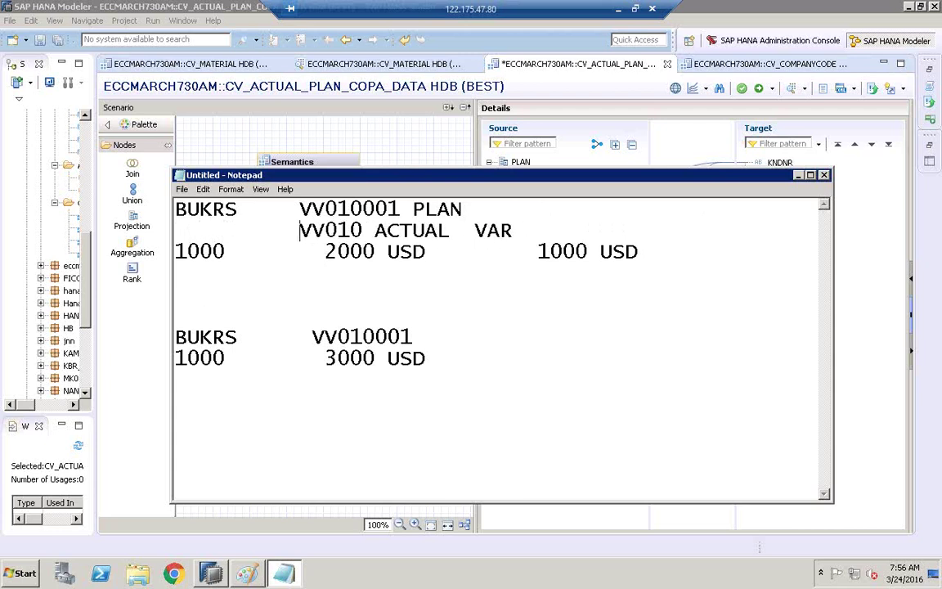
{"action": "key", "text": "Left"}
{"action": "key", "text": "Left"}
{"action": "key", "text": "Left"}
{"action": "key", "text": "Left"}
{"action": "key", "text": "Left"}
{"action": "key", "text": "Left"}
{"action": "key", "text": "Left"}
{"action": "key", "text": "Left"}
{"action": "key", "text": "Left"}
{"action": "key", "text": "BackSpace"}
{"action": "type", "text": "BUKRS"}
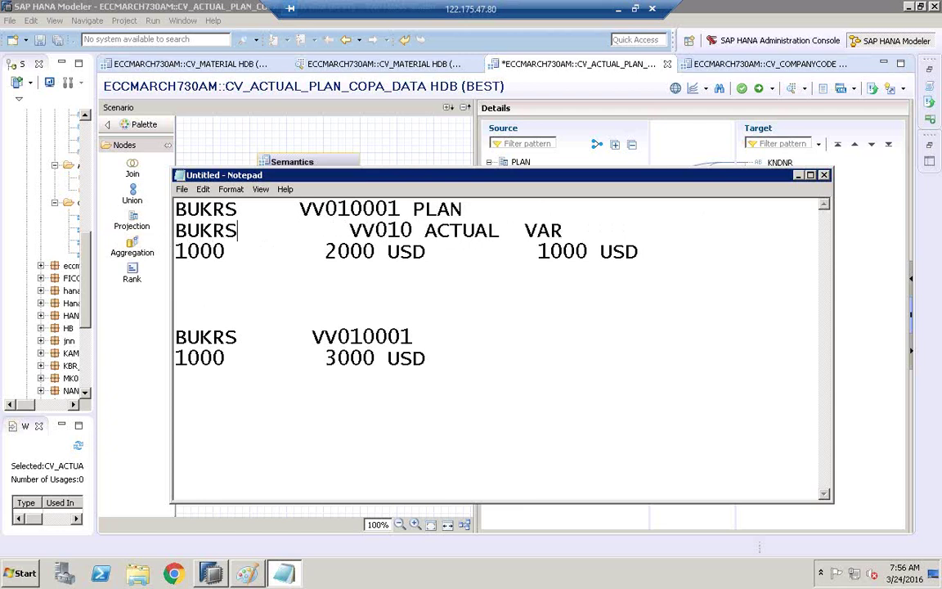
{"action": "key", "text": "Right"}
{"action": "key", "text": "Right"}
{"action": "key", "text": "Right"}
{"action": "key", "text": "Right"}
{"action": "key", "text": "Right"}
{"action": "key", "text": "Right"}
{"action": "key", "text": "Right"}
{"action": "key", "text": "Right"}
{"action": "key", "text": "Right"}
{"action": "key", "text": "BackSpace"}
{"action": "key", "text": "BackSpace"}
{"action": "key", "text": "BackSpace"}
{"action": "key", "text": "BackSpace"}
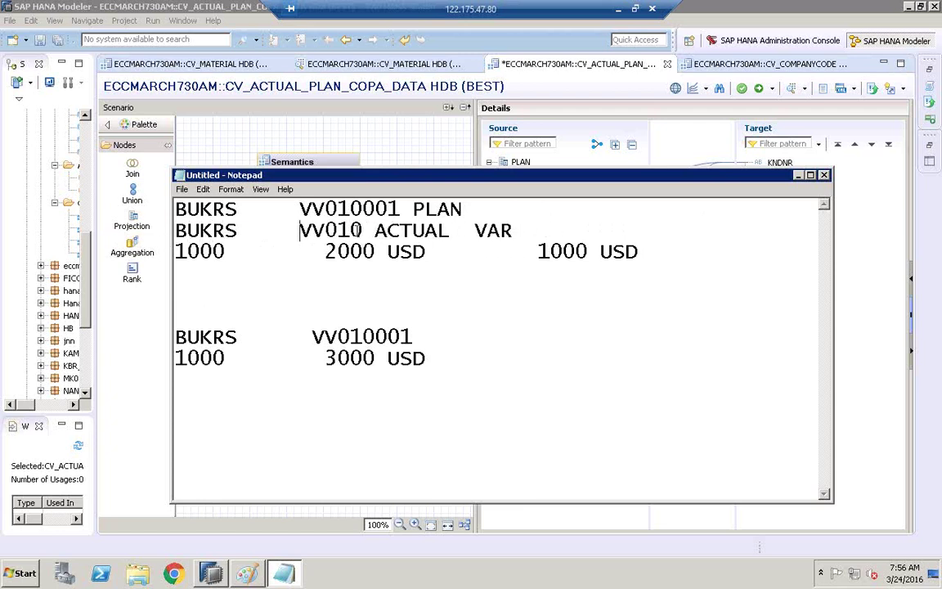
- Add a plan values row 1000, 1000 USD under the PLAN header
{"action": "left_click", "coordinate": [483, 206]}
{"action": "key", "text": "Return"}
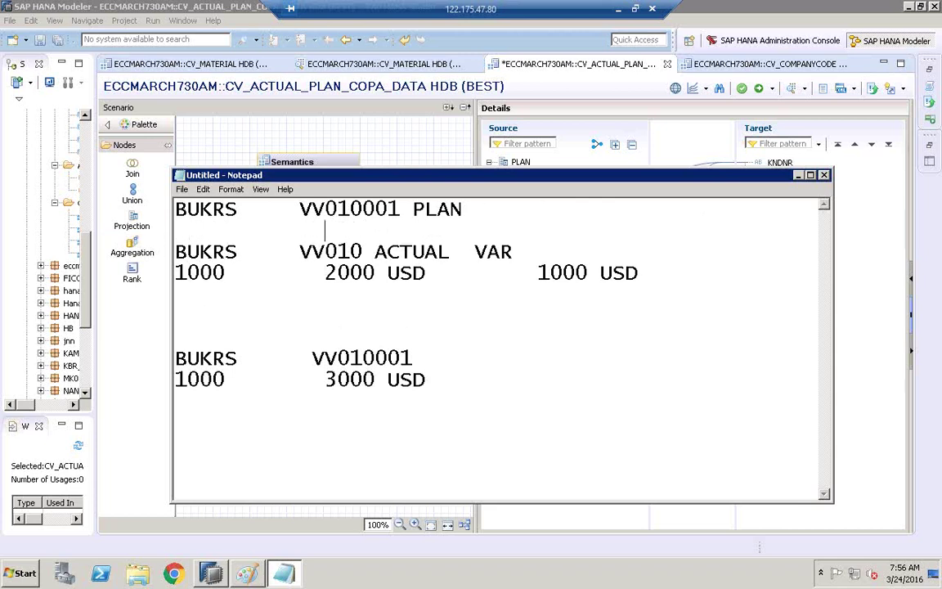
{"action": "left_click", "coordinate": [181, 227]}
{"action": "type", "text": "1000"}
{"action": "left_click", "coordinate": [318, 229]}
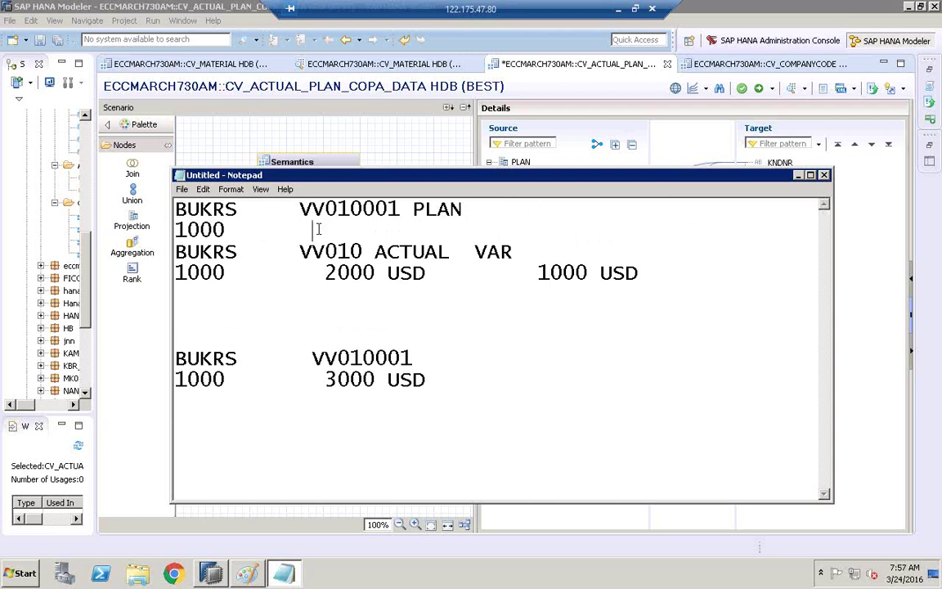
{"action": "type", "text": "1000 USD"}
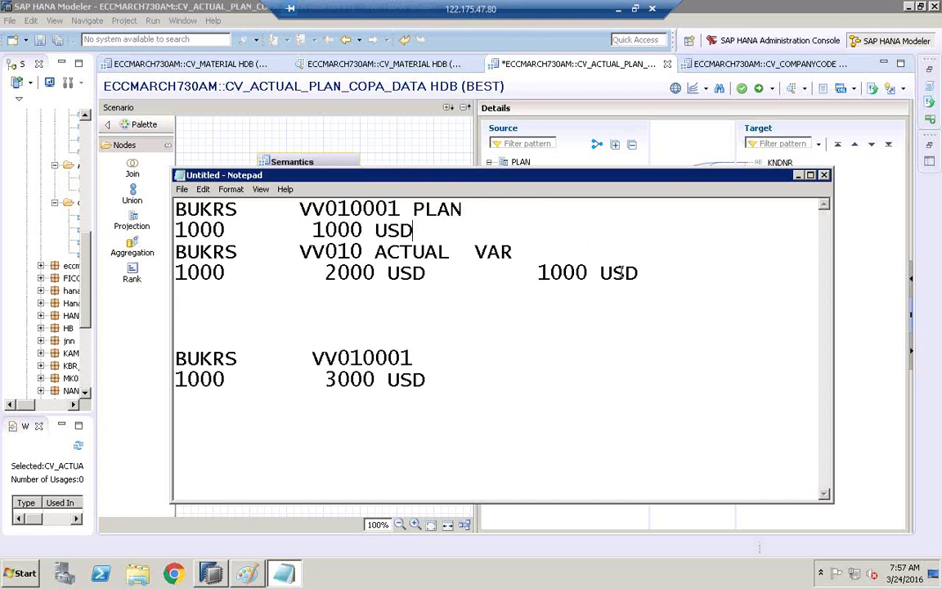
- Delete the leftover 1000 USD amount and the VAR heading from the ACTUAL block
{"action": "left_click", "coordinate": [654, 278]}
{"action": "key", "text": "BackSpace"}
{"action": "key", "text": "BackSpace"}
{"action": "key", "text": "BackSpace"}
{"action": "key", "text": "BackSpace"}
{"action": "key", "text": "BackSpace"}
{"action": "key", "text": "BackSpace"}
{"action": "key", "text": "BackSpace"}
{"action": "key", "text": "BackSpace"}
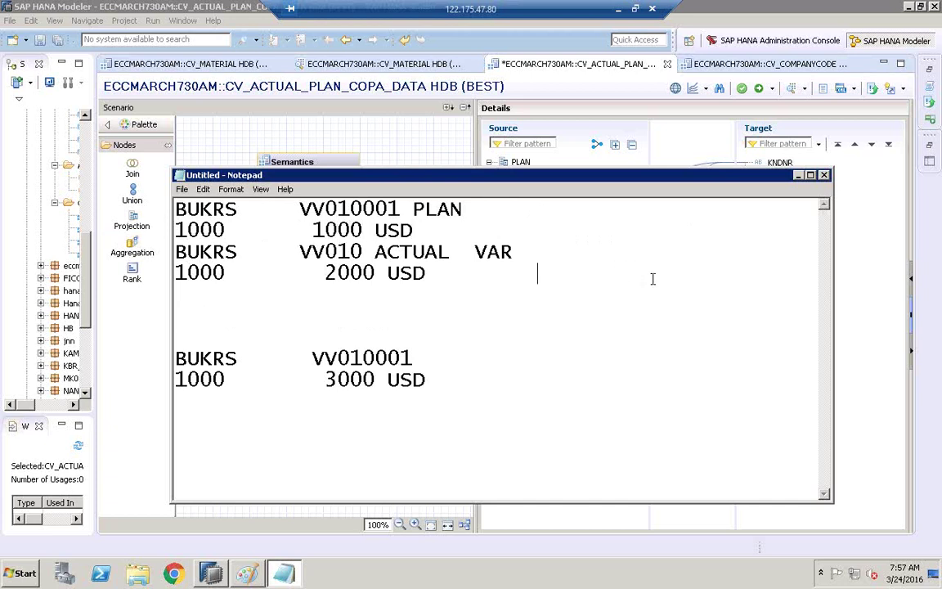
{"action": "left_click", "coordinate": [515, 252]}
{"action": "key", "text": "BackSpace"}
{"action": "key", "text": "BackSpace"}
{"action": "key", "text": "BackSpace"}
{"action": "left_click", "coordinate": [436, 276]}
{"action": "left_click", "coordinate": [238, 206]}
{"action": "left_click", "coordinate": [239, 256]}
{"action": "left_click", "coordinate": [471, 211]}
{"action": "left_click", "coordinate": [462, 278]}
- Type a dashed separator line below the ACTUAL block
{"action": "left_click", "coordinate": [182, 321]}
{"action": "type", "text": "0"}
{"action": "key", "text": "BackSpace"}
{"action": "type", "text": "------------------------"}
{"action": "key", "text": "Return"}
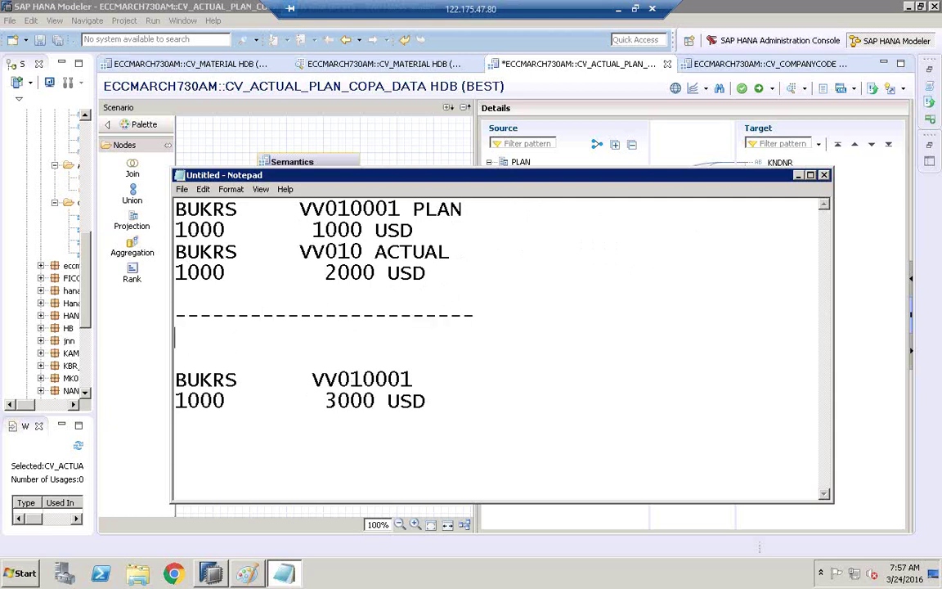
- Label the bottom block OUTPUT and start a dashed line ending in CE2IDEA under the PLAN values
{"action": "type", "text": "OUTPUT"}
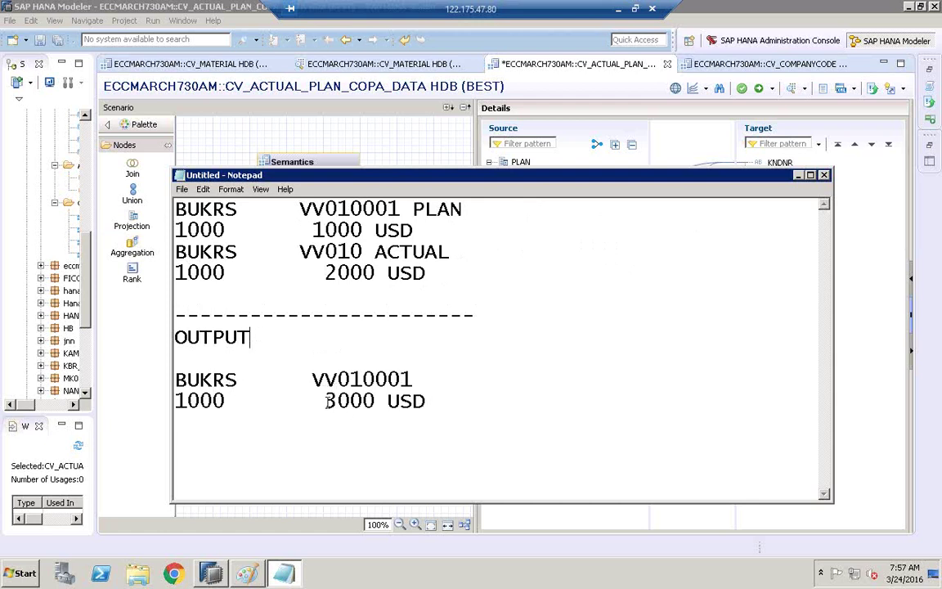
{"action": "left_click_drag", "start_coordinate": [326, 401], "coordinate": [450, 402]}
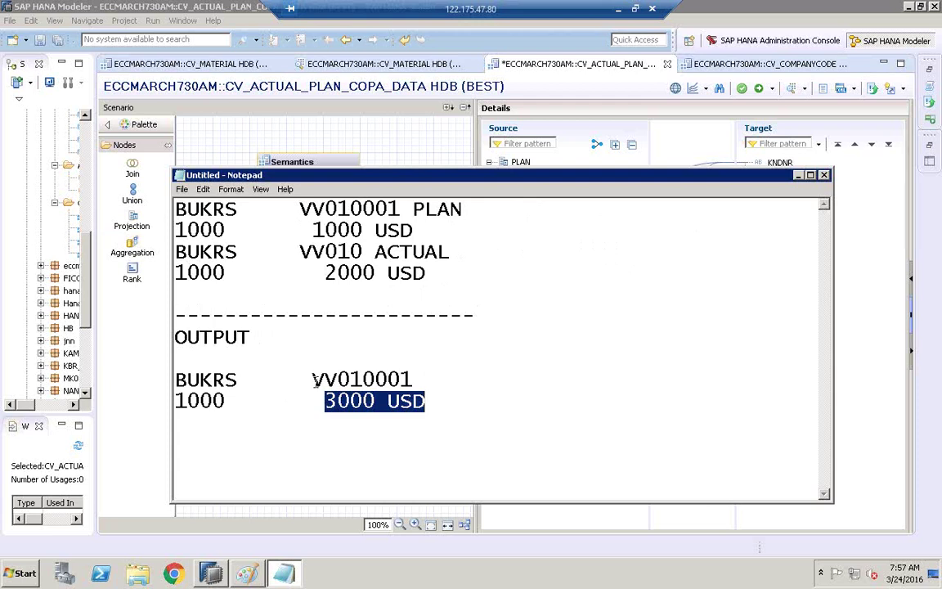
{"action": "left_click", "coordinate": [498, 209]}
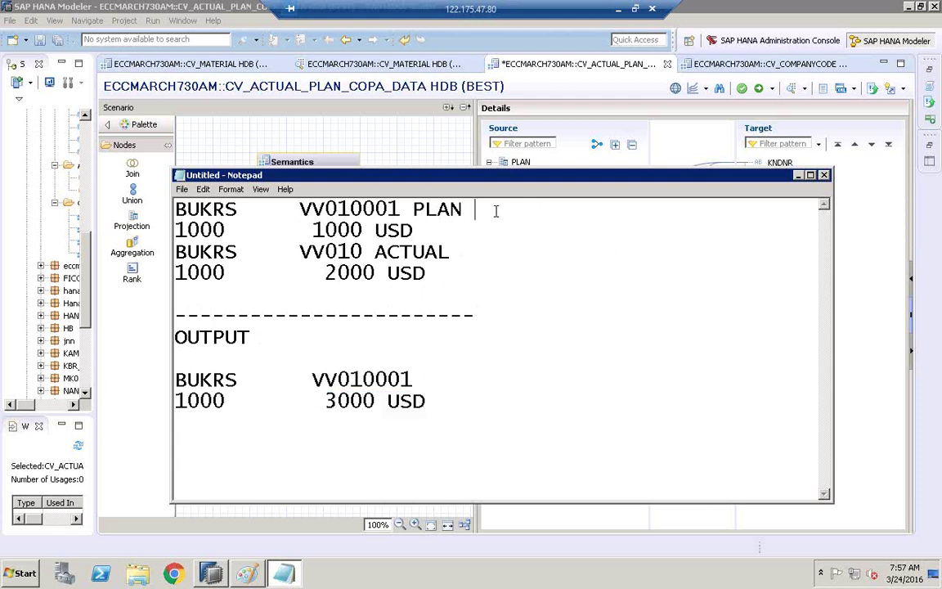
{"action": "left_click", "coordinate": [435, 231]}
{"action": "key", "text": "Return"}
{"action": "type", "text": "--"}
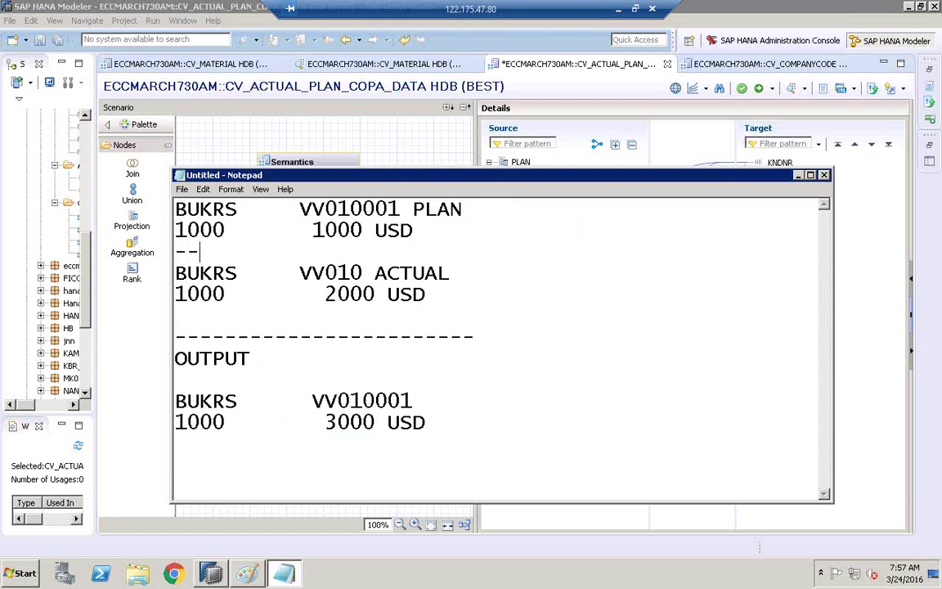
{"action": "type", "text": "-------------------------------------"}
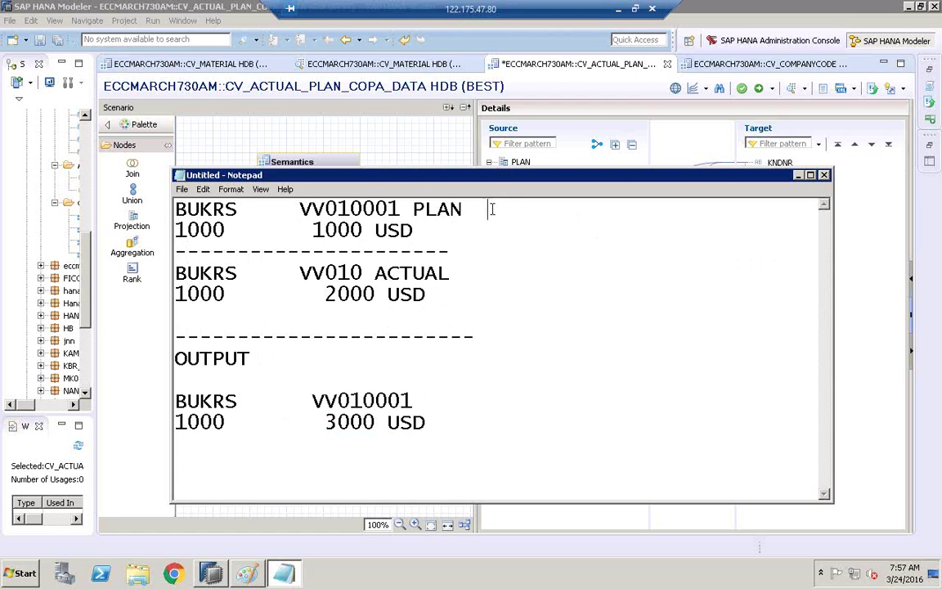
{"action": "type", "text": "CE2IDEA"}
- Add CE1IDEA IND to the ACTUAL header and extend the dashed separator
{"action": "left_click", "coordinate": [470, 273]}
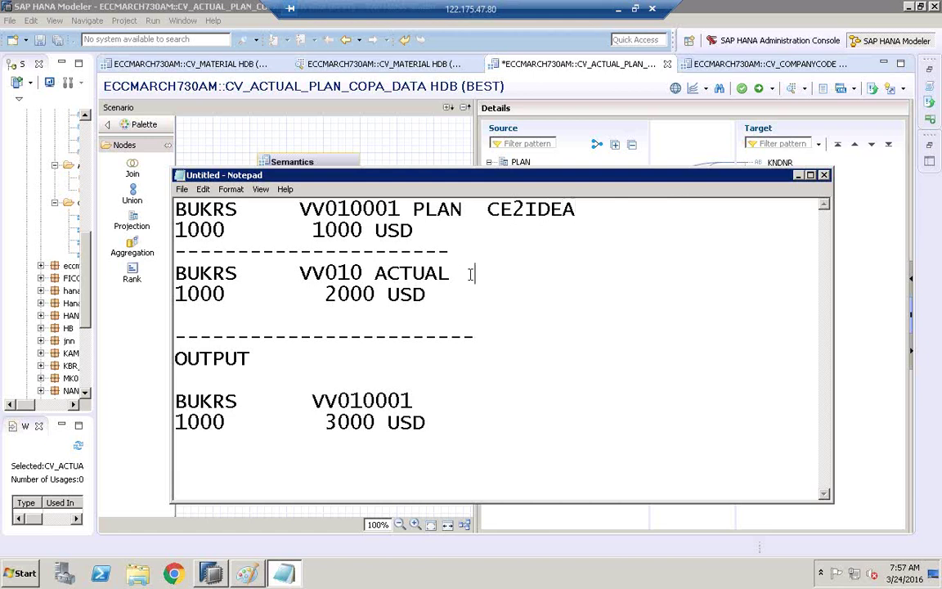
{"action": "type", "text": "CE1IDEA"}
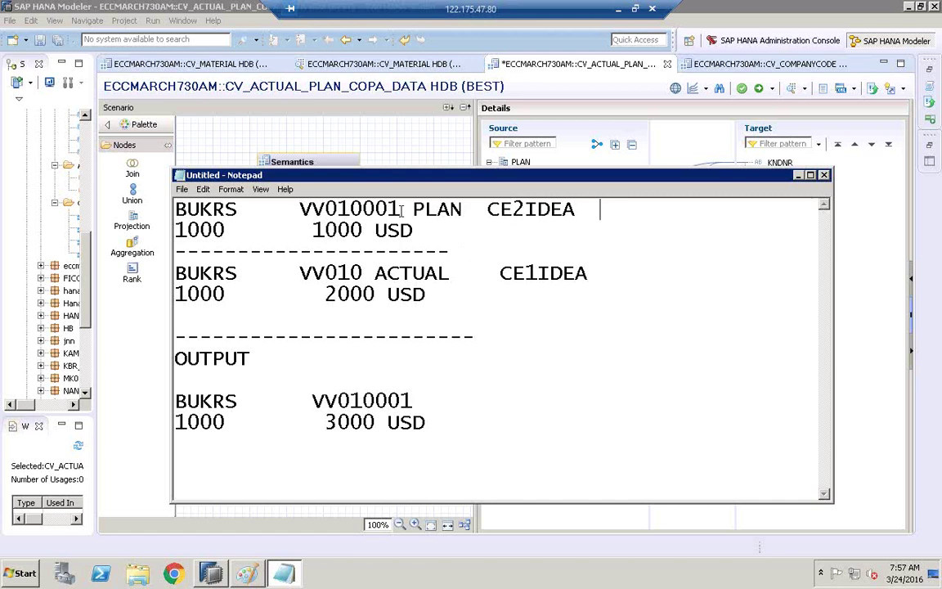
{"action": "type", "text": " IND"}
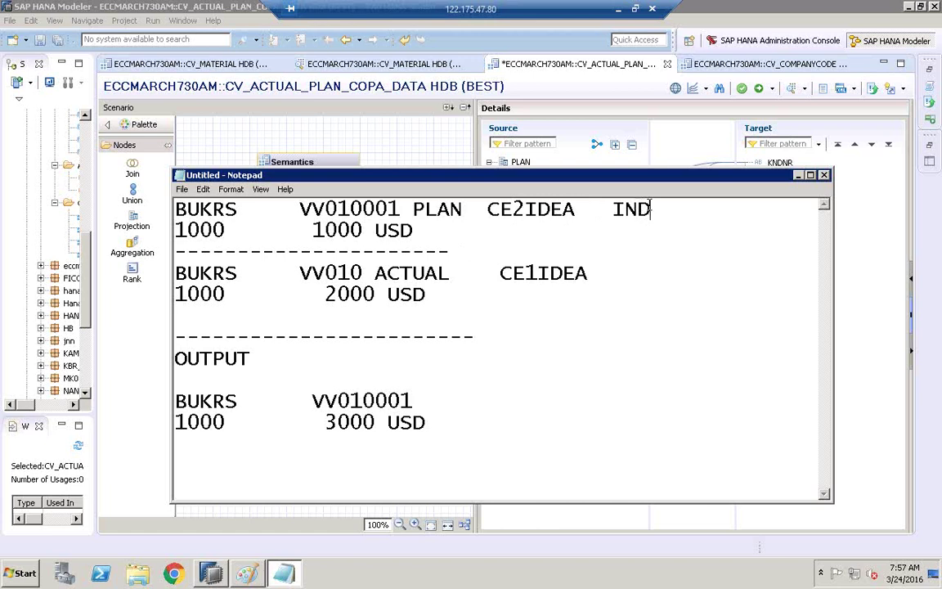
{"action": "left_click_drag", "start_coordinate": [614, 210], "coordinate": [654, 207]}
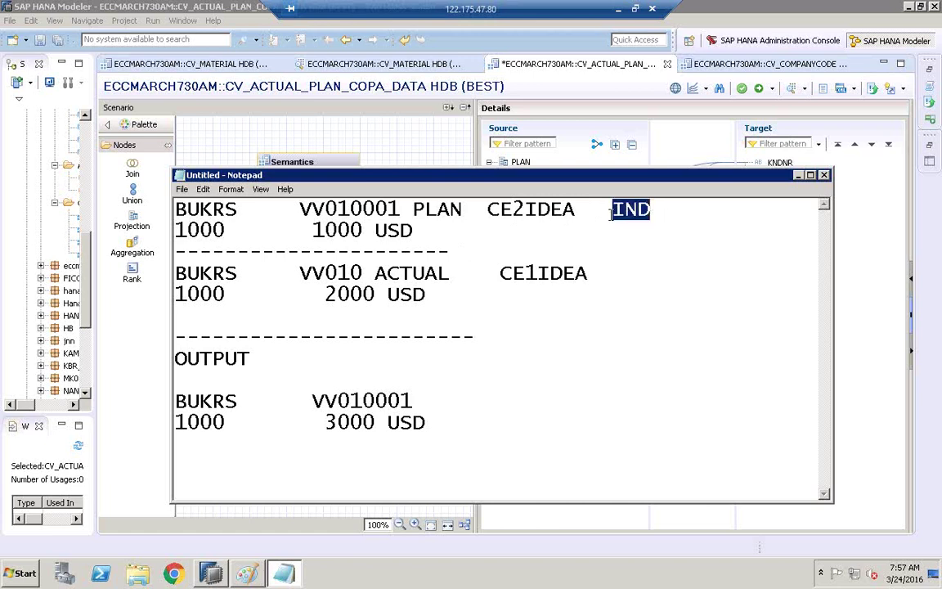
{"action": "left_click", "coordinate": [662, 215]}
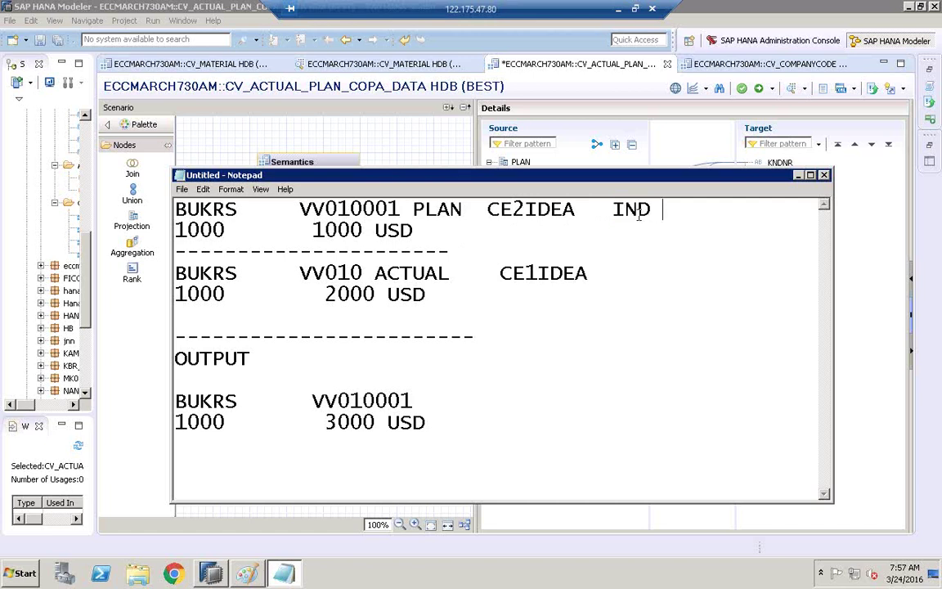
{"action": "left_click_drag", "start_coordinate": [615, 211], "coordinate": [651, 211]}
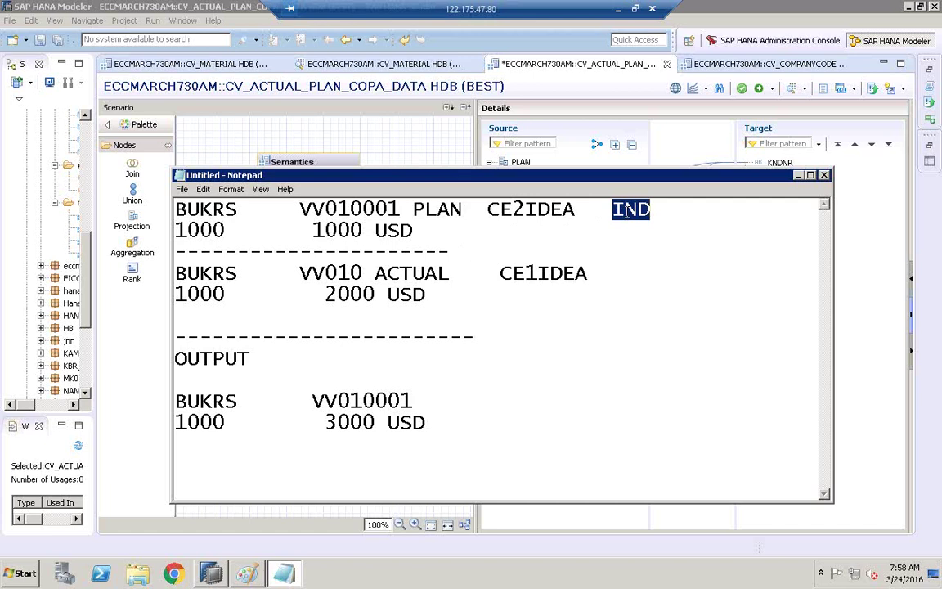
{"action": "left_click_drag", "start_coordinate": [576, 212], "coordinate": [493, 211]}
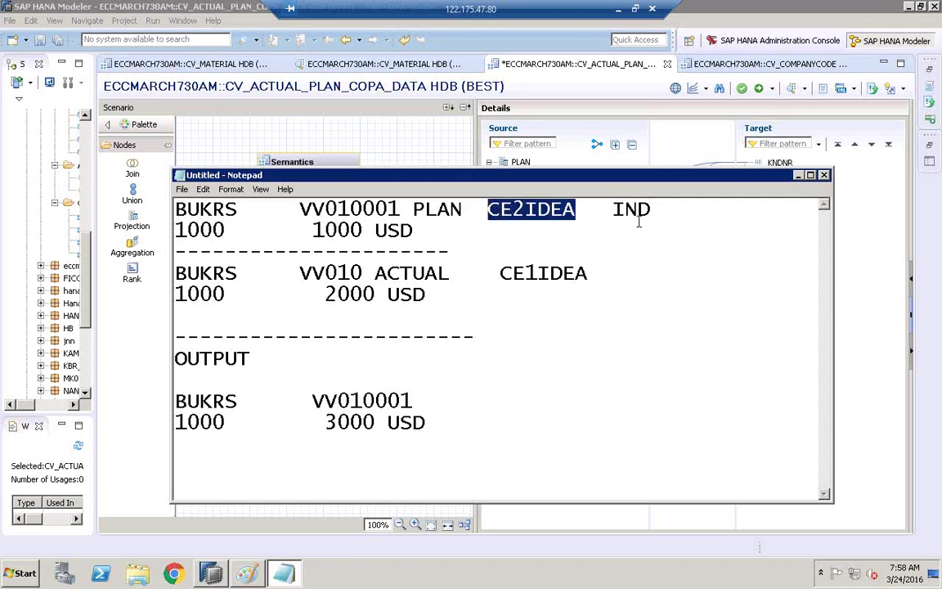
{"action": "left_click", "coordinate": [478, 249]}
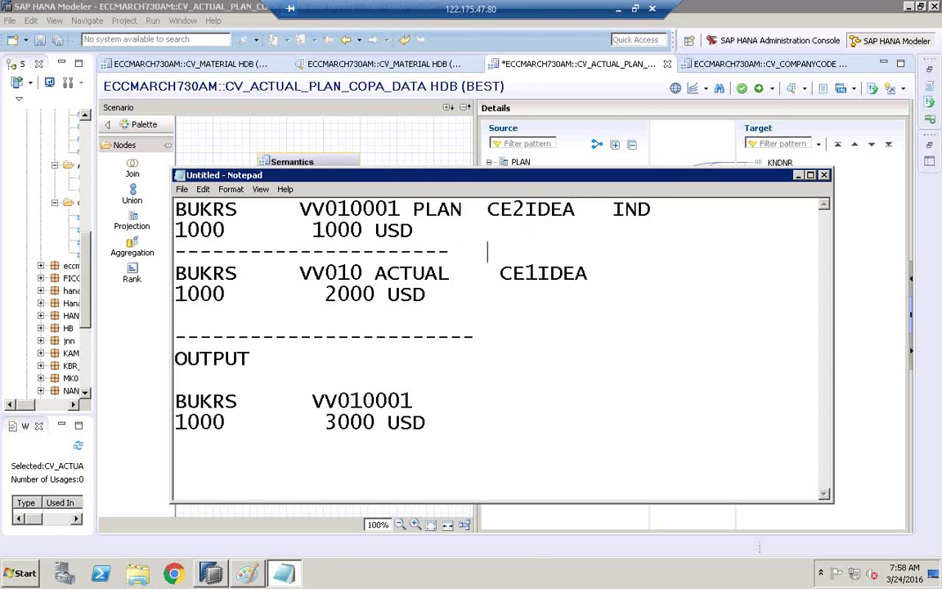
{"action": "type", "text": "-------------------"}
- Add PLAN IND and ACTUAL to the amount rows and delete the old 3000 USD output rows
{"action": "left_click", "coordinate": [505, 238]}
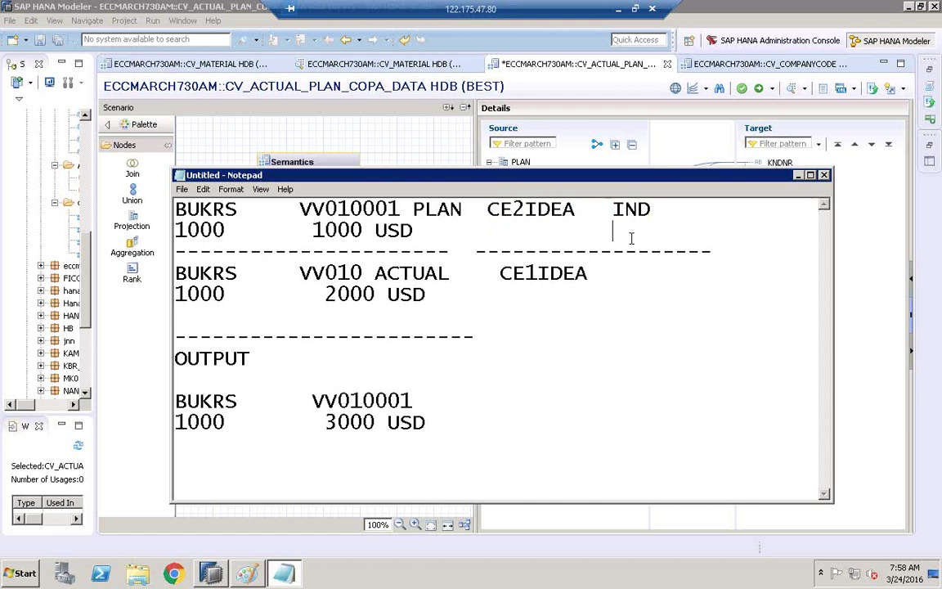
{"action": "type", "text": "PLAN"}
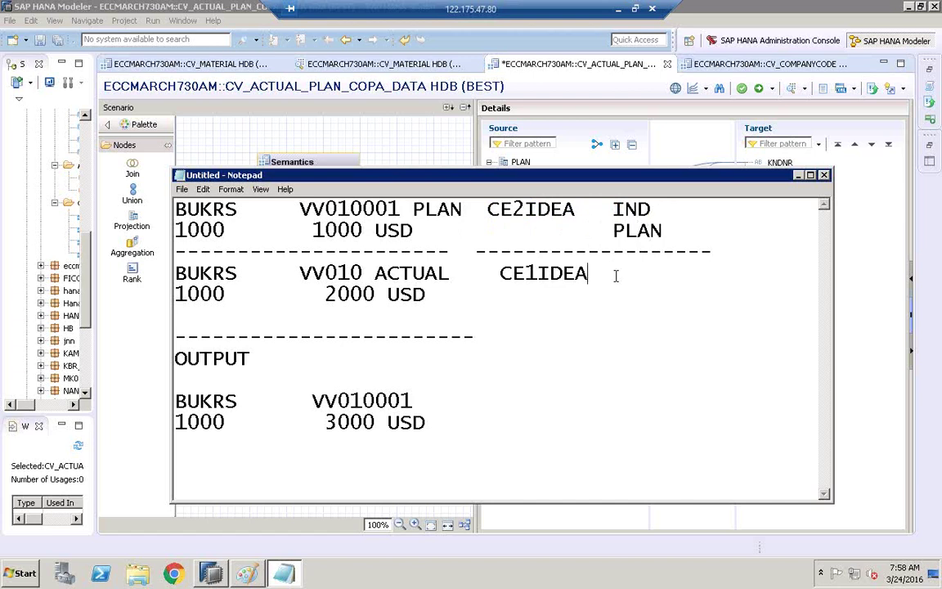
{"action": "type", "text": "   IND"}
{"action": "left_click", "coordinate": [448, 293]}
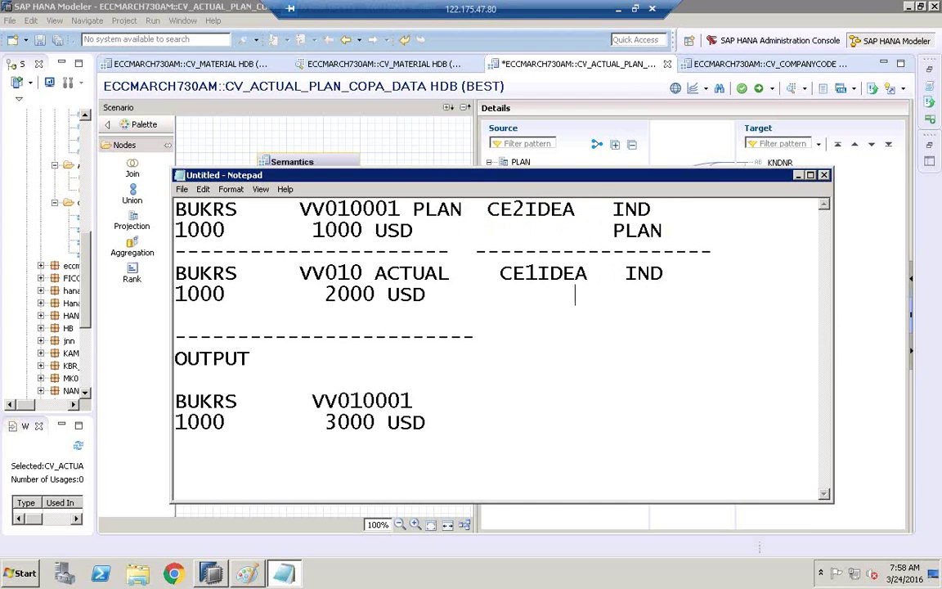
{"action": "type", "text": "ACTUAL"}
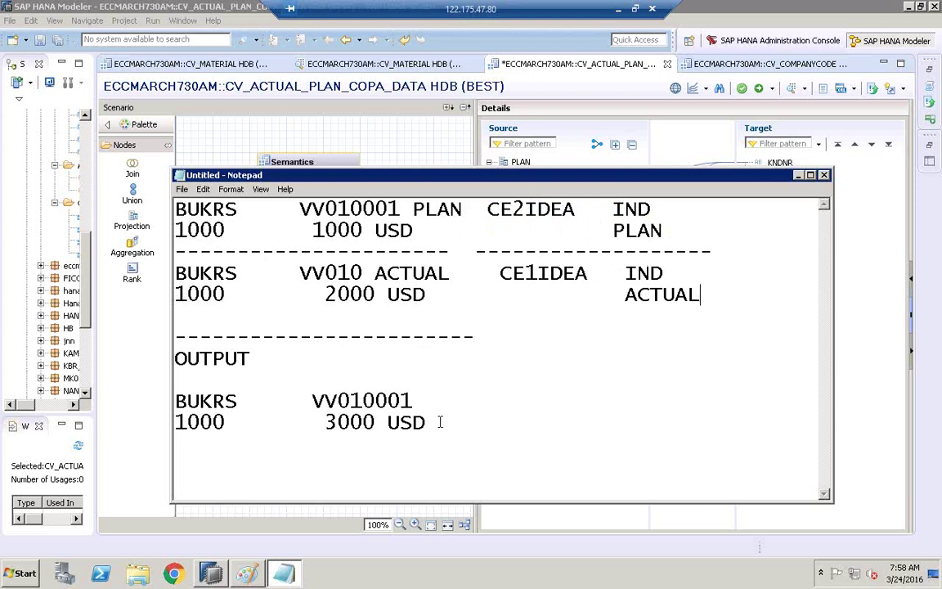
{"action": "left_click_drag", "start_coordinate": [438, 423], "coordinate": [165, 390]}
{"action": "key", "text": "BackSpace"}
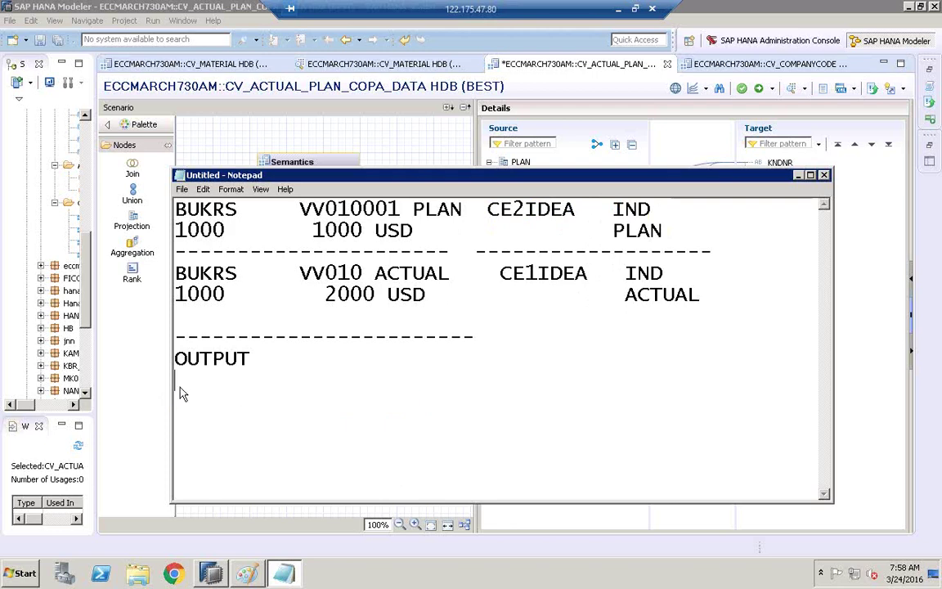
- Copy both blocks under OUTPUT and retitle it 'OUTPUT - UNION WITH CONSTANT VALUES'
{"action": "left_click_drag", "start_coordinate": [787, 296], "coordinate": [166, 211]}
{"action": "key", "text": "ctrl+c"}
{"action": "left_click", "coordinate": [257, 355]}
{"action": "key", "text": "Return"}
{"action": "key", "text": "Return"}
{"action": "key", "text": "ctrl+v"}
{"action": "left_click", "coordinate": [251, 337]}
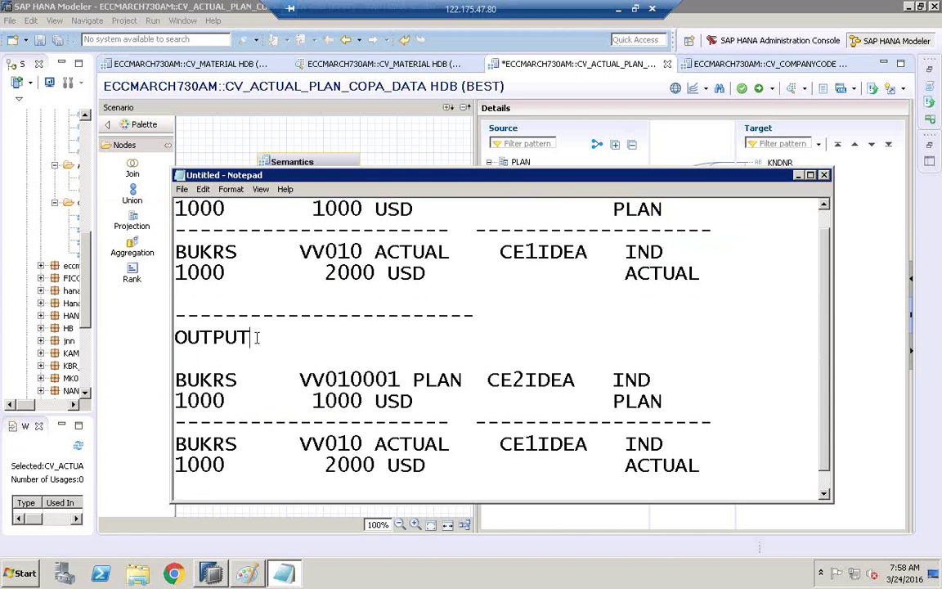
{"action": "double_click", "coordinate": [249, 337]}
{"action": "left_click", "coordinate": [362, 342]}
{"action": "type", "text": "- UNION WI"}
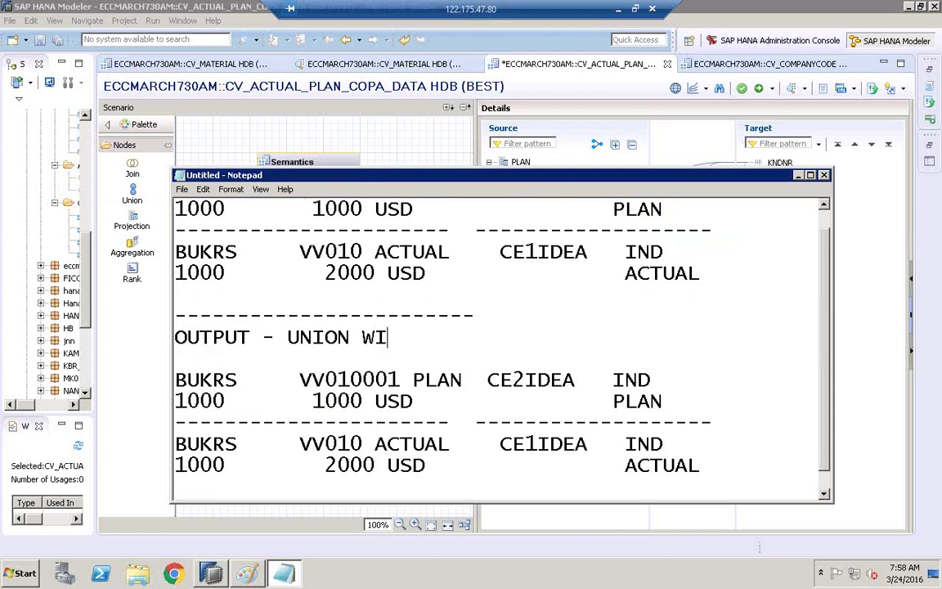
{"action": "type", "text": "TH CONS"}
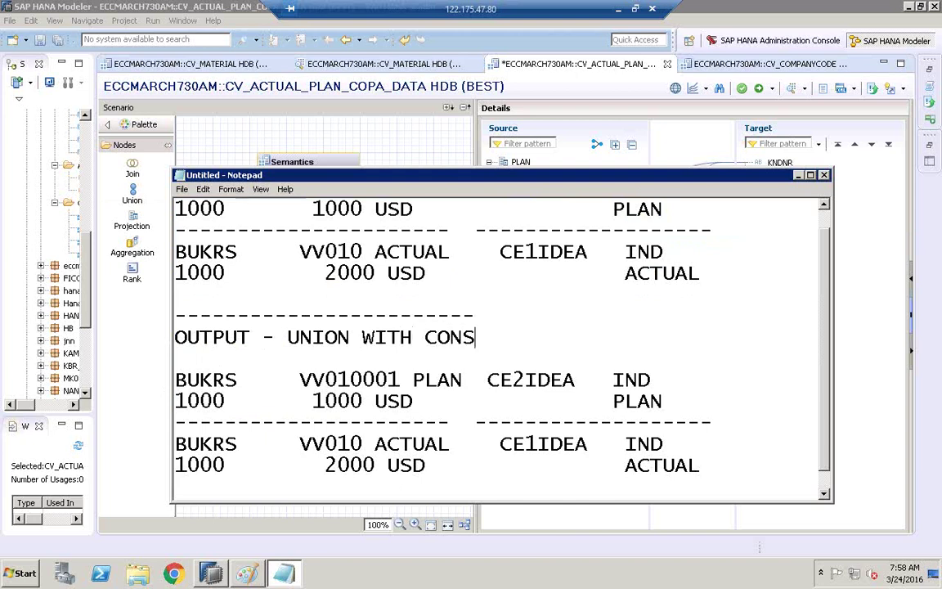
{"action": "type", "text": "TANT VALUES"}
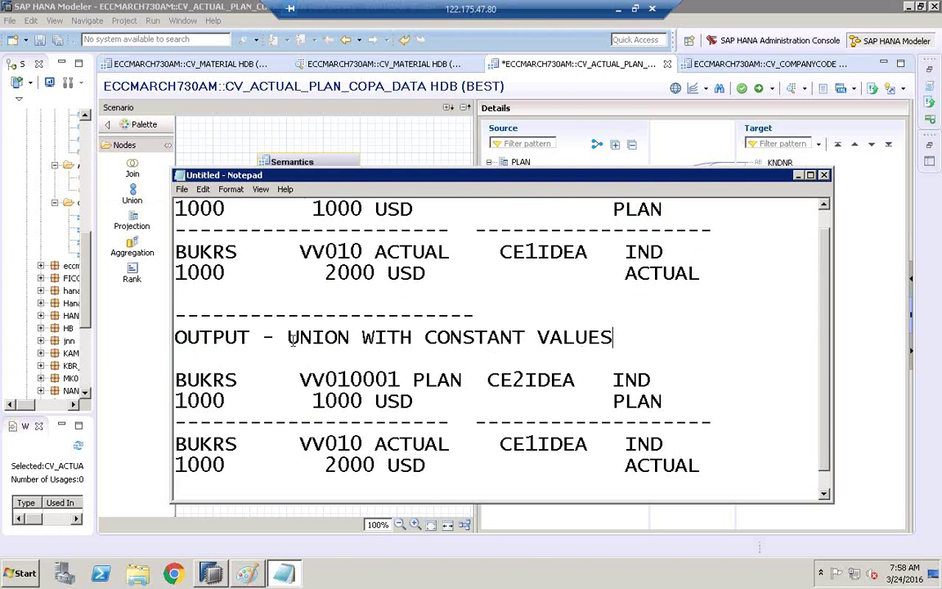
- Highlight UNION, CONSTANT VALUES, IND and the constant PLAN and ACTUAL values, then minimize Notepad
{"action": "left_click_drag", "start_coordinate": [292, 339], "coordinate": [343, 338]}
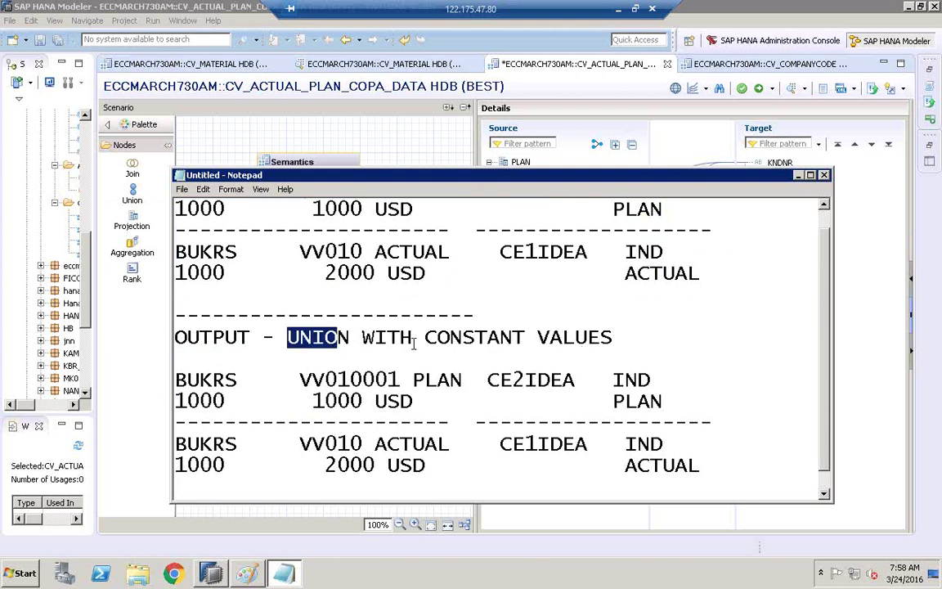
{"action": "left_click_drag", "start_coordinate": [425, 342], "coordinate": [624, 328]}
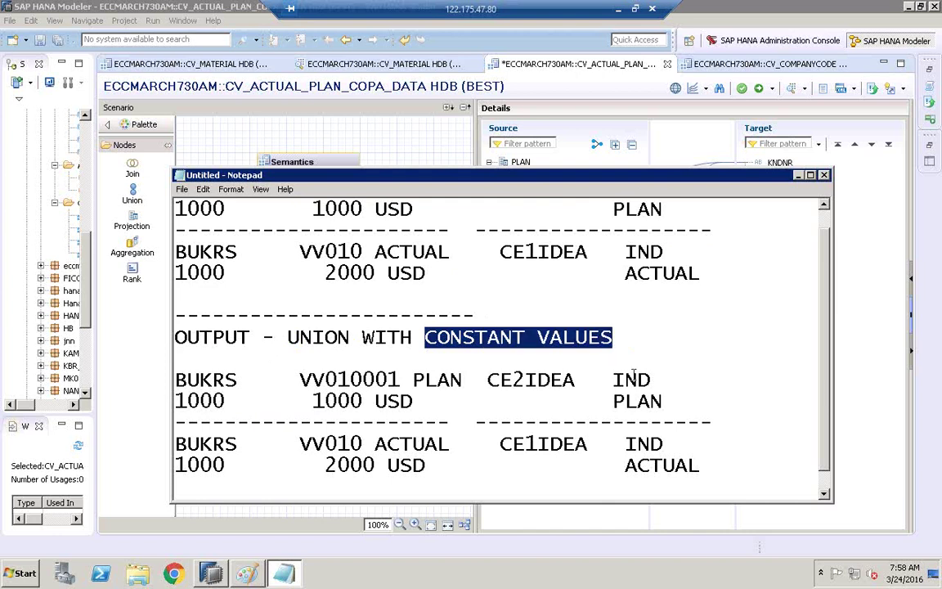
{"action": "scroll", "coordinate": [654, 397], "scroll_direction": "down", "scroll_amount": 1}
{"action": "left_click_drag", "start_coordinate": [652, 358], "coordinate": [615, 359]}
{"action": "left_click_drag", "start_coordinate": [667, 376], "coordinate": [610, 381]}
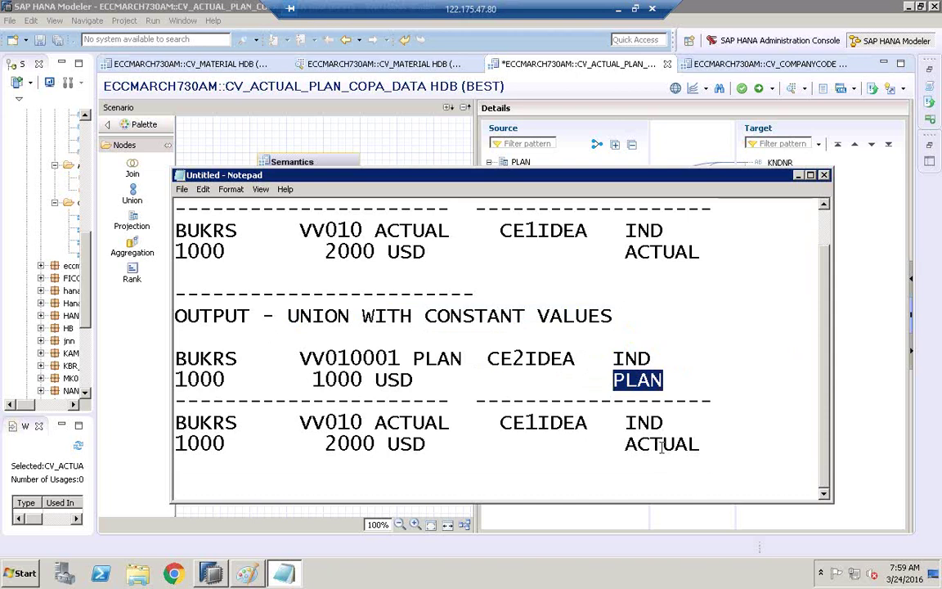
{"action": "left_click", "coordinate": [652, 398]}
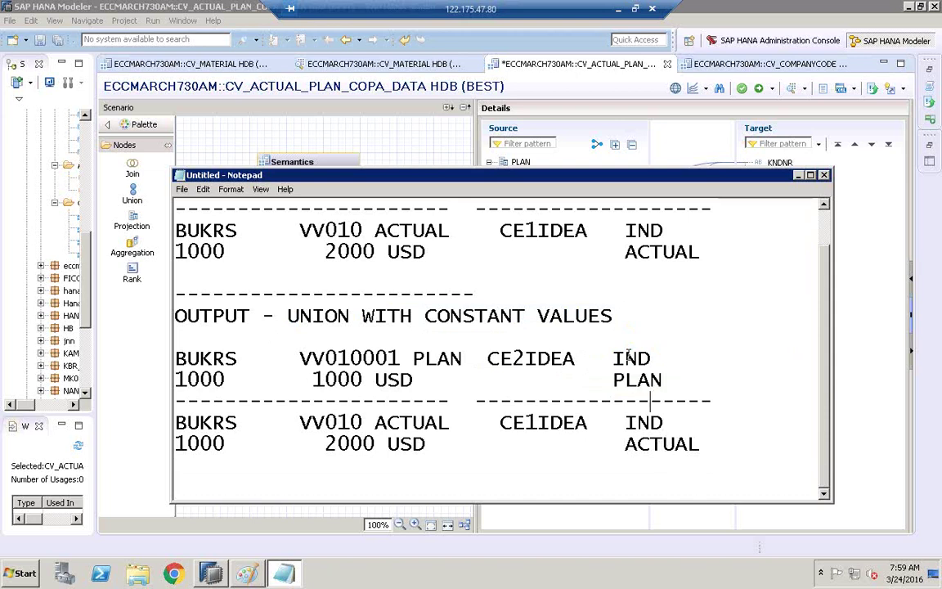
{"action": "left_click_drag", "start_coordinate": [614, 359], "coordinate": [657, 357]}
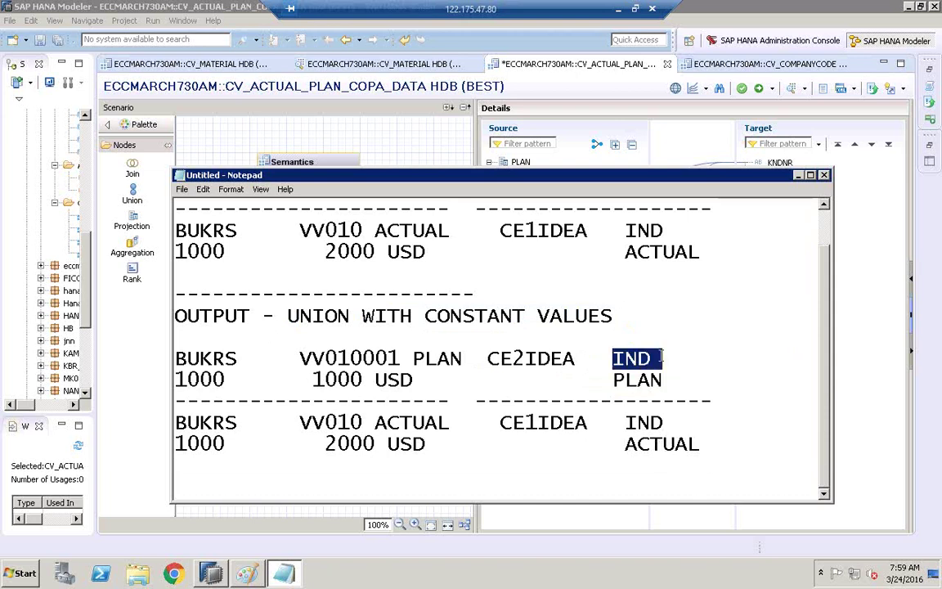
{"action": "left_click", "coordinate": [615, 379]}
{"action": "left_click_drag", "start_coordinate": [614, 379], "coordinate": [662, 380]}
{"action": "left_click_drag", "start_coordinate": [626, 444], "coordinate": [701, 444]}
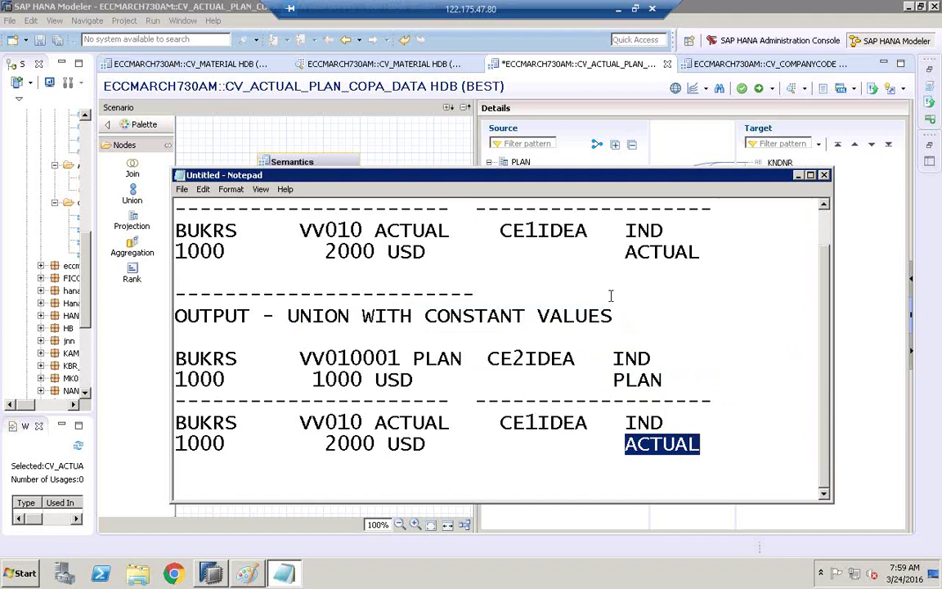
{"action": "left_click", "coordinate": [797, 175]}
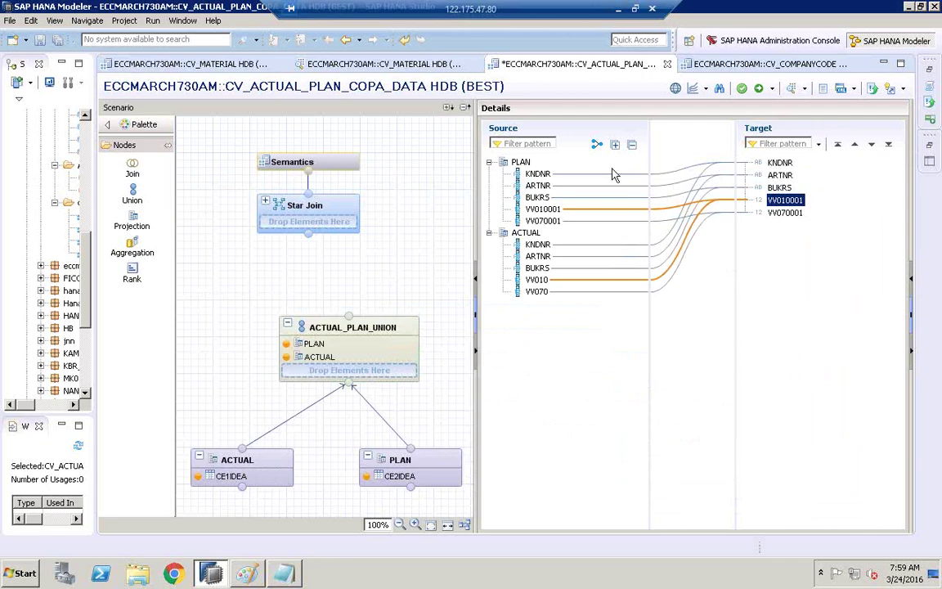
- Widen the union's mapping Details area and start creating a new target column
{"action": "left_click", "coordinate": [475, 199]}
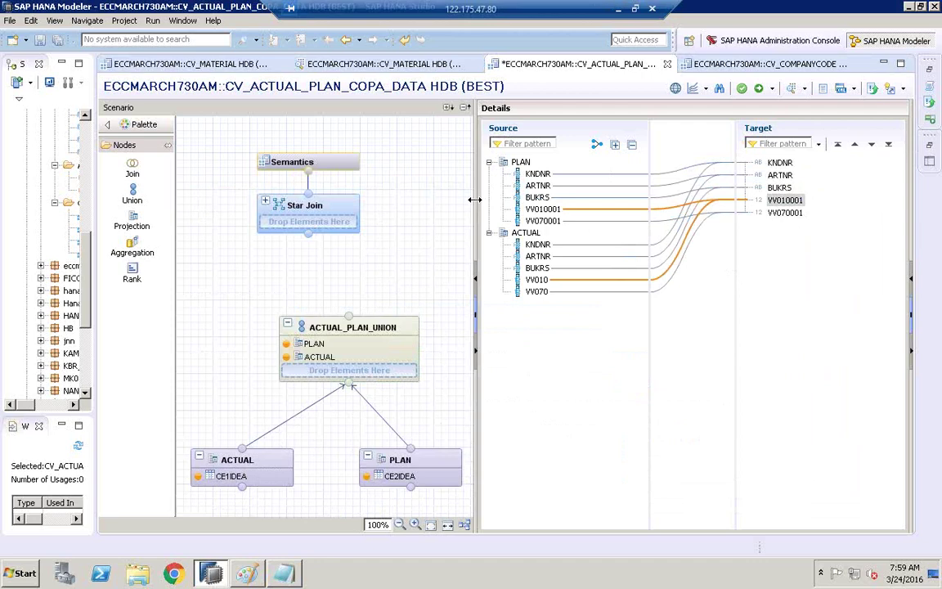
{"action": "left_click_drag", "start_coordinate": [475, 200], "coordinate": [361, 206]}
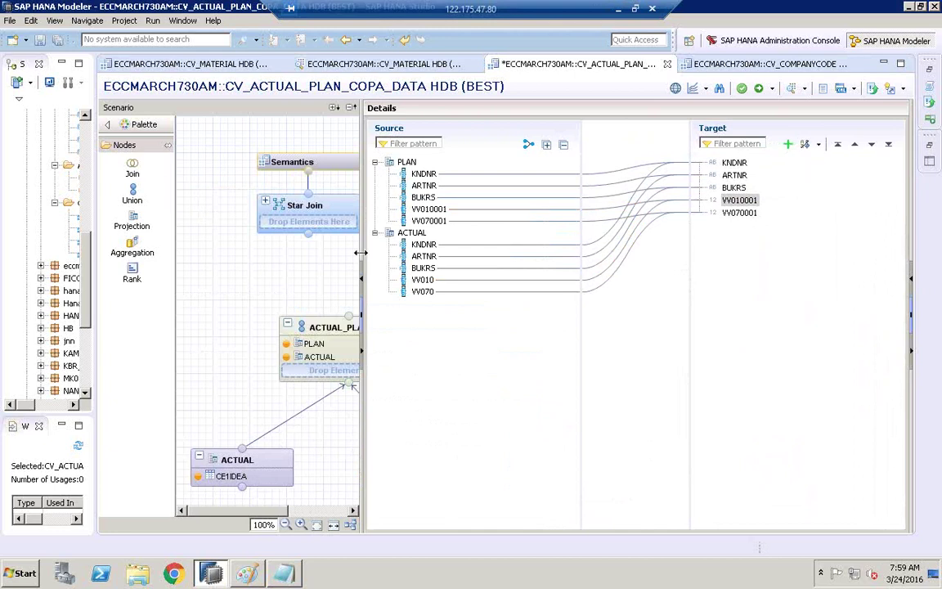
{"action": "left_click_drag", "start_coordinate": [361, 228], "coordinate": [502, 232]}
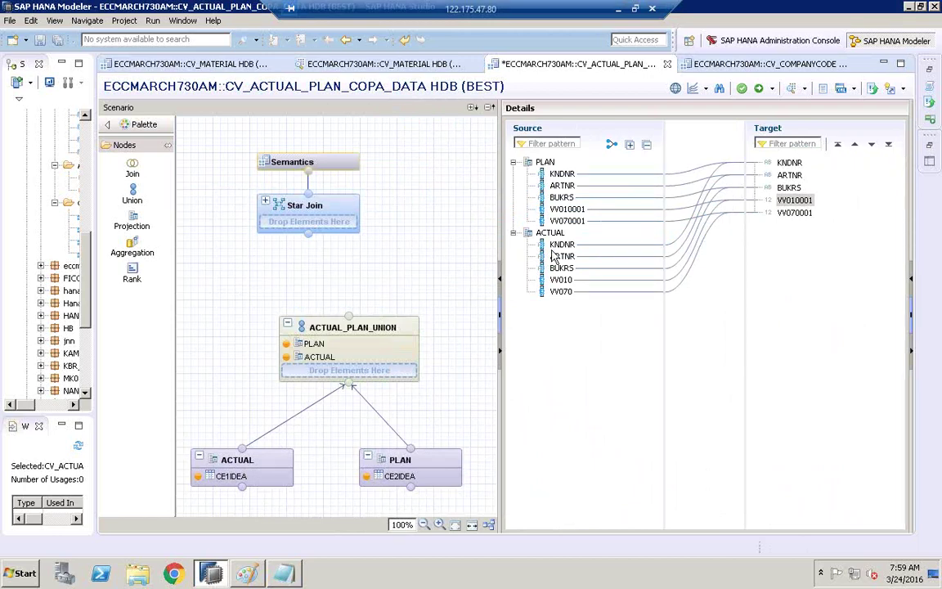
{"action": "left_click_drag", "start_coordinate": [496, 253], "coordinate": [352, 260]}
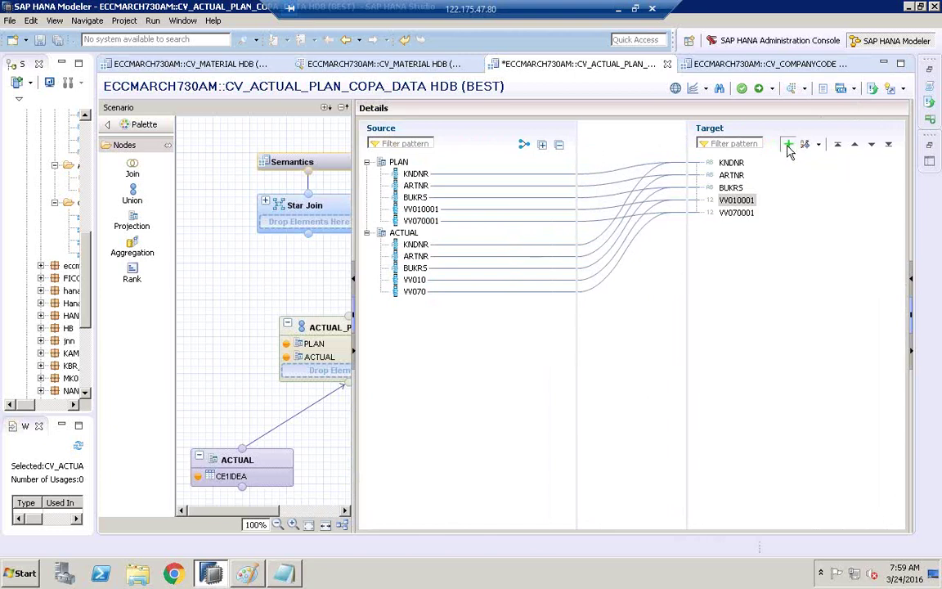
{"action": "left_click", "coordinate": [788, 147]}
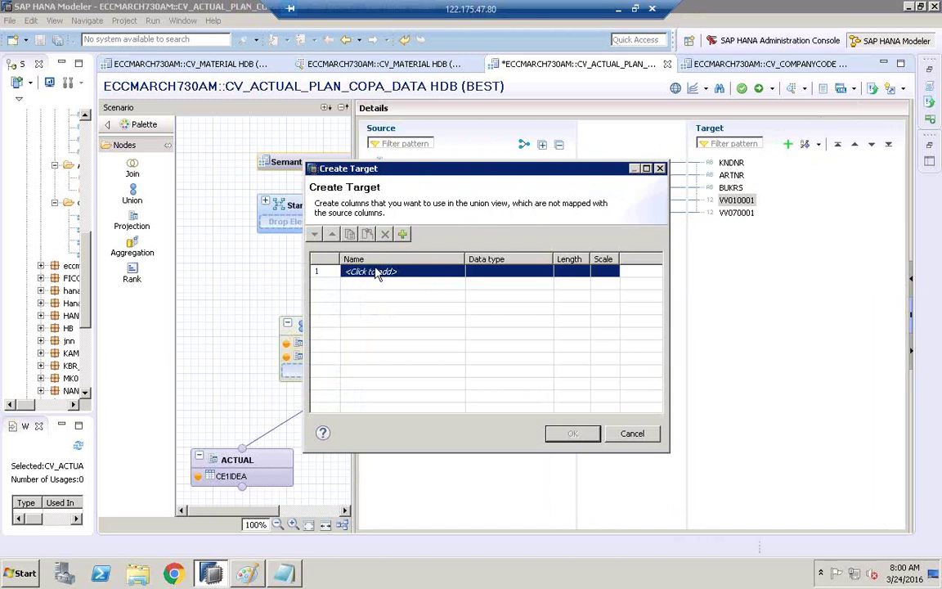
- Create an IND target column (VARCHAR 10) in ACTUAL_PLAN_UNION and right-click it
{"action": "left_click", "coordinate": [378, 272]}
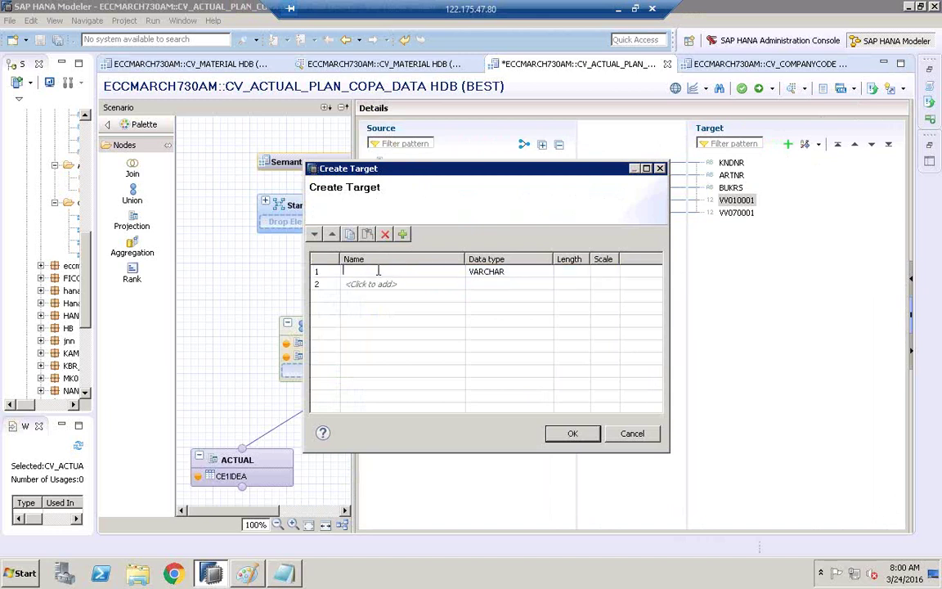
{"action": "type", "text": "IND"}
{"action": "left_click", "coordinate": [564, 272]}
{"action": "left_click", "coordinate": [572, 434]}
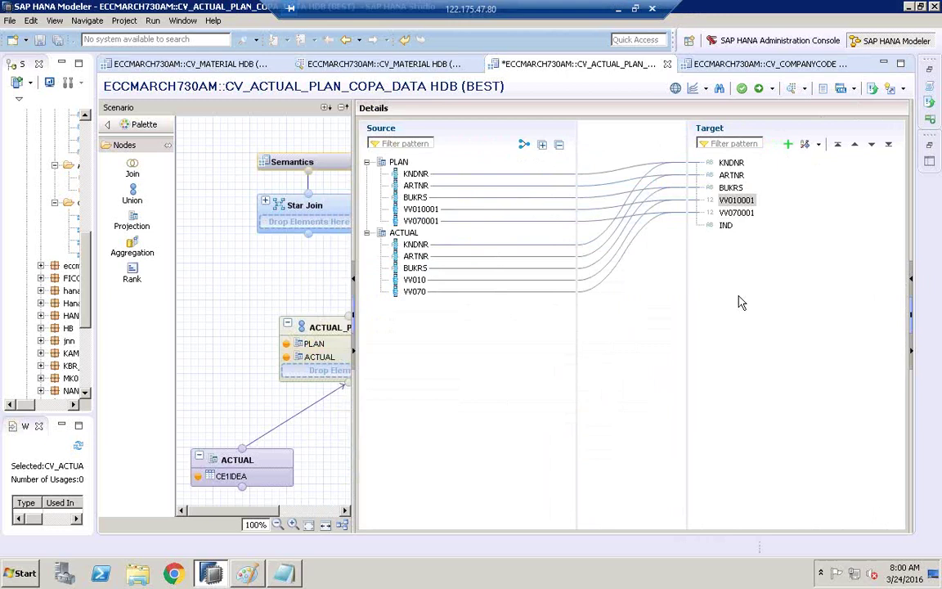
{"action": "left_click", "coordinate": [728, 227]}
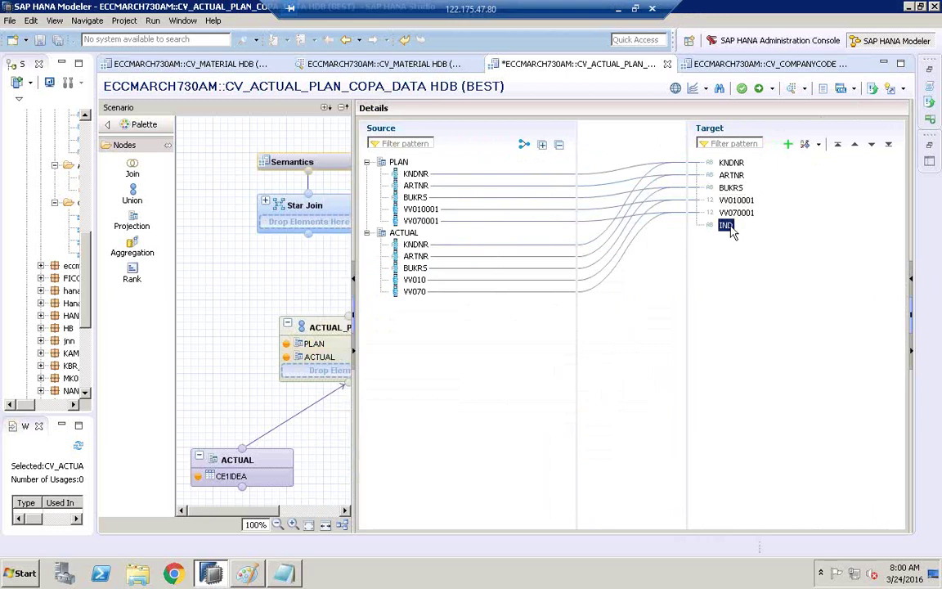
{"action": "right_click", "coordinate": [732, 233]}
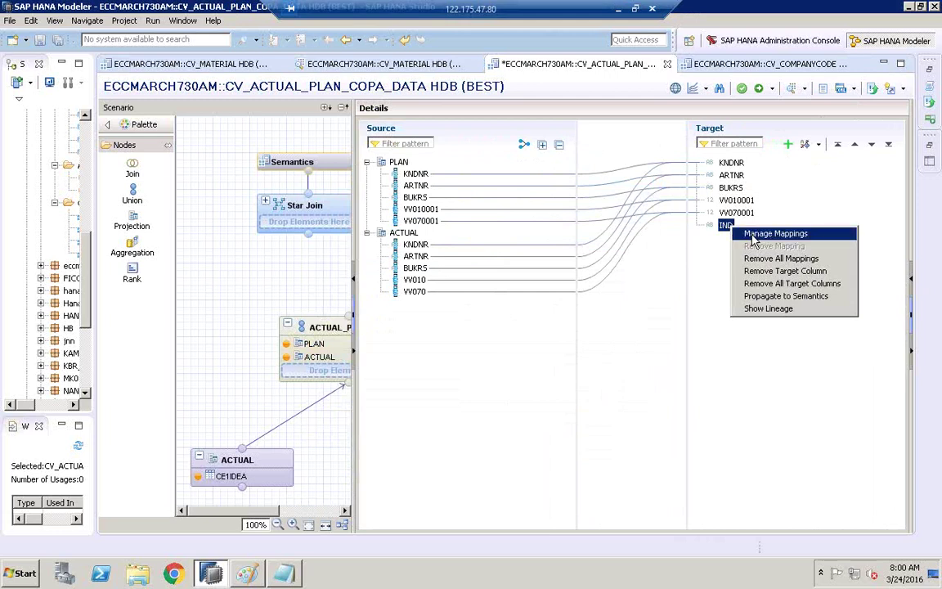
- In Manage Mappings, give IND constant 'actual' for the ACTUAL source and 'plan' for PLAN
{"action": "left_click", "coordinate": [753, 235]}
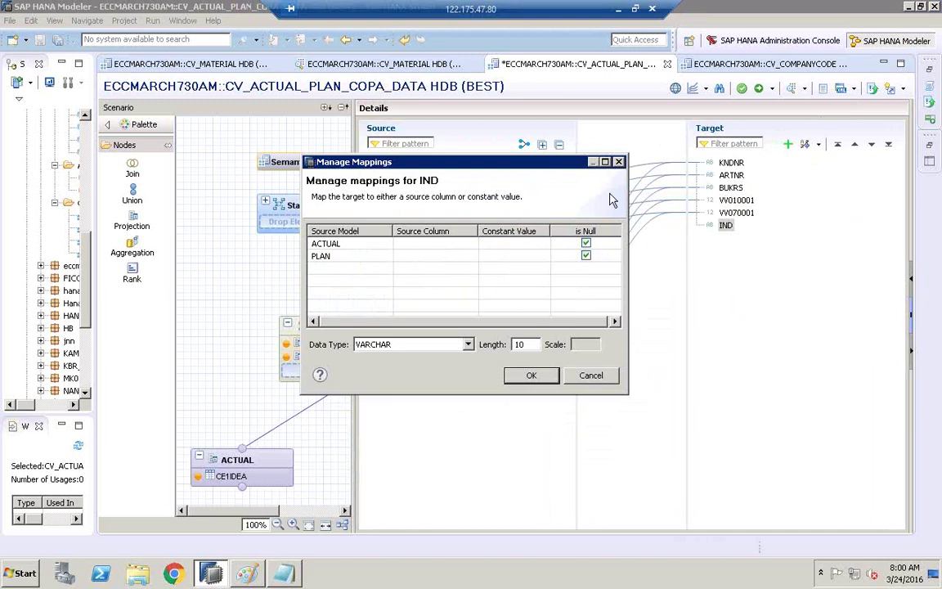
{"action": "left_click_drag", "start_coordinate": [571, 167], "coordinate": [589, 160]}
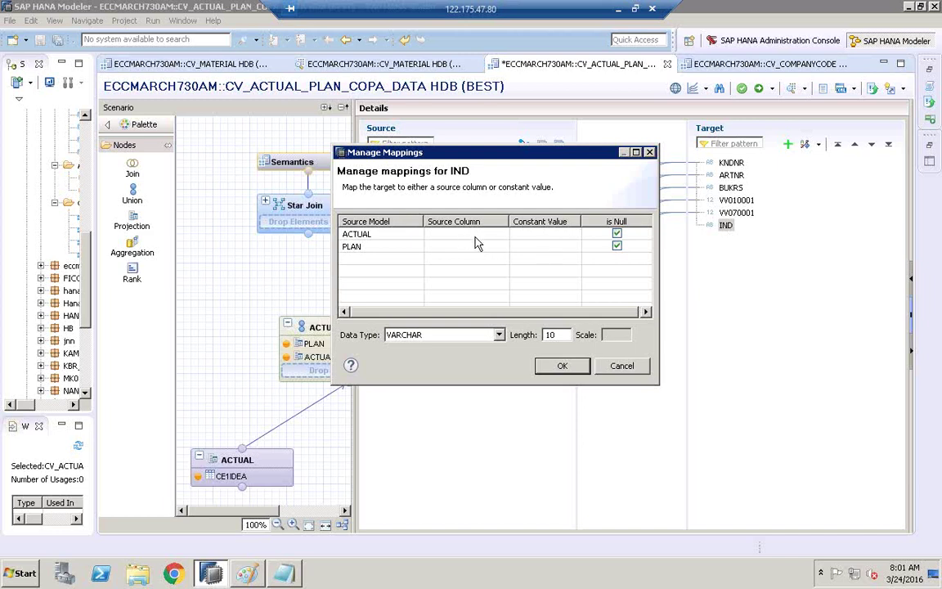
{"action": "left_click", "coordinate": [364, 236]}
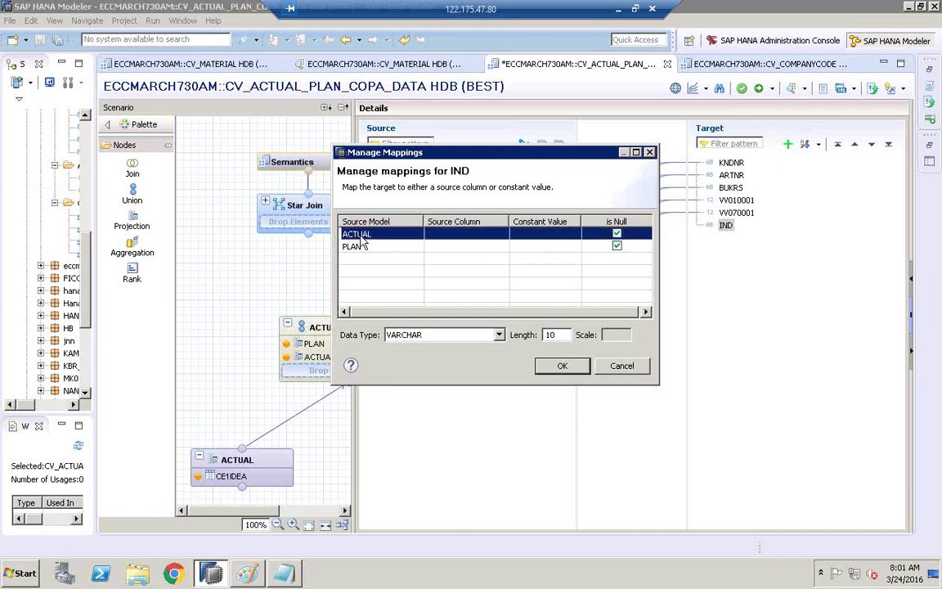
{"action": "left_click", "coordinate": [552, 244]}
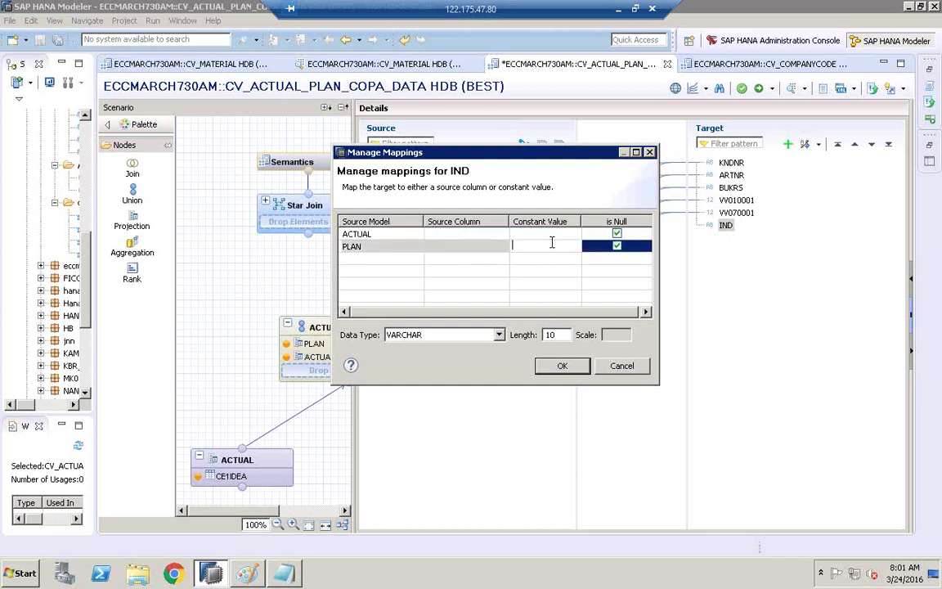
{"action": "left_click", "coordinate": [551, 236]}
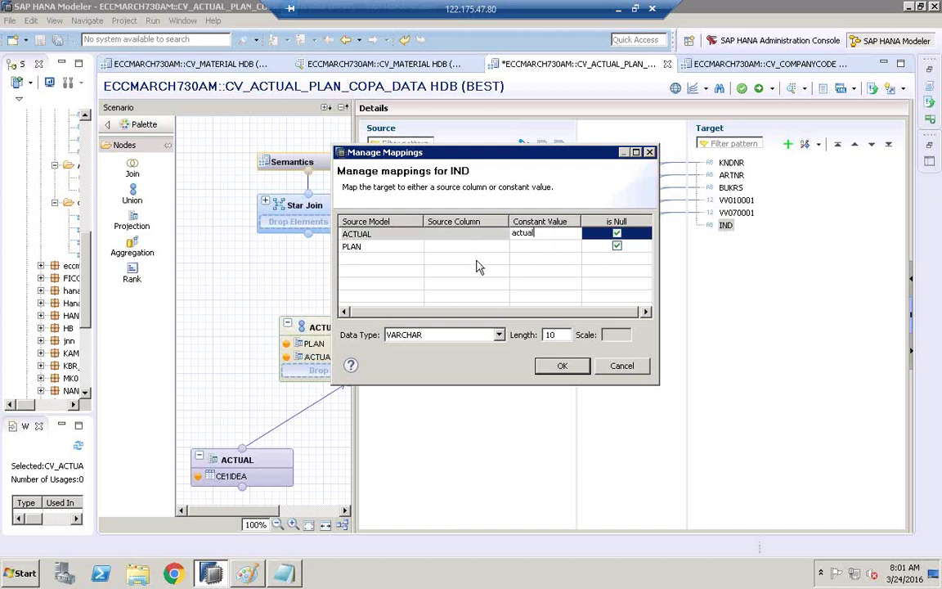
{"action": "left_click", "coordinate": [367, 253]}
{"action": "left_click", "coordinate": [526, 246]}
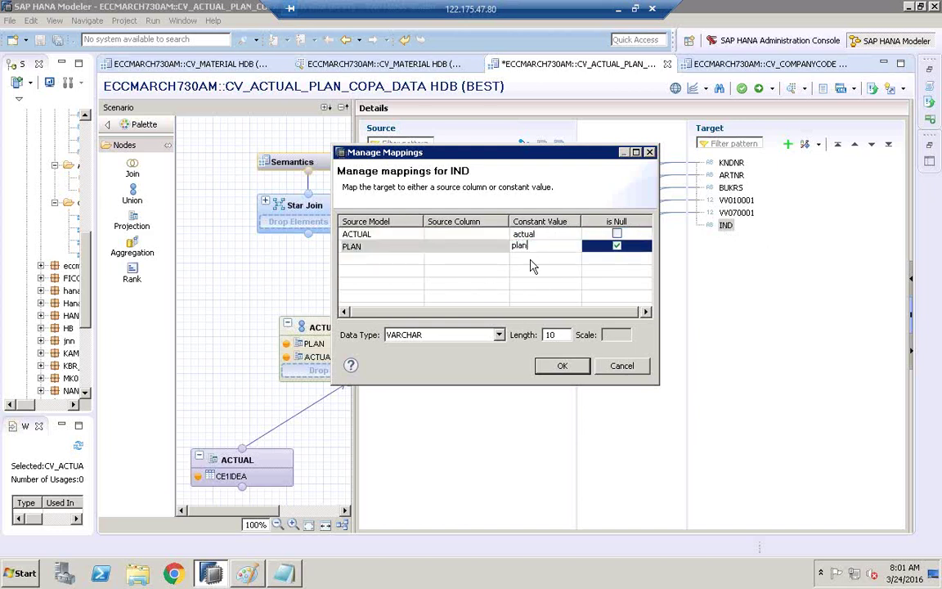
{"action": "key", "text": "Return"}
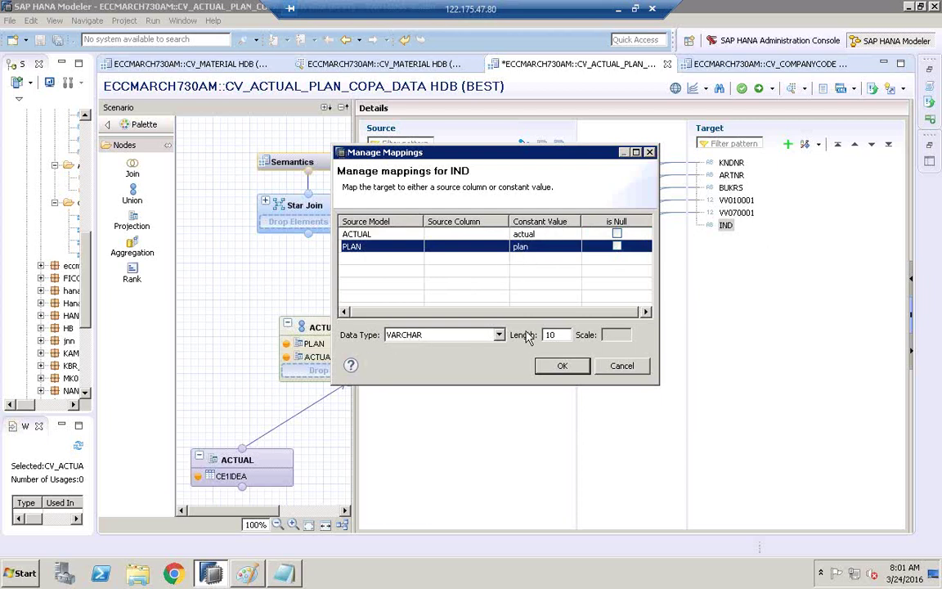
{"action": "left_click", "coordinate": [563, 365]}
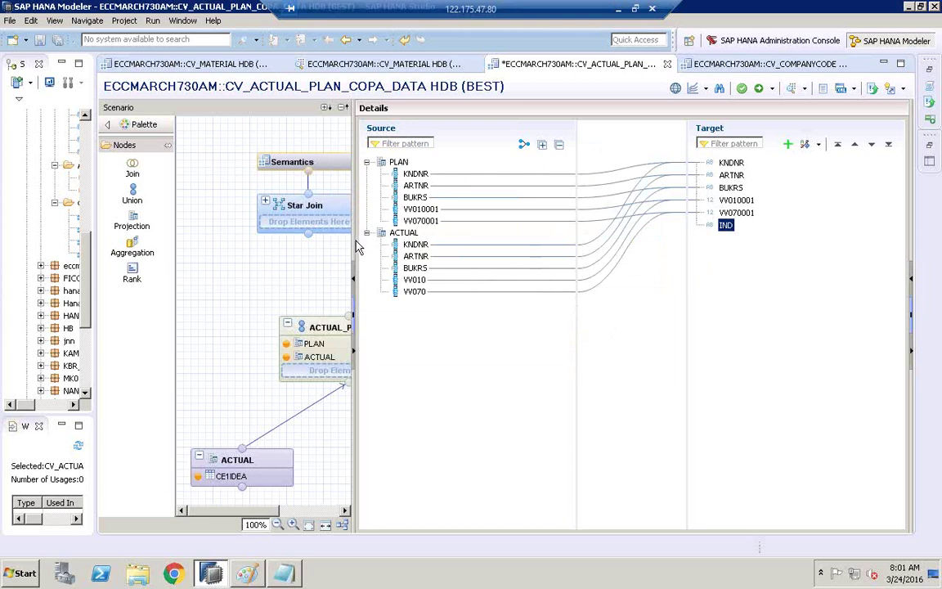
- Connect ACTUAL_PLAN_UNION to the Star Join and widen the panes to view its IND column
{"action": "left_click_drag", "start_coordinate": [354, 248], "coordinate": [450, 248]}
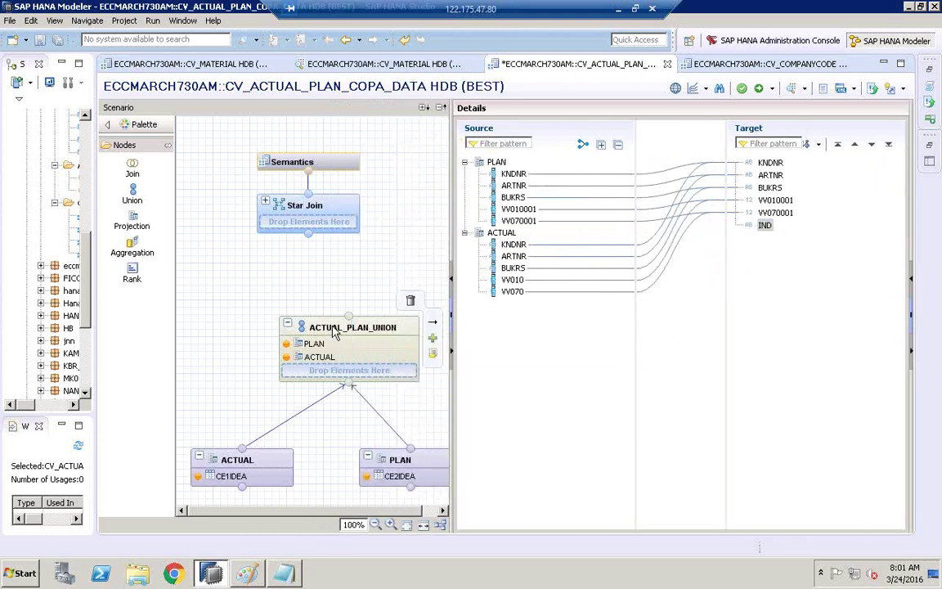
{"action": "left_click_drag", "start_coordinate": [352, 320], "coordinate": [311, 237]}
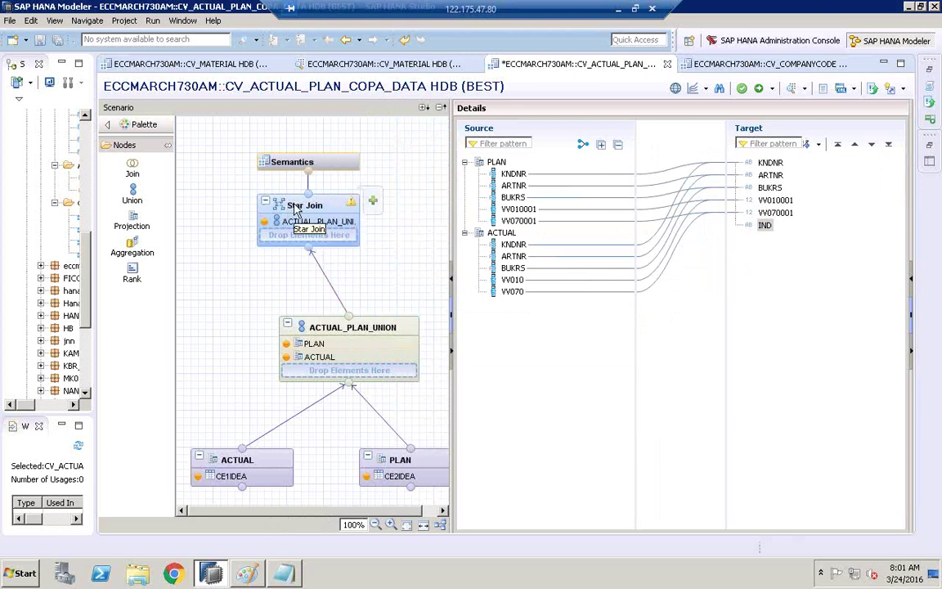
{"action": "left_click", "coordinate": [296, 210]}
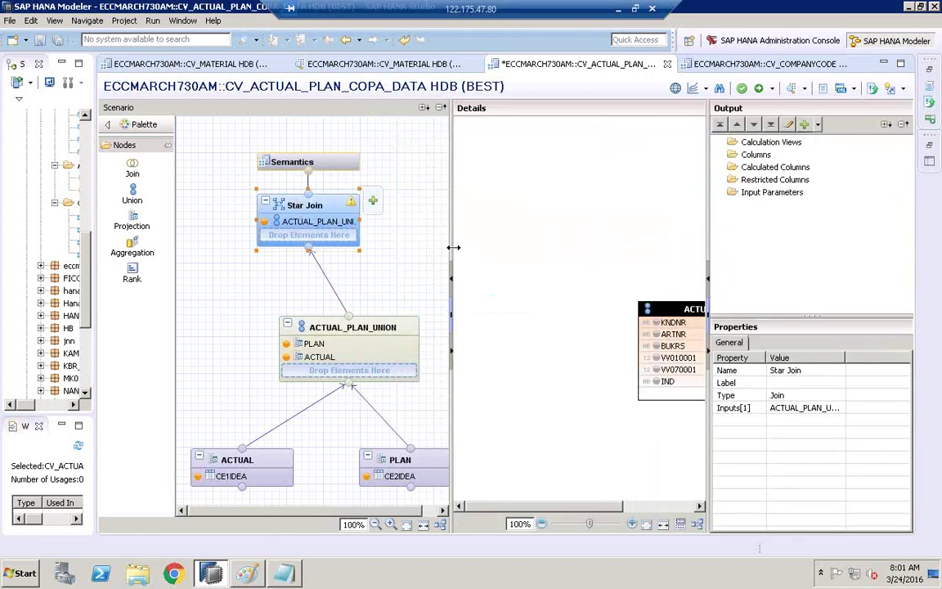
{"action": "left_click_drag", "start_coordinate": [451, 246], "coordinate": [409, 246]}
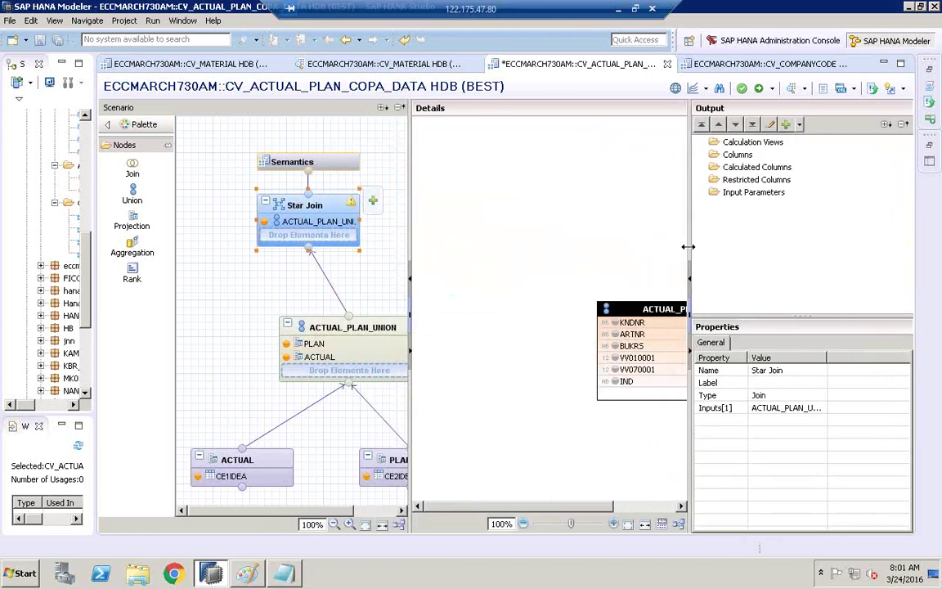
{"action": "left_click_drag", "start_coordinate": [689, 246], "coordinate": [835, 245]}
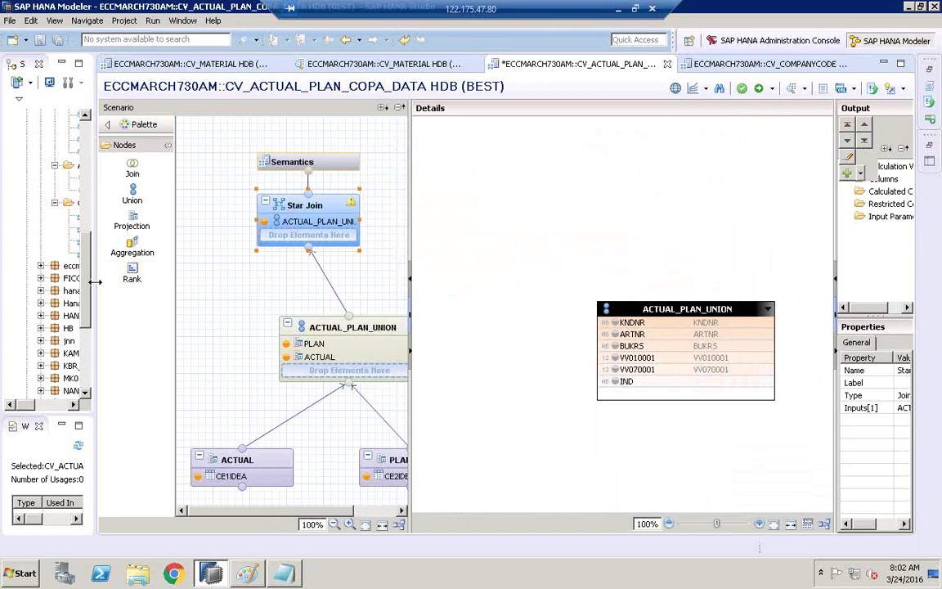
{"action": "left_click_drag", "start_coordinate": [95, 281], "coordinate": [231, 269]}
{"action": "left_click", "coordinate": [211, 221]}
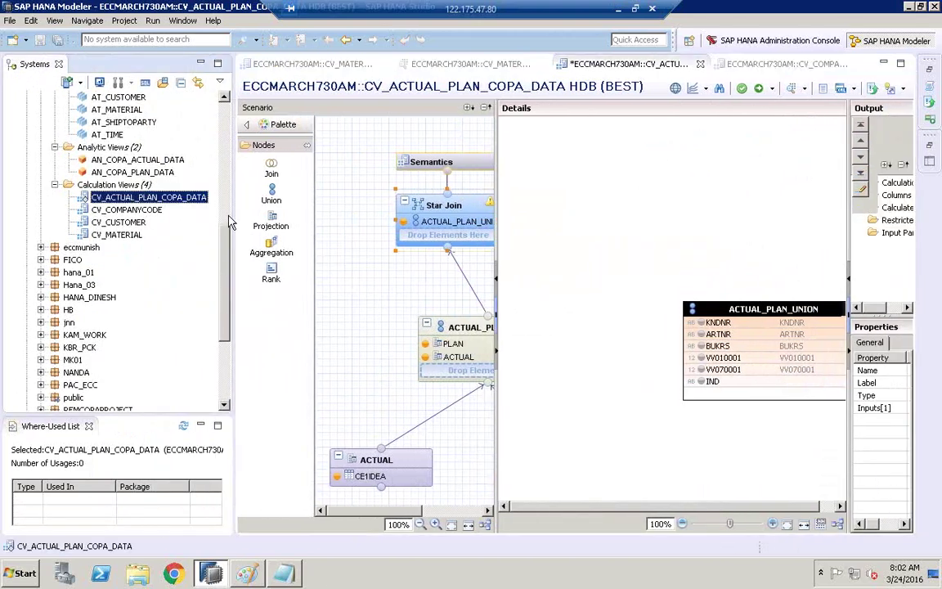
- Add CV_COMPANYCODE to the Star Join in place of the AT_COMPANYCODE attribute view
{"action": "scroll", "coordinate": [221, 217], "scroll_direction": "up", "scroll_amount": 2}
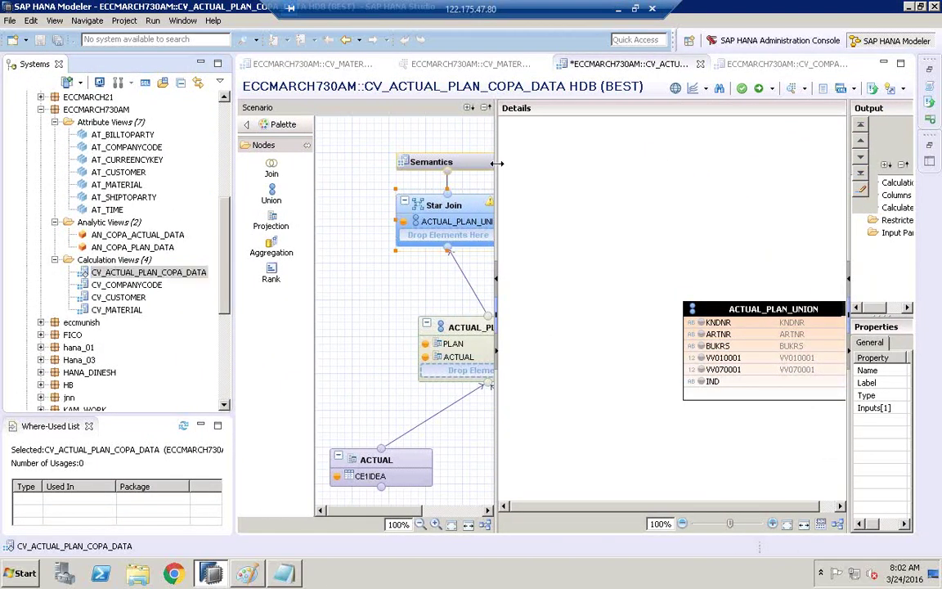
{"action": "left_click_drag", "start_coordinate": [497, 160], "coordinate": [543, 163]}
{"action": "left_click", "coordinate": [127, 146]}
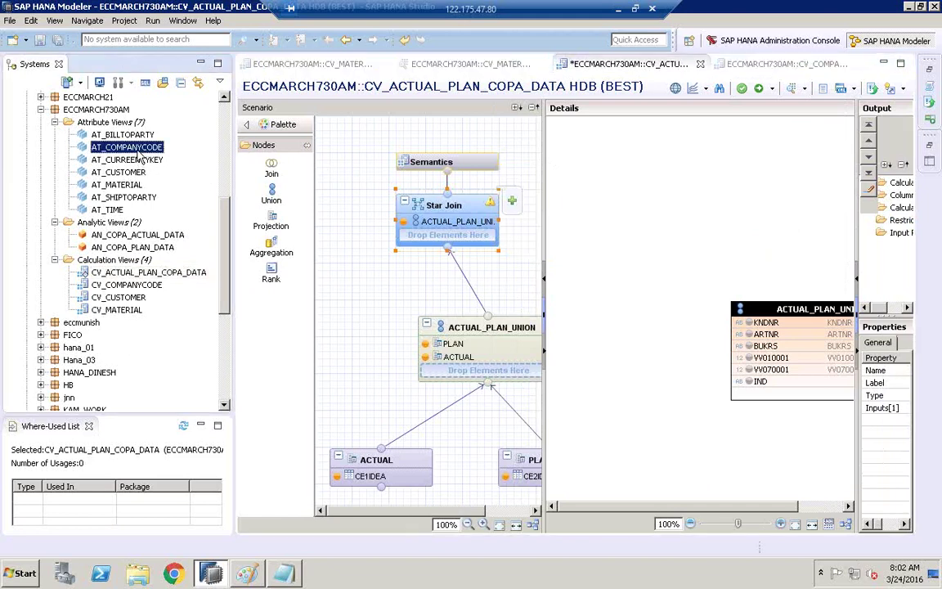
{"action": "mouse_move", "coordinate": [133, 152]}
{"action": "left_mouse_down"}
{"action": "mouse_move", "coordinate": [130, 143]}
{"action": "mouse_move", "coordinate": [343, 171]}
{"action": "mouse_move", "coordinate": [471, 237]}
{"action": "mouse_move", "coordinate": [174, 183]}
{"action": "mouse_move", "coordinate": [107, 137]}
{"action": "mouse_move", "coordinate": [122, 145]}
{"action": "left_mouse_up"}
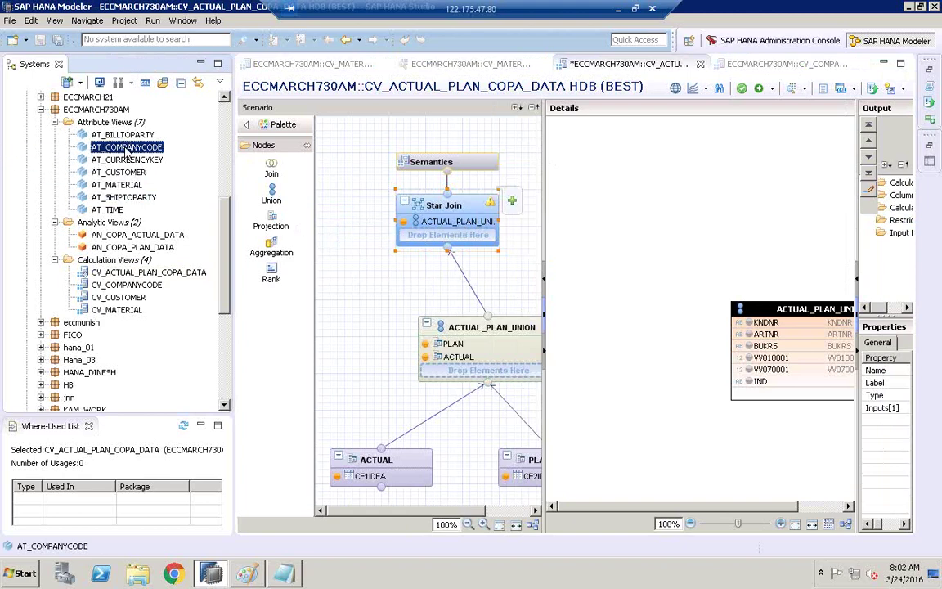
{"action": "left_click", "coordinate": [103, 286]}
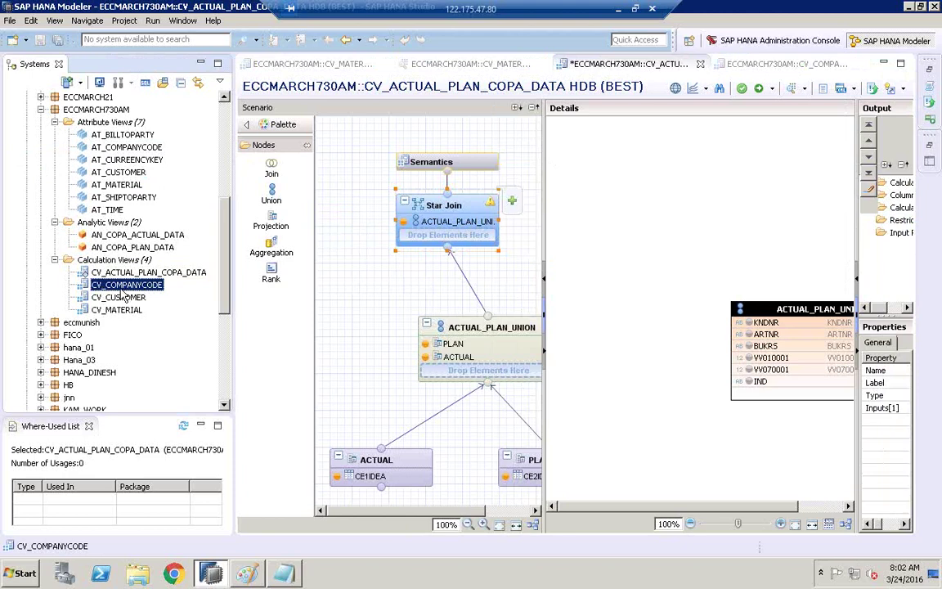
{"action": "left_click_drag", "start_coordinate": [119, 288], "coordinate": [464, 237]}
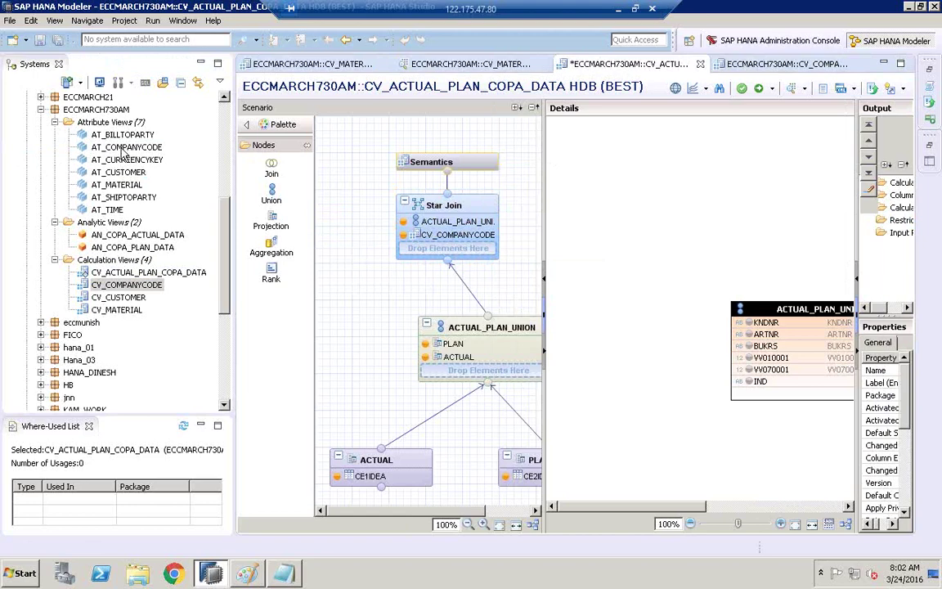
- Add CV_CUSTOMER and CV_MATERIAL as further Star Join inputs
{"action": "mouse_move", "coordinate": [449, 211]}
{"action": "left_click", "coordinate": [108, 297]}
{"action": "left_click_drag", "start_coordinate": [104, 302], "coordinate": [431, 256]}
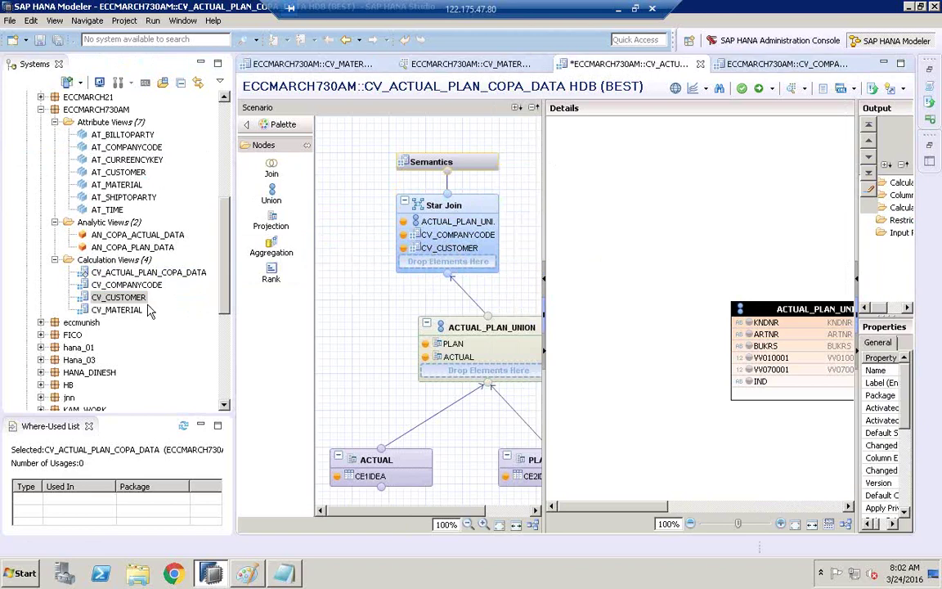
{"action": "left_click_drag", "start_coordinate": [106, 310], "coordinate": [445, 266]}
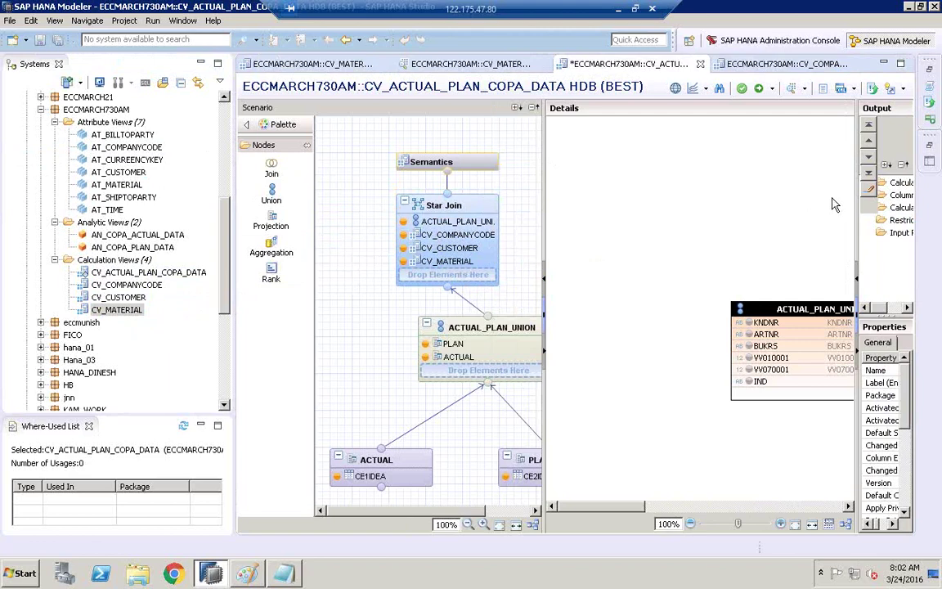
{"action": "left_click_drag", "start_coordinate": [854, 200], "coordinate": [734, 212]}
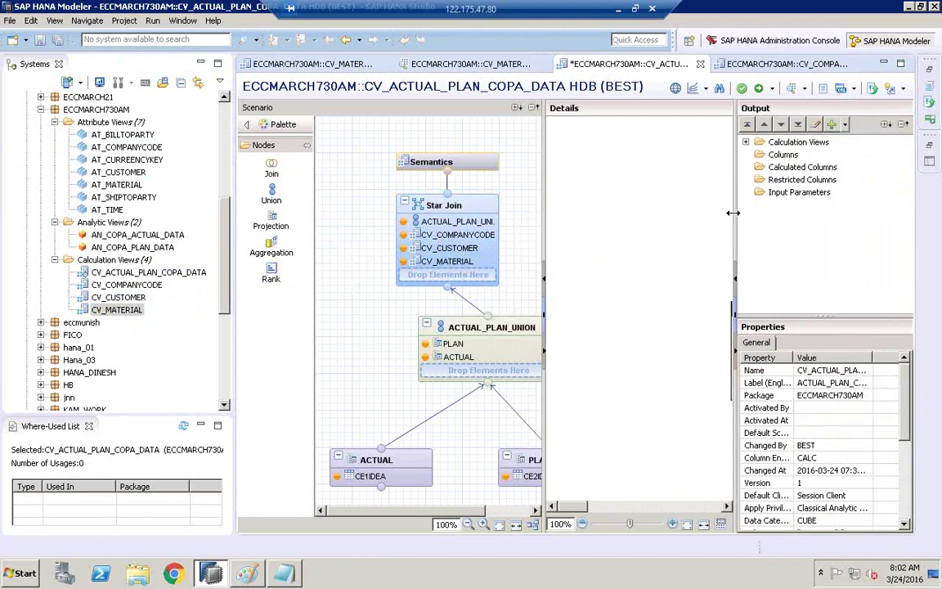
{"action": "left_click", "coordinate": [746, 142]}
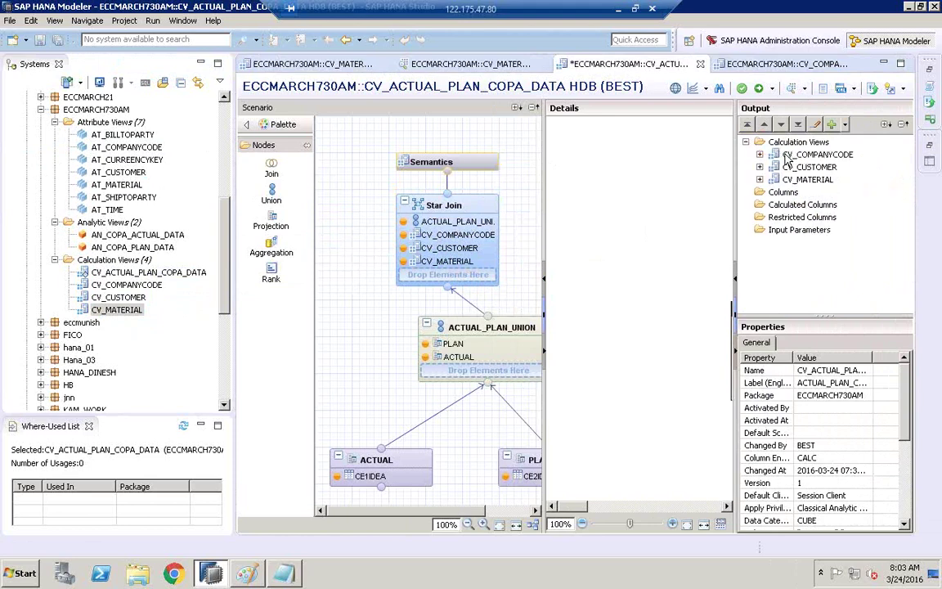
{"action": "left_click", "coordinate": [760, 154]}
{"action": "left_click", "coordinate": [759, 254]}
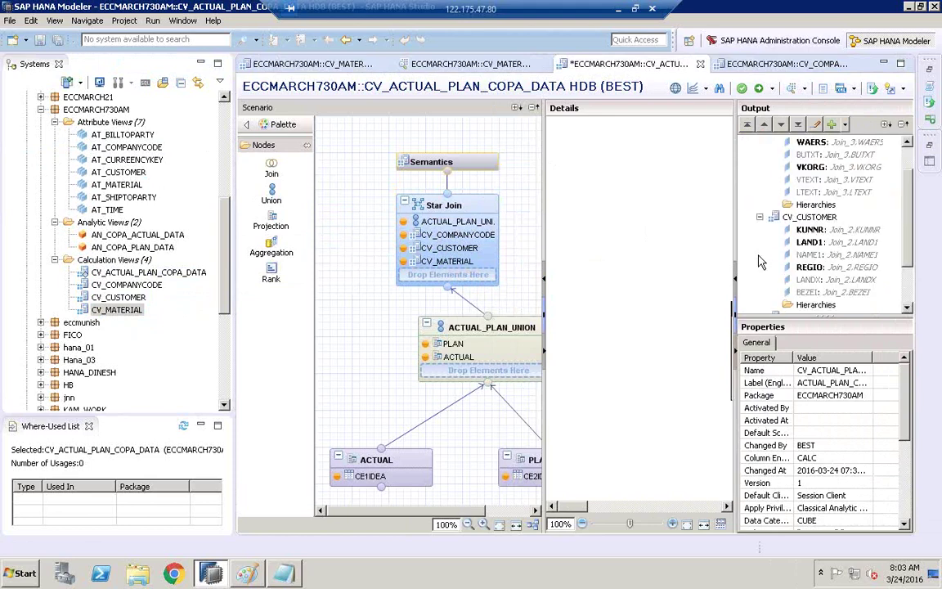
{"action": "scroll", "coordinate": [908, 245], "scroll_direction": "down", "scroll_amount": 2}
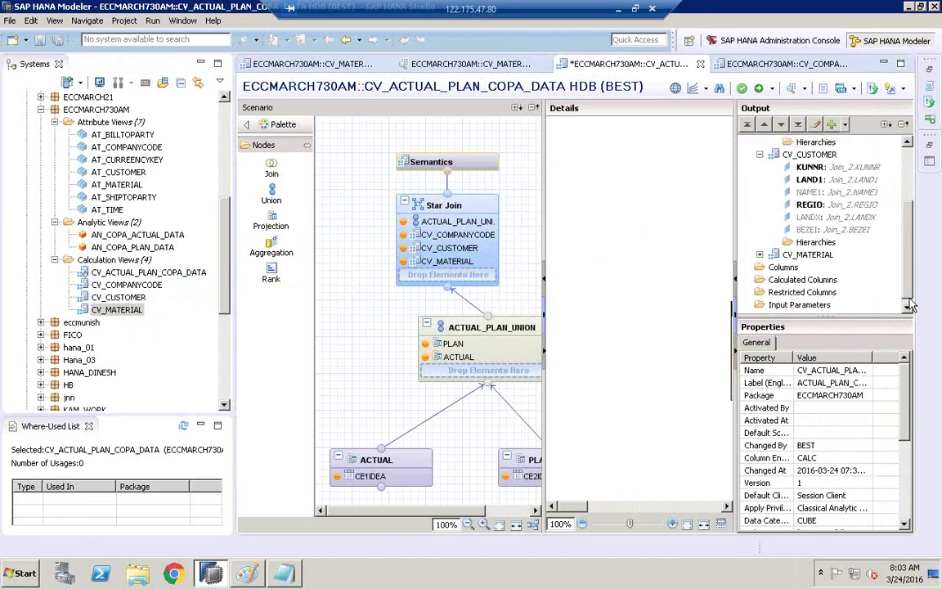
{"action": "left_click", "coordinate": [760, 254]}
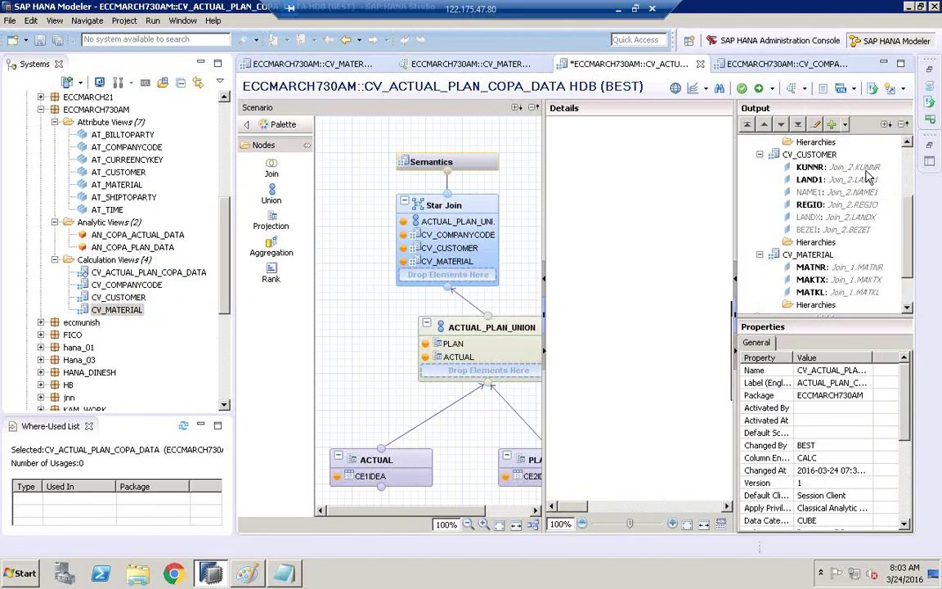
{"action": "scroll", "coordinate": [906, 250], "scroll_direction": "down", "scroll_amount": 2}
{"action": "scroll", "coordinate": [906, 250], "scroll_direction": "up", "scroll_amount": 5}
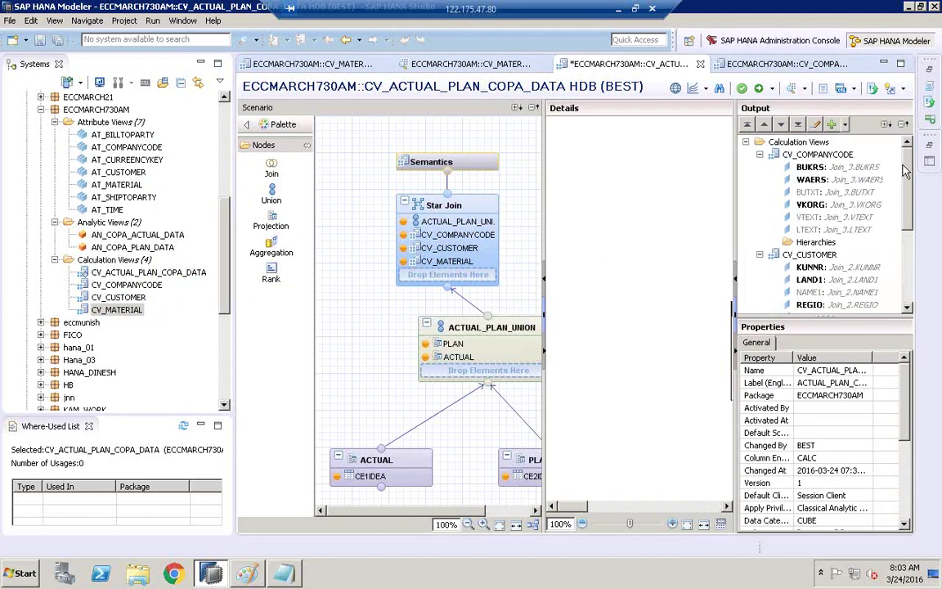
{"action": "left_click", "coordinate": [760, 154]}
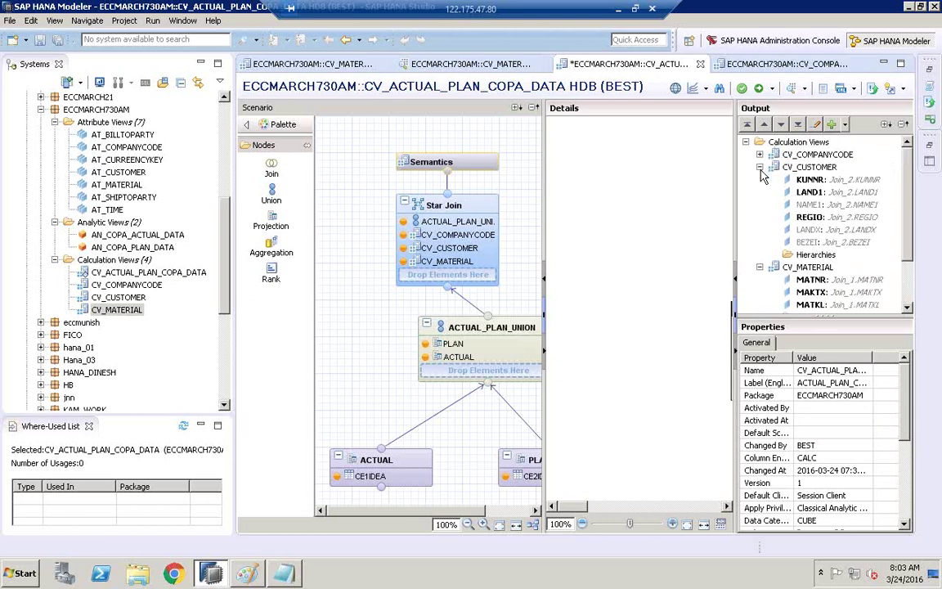
{"action": "left_click", "coordinate": [760, 167]}
{"action": "left_click", "coordinate": [759, 179]}
{"action": "left_click", "coordinate": [784, 193]}
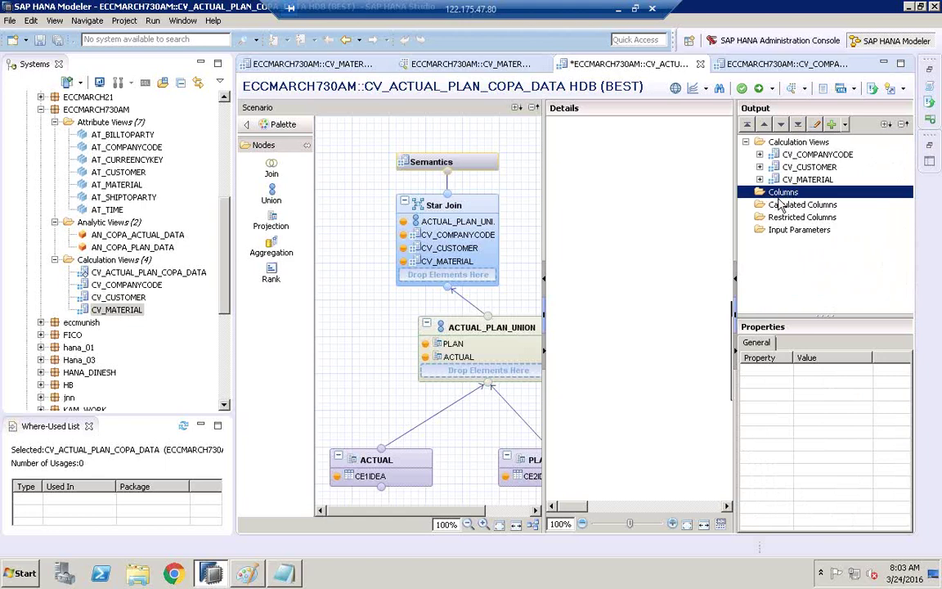
{"action": "left_click", "coordinate": [737, 214]}
{"action": "left_click_drag", "start_coordinate": [736, 214], "coordinate": [841, 214]}
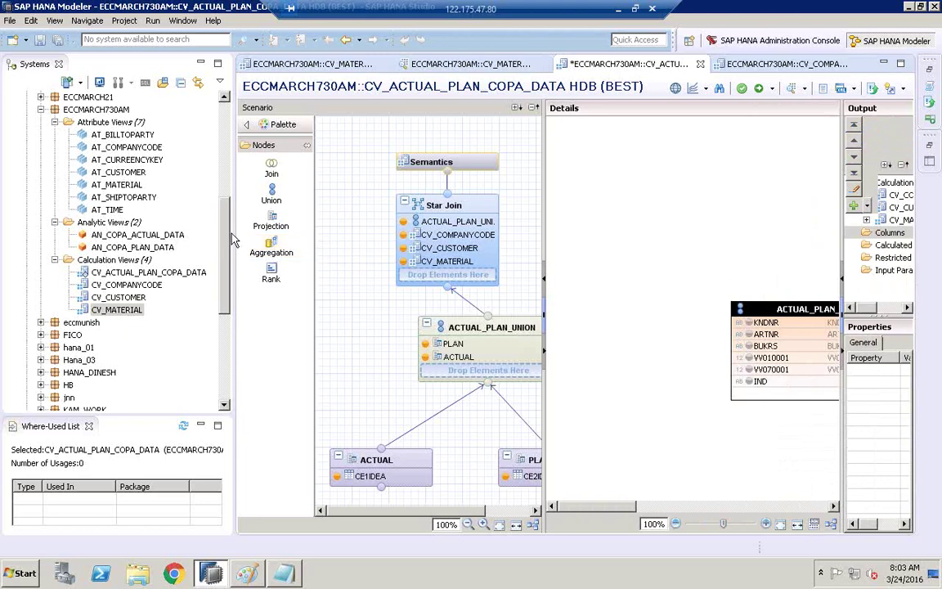
{"action": "left_click_drag", "start_coordinate": [234, 231], "coordinate": [139, 234]}
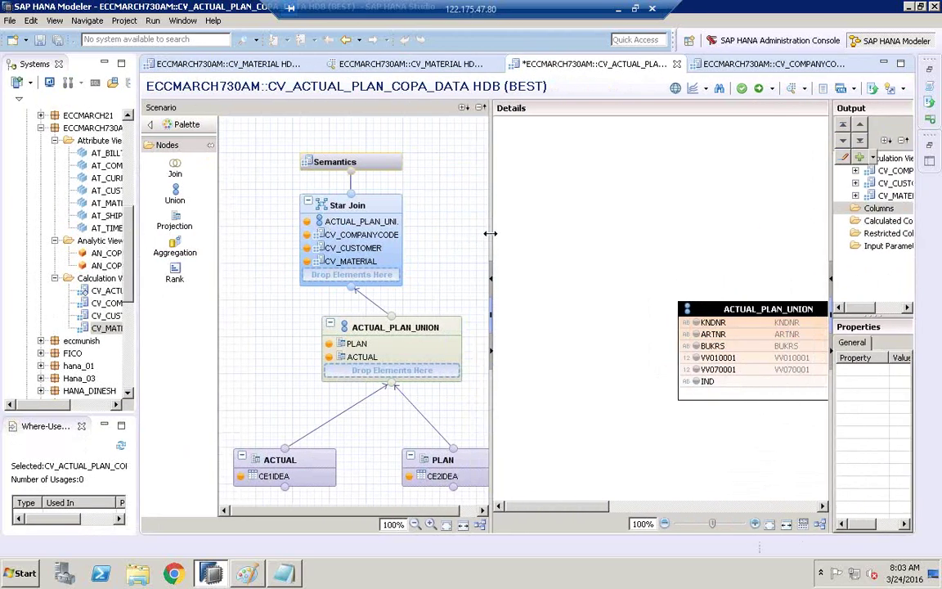
{"action": "left_click_drag", "start_coordinate": [490, 234], "coordinate": [466, 234]}
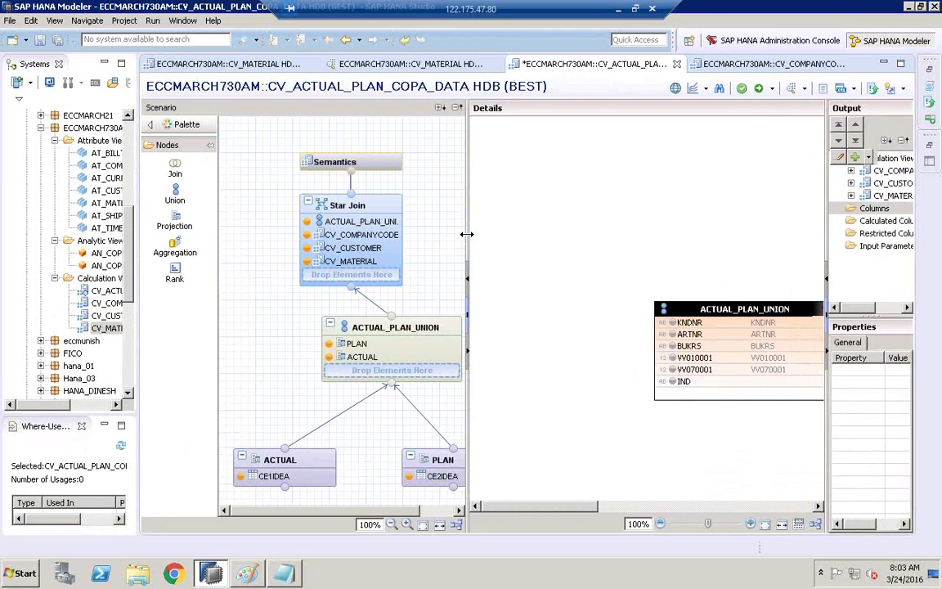
- Mark VV010001, VV070001 and IND from ACTUAL_PLAN_UNION as Star Join output columns
{"action": "left_click", "coordinate": [457, 528]}
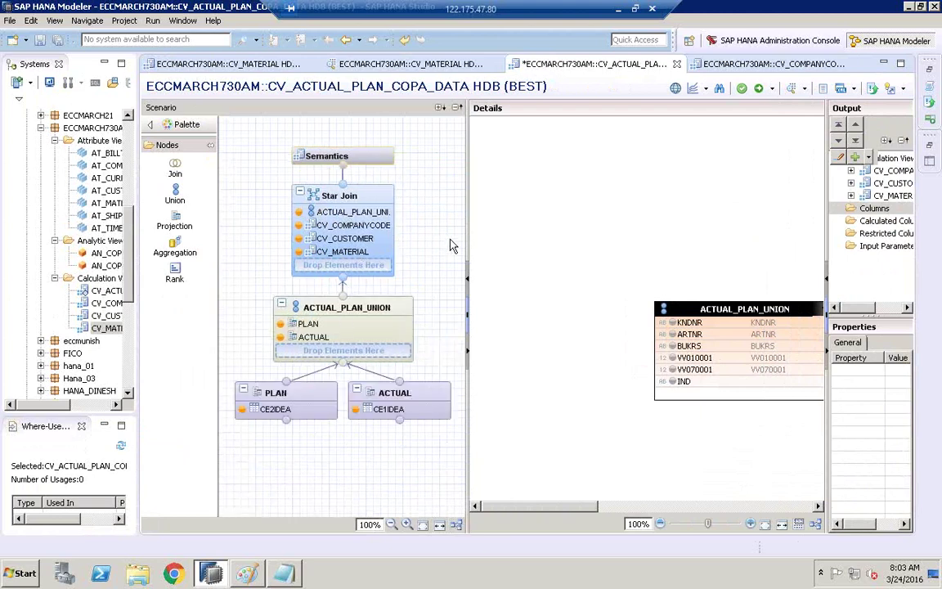
{"action": "left_click_drag", "start_coordinate": [467, 238], "coordinate": [435, 237]}
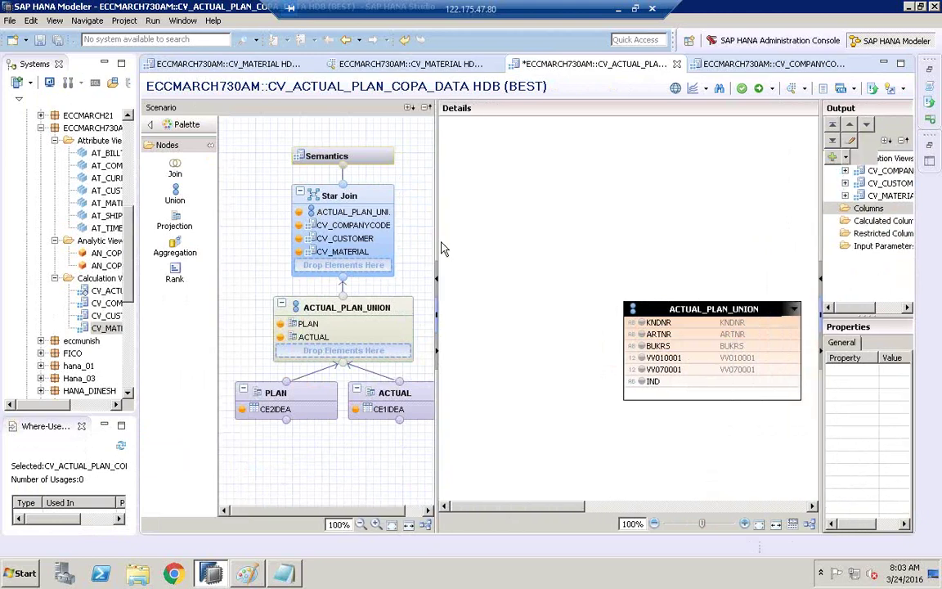
{"action": "left_click", "coordinate": [646, 360]}
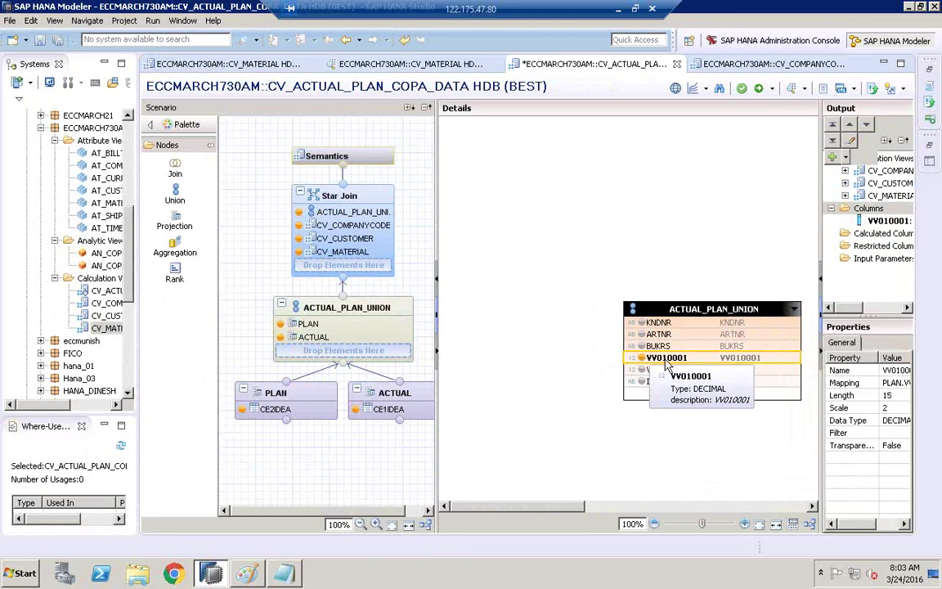
{"action": "left_click", "coordinate": [642, 369]}
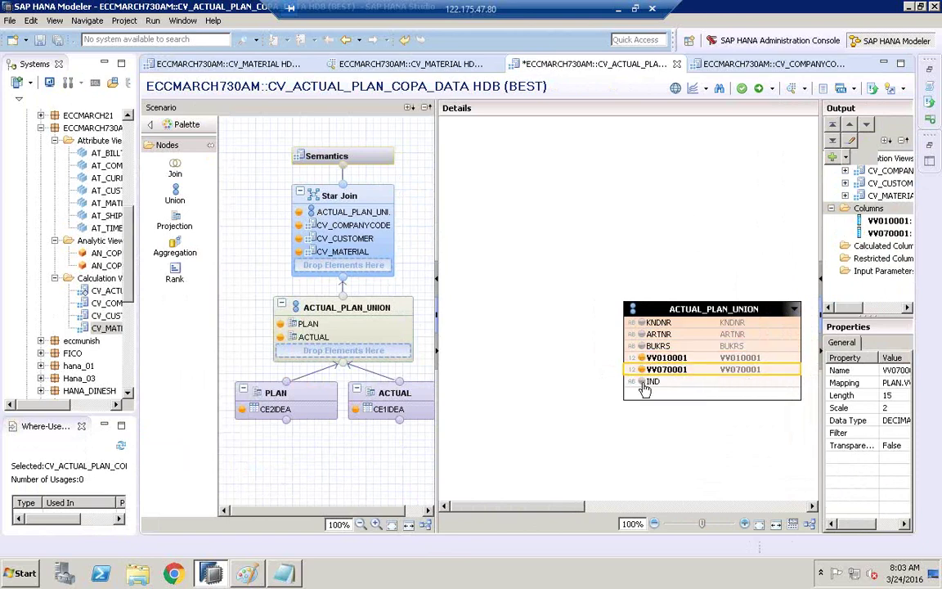
{"action": "left_click", "coordinate": [643, 382]}
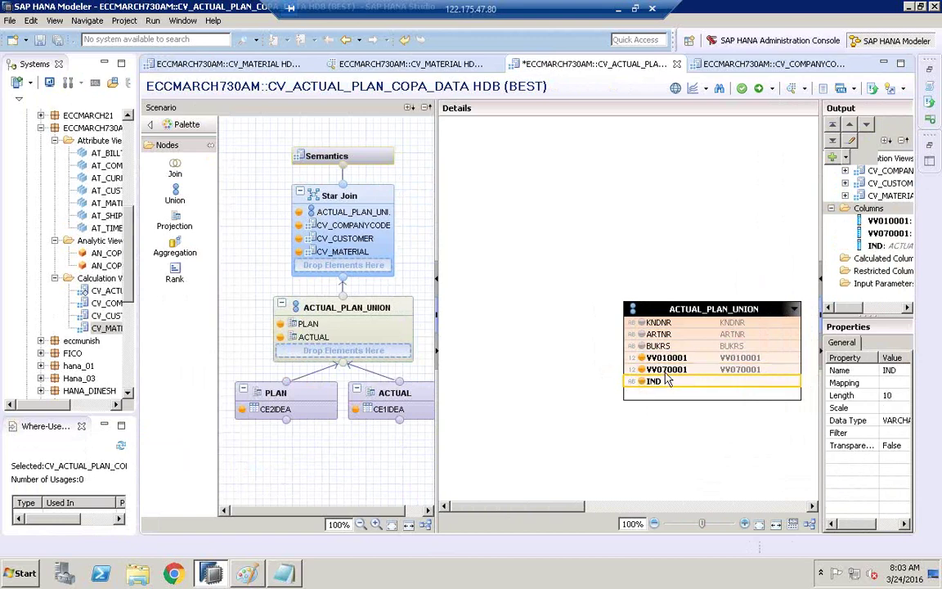
{"action": "left_click_drag", "start_coordinate": [815, 186], "coordinate": [777, 186]}
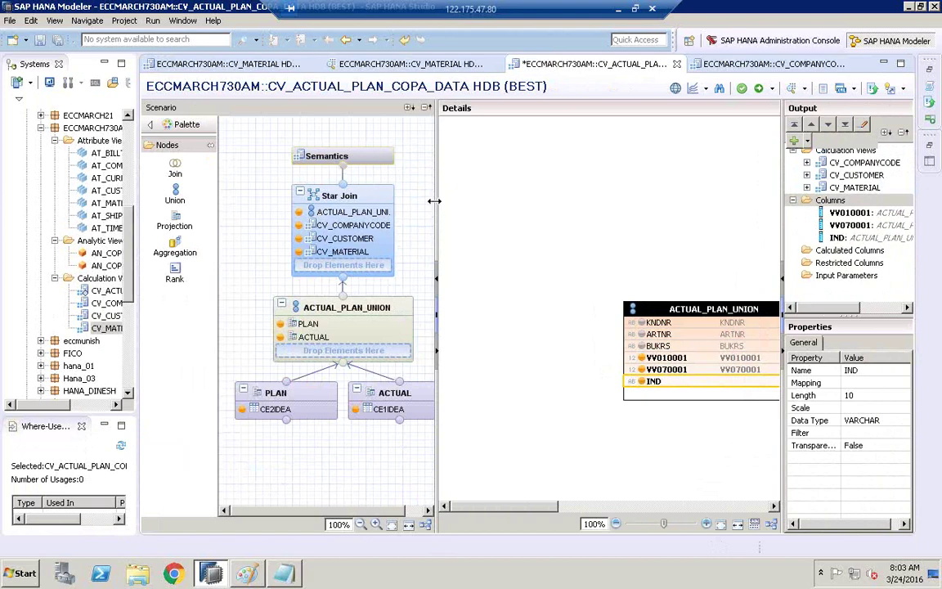
- Enlarge the join diagram and place CV_COMPANYCODE and CV_CUSTOMER at its top left
{"action": "left_click_drag", "start_coordinate": [435, 201], "coordinate": [389, 200]}
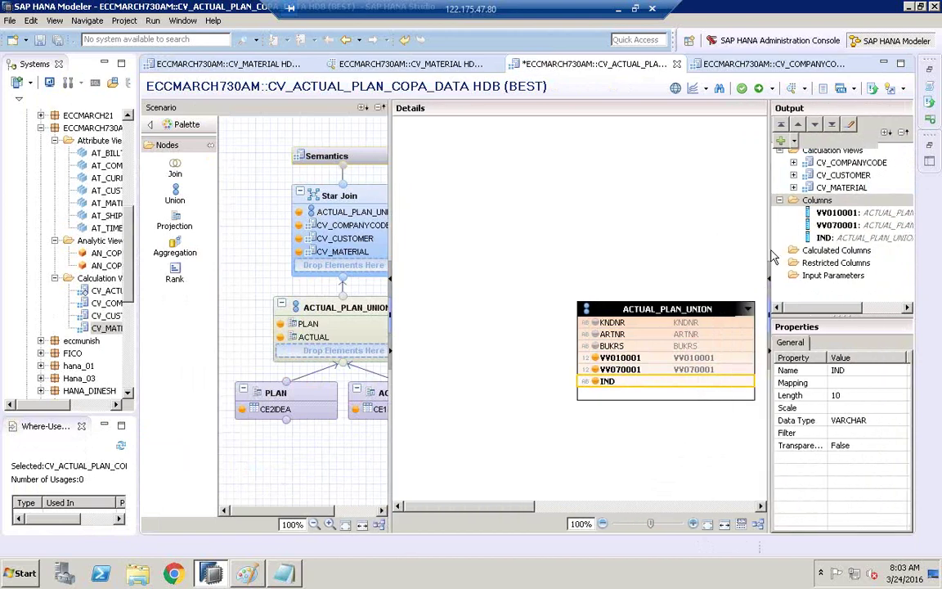
{"action": "left_click_drag", "start_coordinate": [770, 251], "coordinate": [863, 250]}
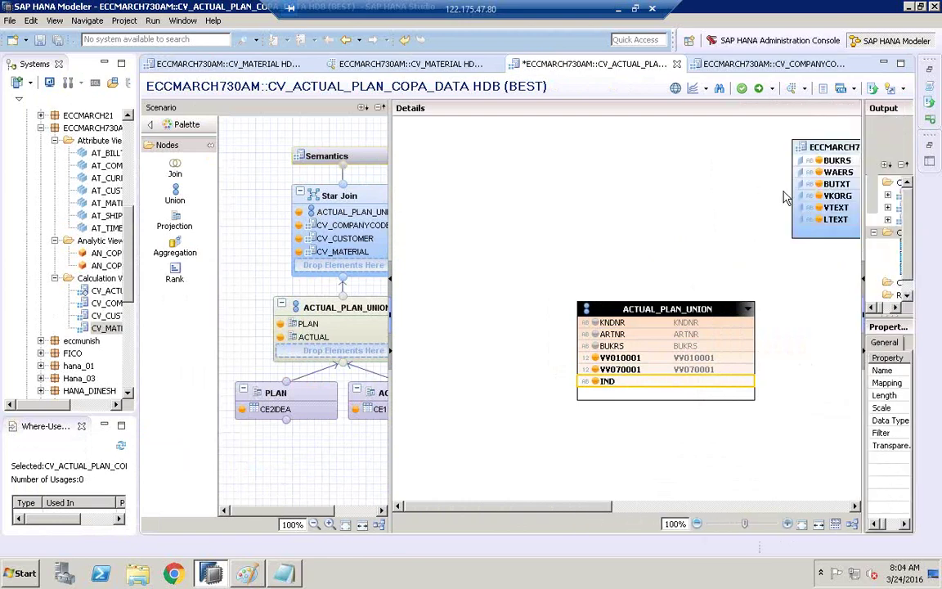
{"action": "left_click_drag", "start_coordinate": [820, 145], "coordinate": [458, 158]}
{"action": "left_click_drag", "start_coordinate": [398, 191], "coordinate": [414, 192]}
{"action": "left_click_drag", "start_coordinate": [586, 510], "coordinate": [749, 507]}
{"action": "left_click_drag", "start_coordinate": [749, 152], "coordinate": [553, 156]}
{"action": "left_click_drag", "start_coordinate": [749, 507], "coordinate": [675, 507]}
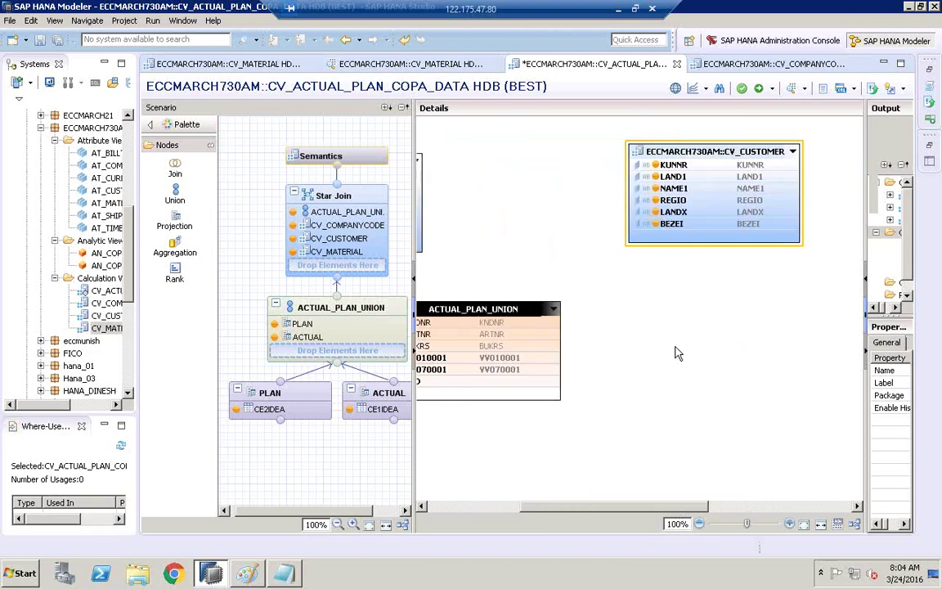
{"action": "left_click_drag", "start_coordinate": [704, 151], "coordinate": [631, 157]}
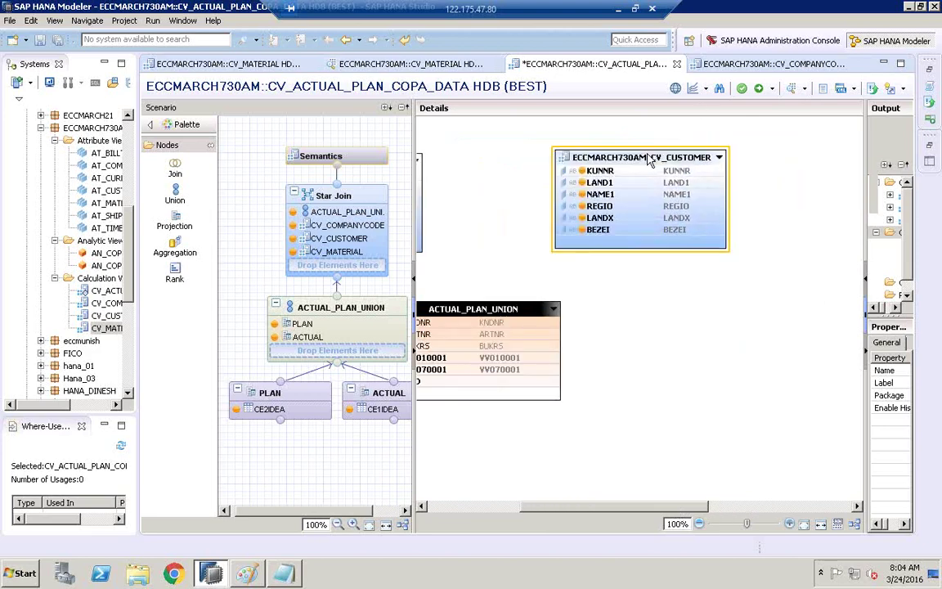
- Move CV_MATERIAL near the union and join CV_COMPANYCODE's BUKRS to the union's BUKRS
{"action": "left_click", "coordinate": [733, 505]}
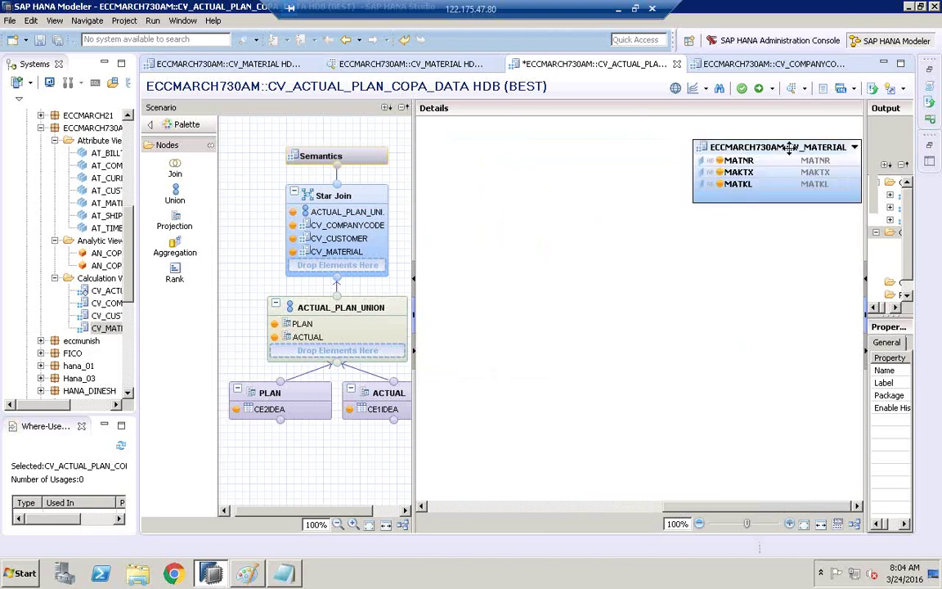
{"action": "left_click_drag", "start_coordinate": [736, 163], "coordinate": [727, 454]}
{"action": "left_click_drag", "start_coordinate": [720, 506], "coordinate": [685, 506]}
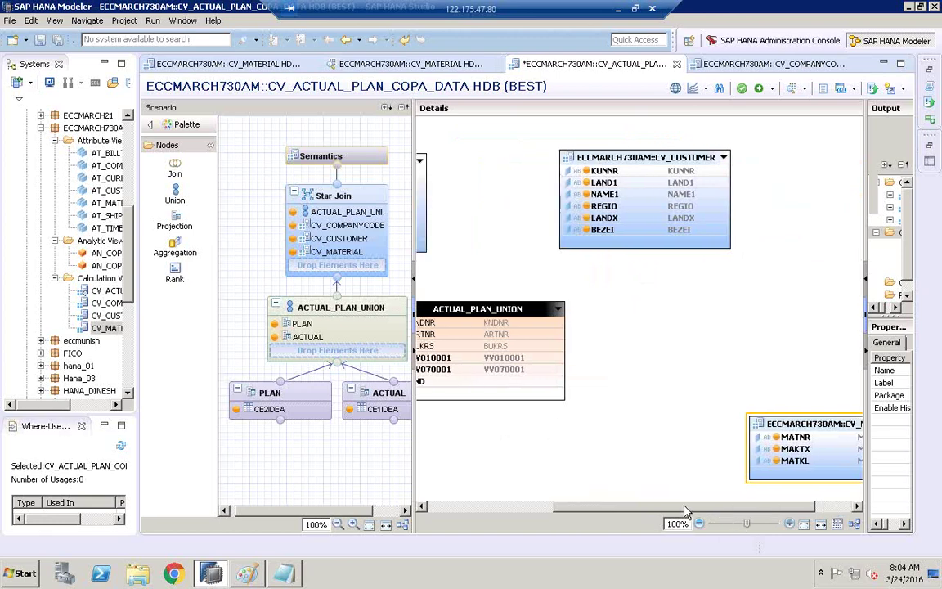
{"action": "left_click_drag", "start_coordinate": [758, 425], "coordinate": [626, 335]}
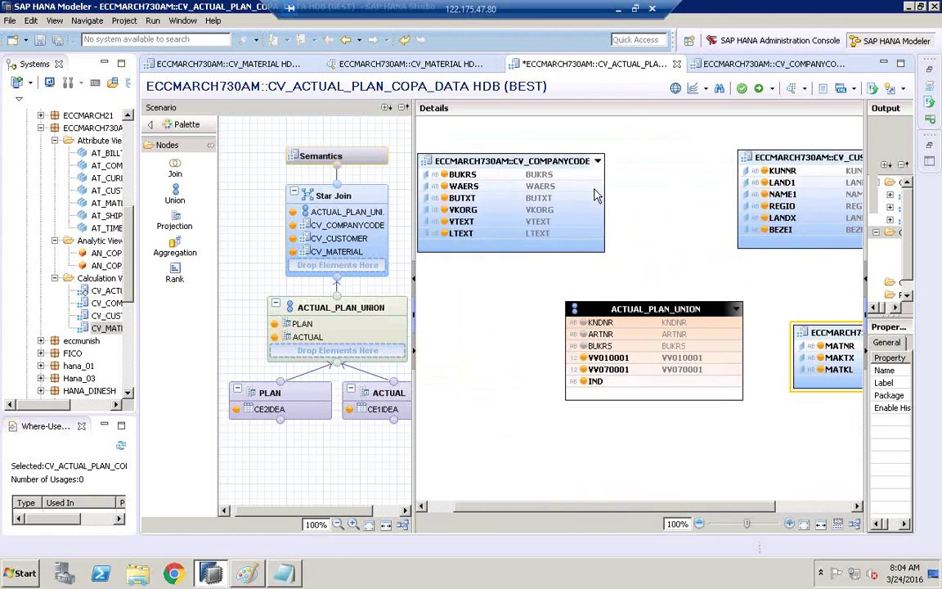
{"action": "left_click_drag", "start_coordinate": [590, 175], "coordinate": [572, 346]}
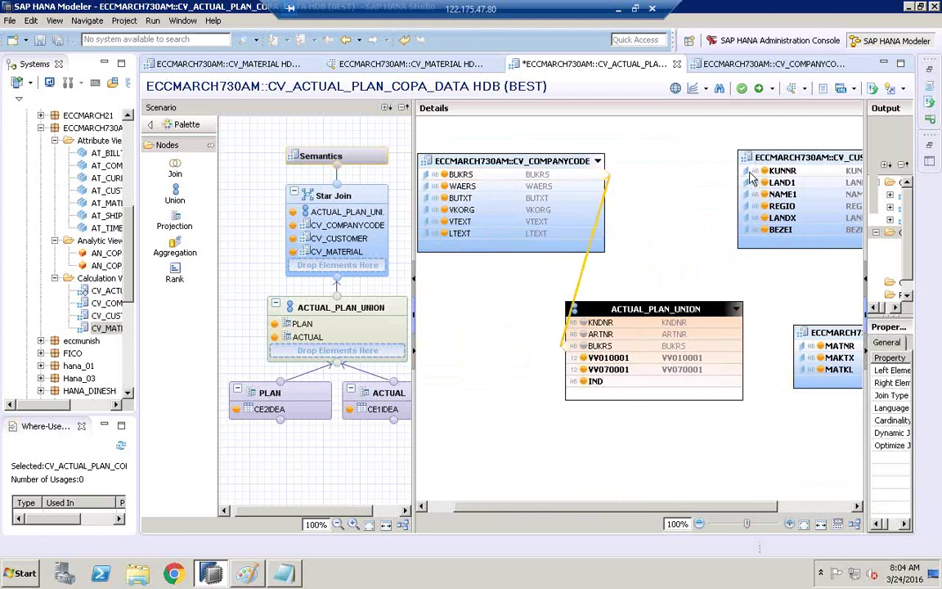
- Join CV_CUSTOMER's KUNNR to the union's KNDNR and CV_MATERIAL's MATNR to ARTNR
{"action": "left_click_drag", "start_coordinate": [748, 172], "coordinate": [753, 273]}
{"action": "left_click", "coordinate": [753, 274]}
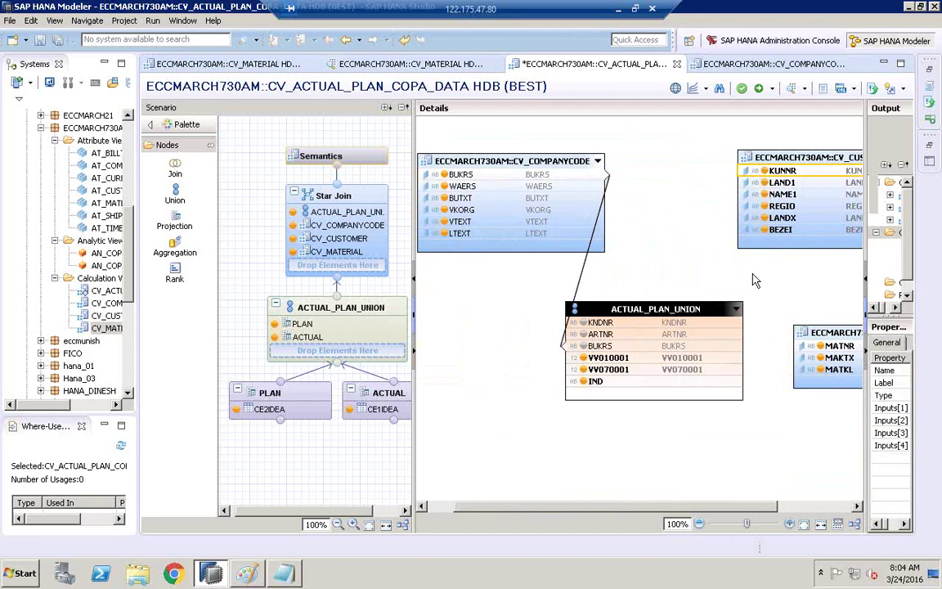
{"action": "left_click_drag", "start_coordinate": [748, 171], "coordinate": [736, 324]}
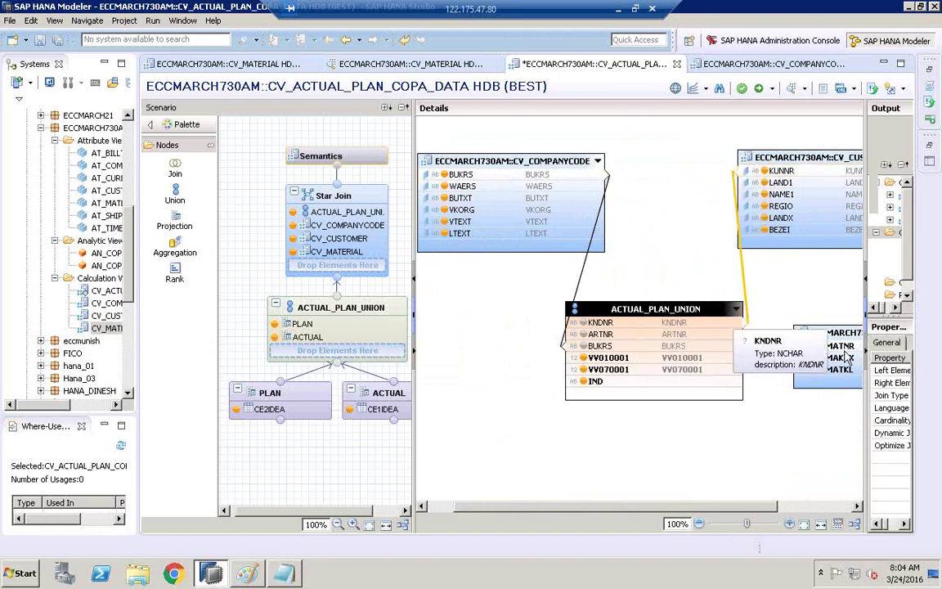
{"action": "left_click_drag", "start_coordinate": [805, 350], "coordinate": [742, 337]}
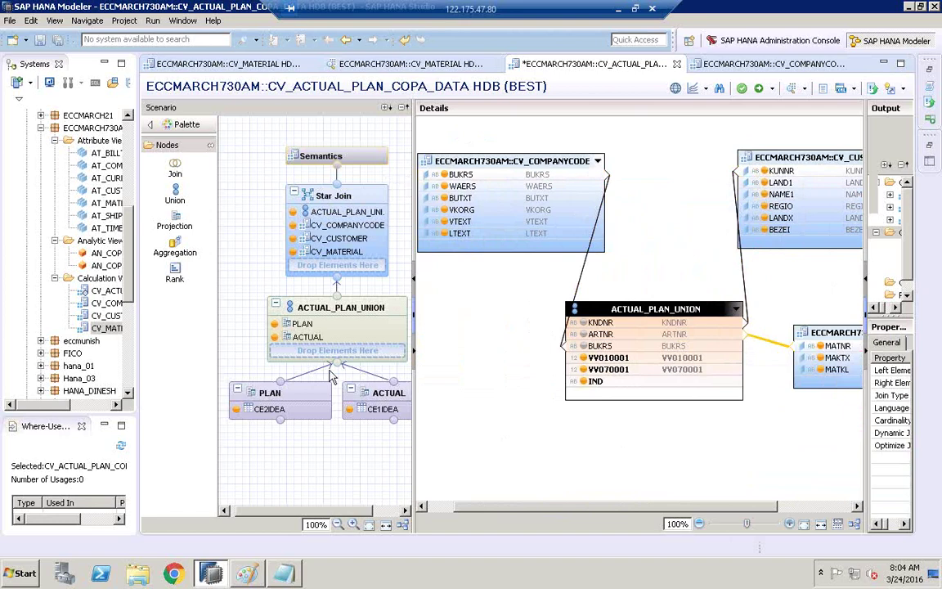
{"action": "mouse_move", "coordinate": [313, 402]}
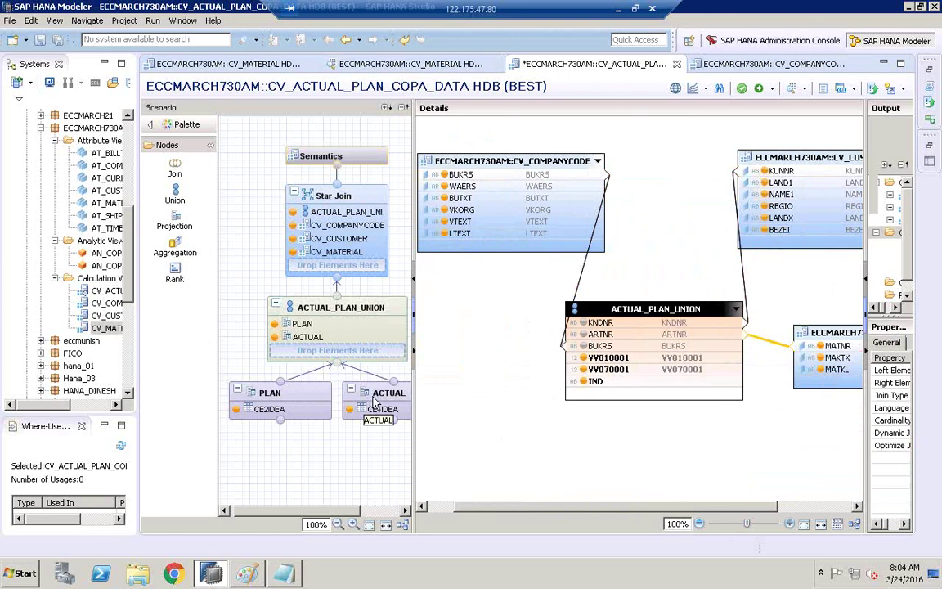
{"action": "mouse_move", "coordinate": [378, 394]}
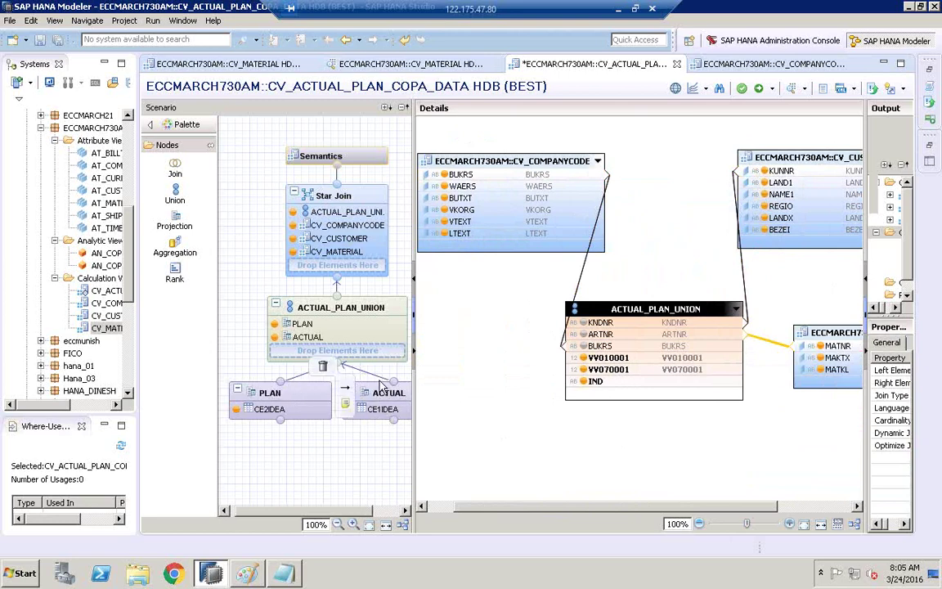
{"action": "right_click", "coordinate": [311, 303]}
{"action": "left_click", "coordinate": [516, 311]}
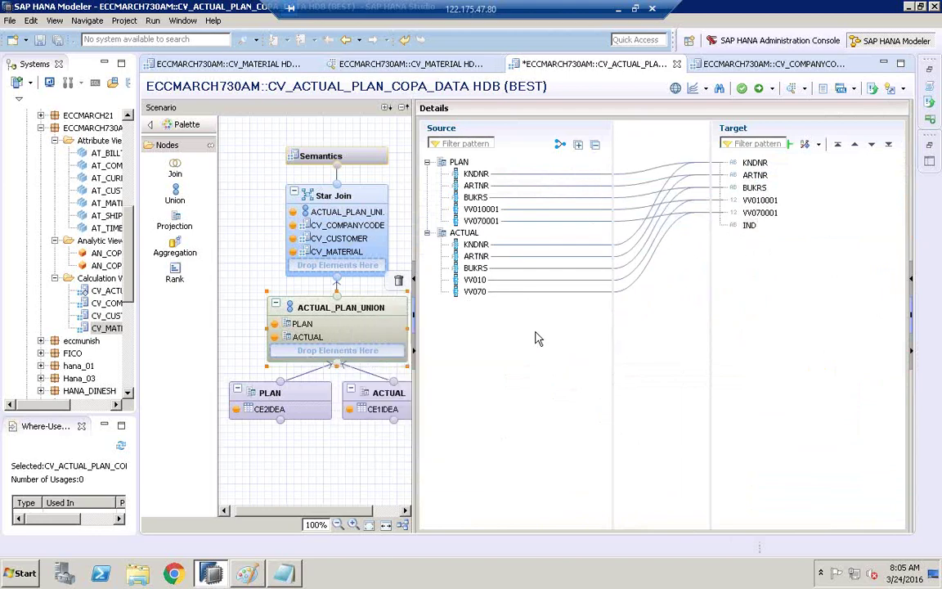
{"action": "right_click", "coordinate": [346, 203]}
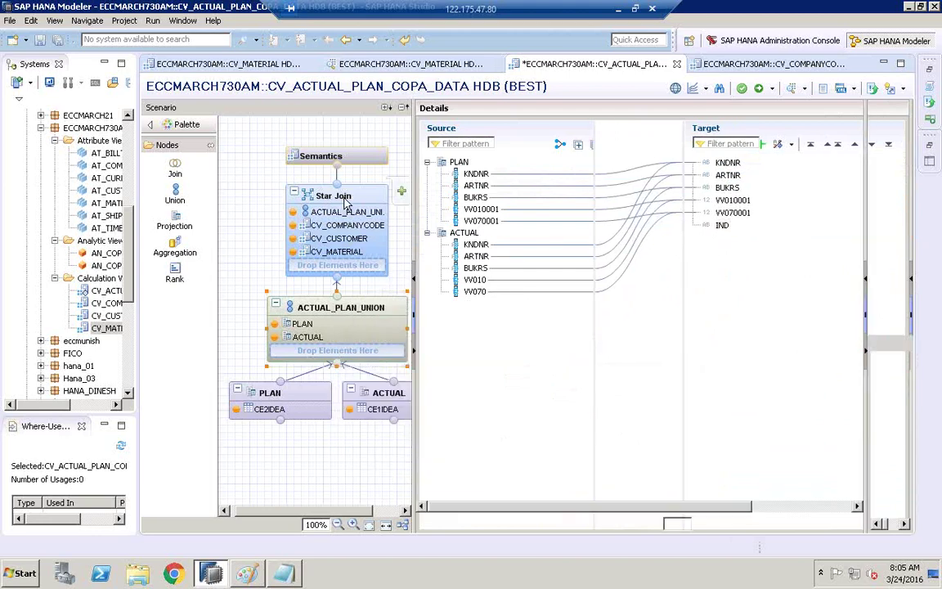
{"action": "left_click", "coordinate": [325, 203]}
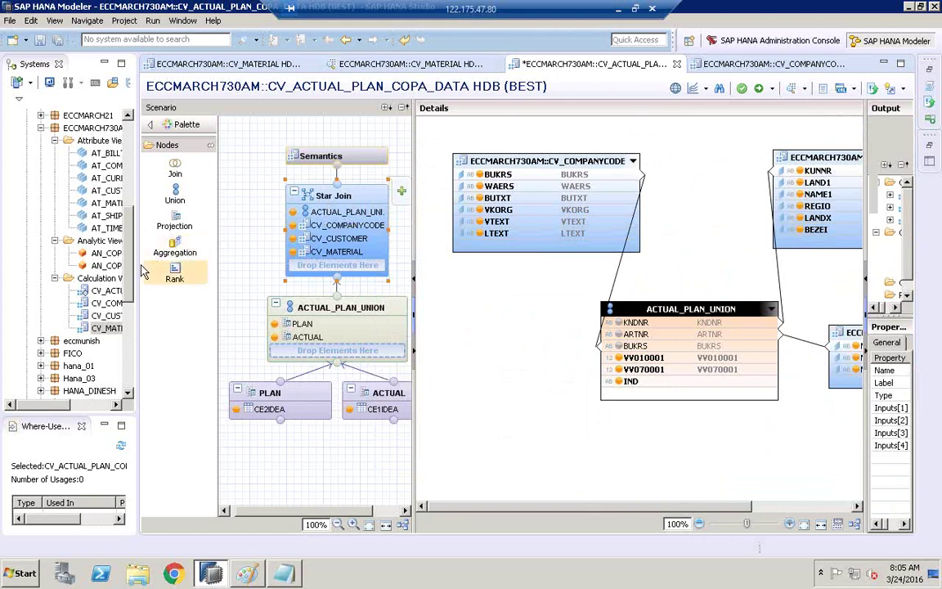
{"action": "left_click_drag", "start_coordinate": [139, 266], "coordinate": [109, 267]}
- Resize the join diagram and widen Output and Properties to show columns and general properties
{"action": "mouse_move", "coordinate": [219, 394]}
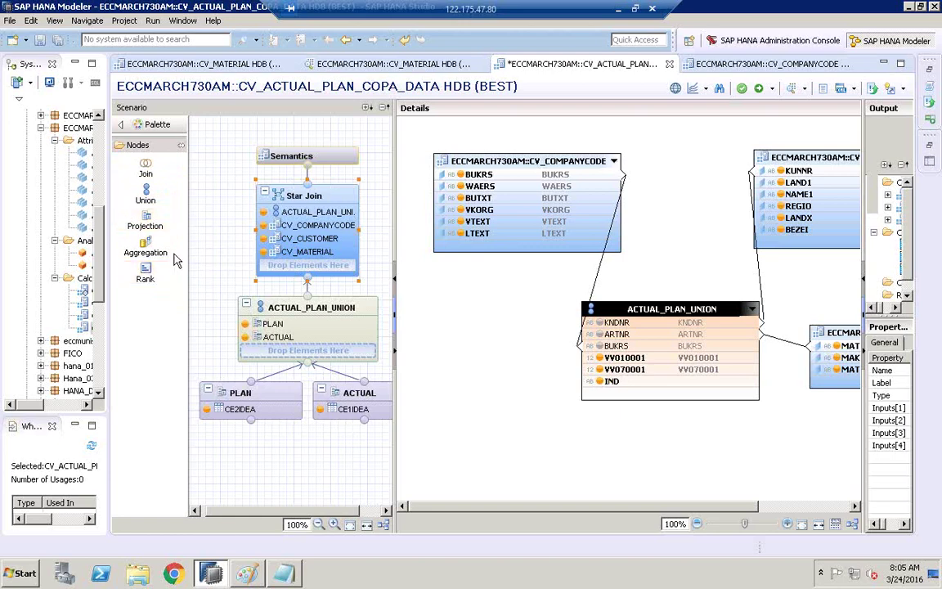
{"action": "mouse_move", "coordinate": [278, 390]}
{"action": "left_click_drag", "start_coordinate": [393, 247], "coordinate": [378, 247]}
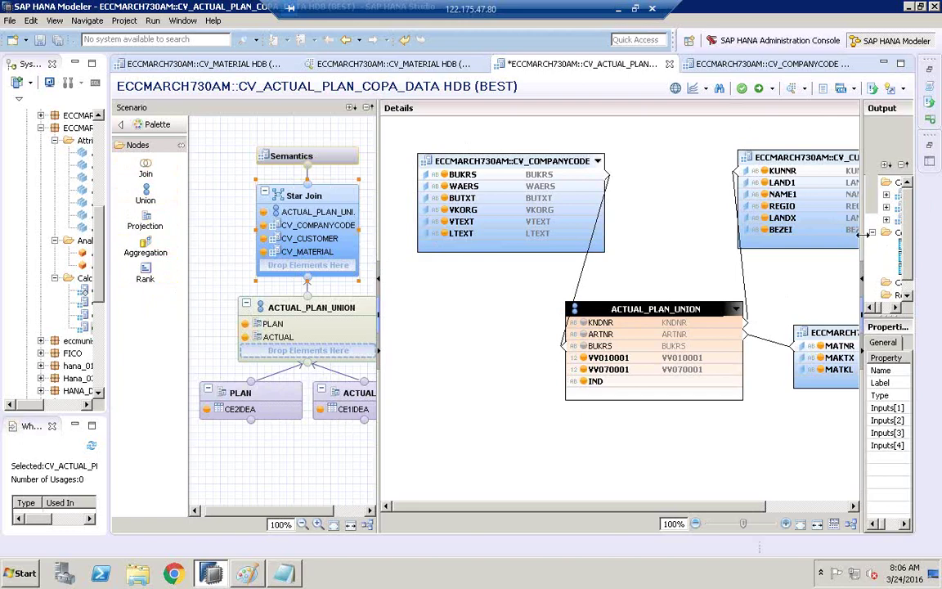
{"action": "left_click_drag", "start_coordinate": [860, 234], "coordinate": [749, 236]}
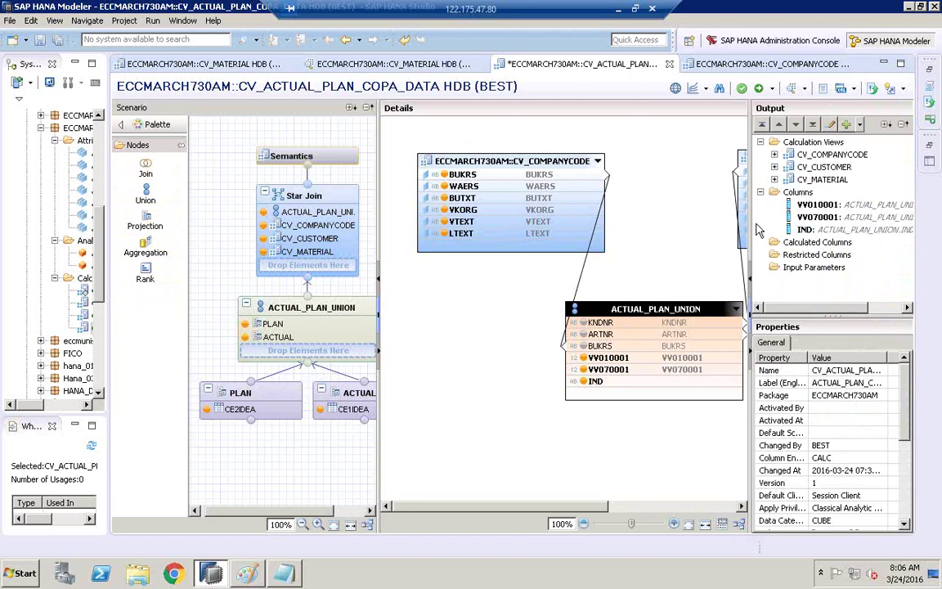
- Widen the Properties pane and inspect the view's engine-related properties
{"action": "left_click_drag", "start_coordinate": [751, 222], "coordinate": [654, 276]}
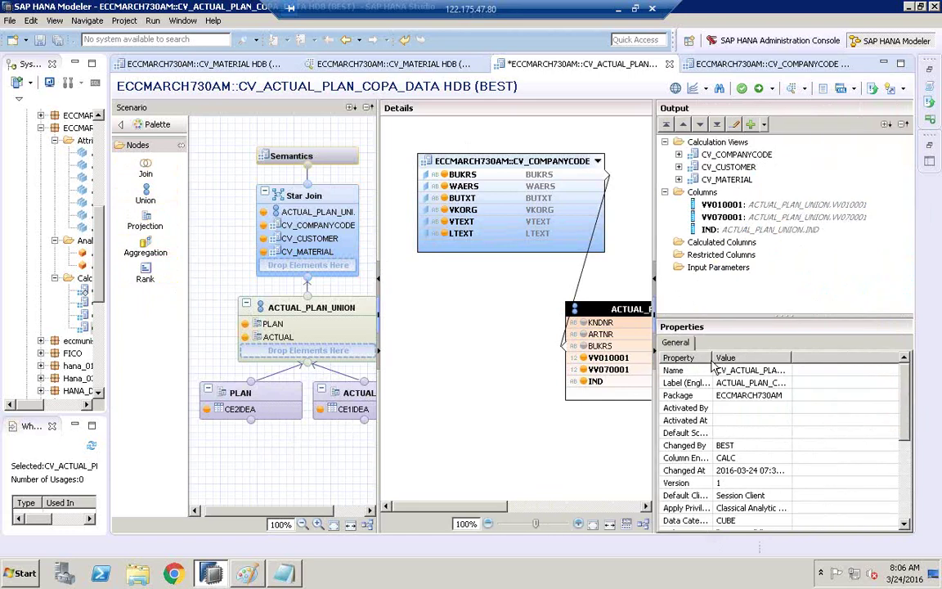
{"action": "left_click_drag", "start_coordinate": [834, 357], "coordinate": [892, 399]}
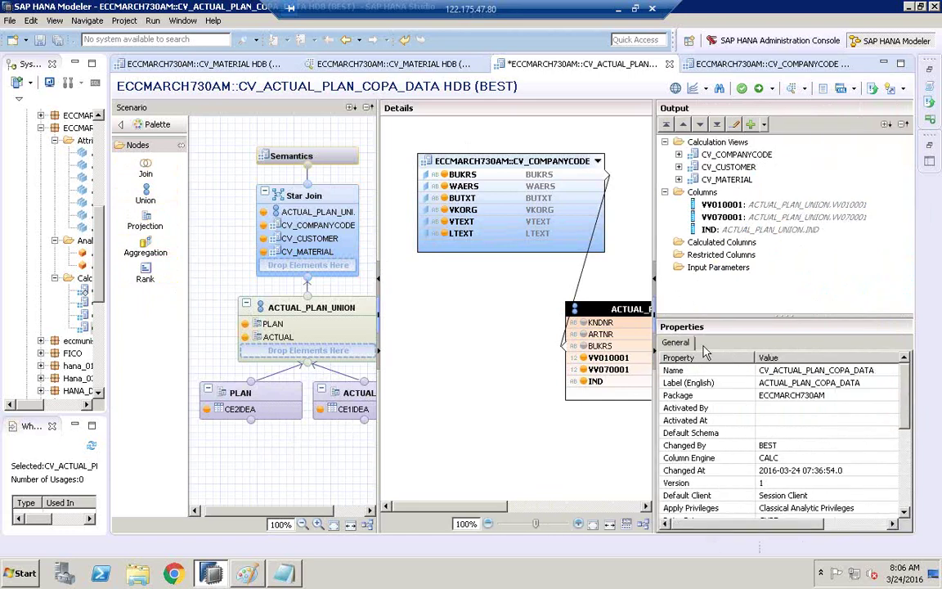
{"action": "scroll", "coordinate": [906, 384], "scroll_direction": "down", "scroll_amount": 5}
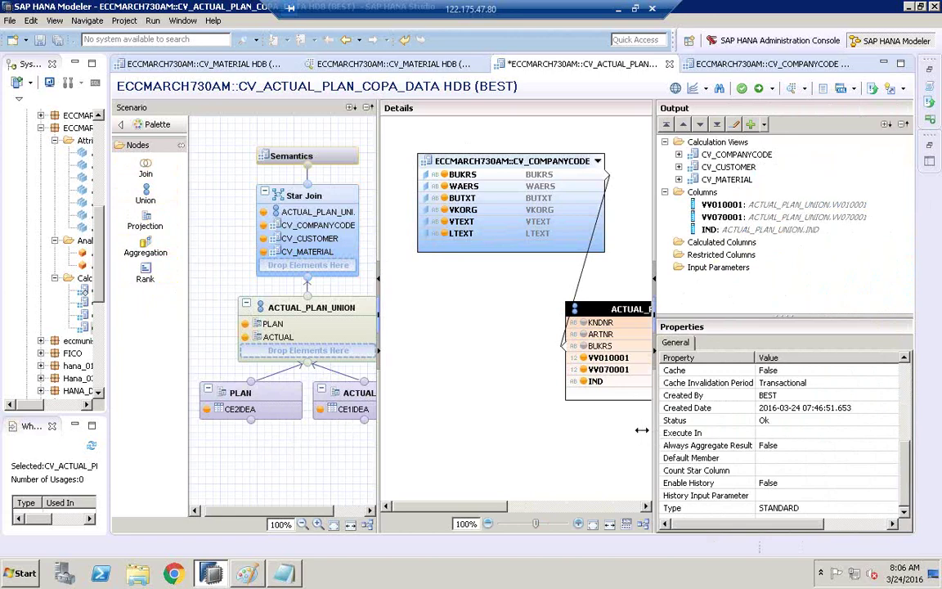
{"action": "left_click_drag", "start_coordinate": [641, 430], "coordinate": [601, 430]}
{"action": "scroll", "coordinate": [910, 471], "scroll_direction": "up", "scroll_amount": 1}
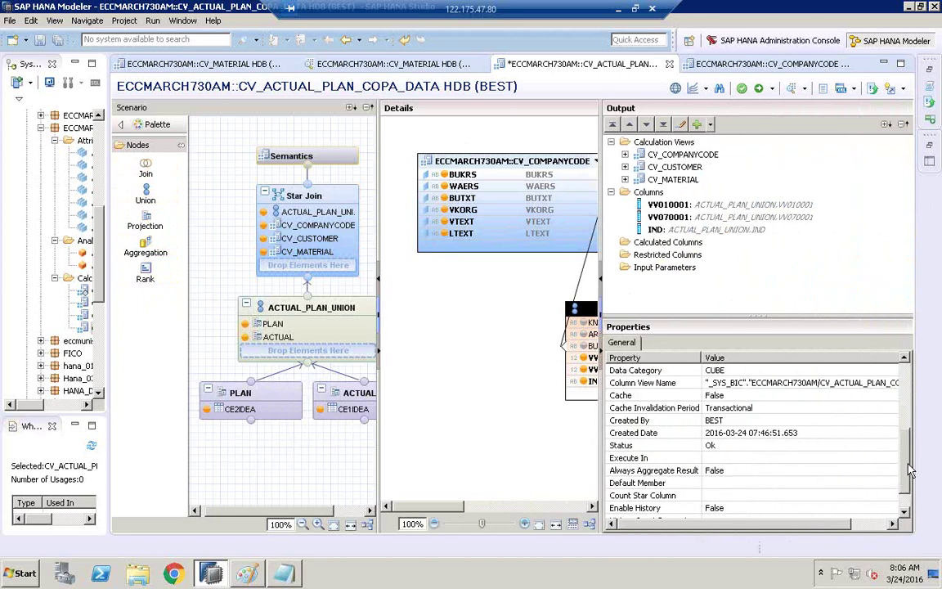
{"action": "scroll", "coordinate": [818, 413], "scroll_direction": "up", "scroll_amount": 3}
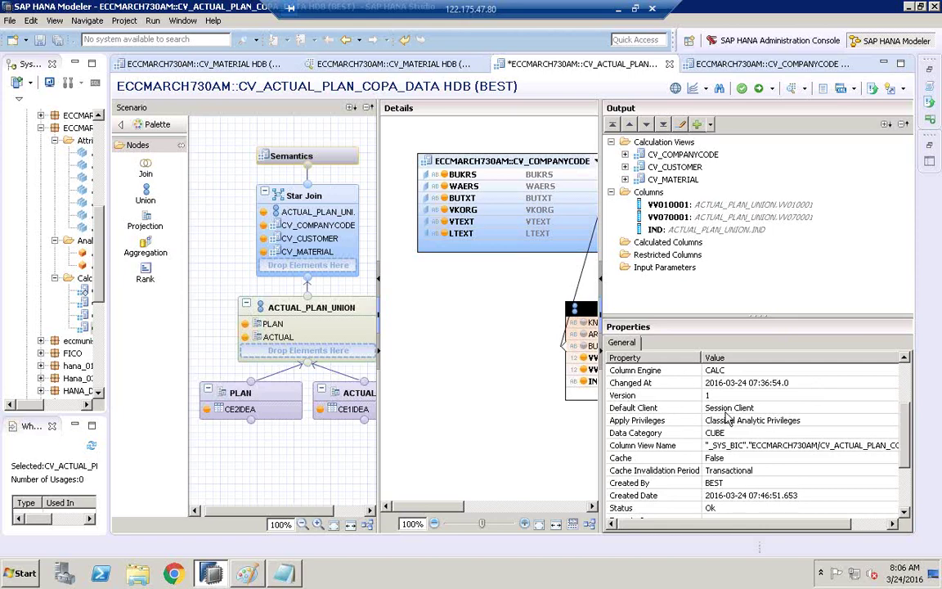
{"action": "left_click", "coordinate": [713, 372]}
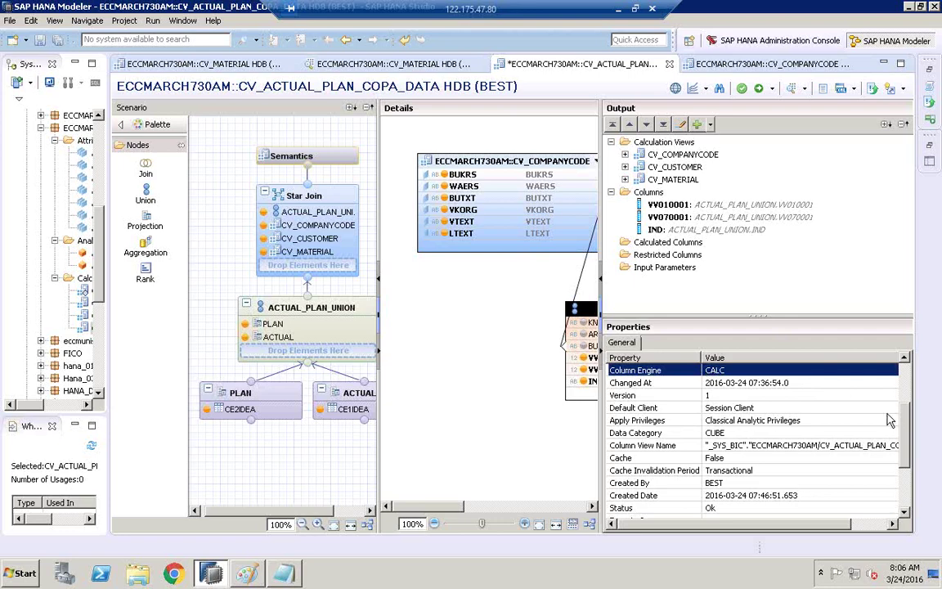
{"action": "scroll", "coordinate": [912, 491], "scroll_direction": "down", "scroll_amount": 3}
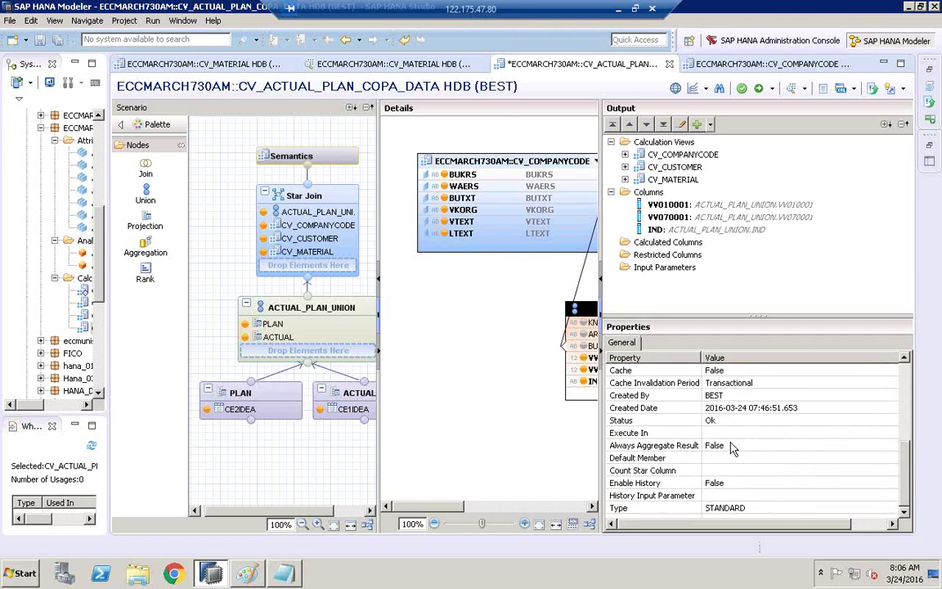
- Leave the Execute In property blank after trying its engine choices
{"action": "left_click", "coordinate": [663, 433]}
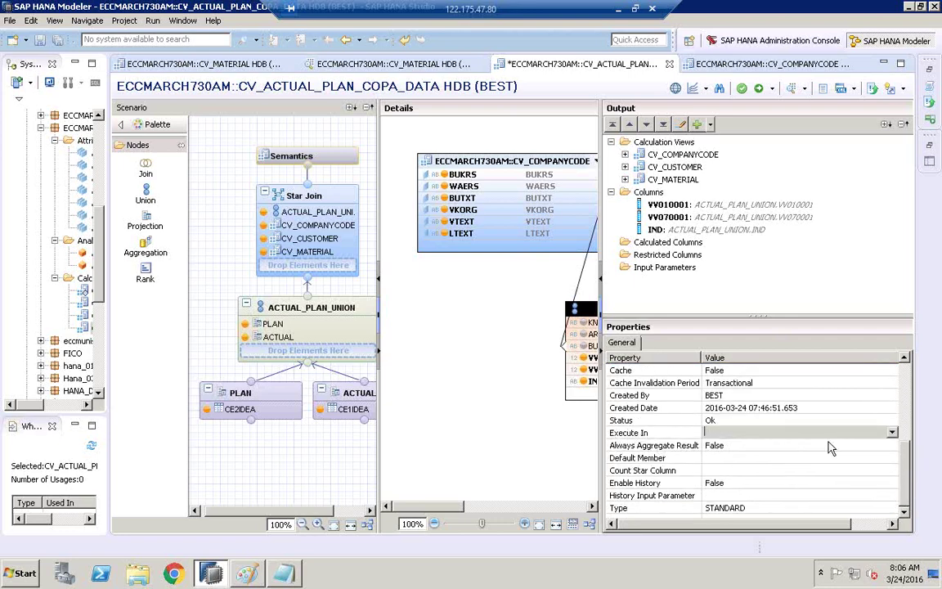
{"action": "left_click", "coordinate": [891, 433]}
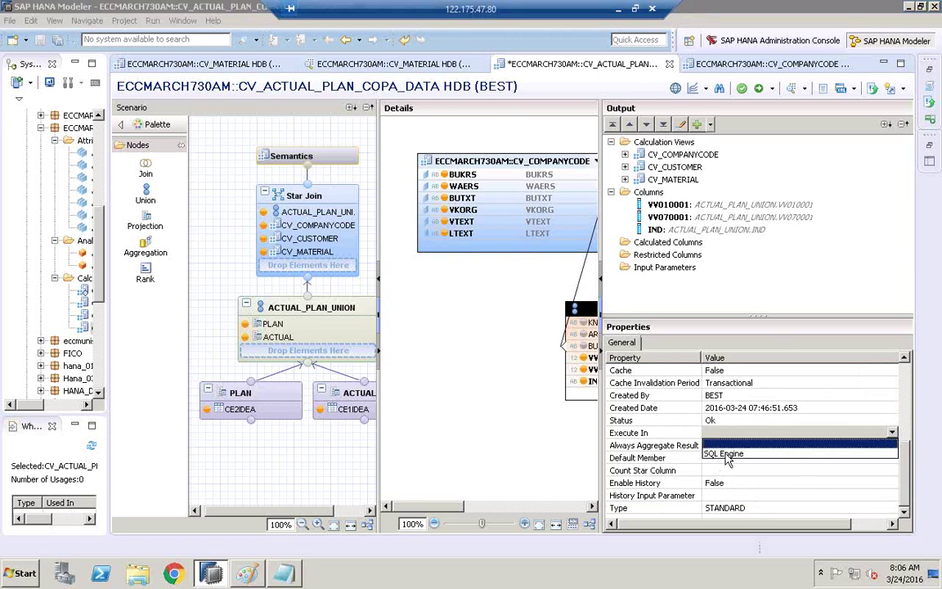
{"action": "left_click", "coordinate": [734, 455]}
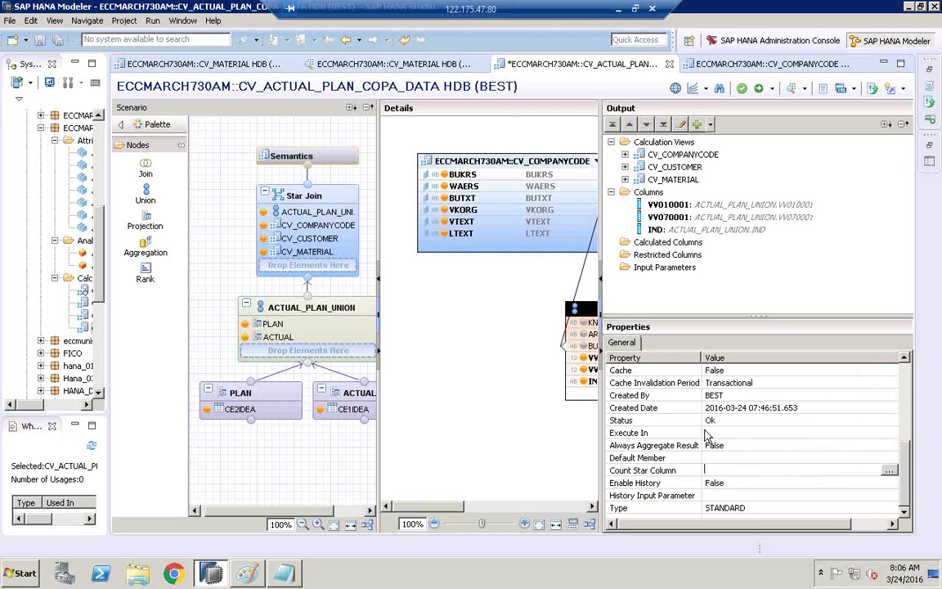
{"action": "left_click", "coordinate": [717, 431]}
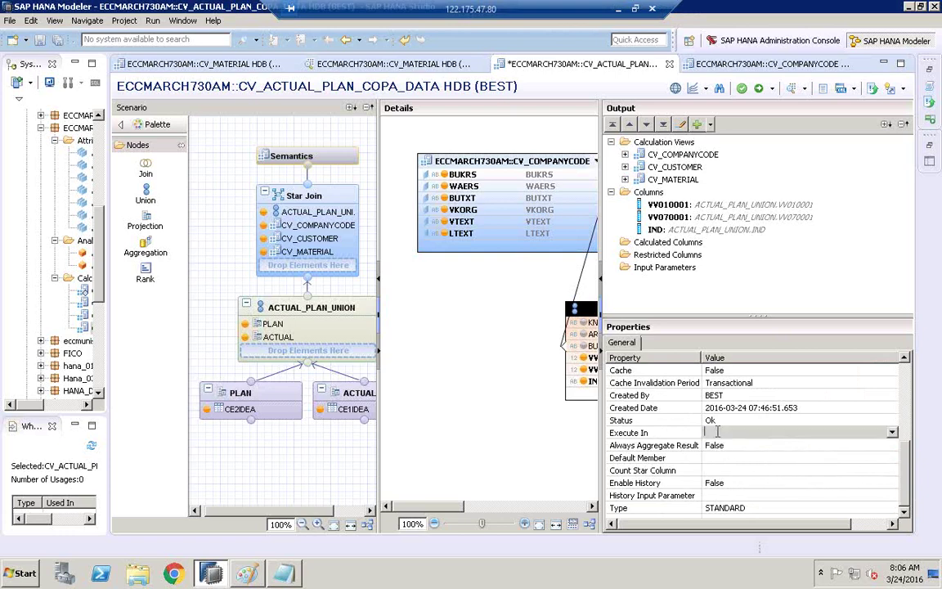
{"action": "left_click", "coordinate": [890, 432]}
{"action": "left_click", "coordinate": [765, 470]}
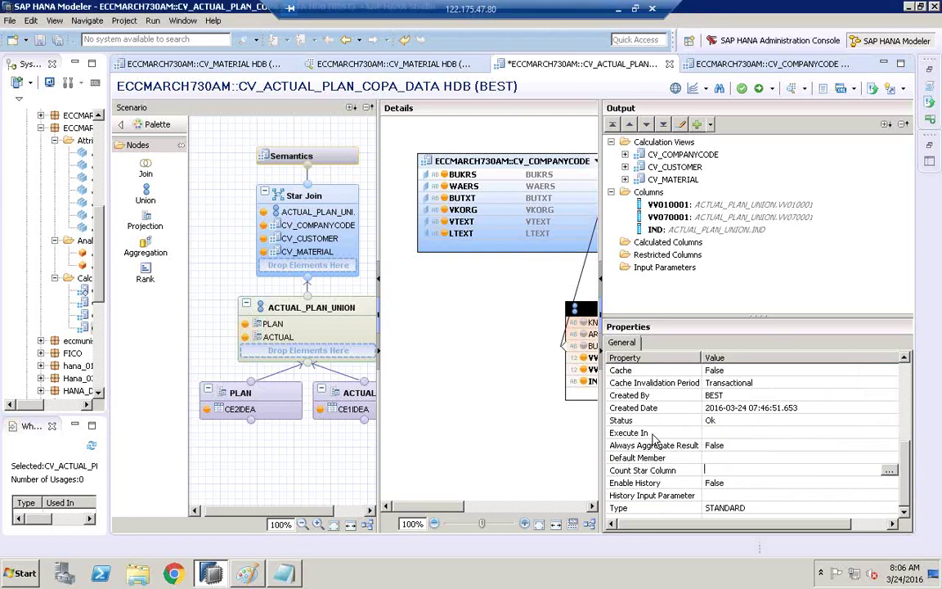
{"action": "left_click", "coordinate": [706, 433]}
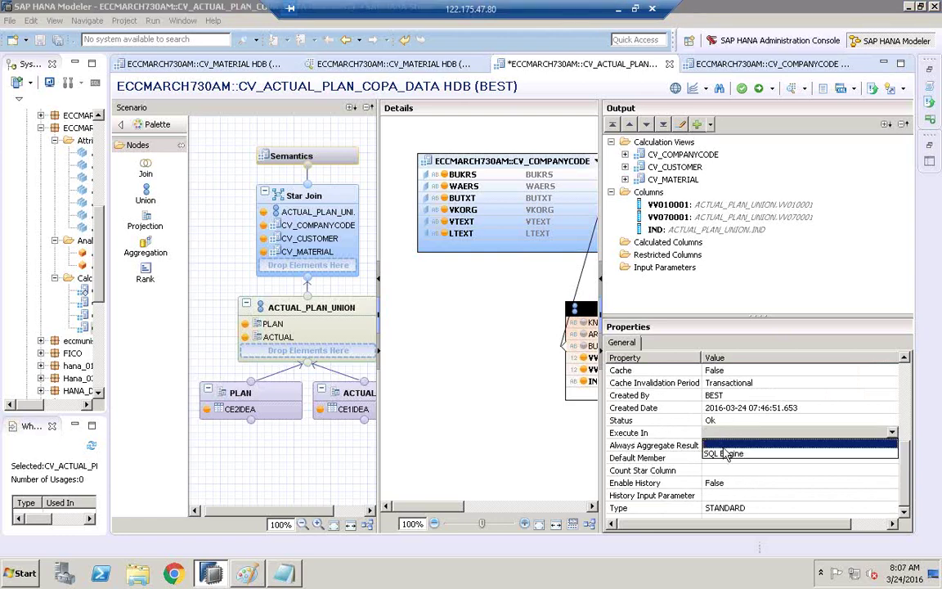
{"action": "left_click", "coordinate": [728, 470]}
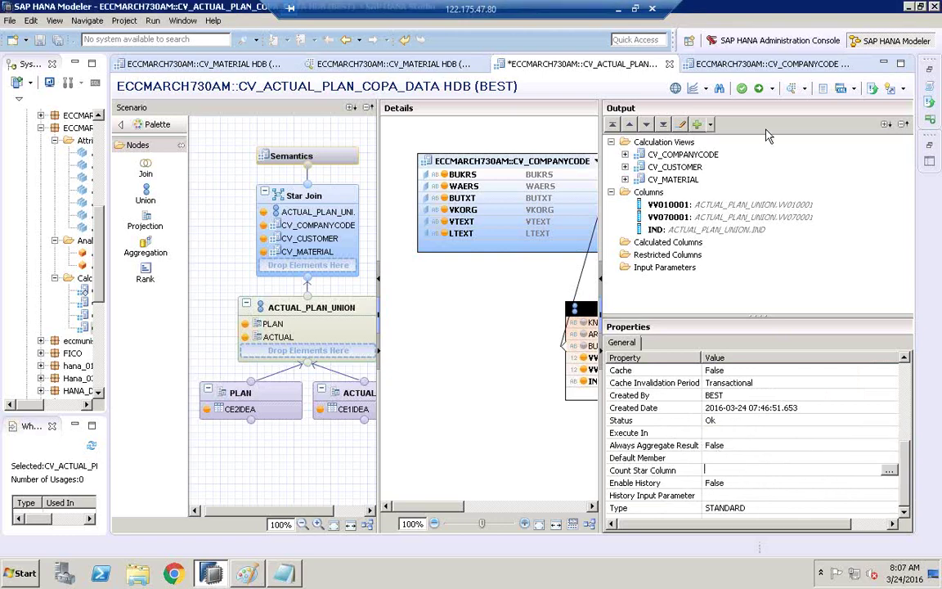
- Activate the calculation view and select CV_ACTUAL_PLAN_COPA_DATA in the Systems tree
{"action": "left_click", "coordinate": [759, 90]}
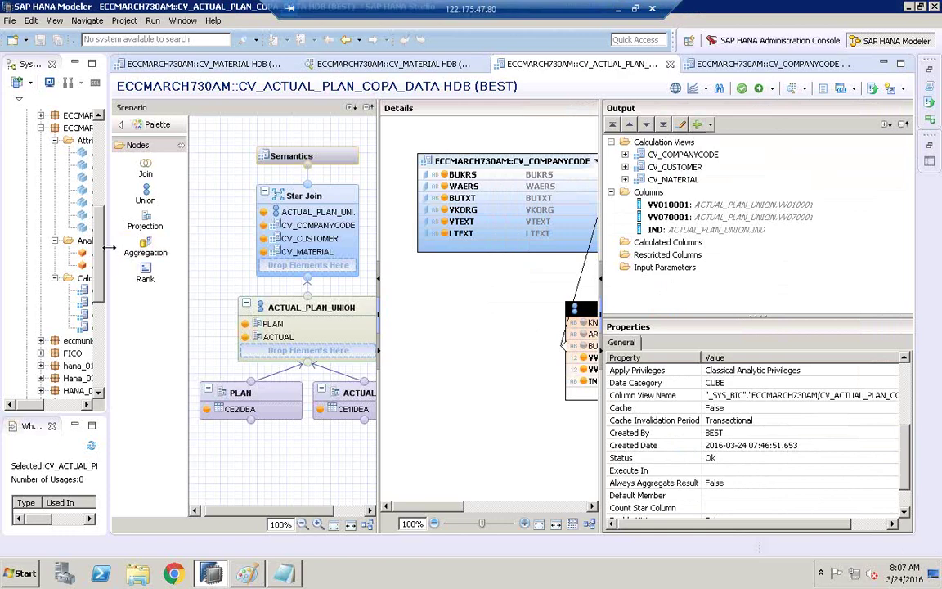
{"action": "left_click_drag", "start_coordinate": [109, 247], "coordinate": [245, 211]}
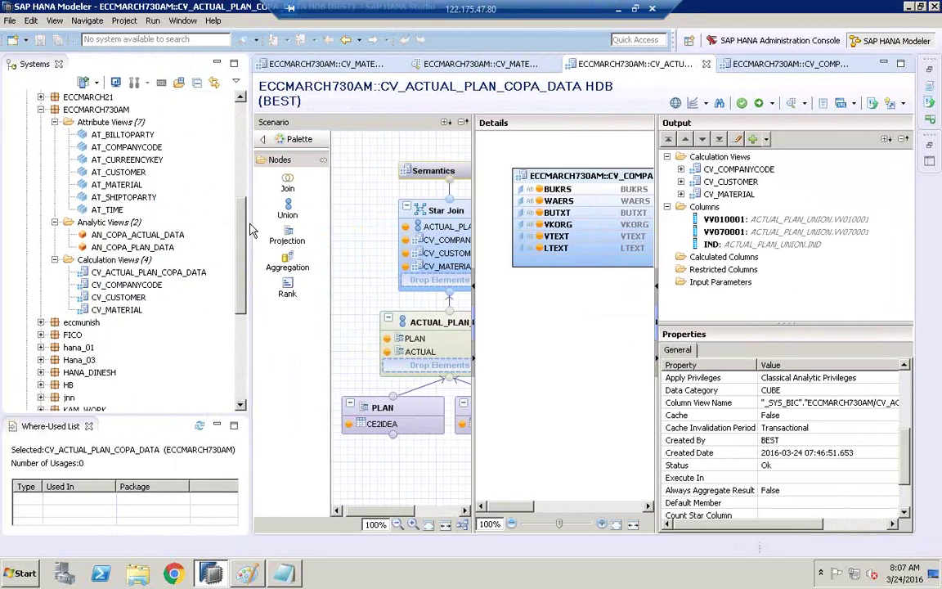
{"action": "left_click", "coordinate": [108, 272]}
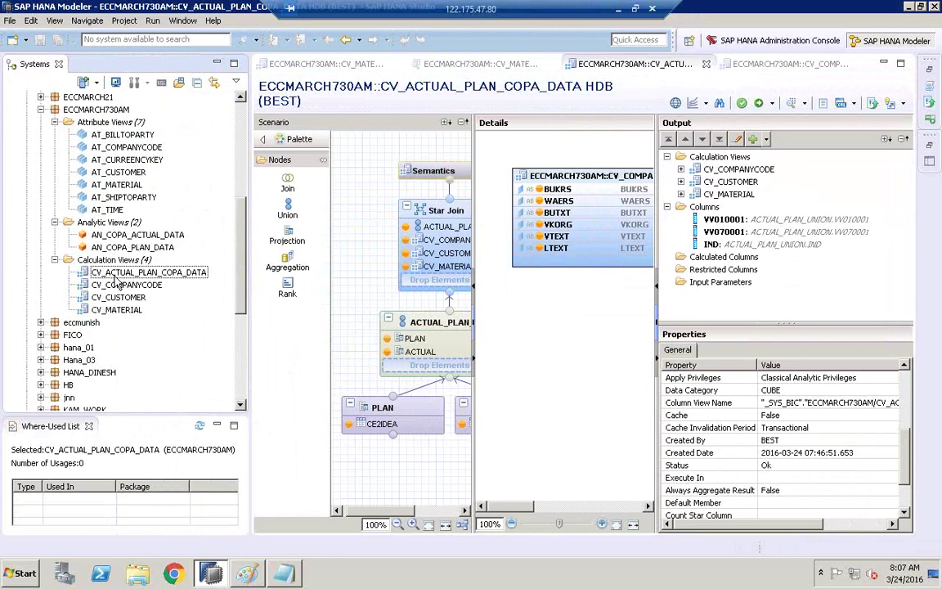
{"action": "right_click", "coordinate": [174, 278]}
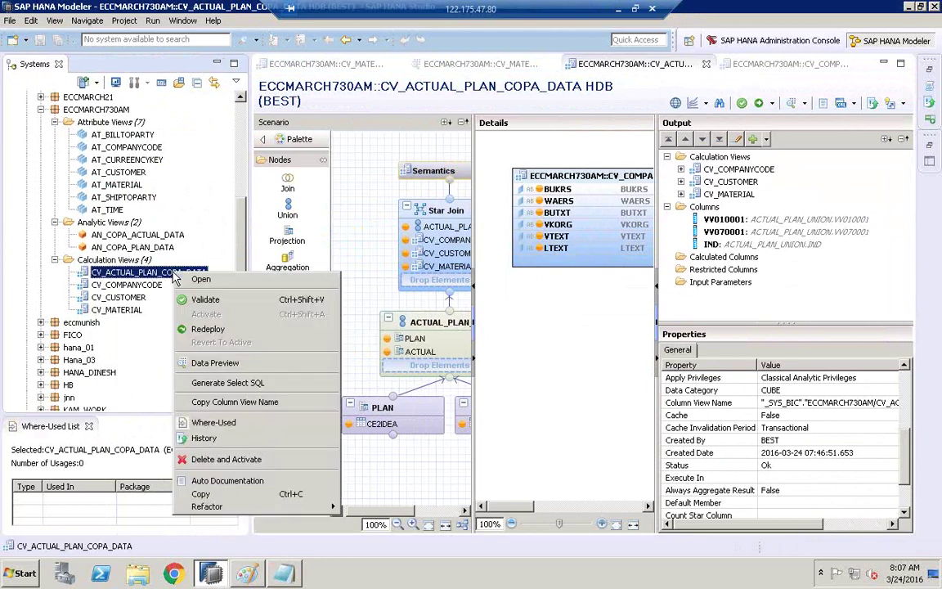
- Open the Data Preview of CV_ACTUAL_PLAN_COPA_DATA and enlarge the Analysis tab's chart area
{"action": "left_click", "coordinate": [227, 372]}
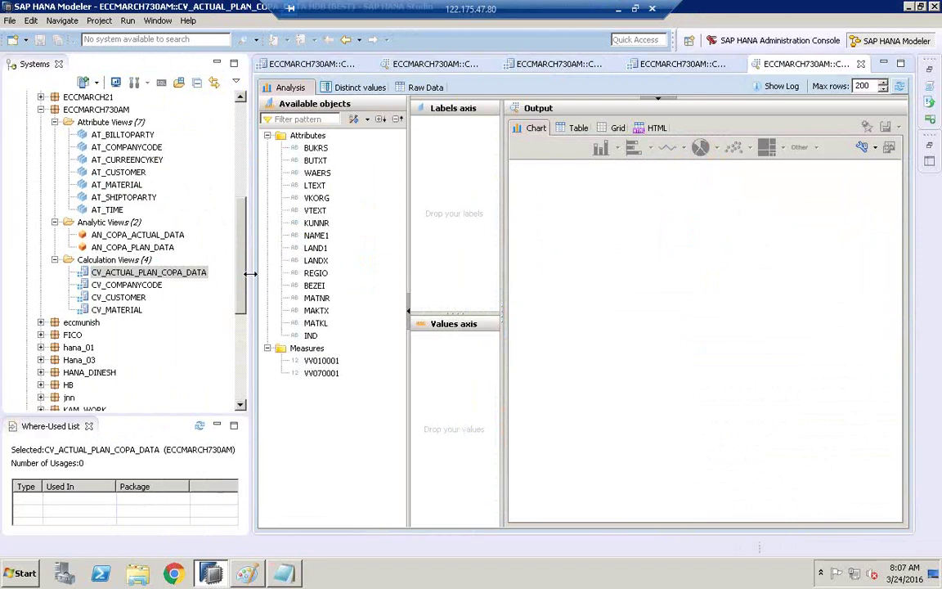
{"action": "left_click_drag", "start_coordinate": [250, 275], "coordinate": [172, 274]}
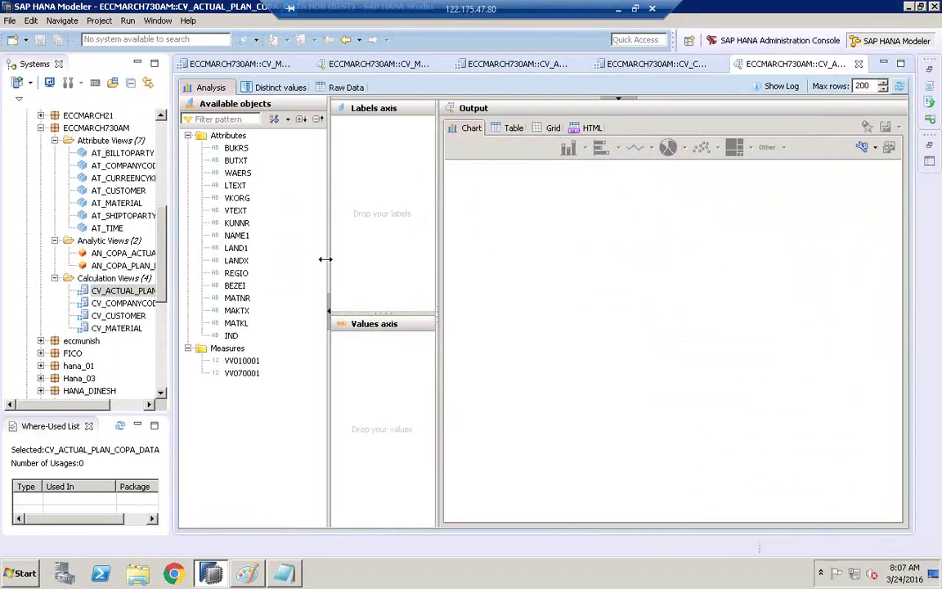
{"action": "left_click_drag", "start_coordinate": [326, 259], "coordinate": [288, 260]}
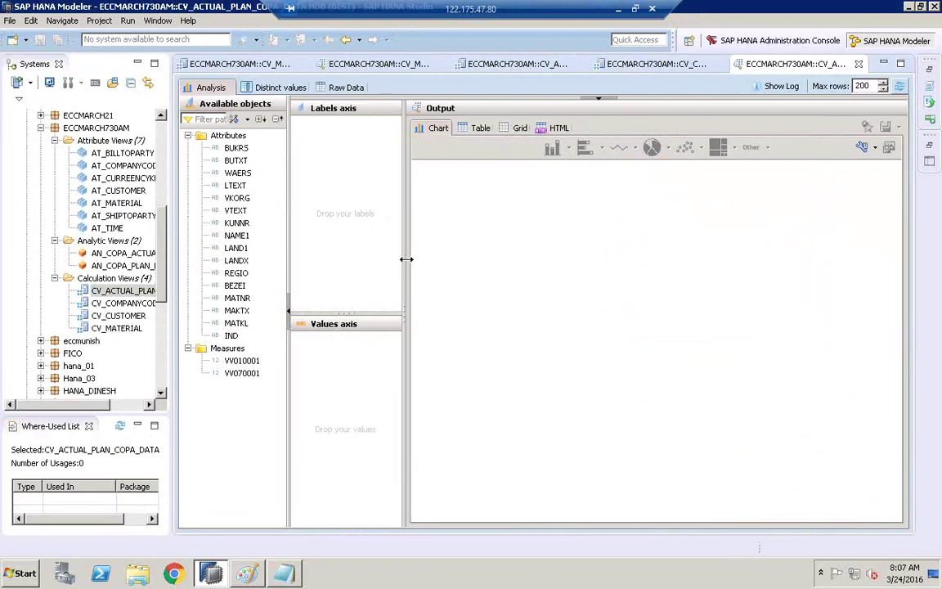
{"action": "left_click_drag", "start_coordinate": [406, 260], "coordinate": [473, 259]}
{"action": "left_click", "coordinate": [233, 336]}
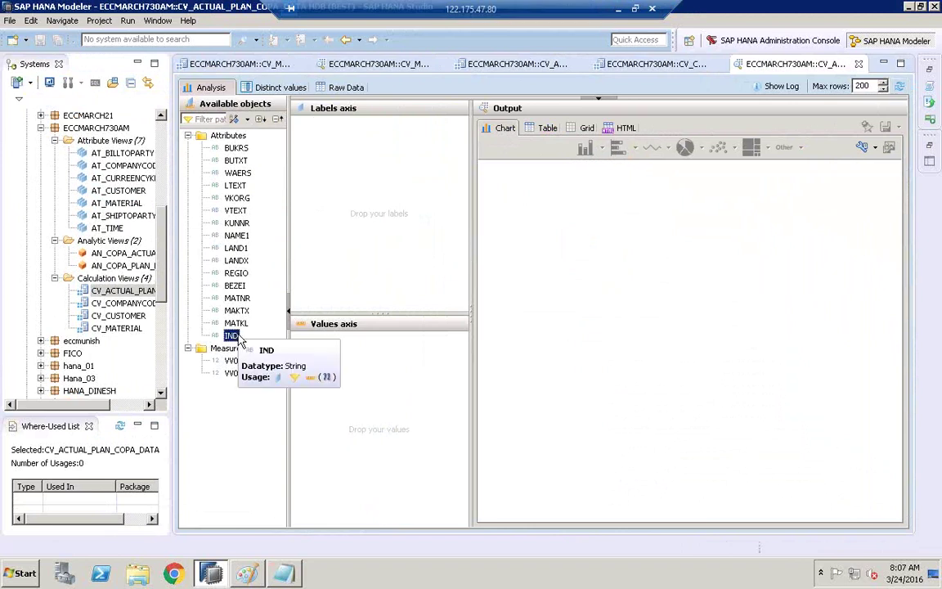
- Chart VV010001 summed by IND, checking the table results before returning to the bar chart
{"action": "left_click_drag", "start_coordinate": [238, 336], "coordinate": [387, 169]}
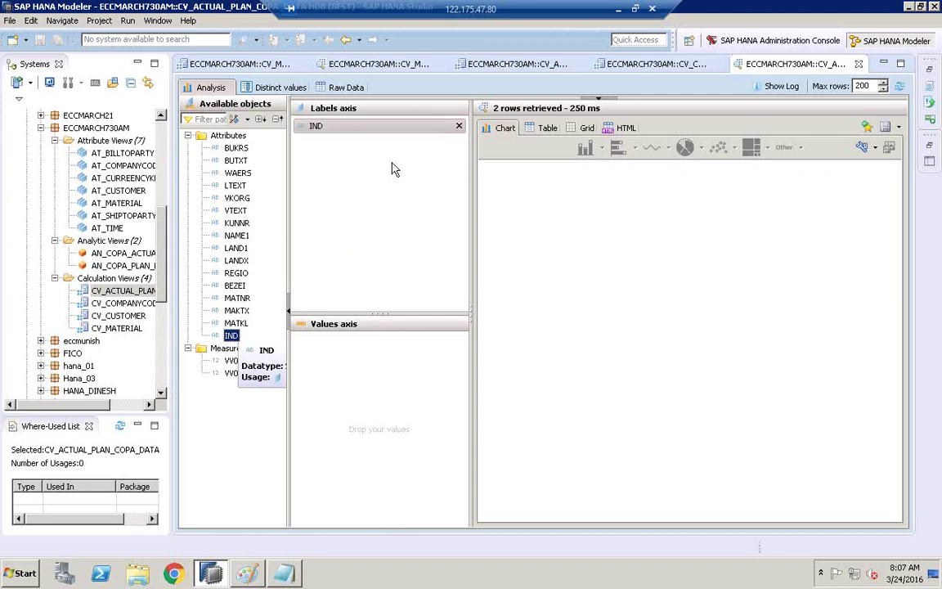
{"action": "left_click", "coordinate": [544, 128]}
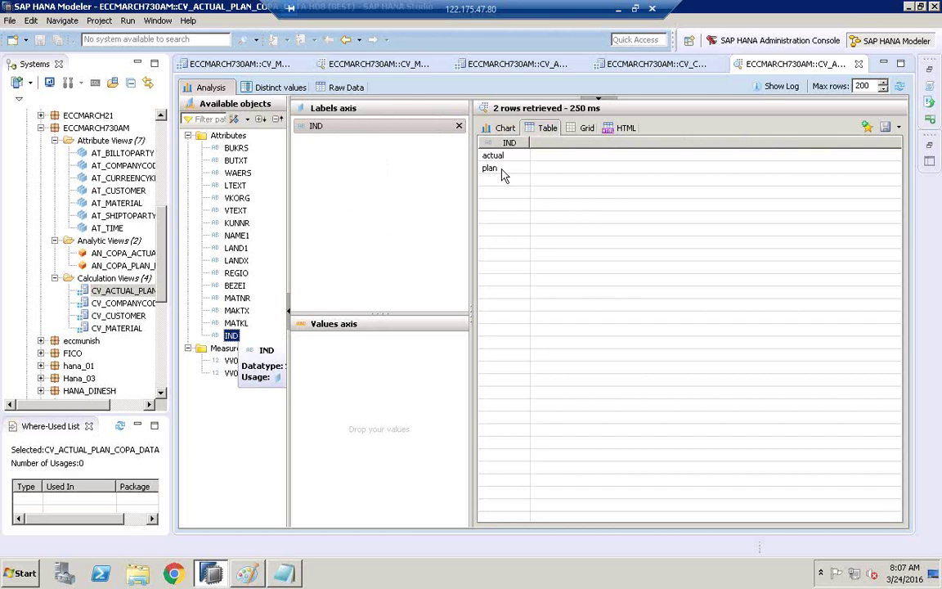
{"action": "left_click", "coordinate": [499, 172]}
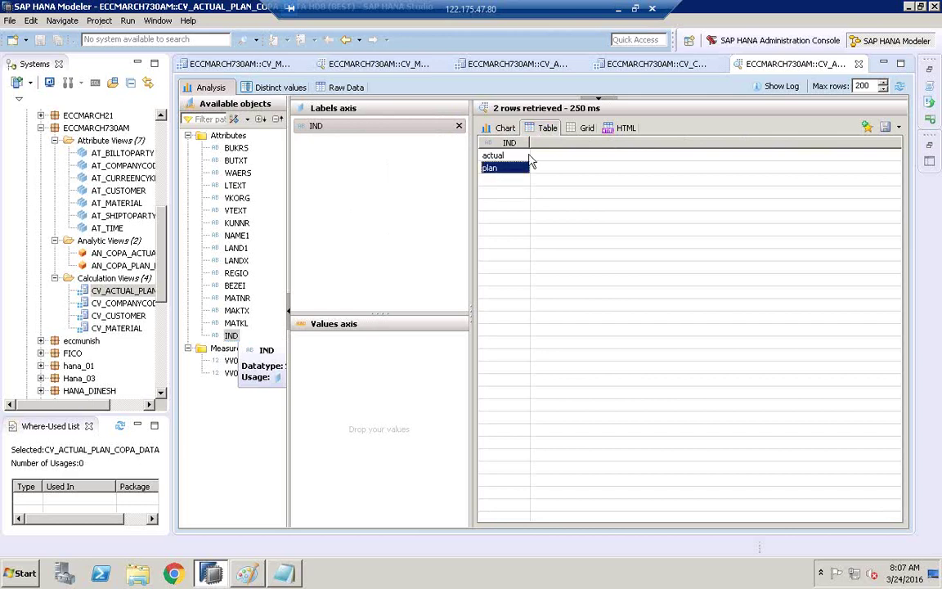
{"action": "left_click", "coordinate": [242, 361]}
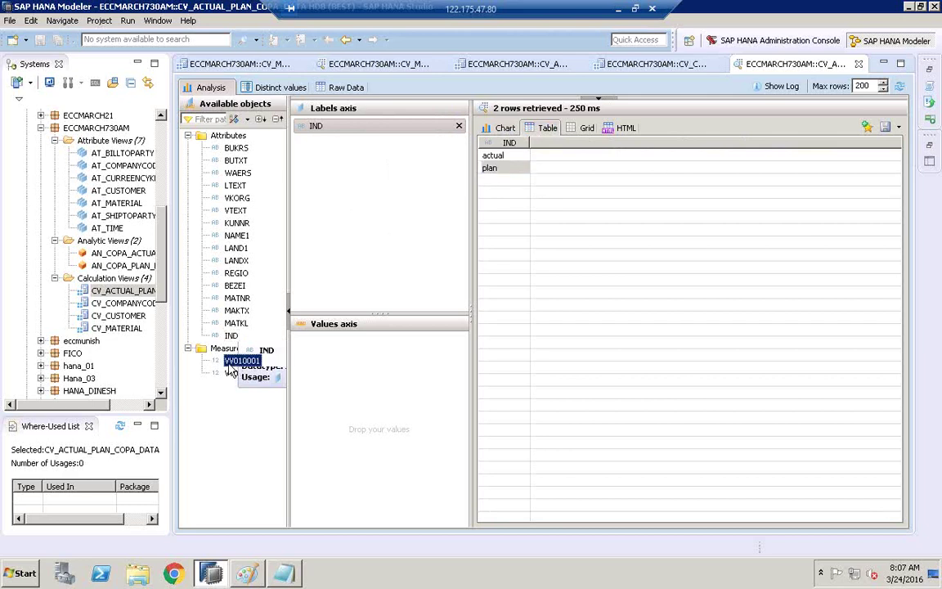
{"action": "left_click_drag", "start_coordinate": [242, 370], "coordinate": [372, 359]}
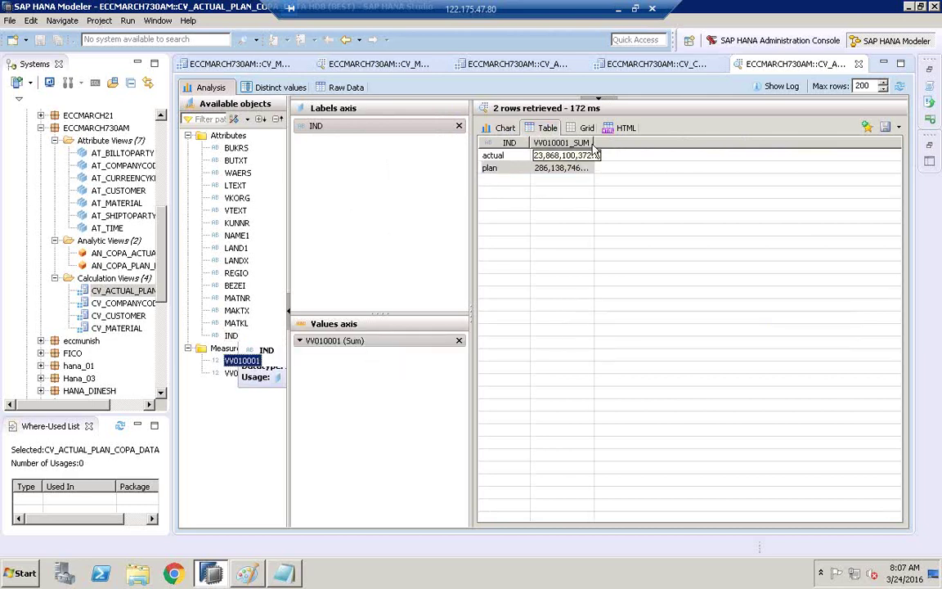
{"action": "left_click", "coordinate": [523, 168]}
{"action": "left_click", "coordinate": [504, 128]}
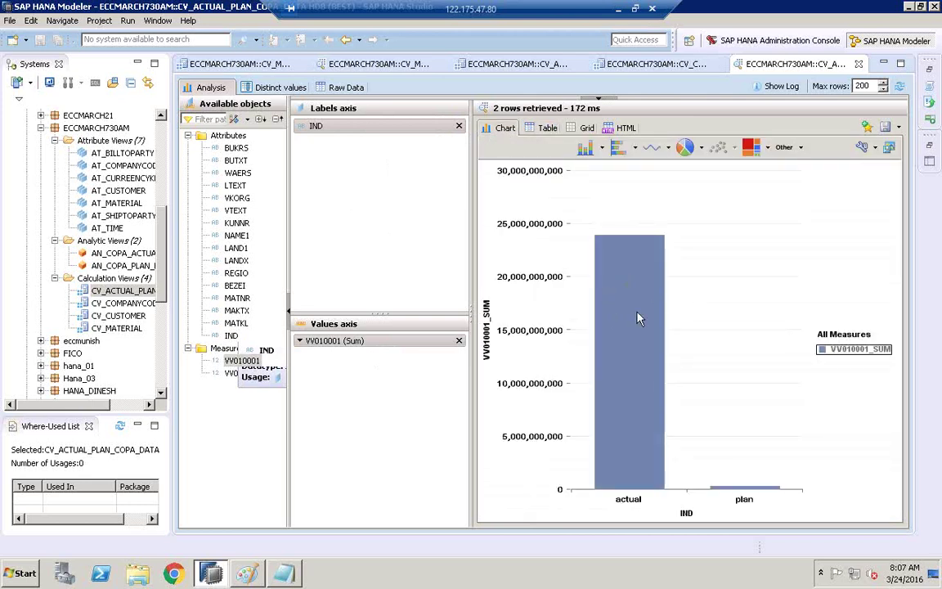
{"action": "mouse_move", "coordinate": [747, 494]}
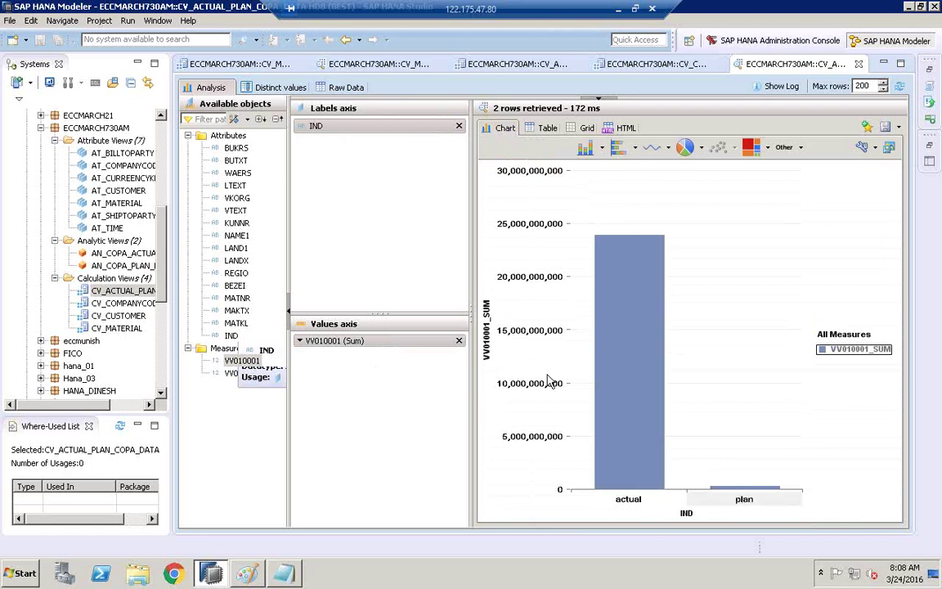
{"action": "left_click", "coordinate": [239, 249]}
{"action": "left_click", "coordinate": [236, 260]}
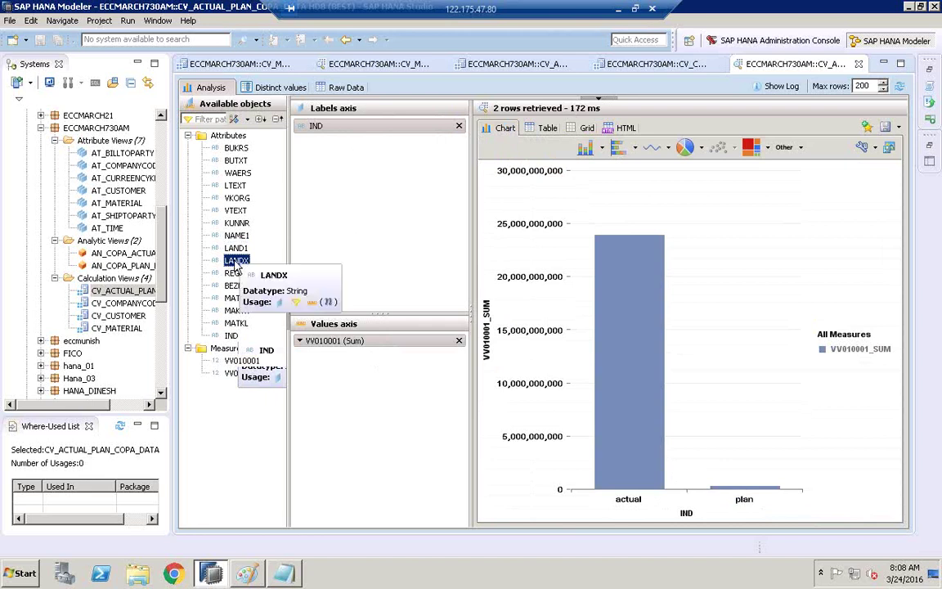
- Add LANDX beside IND on the Labels axis and reveal the Filters area
{"action": "left_click_drag", "start_coordinate": [236, 263], "coordinate": [357, 190]}
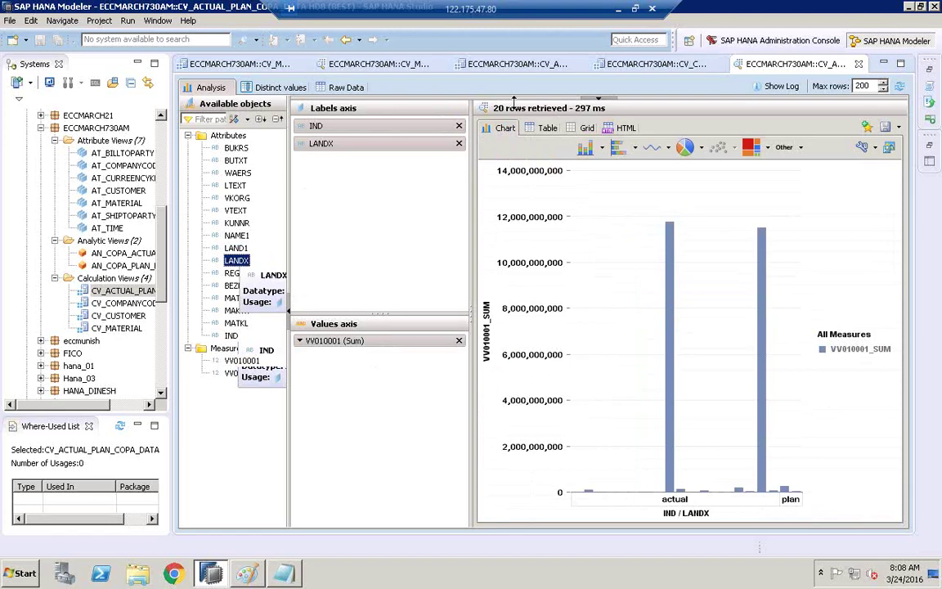
{"action": "left_click_drag", "start_coordinate": [513, 99], "coordinate": [512, 204]}
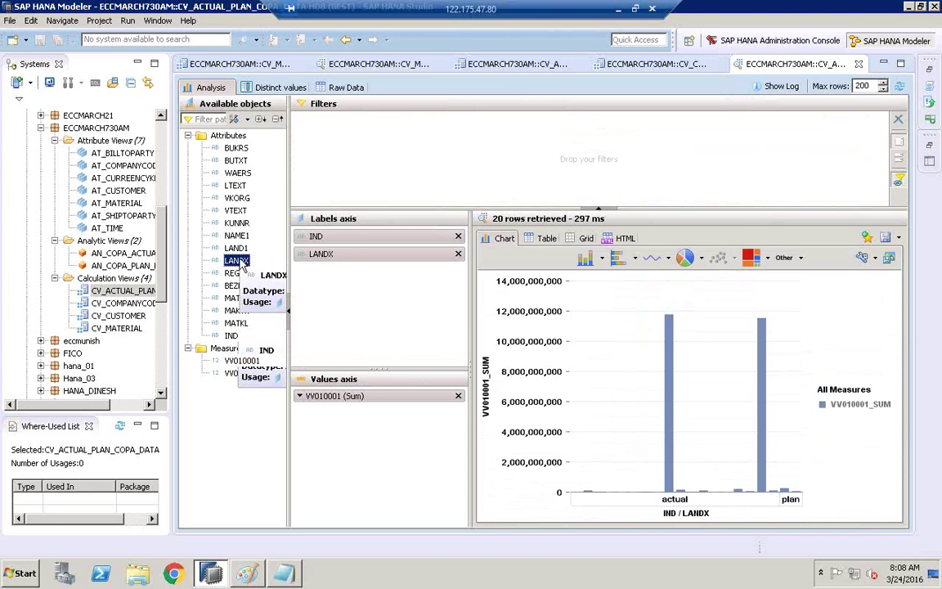
- Add a LANDX filter, try Germany then United States, and finally remove the filter
{"action": "left_click_drag", "start_coordinate": [239, 263], "coordinate": [381, 168]}
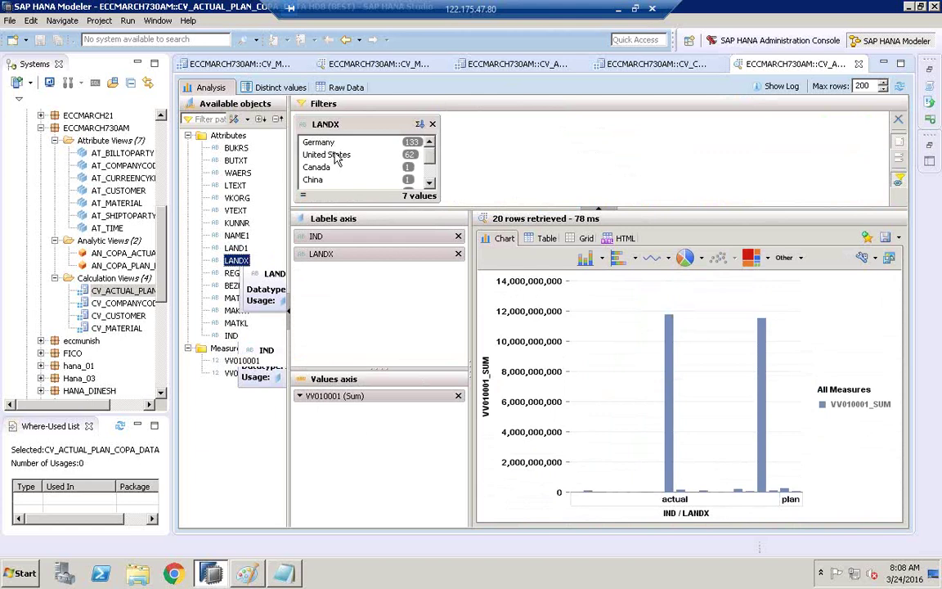
{"action": "left_click", "coordinate": [333, 144]}
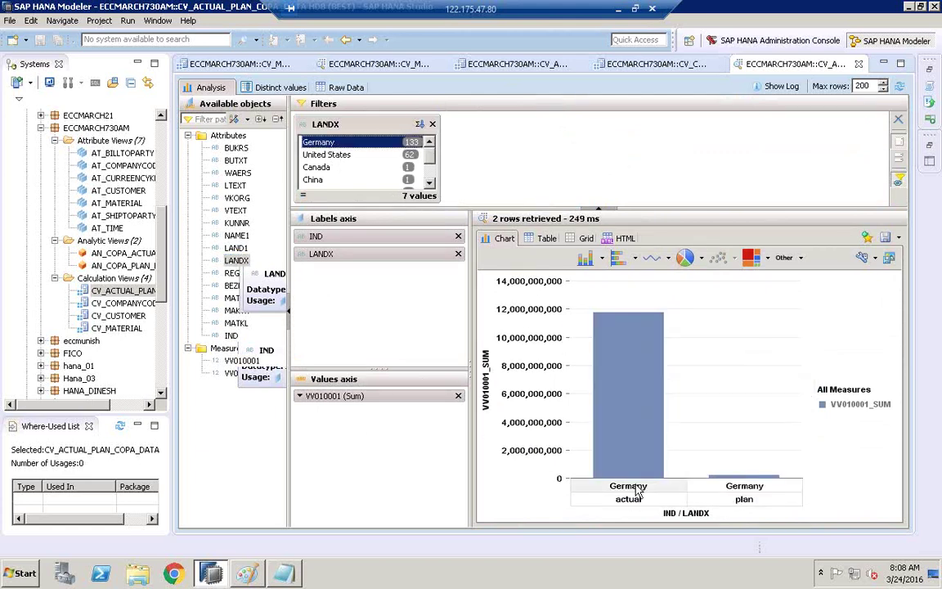
{"action": "mouse_move", "coordinate": [636, 395]}
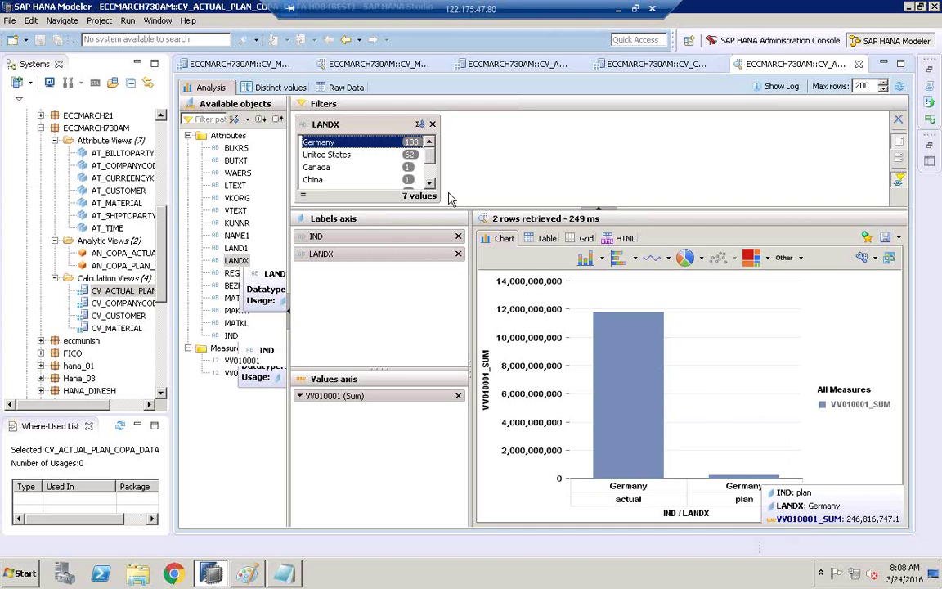
{"action": "left_click", "coordinate": [368, 159]}
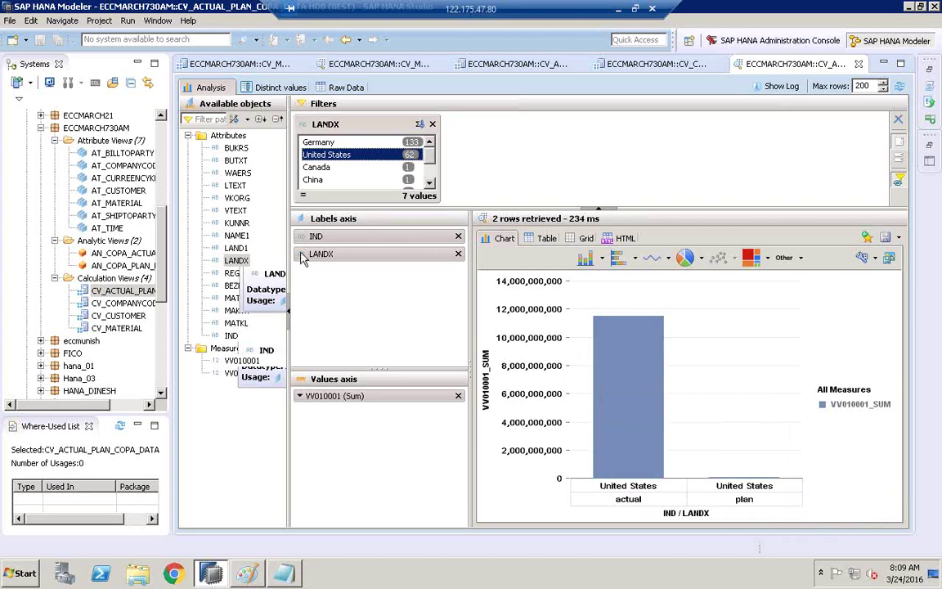
{"action": "left_click", "coordinate": [433, 124]}
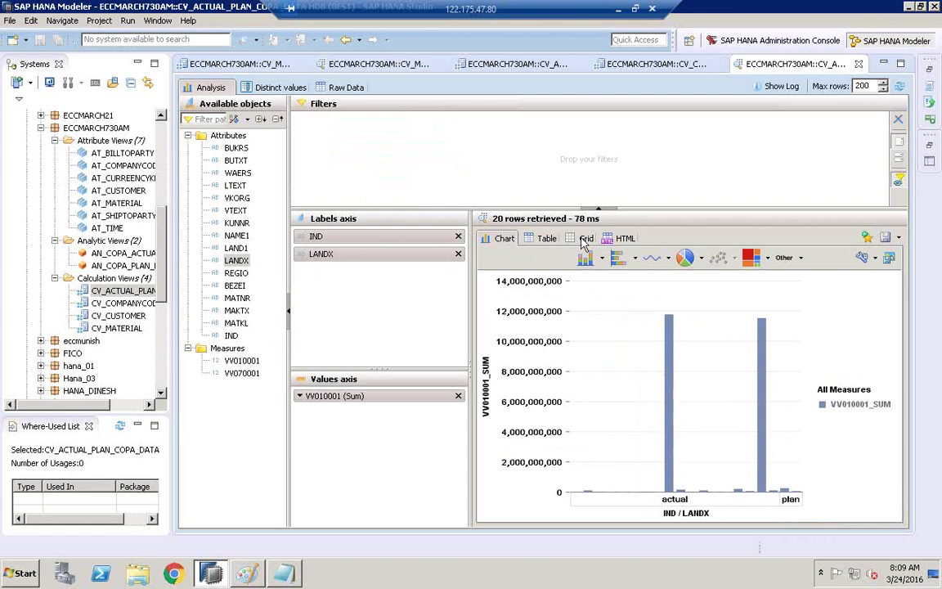
- Drop IND from the chart labels so VV010001 sums by country, then bring Paint forward
{"action": "left_click", "coordinate": [458, 236]}
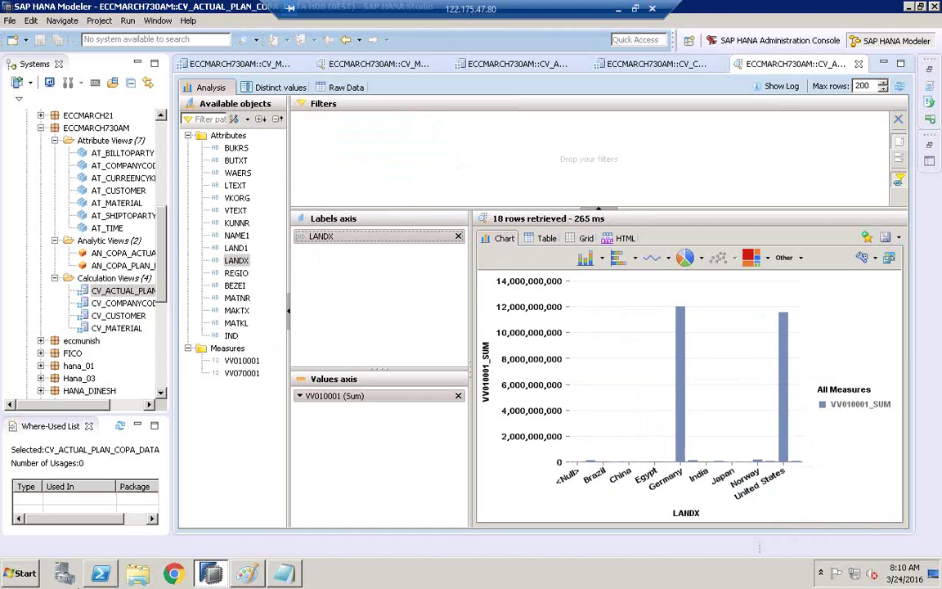
{"action": "left_click", "coordinate": [28, 577]}
{"action": "left_click", "coordinate": [247, 576]}
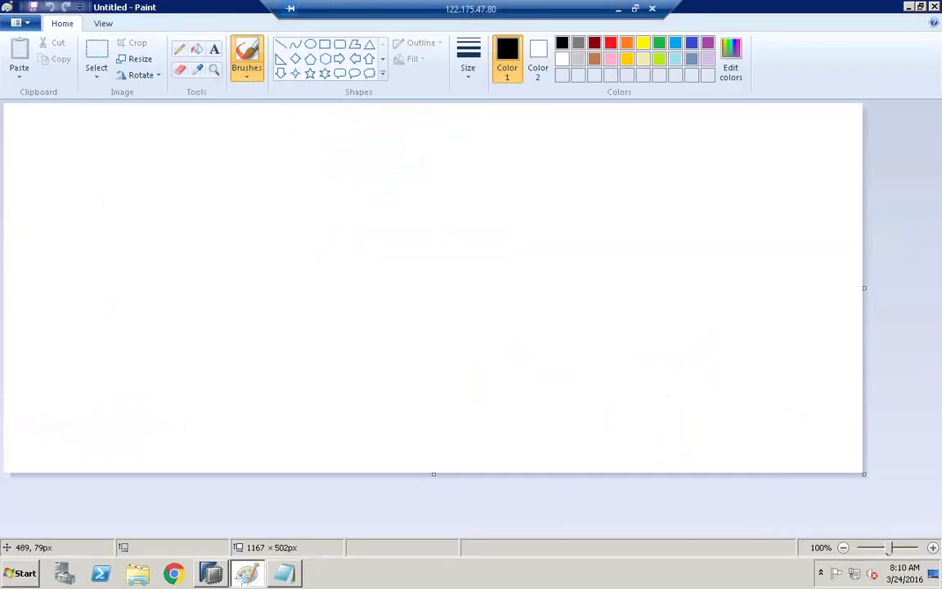
- Draw a box near the top-left of the canvas and label it 'starjoin'
{"action": "left_click", "coordinate": [327, 45]}
{"action": "mouse_move", "coordinate": [48, 155]}
{"action": "left_mouse_down"}
{"action": "mouse_move", "coordinate": [147, 164]}
{"action": "mouse_move", "coordinate": [355, 214]}
{"action": "left_mouse_up"}
{"action": "left_click", "coordinate": [214, 49]}
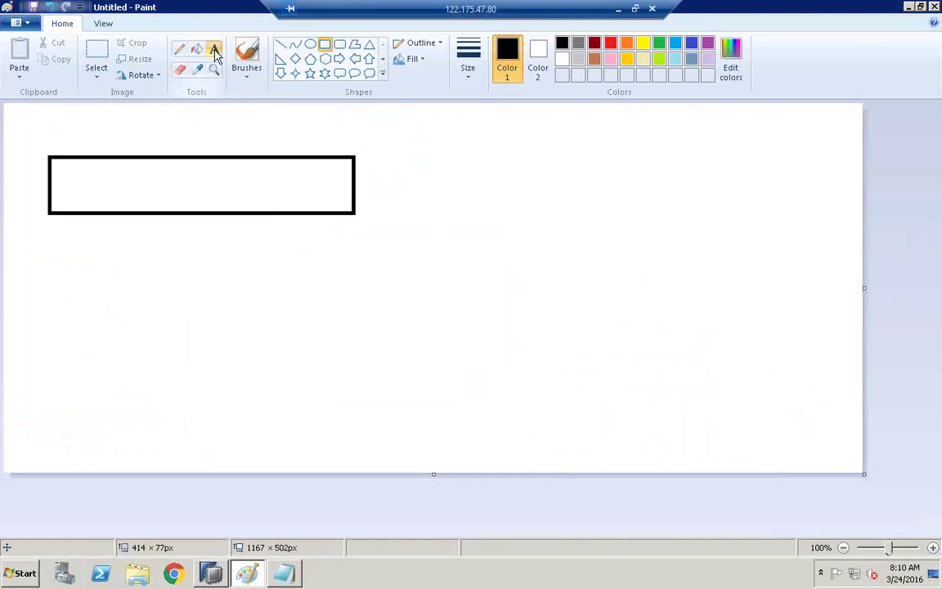
{"action": "left_click", "coordinate": [146, 181]}
{"action": "type", "text": "starjoin"}
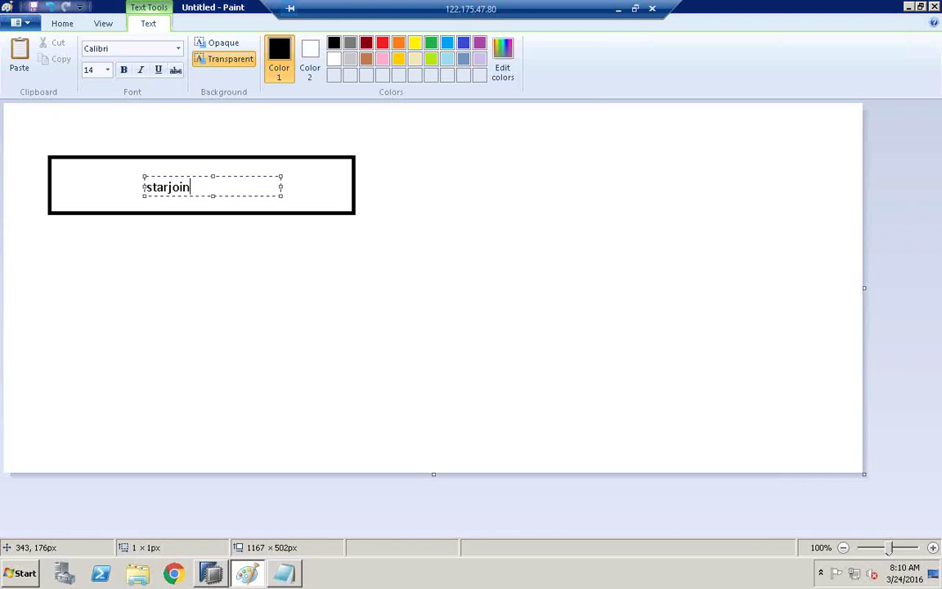
{"action": "left_click", "coordinate": [263, 168]}
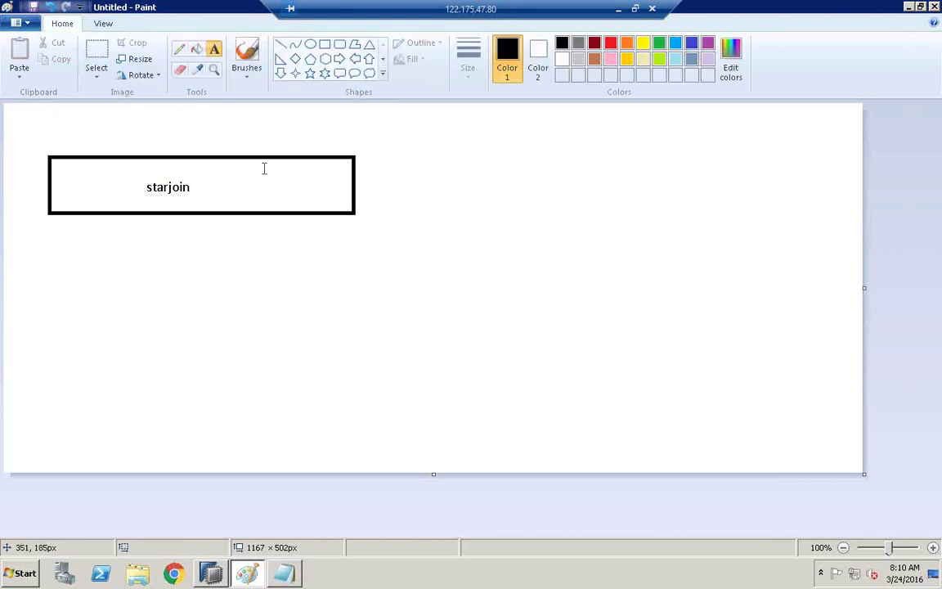
- Draw a line down from the starjoin box to a second box labelled 'ce'
{"action": "left_click", "coordinate": [280, 43]}
{"action": "left_click_drag", "start_coordinate": [161, 212], "coordinate": [161, 209]}
{"action": "left_click_drag", "start_coordinate": [161, 278], "coordinate": [161, 347]}
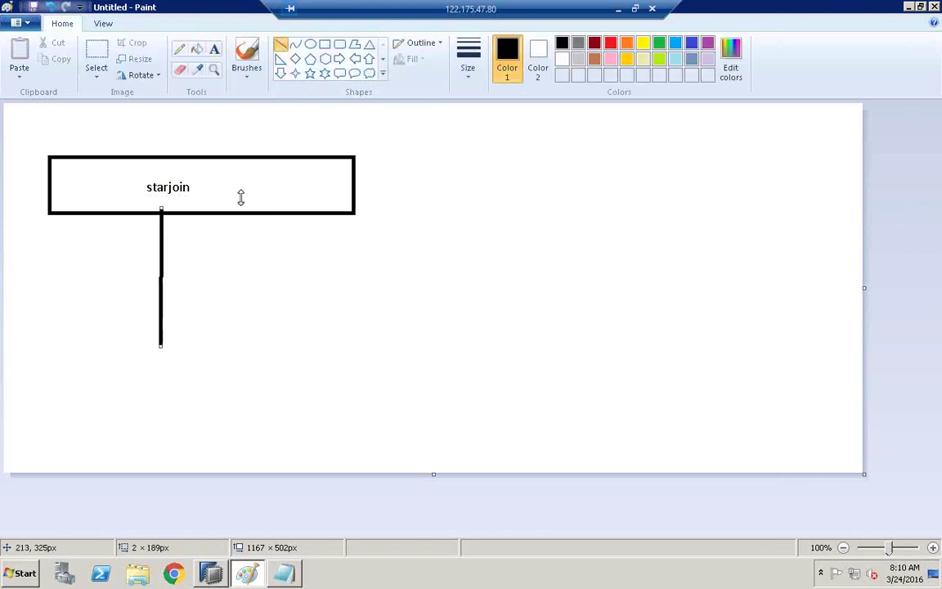
{"action": "left_click", "coordinate": [325, 44]}
{"action": "left_click_drag", "start_coordinate": [94, 348], "coordinate": [307, 382]}
{"action": "left_click", "coordinate": [214, 49]}
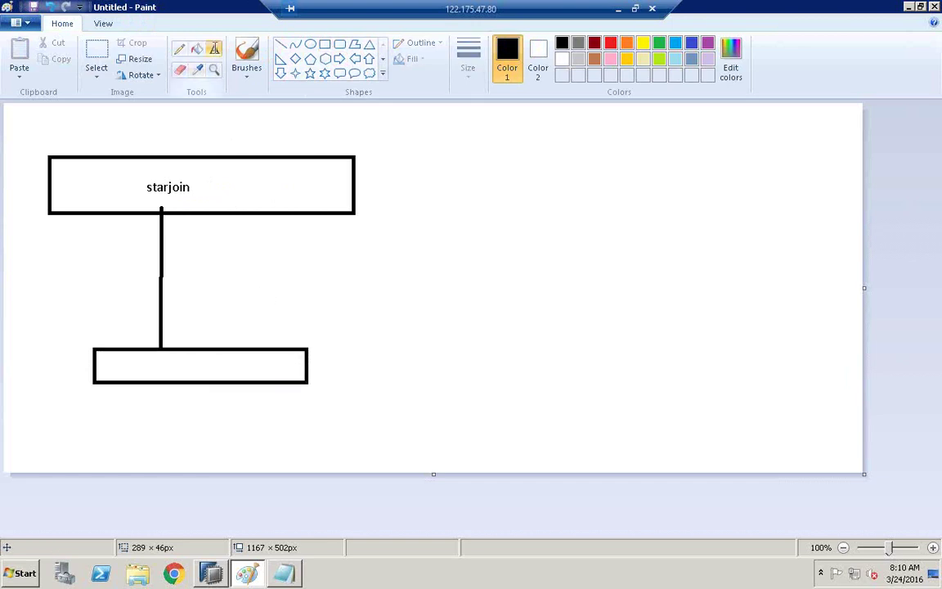
{"action": "left_click", "coordinate": [151, 373]}
{"action": "type", "text": "ce"}
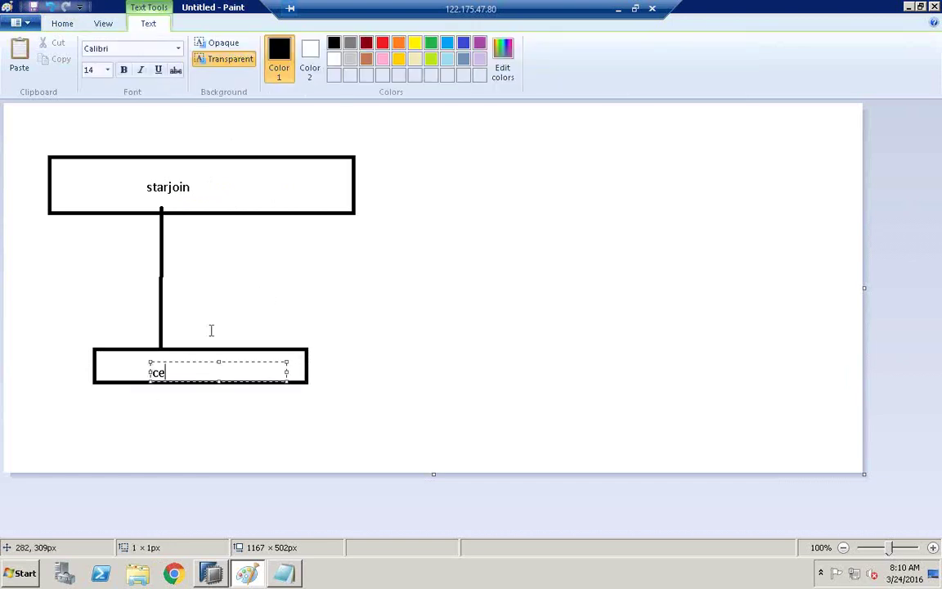
{"action": "left_click", "coordinate": [190, 332]}
- Label the connecting line '265 ms' and circle the word starjoin with an ellipse
{"action": "left_click", "coordinate": [190, 332]}
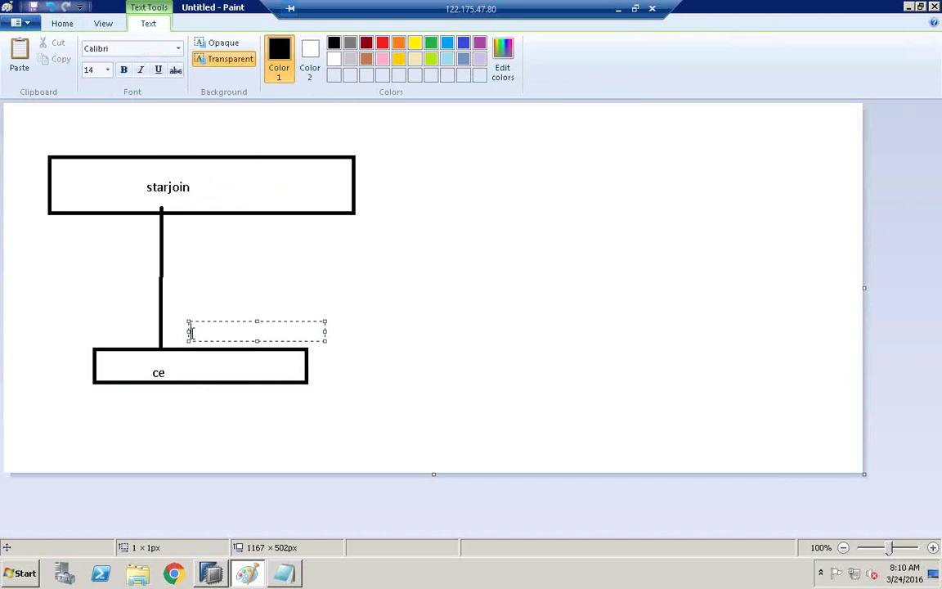
{"action": "type", "text": "265 ms"}
{"action": "left_click", "coordinate": [153, 152]}
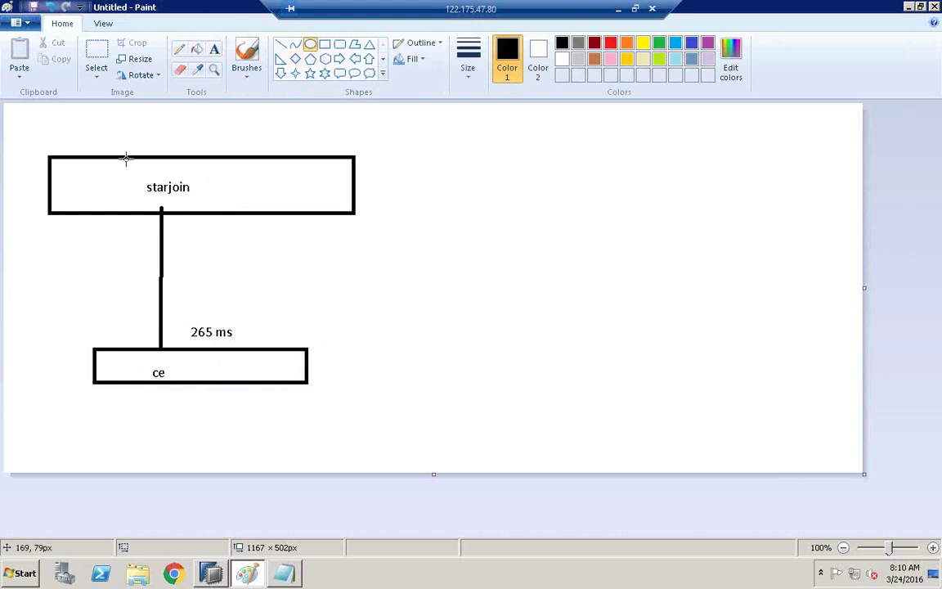
{"action": "left_click_drag", "start_coordinate": [117, 152], "coordinate": [215, 204]}
{"action": "left_click", "coordinate": [235, 200]}
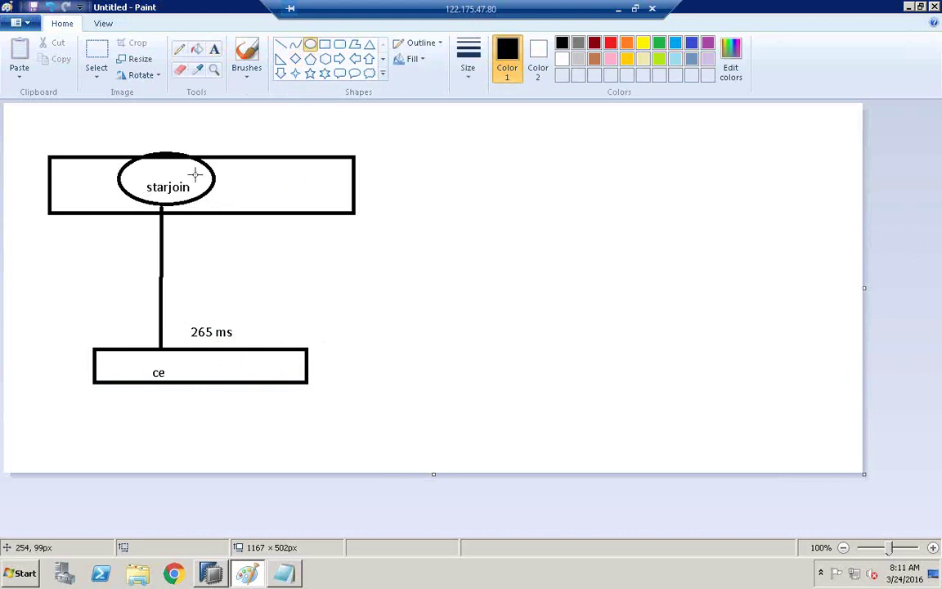
{"action": "left_click", "coordinate": [180, 49]}
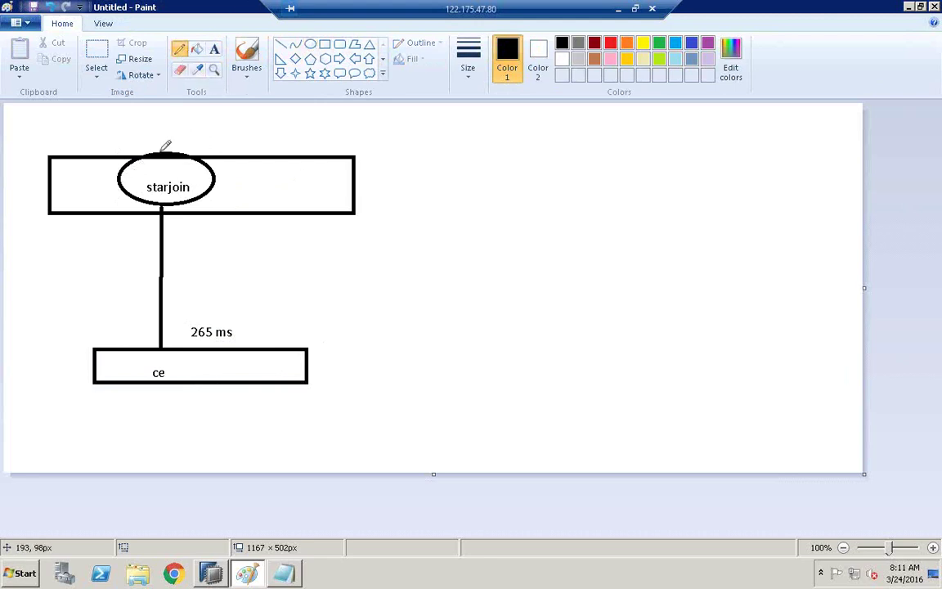
- Sketch a freehand arrow from the starjoin ellipse to ce, and draw a third box to its right
{"action": "mouse_move", "coordinate": [122, 166]}
{"action": "left_mouse_down"}
{"action": "mouse_move", "coordinate": [105, 288]}
{"action": "mouse_move", "coordinate": [154, 342]}
{"action": "mouse_move", "coordinate": [150, 353]}
{"action": "left_mouse_up"}
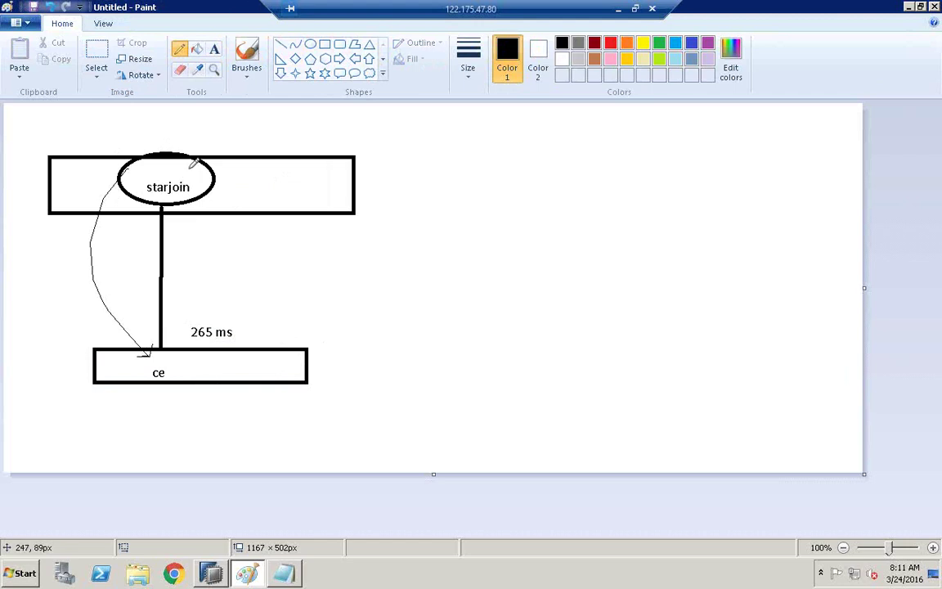
{"action": "left_click", "coordinate": [325, 45]}
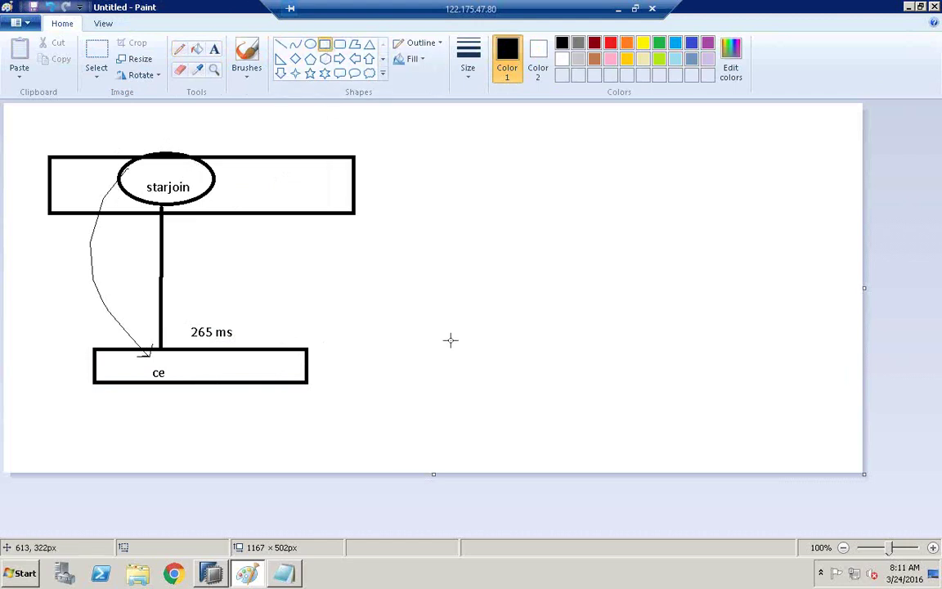
{"action": "left_click_drag", "start_coordinate": [446, 343], "coordinate": [661, 375]}
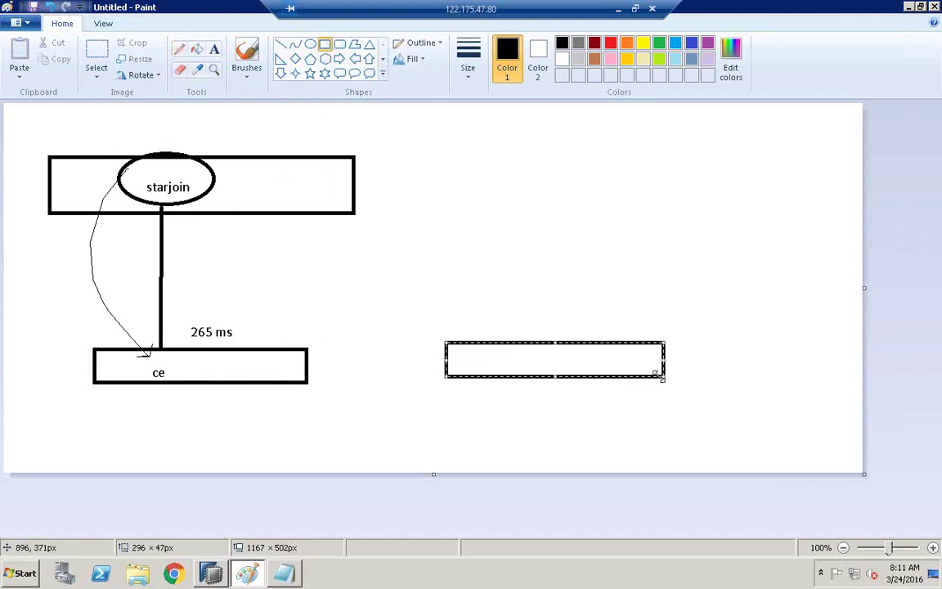
- Label the new right-hand box 'sql engine'
{"action": "left_click", "coordinate": [215, 49]}
{"action": "left_click", "coordinate": [491, 362]}
{"action": "type", "text": "sql "}
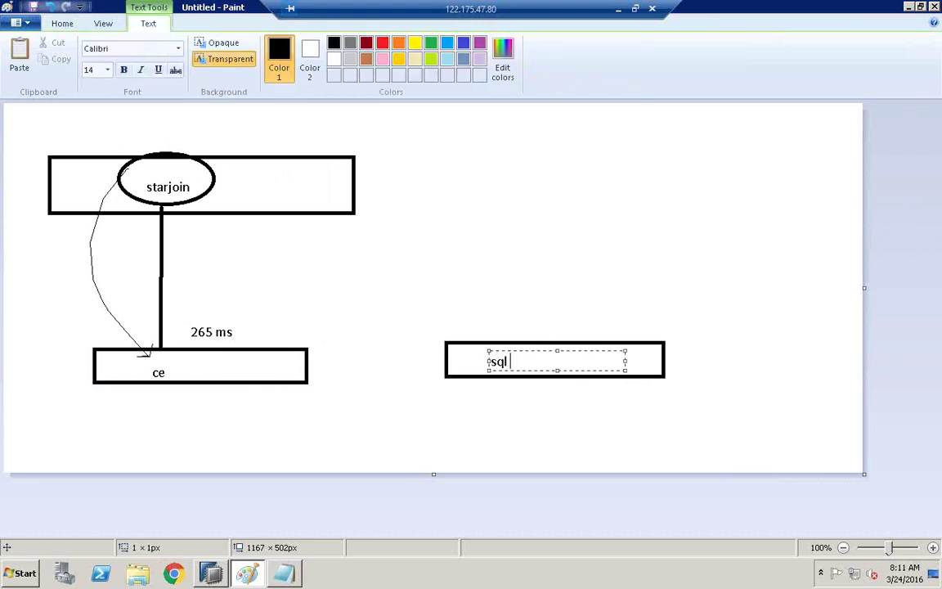
{"action": "type", "text": "enigne"}
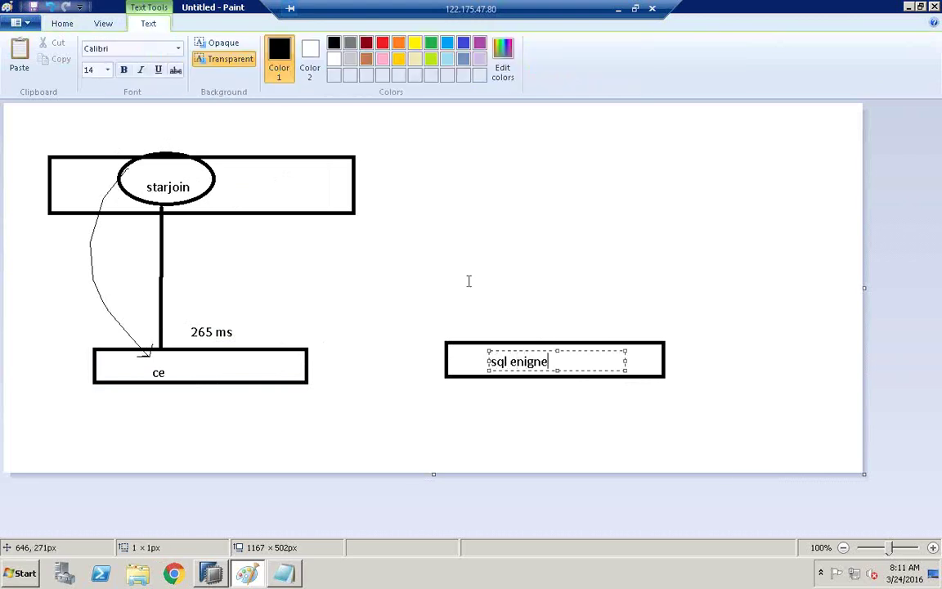
{"action": "key", "text": "BackSpace"}
{"action": "key", "text": "BackSpace"}
{"action": "key", "text": "BackSpace"}
{"action": "key", "text": "BackSpace"}
{"action": "key", "text": "BackSpace"}
{"action": "key", "text": "BackSpace"}
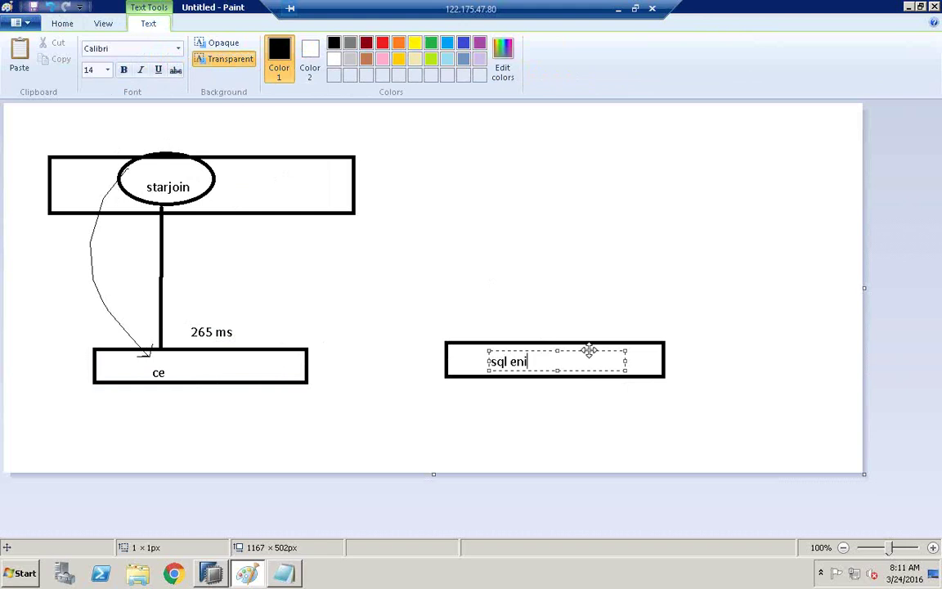
{"action": "type", "text": "enginw"}
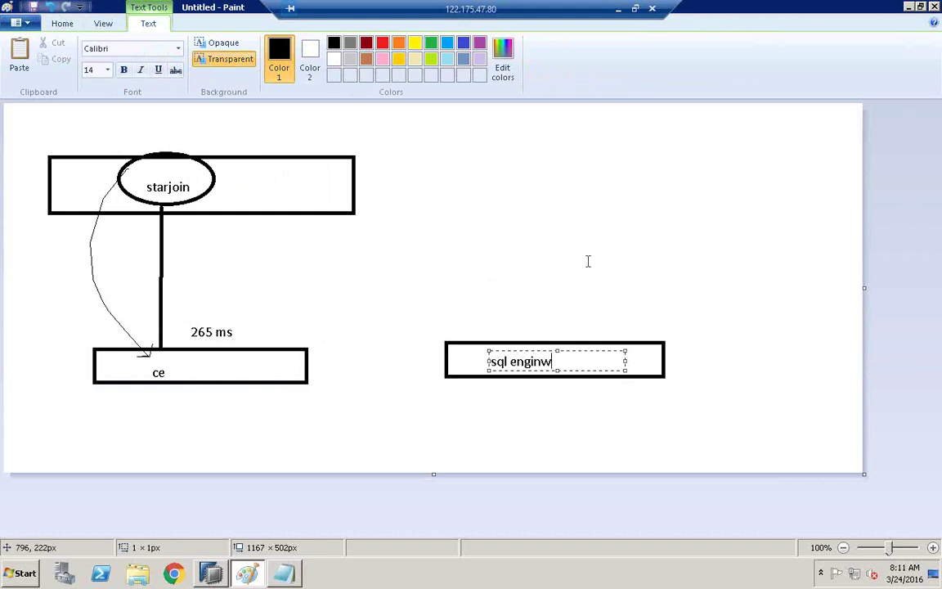
{"action": "key", "text": "BackSpace"}
{"action": "type", "text": "e"}
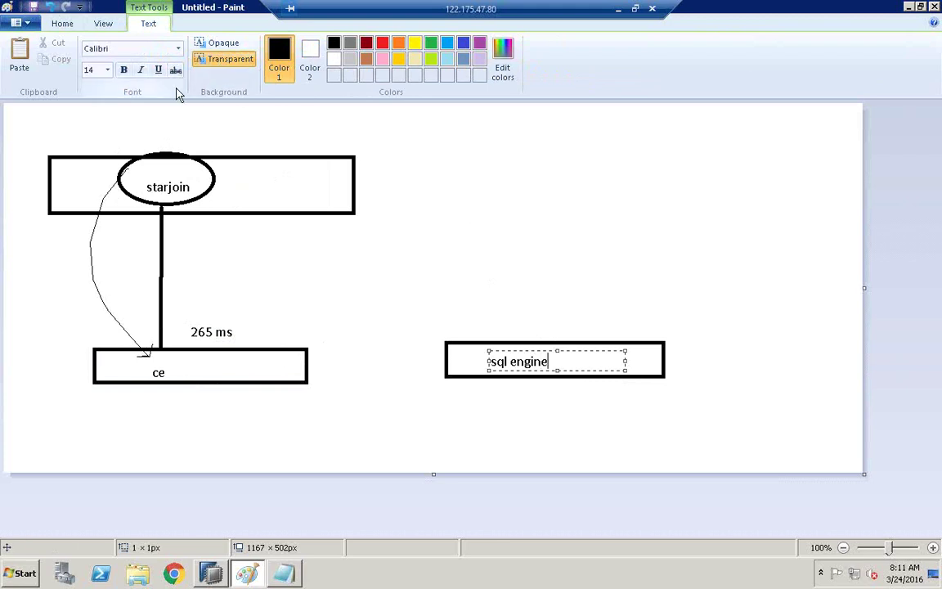
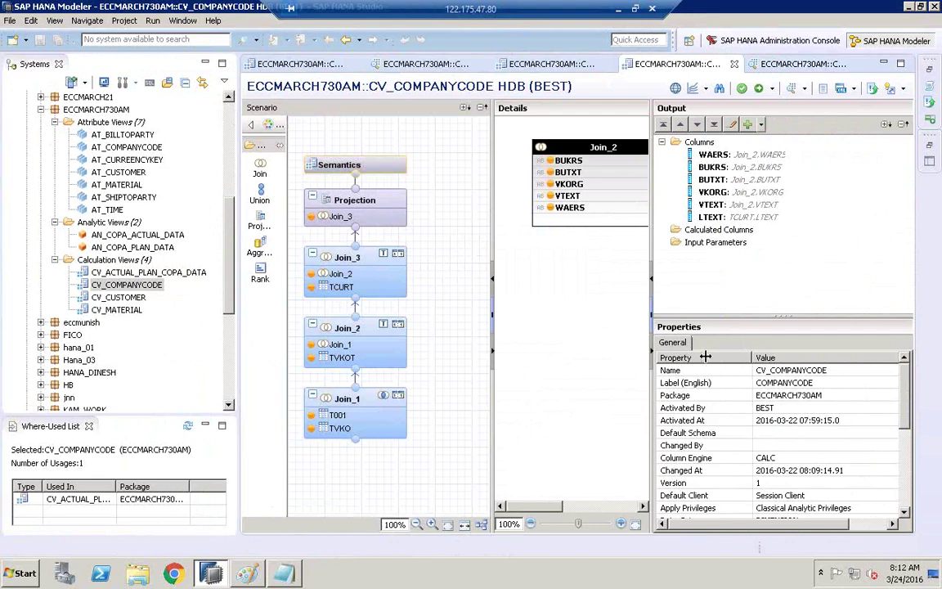
- Set CV_COMPANYCODE to execute in the SQL Engine, then save and activate it
{"action": "left_click", "coordinate": [904, 499]}
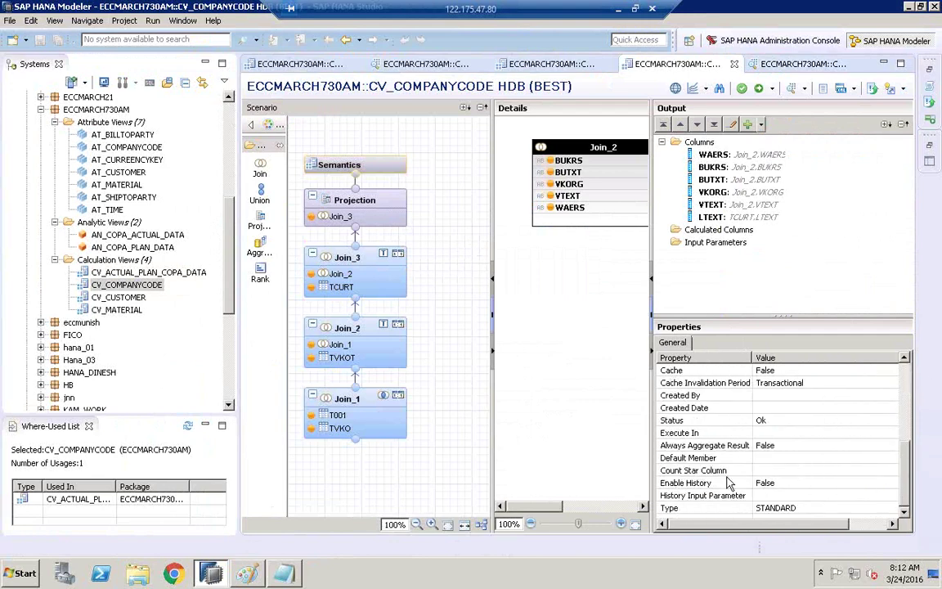
{"action": "left_click", "coordinate": [791, 432]}
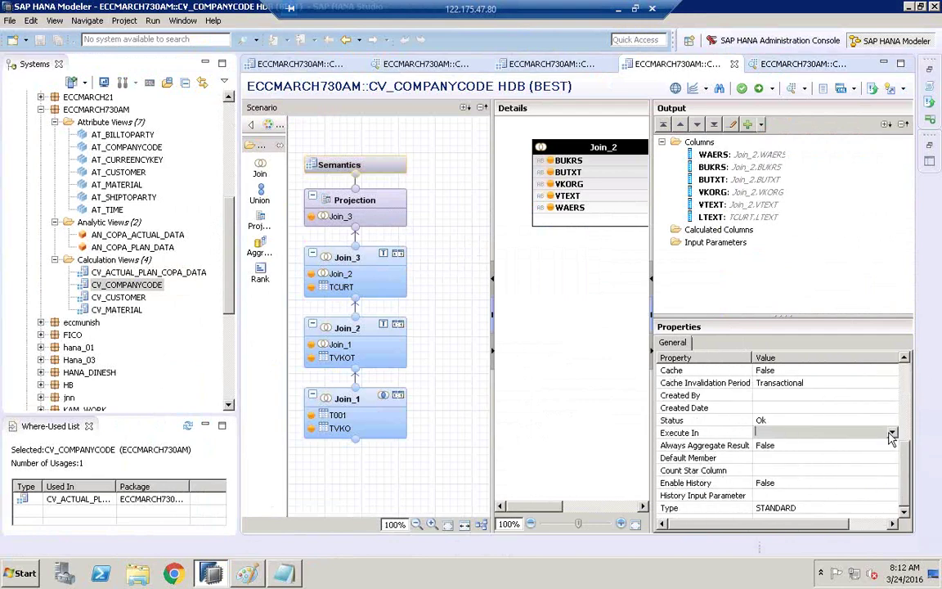
{"action": "left_click", "coordinate": [891, 433]}
{"action": "left_click", "coordinate": [788, 455]}
{"action": "left_click", "coordinate": [744, 89]}
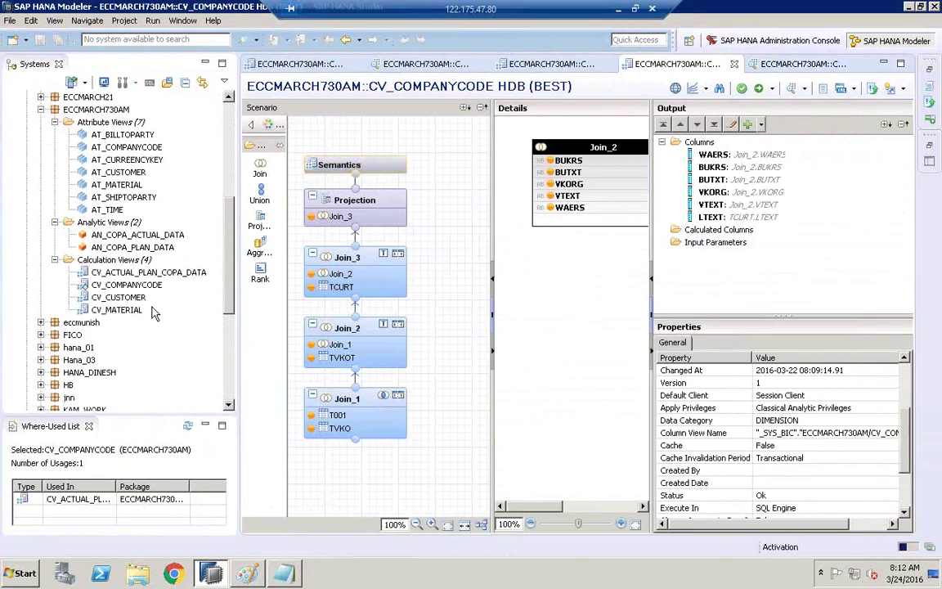
- Open CV_CUSTOMER and keep its Execute In property on SQL Engine
{"action": "left_click", "coordinate": [108, 298]}
{"action": "double_click", "coordinate": [112, 299]}
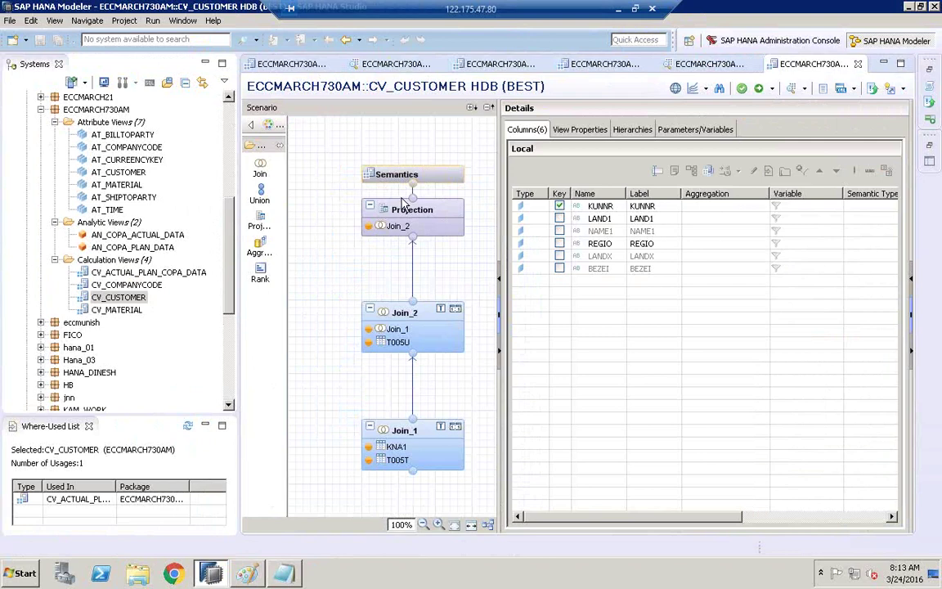
{"action": "left_click", "coordinate": [401, 315]}
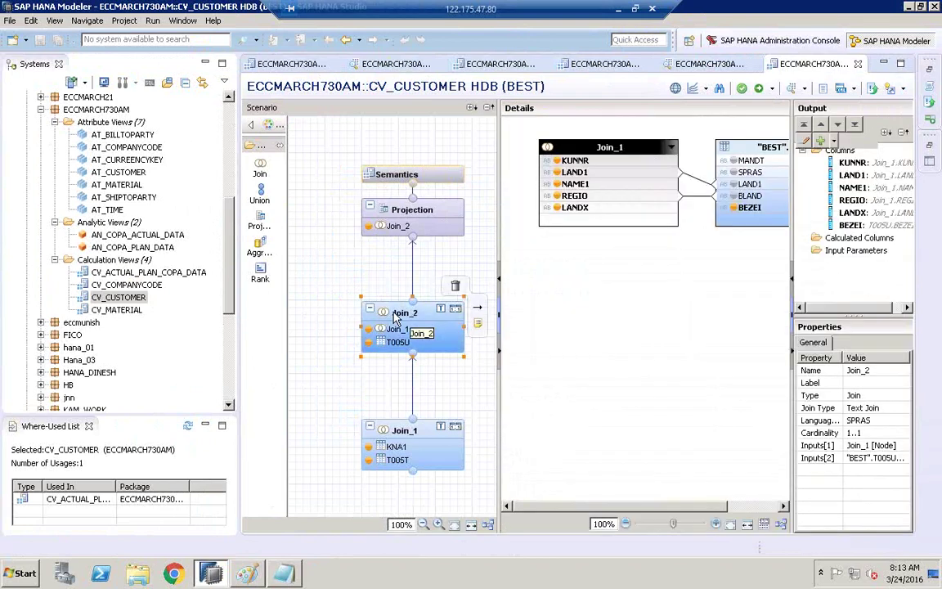
{"action": "left_click", "coordinate": [343, 327]}
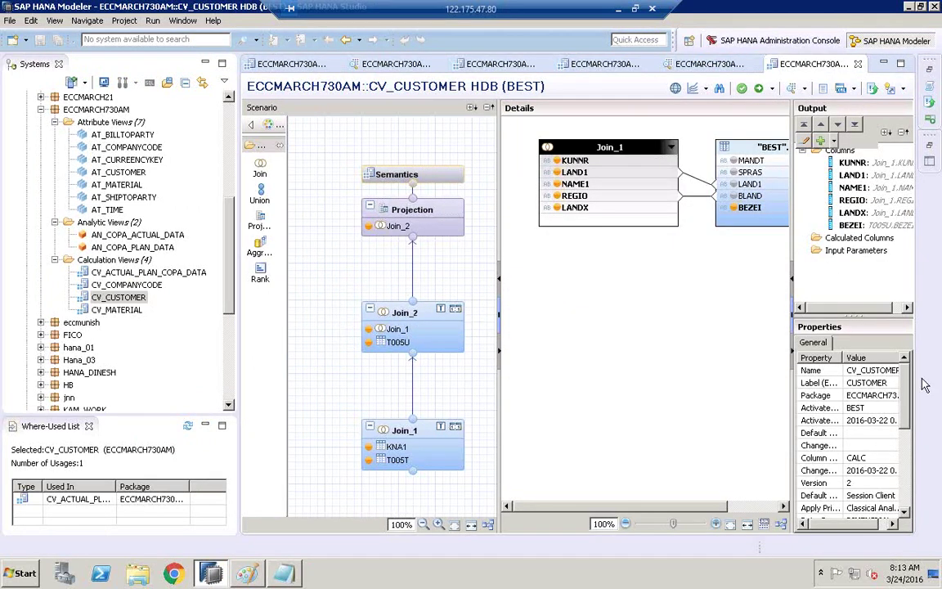
{"action": "left_click_drag", "start_coordinate": [791, 417], "coordinate": [709, 417]}
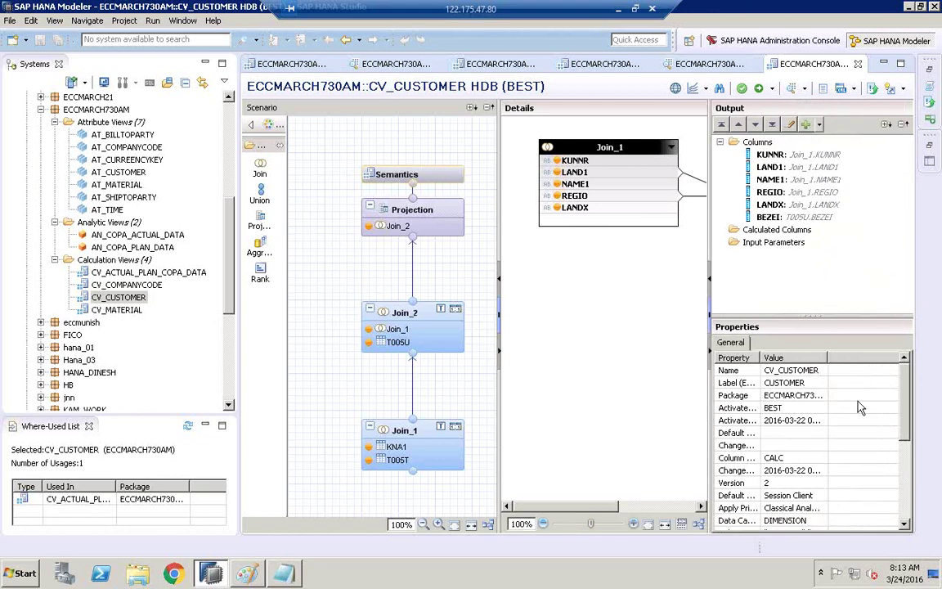
{"action": "scroll", "coordinate": [861, 441], "scroll_direction": "down", "scroll_amount": 5}
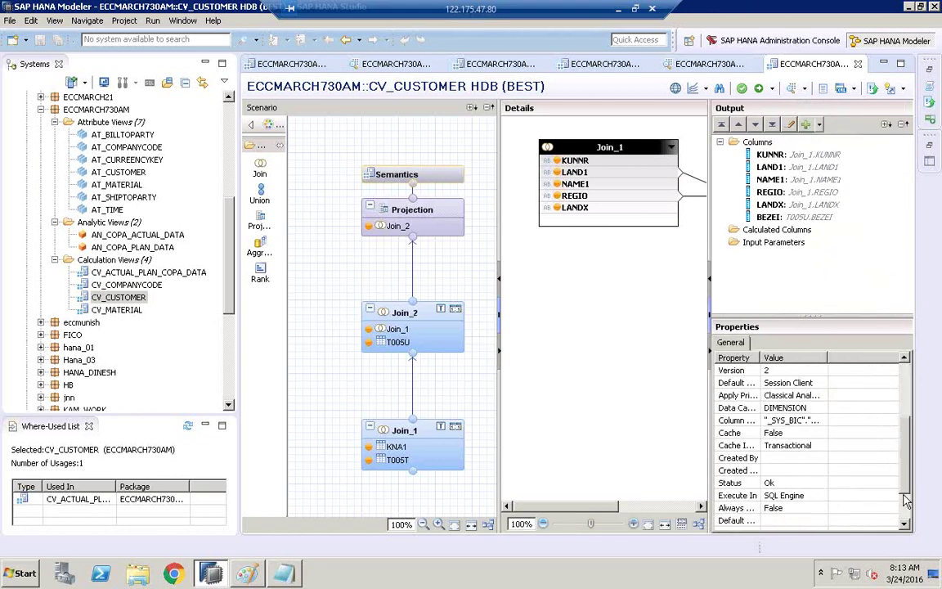
{"action": "double_click", "coordinate": [761, 357]}
{"action": "left_click", "coordinate": [764, 446]}
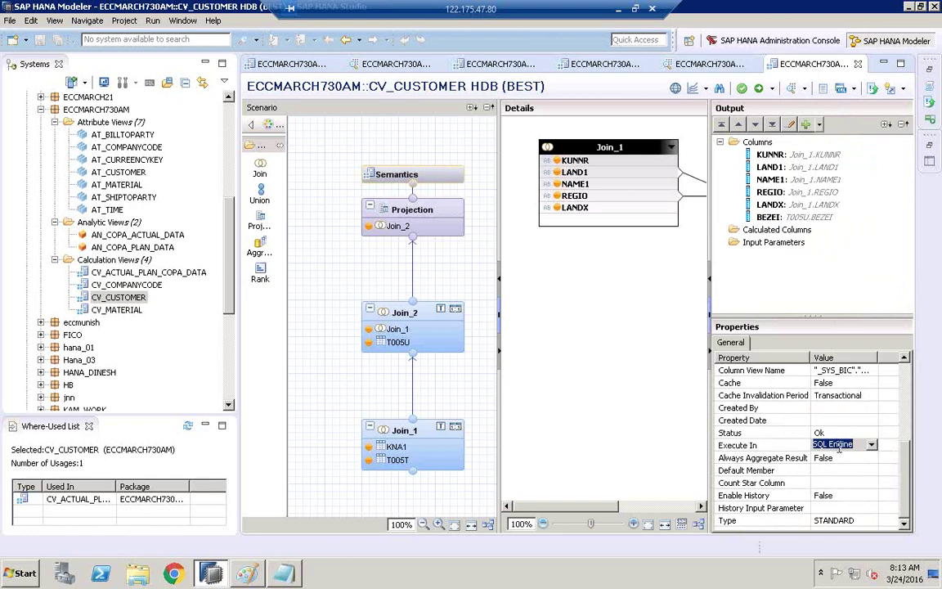
- Switch CV_MATERIAL to execute in the SQL Engine, then save and activate it
{"action": "double_click", "coordinate": [117, 310]}
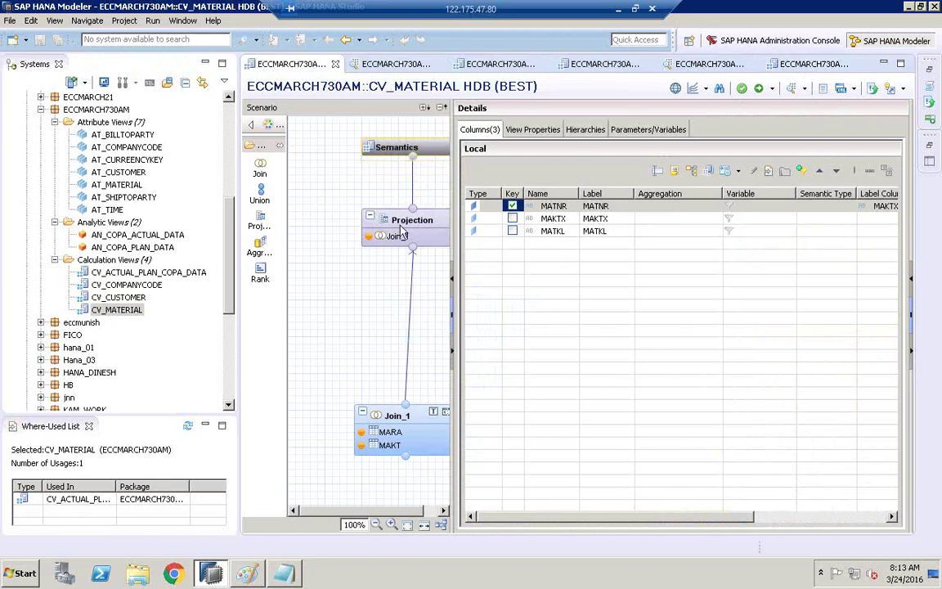
{"action": "left_click", "coordinate": [442, 526]}
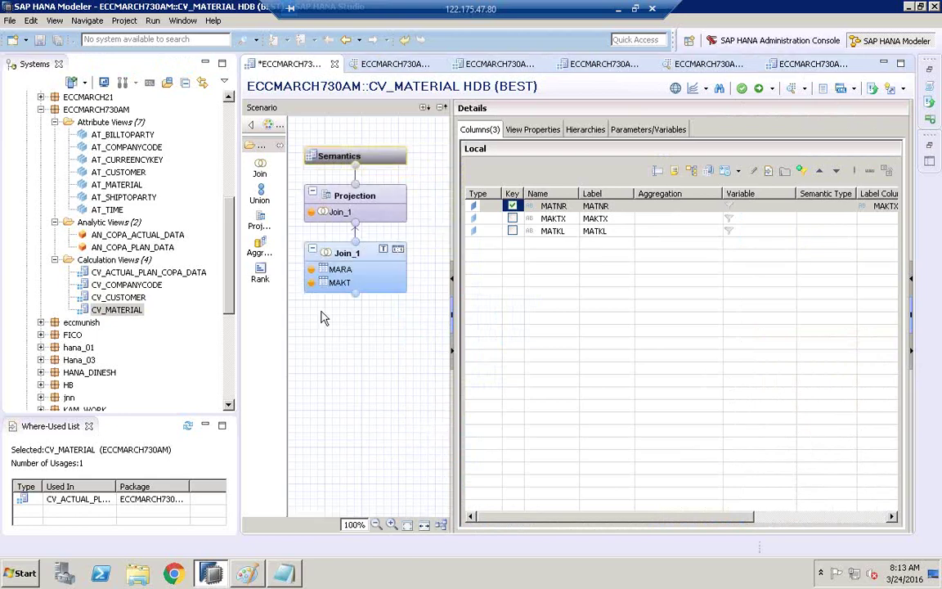
{"action": "right_click", "coordinate": [361, 257]}
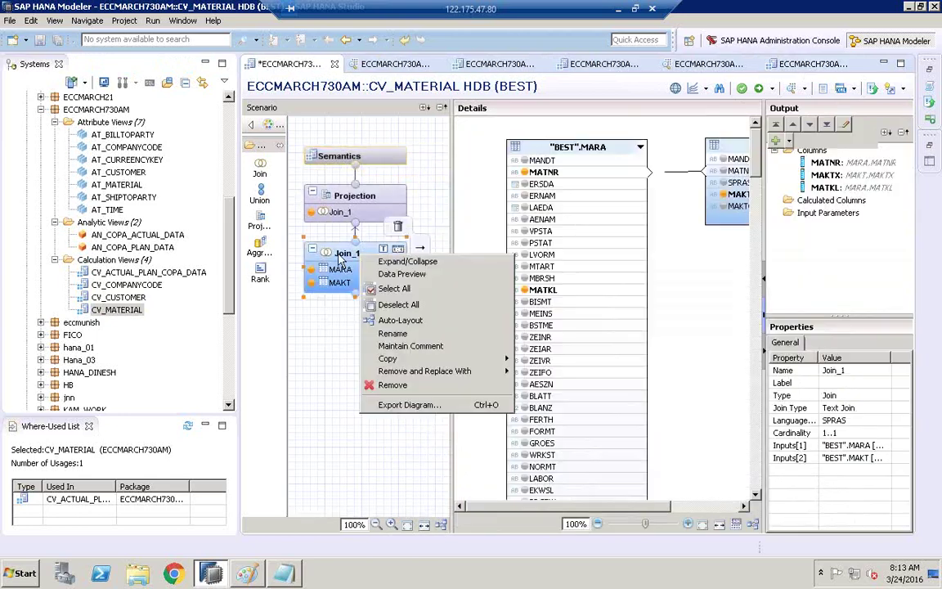
{"action": "key", "text": "Escape"}
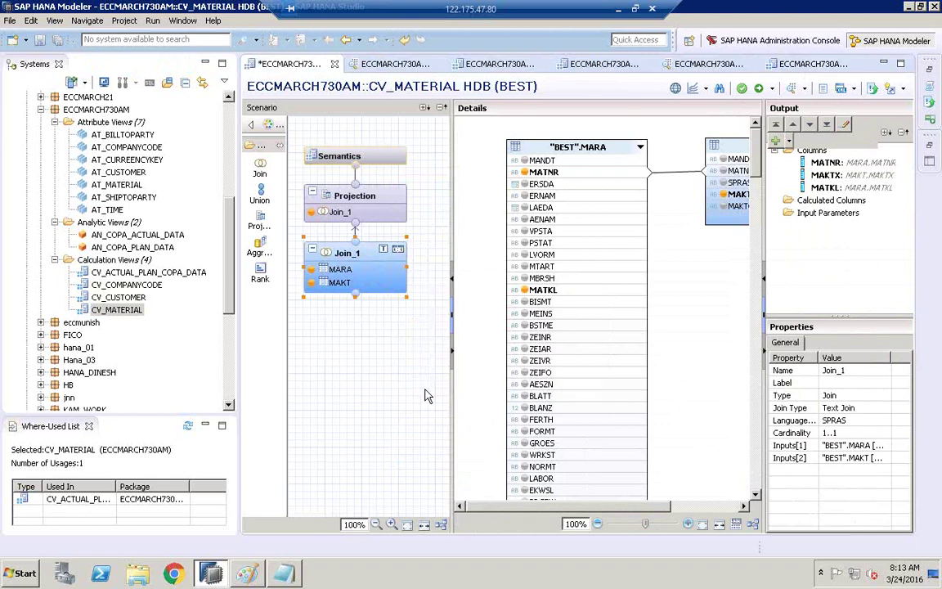
{"action": "left_click", "coordinate": [403, 396]}
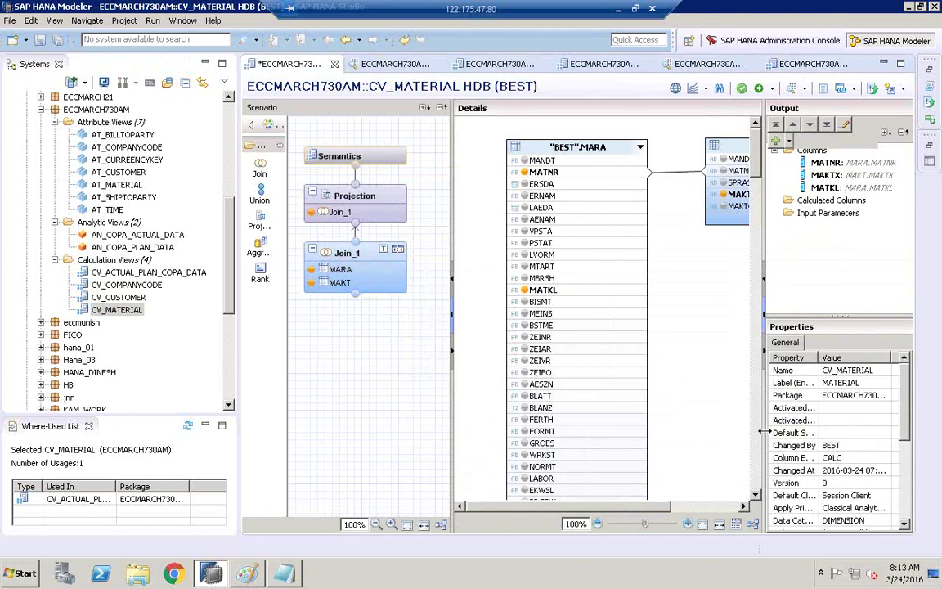
{"action": "left_click_drag", "start_coordinate": [762, 431], "coordinate": [685, 431]}
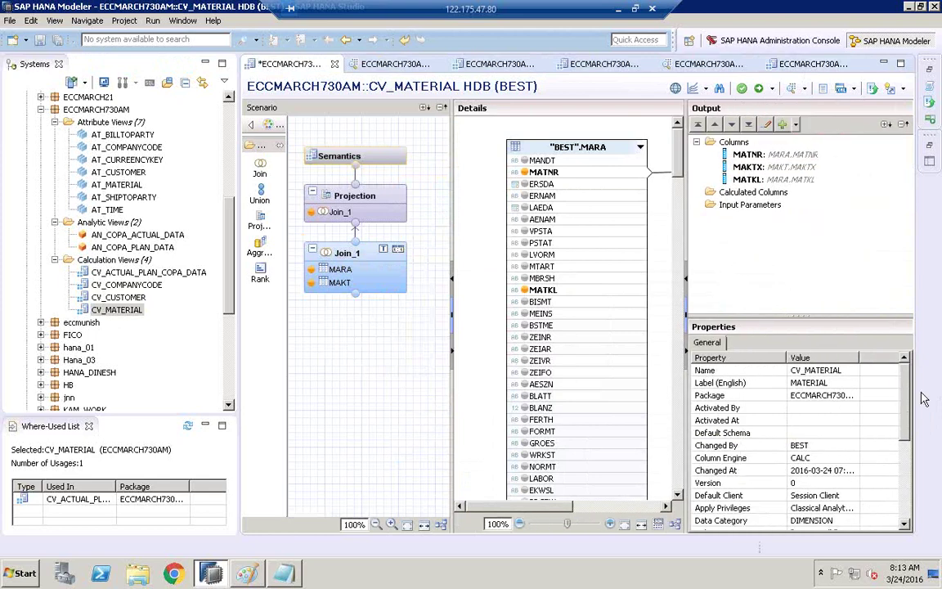
{"action": "scroll", "coordinate": [820, 378], "scroll_direction": "down", "scroll_amount": 5}
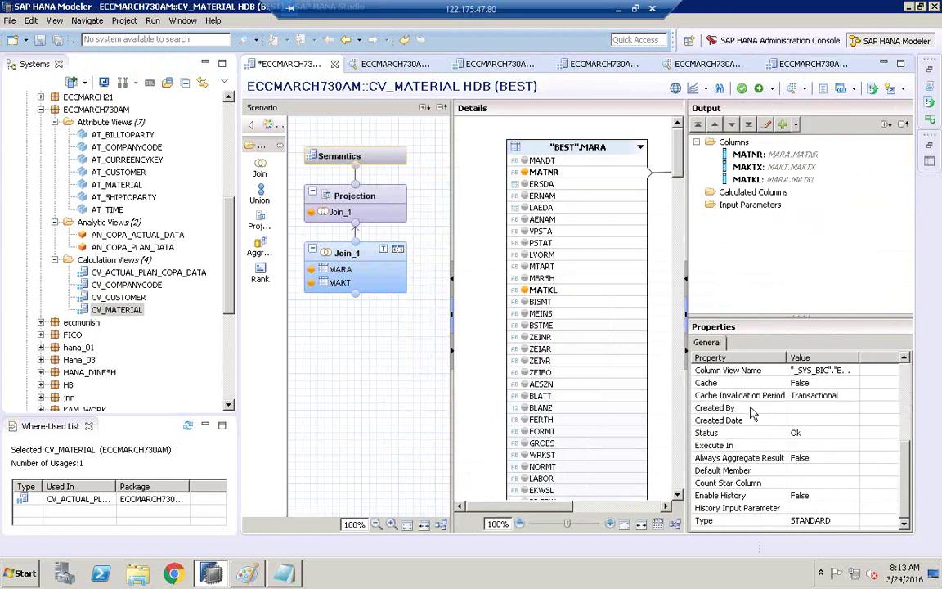
{"action": "left_click", "coordinate": [818, 445]}
{"action": "left_click", "coordinate": [817, 466]}
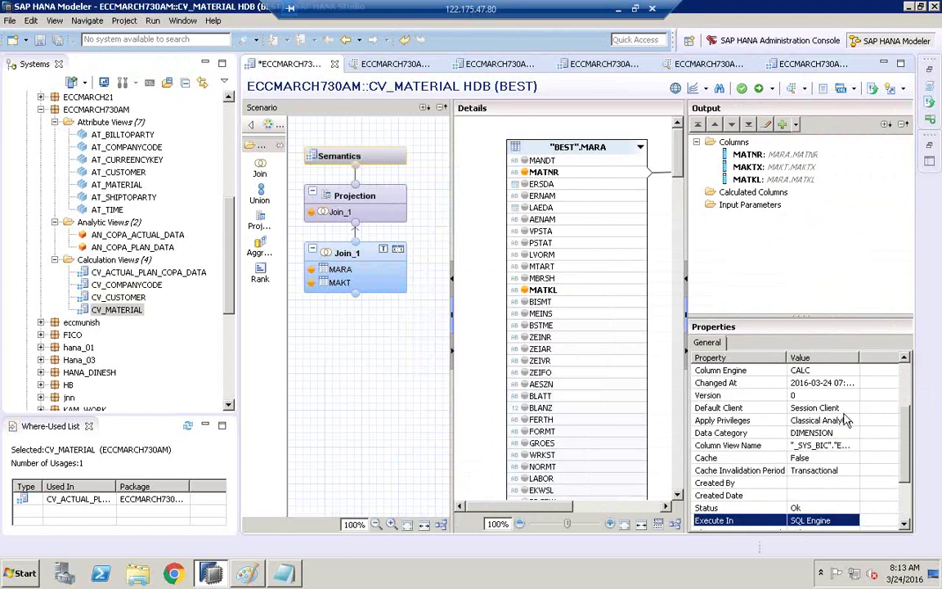
{"action": "left_click", "coordinate": [759, 90]}
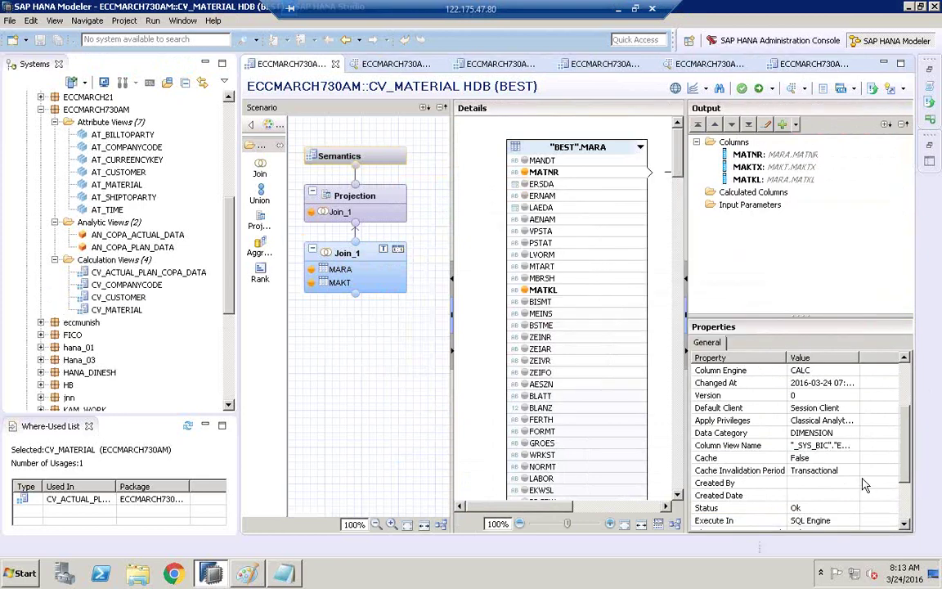
- Open CV_ACTUAL_PLAN_COPA_DATA and widen its editor and scenario diagram
{"action": "left_click", "coordinate": [128, 274]}
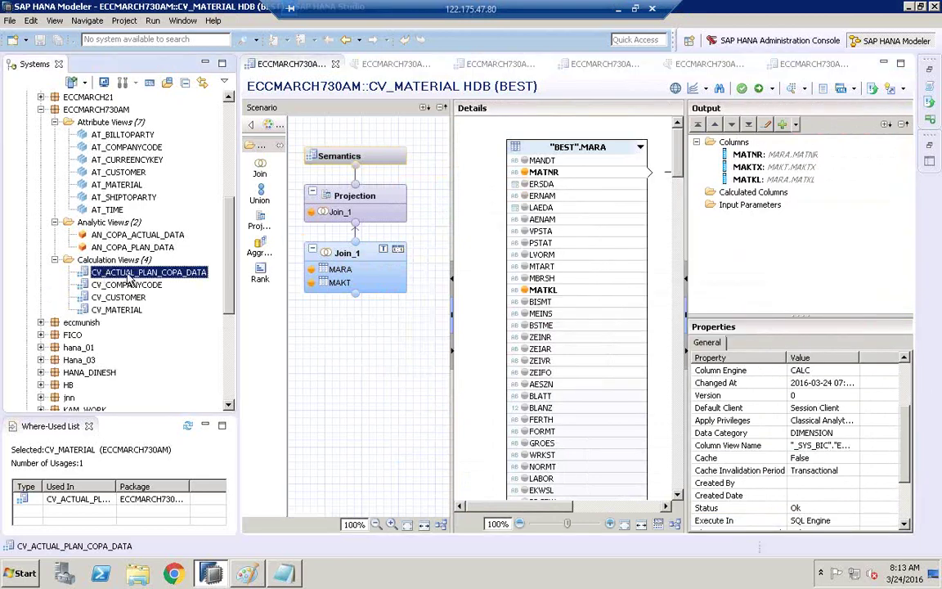
{"action": "double_click", "coordinate": [121, 278]}
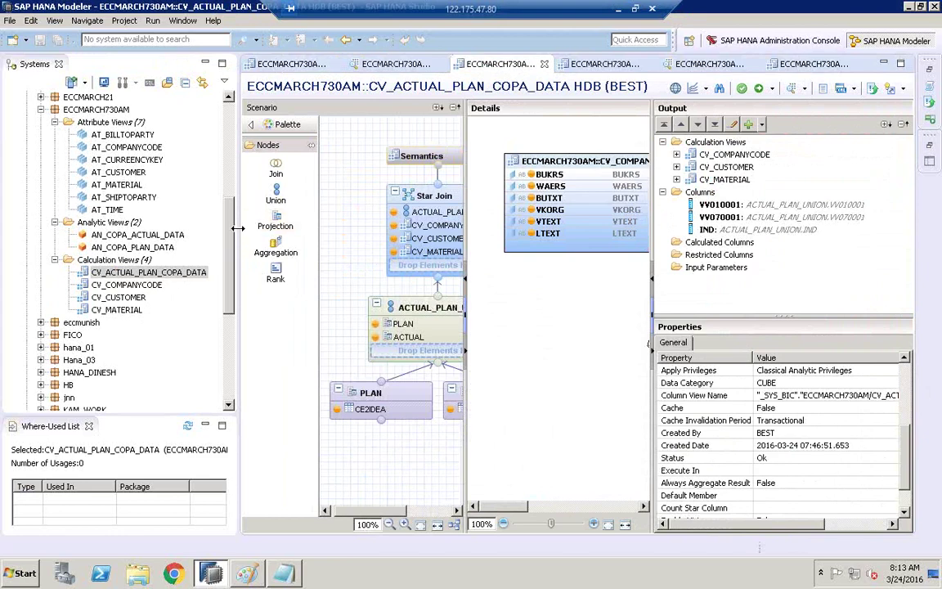
{"action": "left_click_drag", "start_coordinate": [235, 228], "coordinate": [228, 228]}
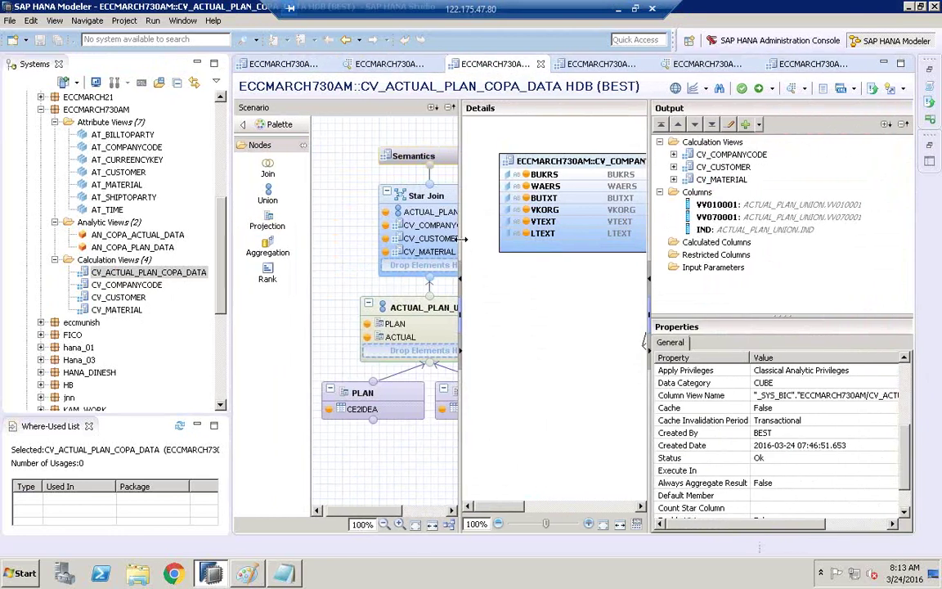
{"action": "left_click_drag", "start_coordinate": [644, 344], "coordinate": [601, 344]}
{"action": "left_click", "coordinate": [151, 273]}
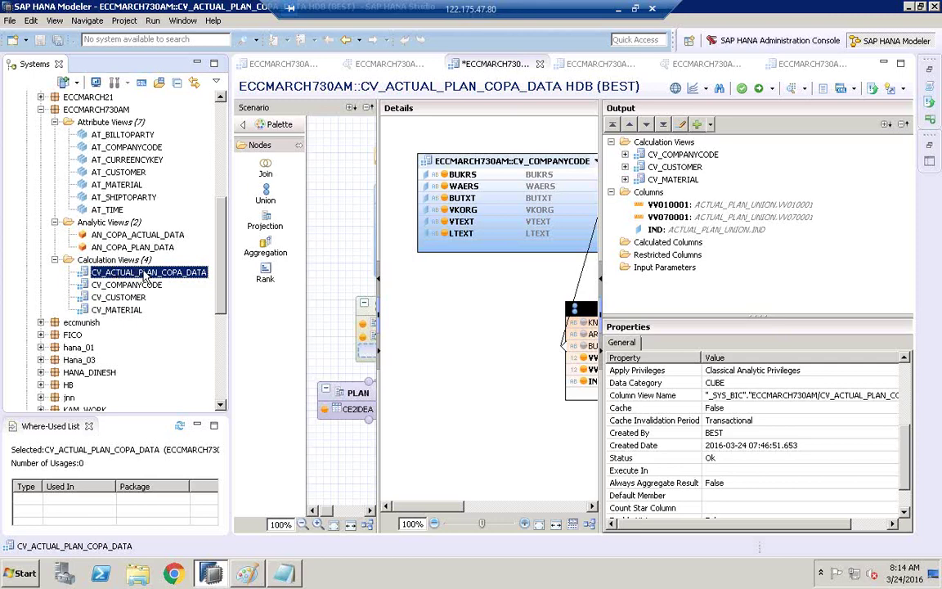
{"action": "left_click", "coordinate": [489, 283]}
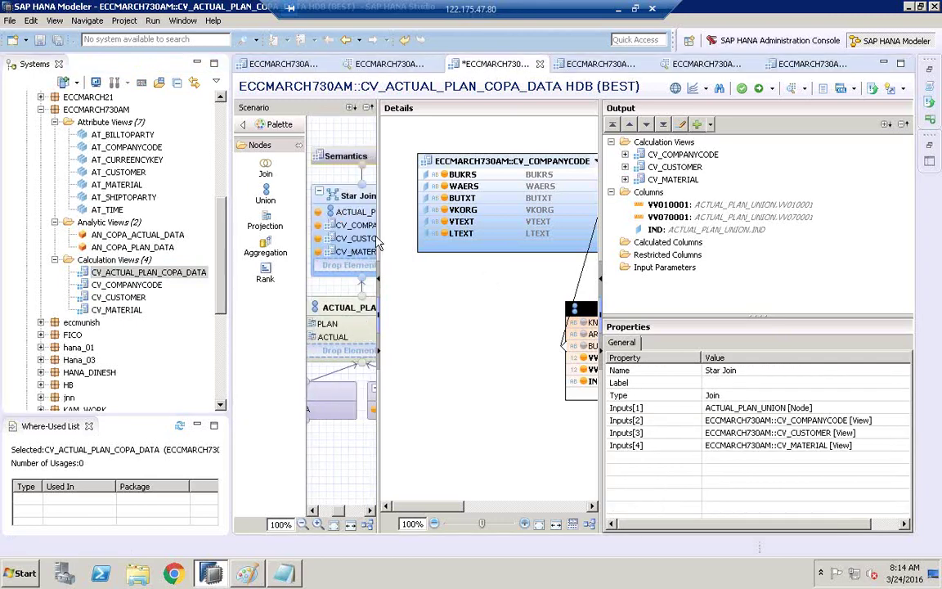
{"action": "left_click_drag", "start_coordinate": [387, 235], "coordinate": [480, 239]}
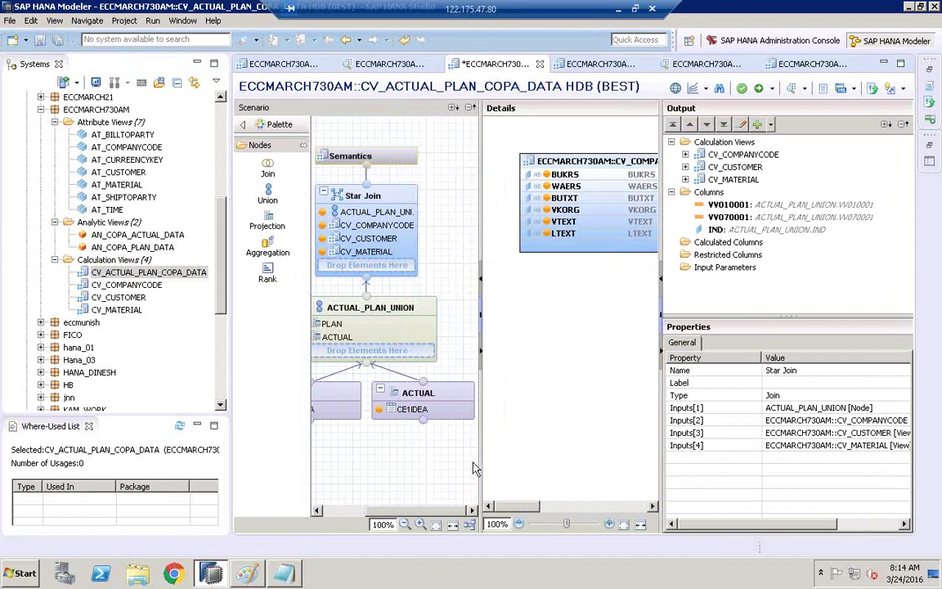
{"action": "left_click_drag", "start_coordinate": [487, 459], "coordinate": [552, 459]}
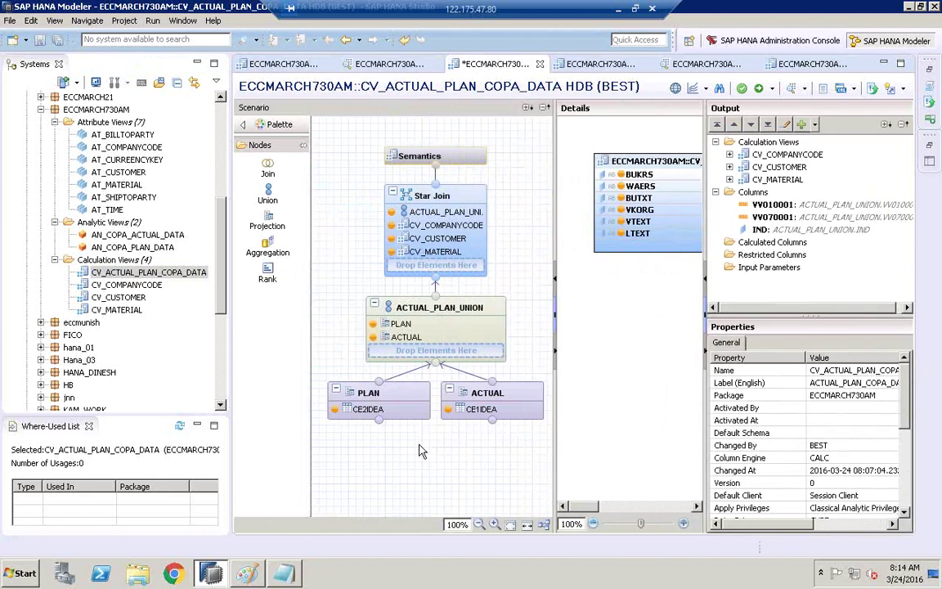
{"action": "left_click", "coordinate": [372, 407]}
- Set the view's Execute In property to SQL Engine, then save and activate it
{"action": "left_click", "coordinate": [409, 466]}
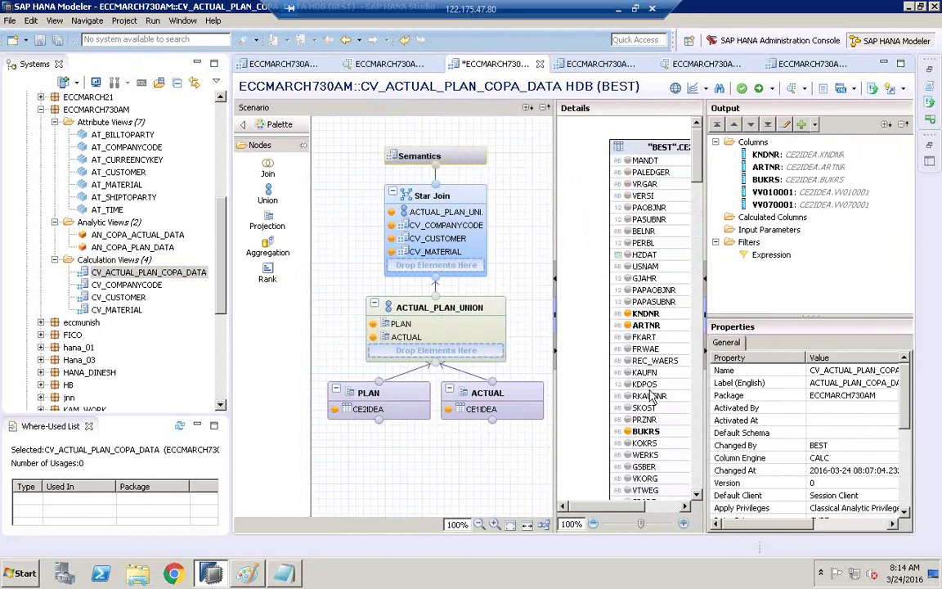
{"action": "scroll", "coordinate": [910, 409], "scroll_direction": "down", "scroll_amount": 3}
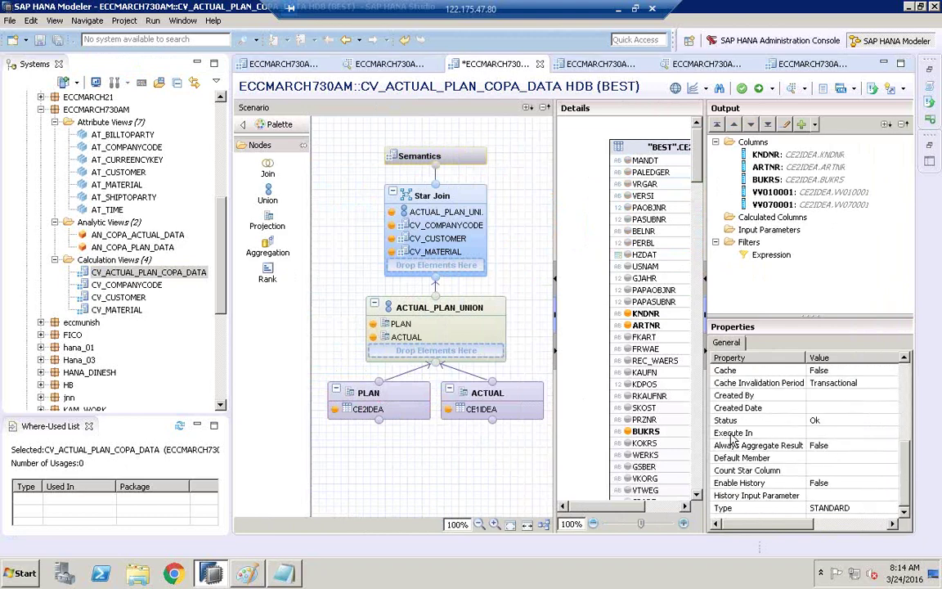
{"action": "left_click_drag", "start_coordinate": [704, 434], "coordinate": [666, 434]}
{"action": "left_click", "coordinate": [781, 433]}
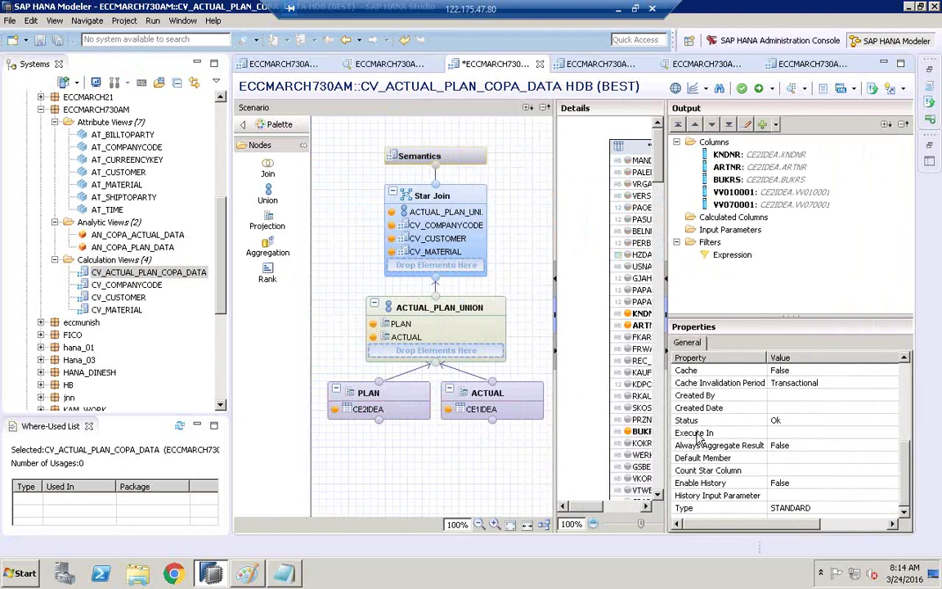
{"action": "right_click", "coordinate": [892, 435]}
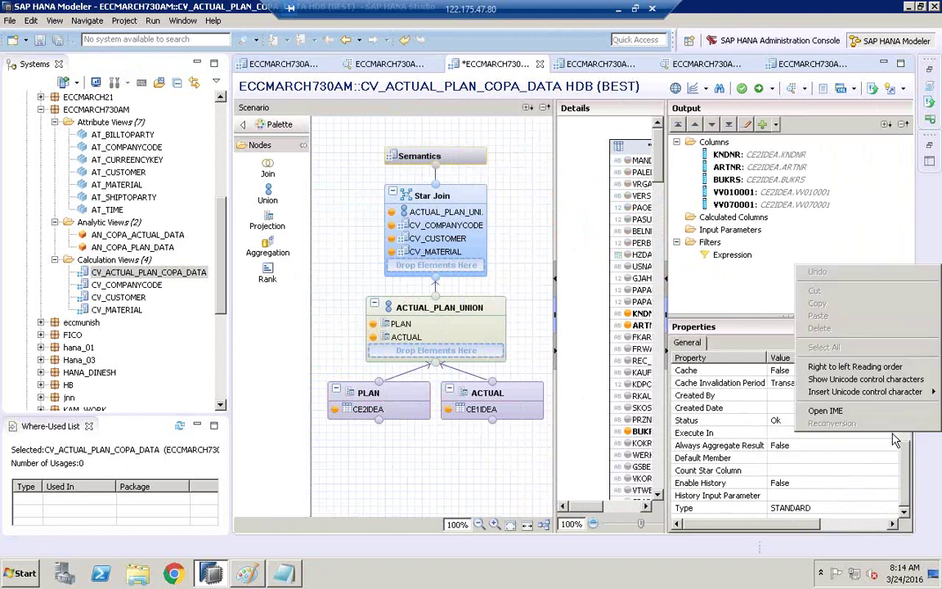
{"action": "left_click", "coordinate": [877, 438]}
{"action": "left_click", "coordinate": [892, 433]}
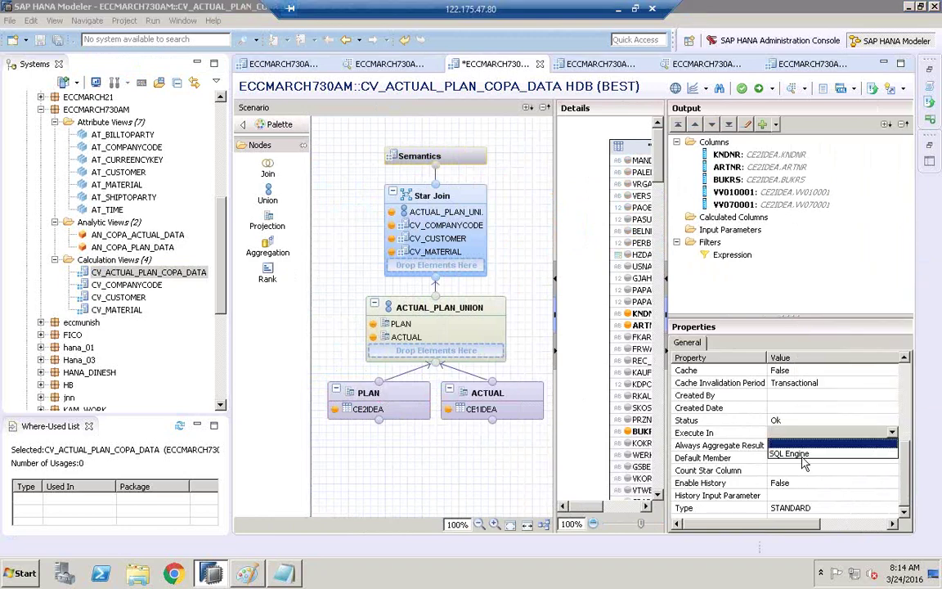
{"action": "left_click", "coordinate": [846, 448]}
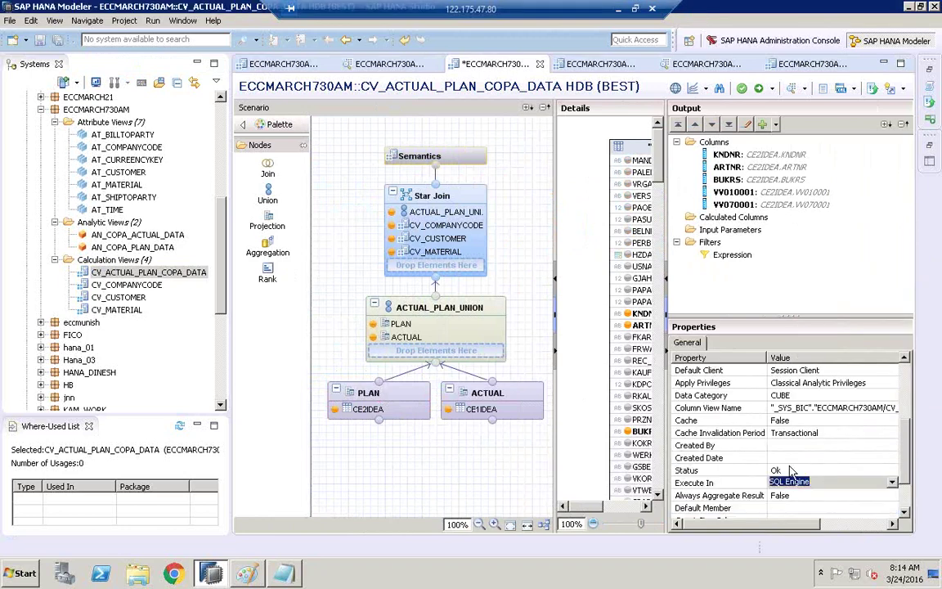
{"action": "left_click", "coordinate": [742, 90]}
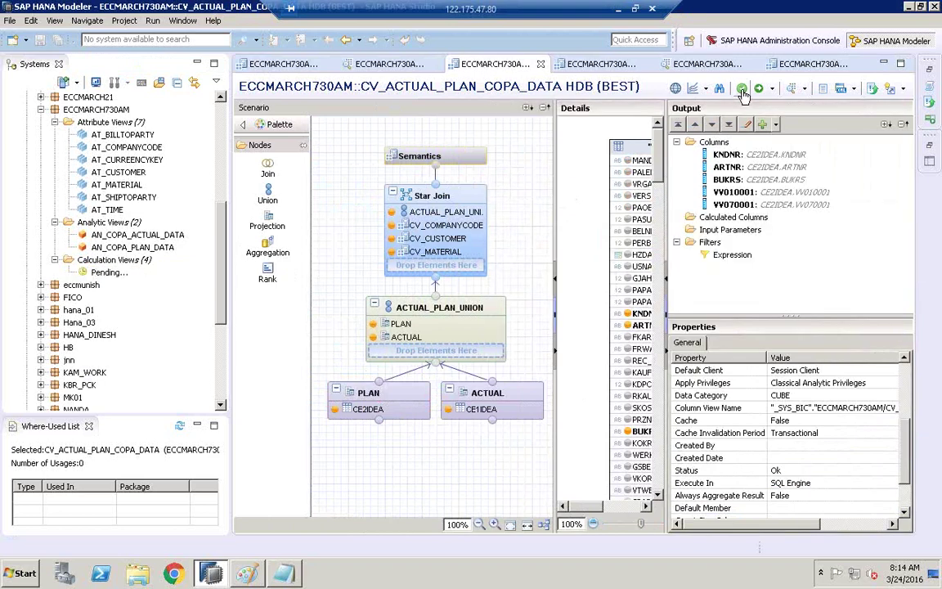
{"action": "left_click", "coordinate": [759, 89]}
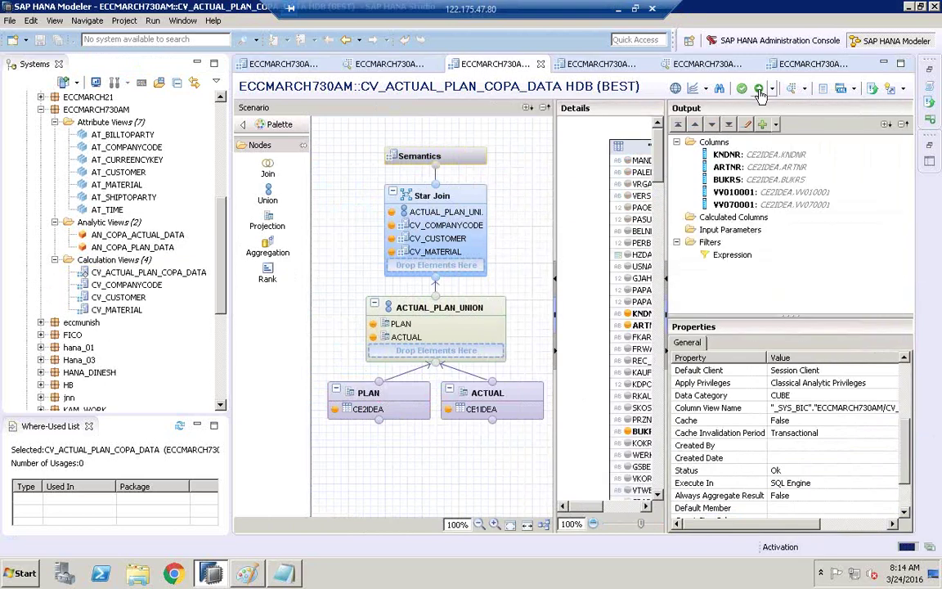
{"action": "left_click", "coordinate": [260, 574]}
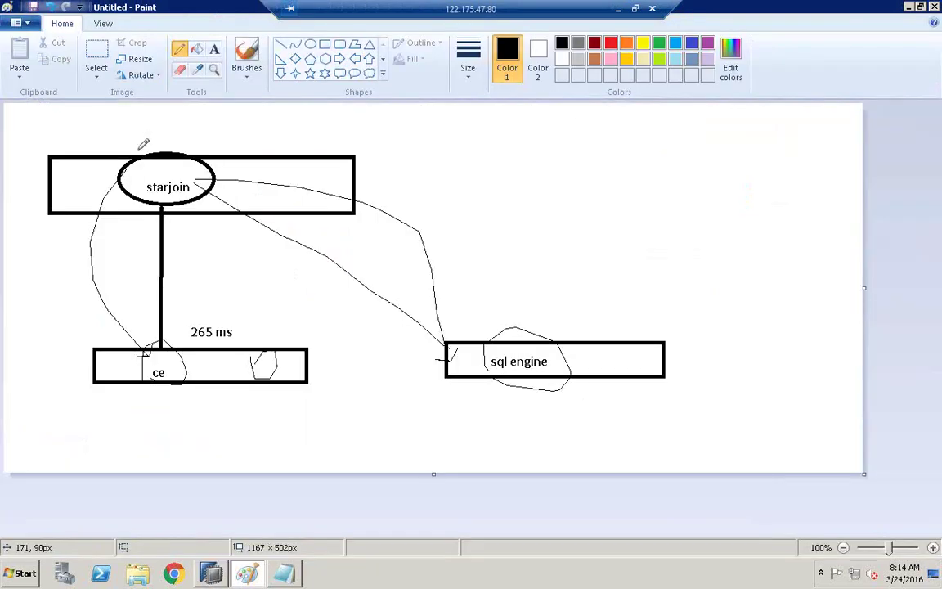
- Sketch a freehand curve from starjoin to the sql engine box
{"action": "mouse_move", "coordinate": [119, 153]}
{"action": "left_mouse_down"}
{"action": "mouse_move", "coordinate": [180, 181]}
{"action": "mouse_move", "coordinate": [553, 232]}
{"action": "mouse_move", "coordinate": [636, 371]}
{"action": "mouse_move", "coordinate": [646, 348]}
{"action": "left_mouse_up"}
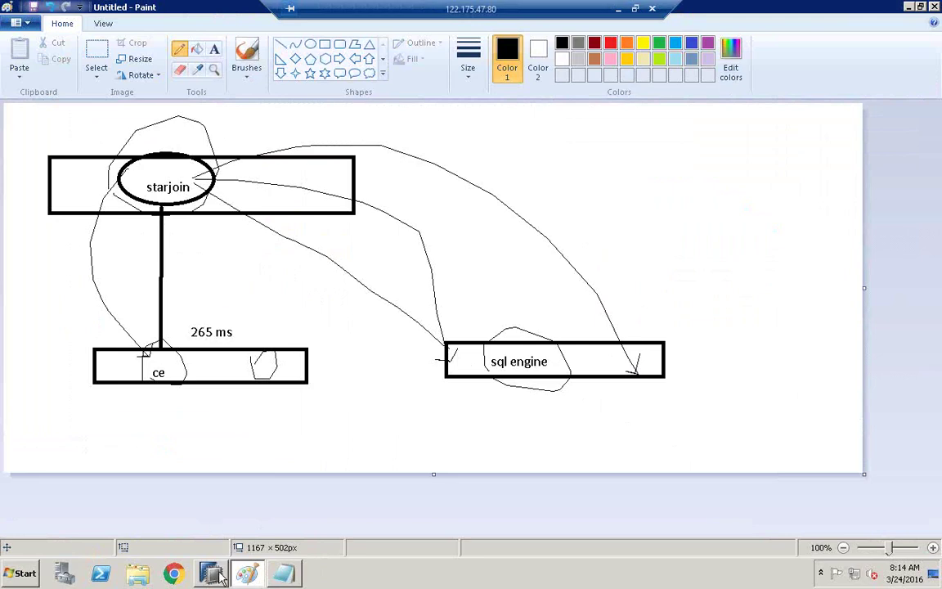
{"action": "key", "text": "alt+Tab"}
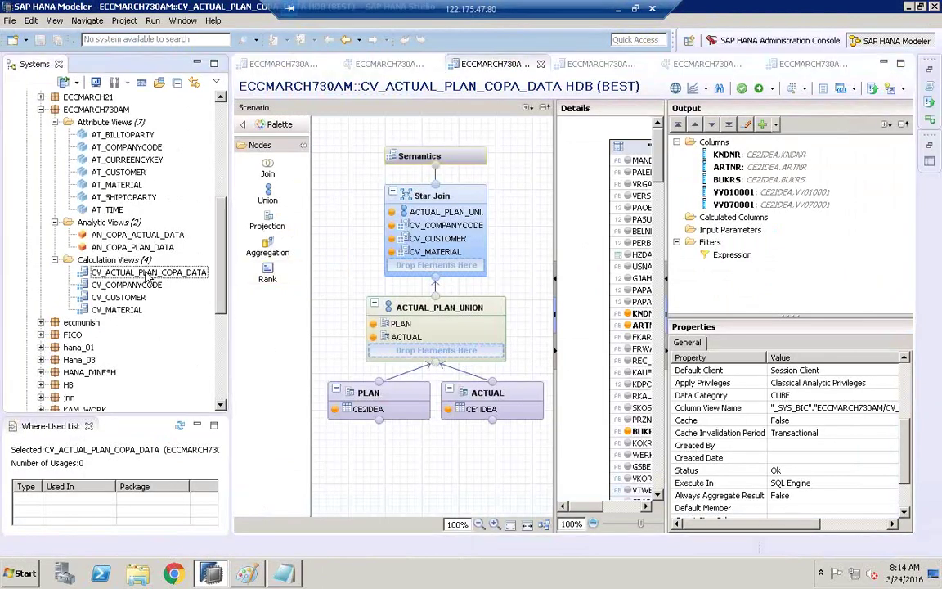
- Open a data preview of CV_ACTUAL_PLAN_COPA_DATA and resize its panels
{"action": "left_click", "coordinate": [135, 274]}
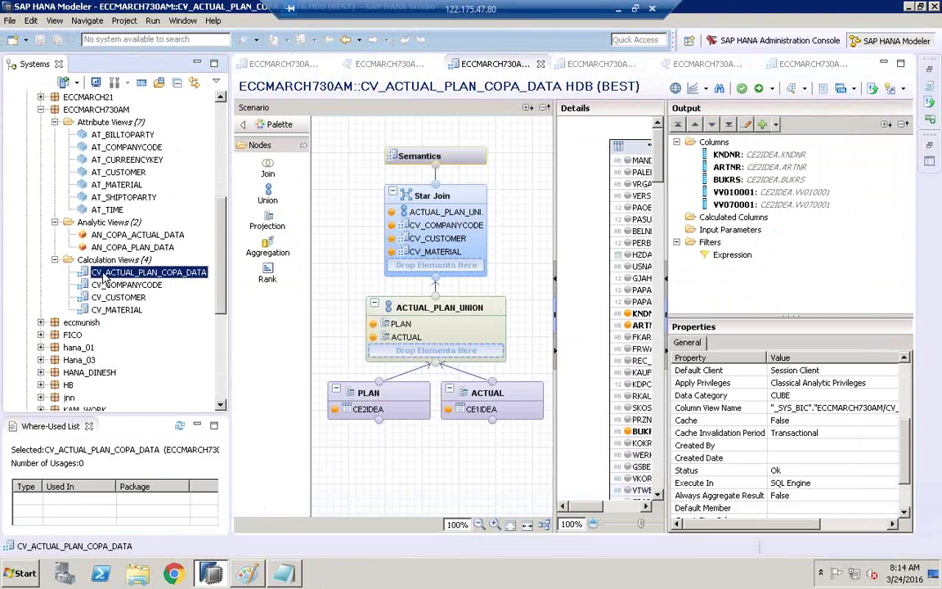
{"action": "right_click", "coordinate": [104, 278]}
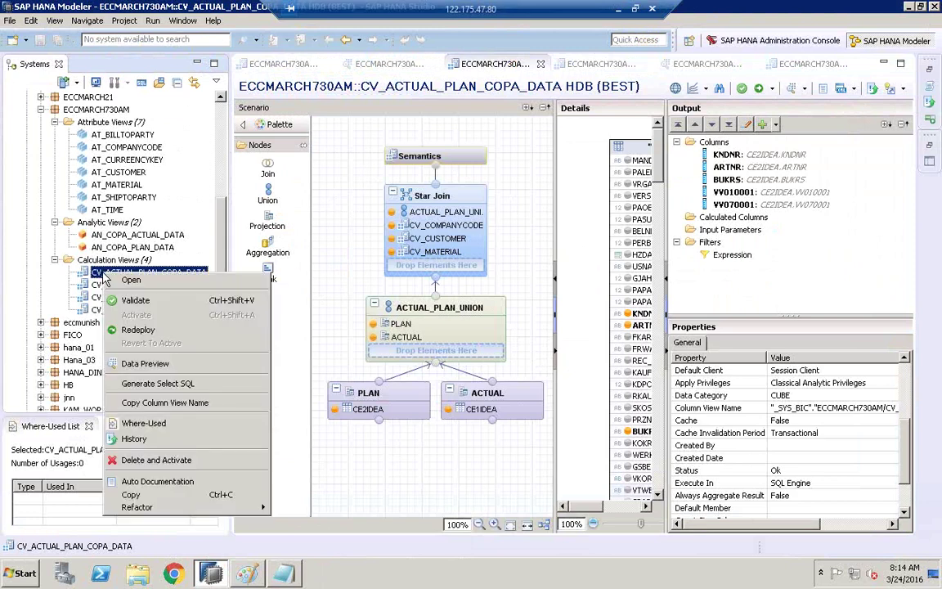
{"action": "left_click", "coordinate": [147, 364]}
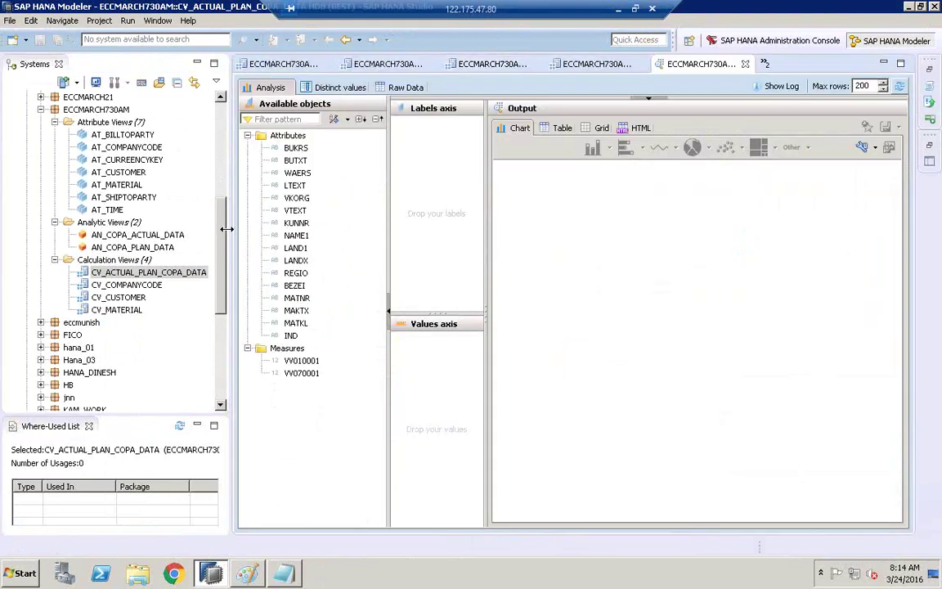
{"action": "left_click_drag", "start_coordinate": [227, 229], "coordinate": [167, 229]}
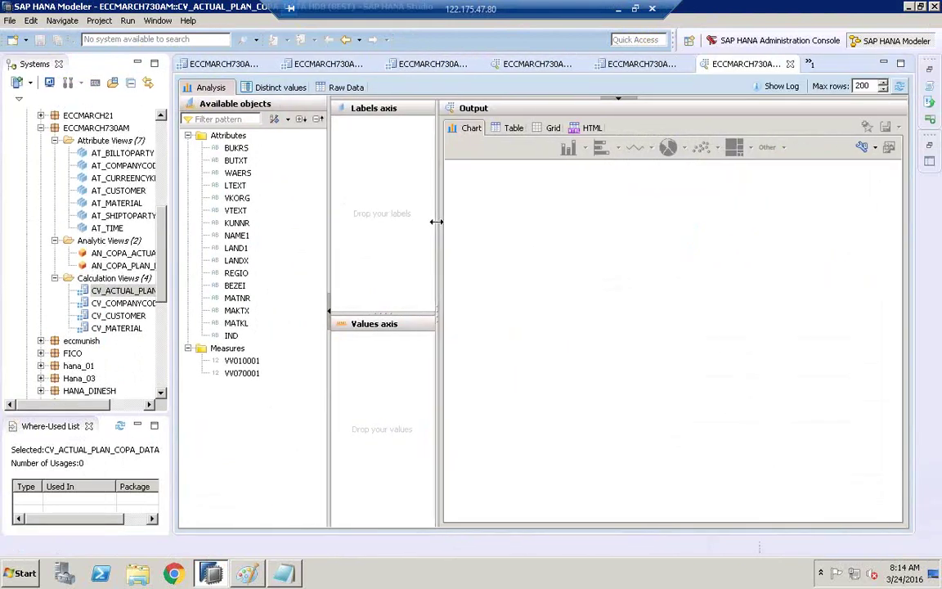
{"action": "left_click_drag", "start_coordinate": [436, 221], "coordinate": [463, 229]}
{"action": "left_click_drag", "start_coordinate": [329, 229], "coordinate": [306, 237]}
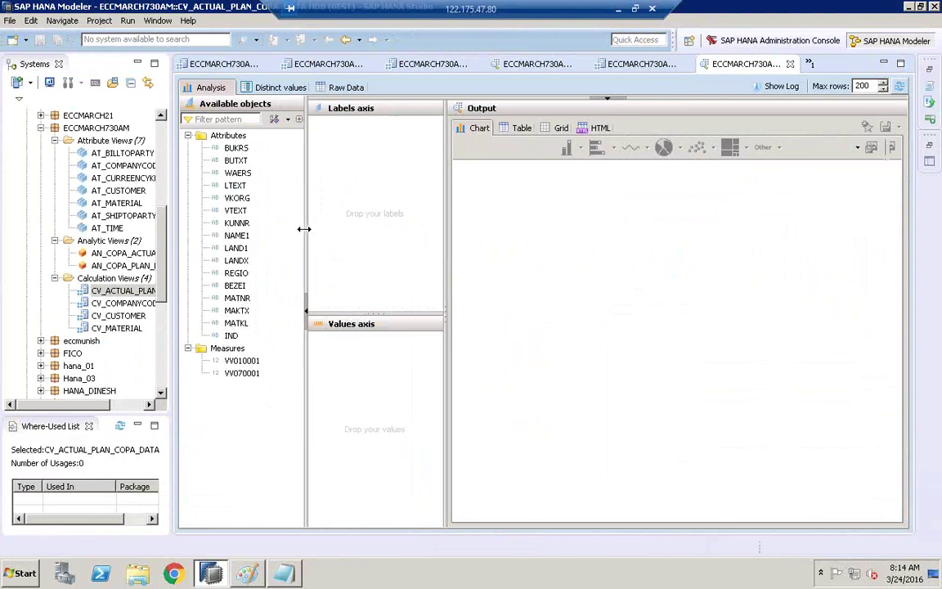
- Chart VV010001 by LANDX and refresh, retrieving 18 rows in 172 ms
{"action": "left_click", "coordinate": [242, 361]}
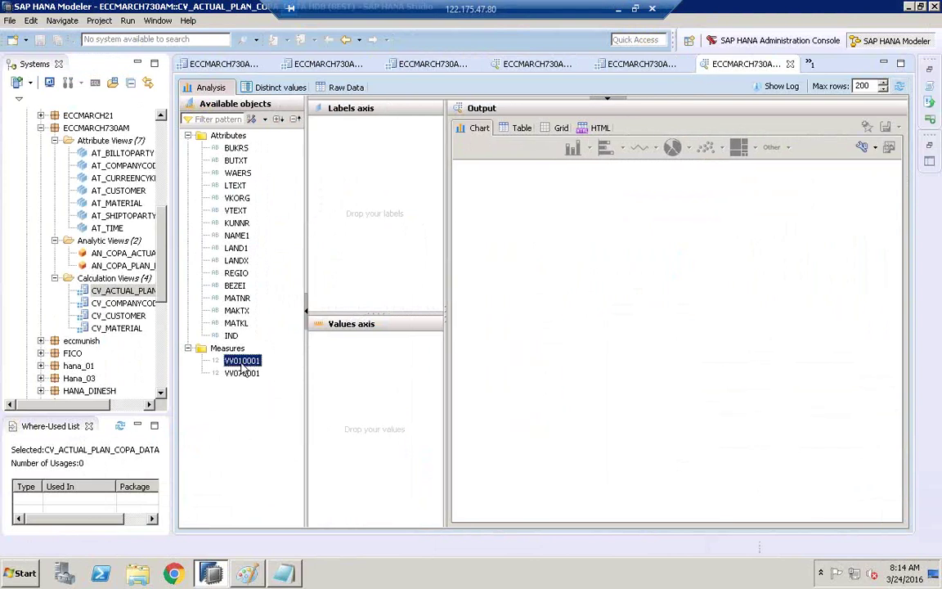
{"action": "left_click_drag", "start_coordinate": [268, 362], "coordinate": [389, 362]}
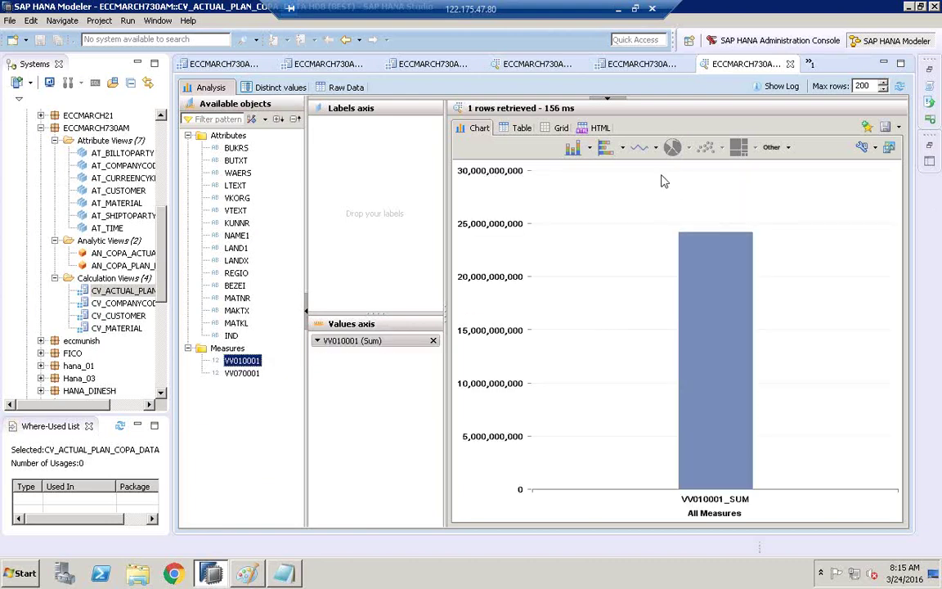
{"action": "left_click", "coordinate": [237, 261]}
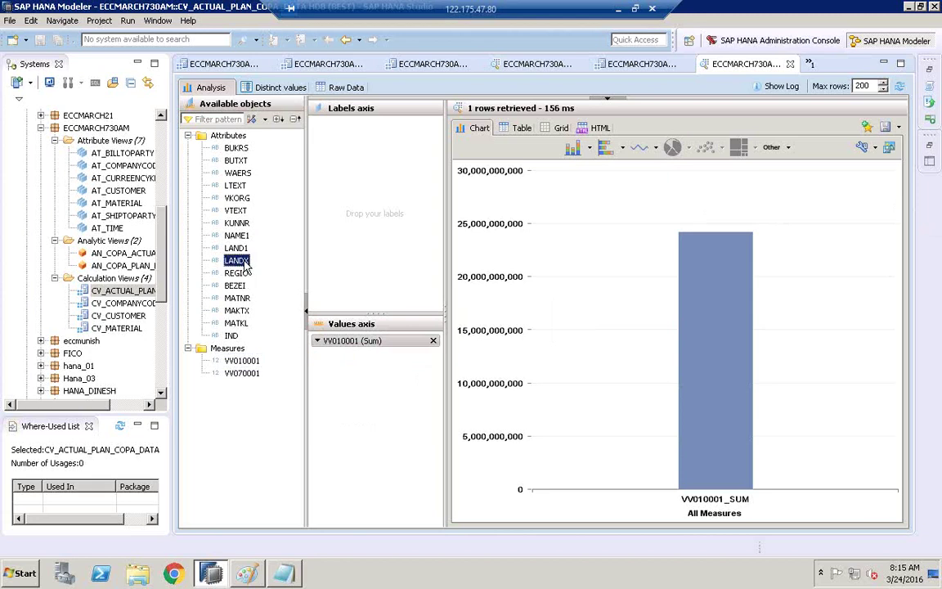
{"action": "left_click_drag", "start_coordinate": [246, 268], "coordinate": [370, 174]}
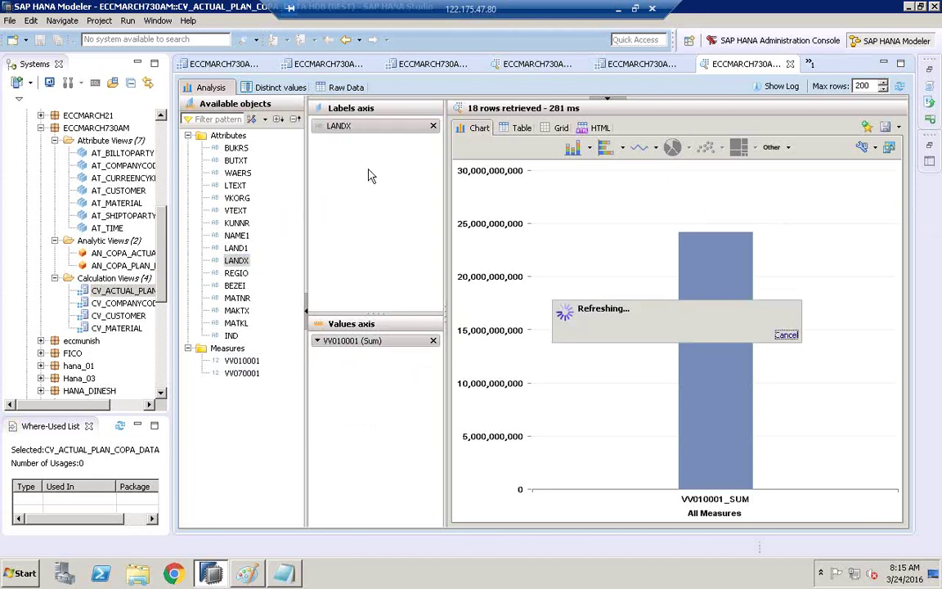
{"action": "left_click", "coordinate": [901, 86]}
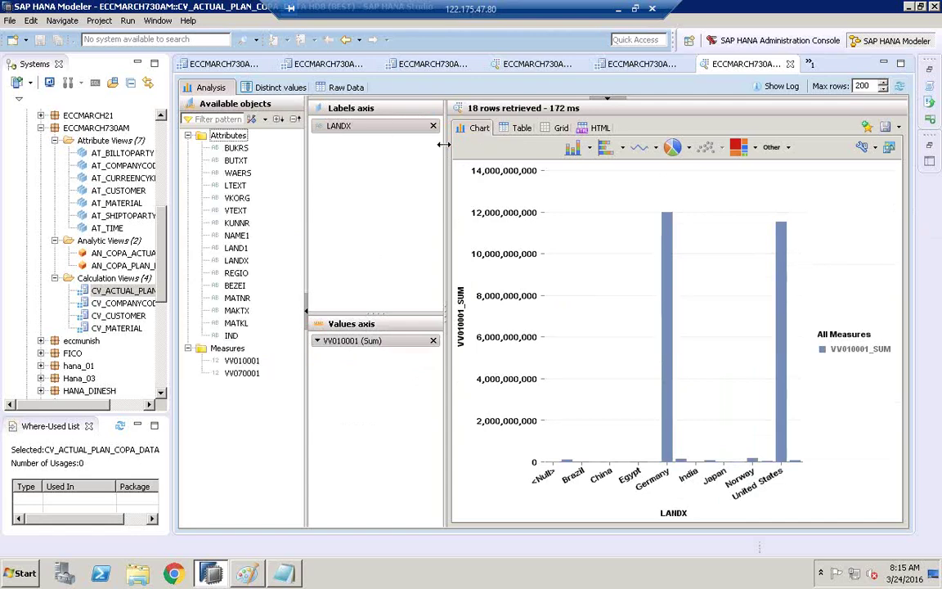
{"action": "left_click_drag", "start_coordinate": [442, 145], "coordinate": [433, 145]}
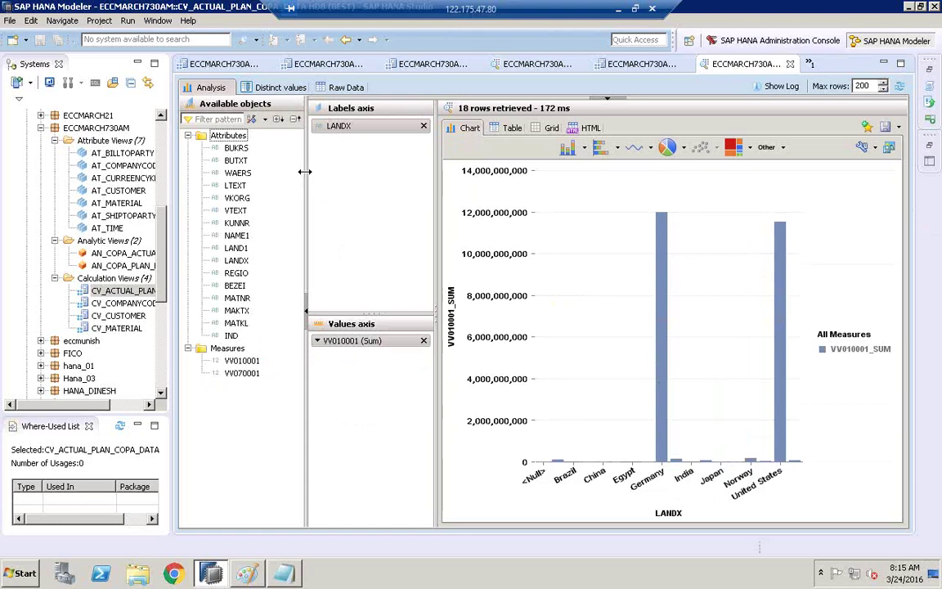
{"action": "left_click_drag", "start_coordinate": [304, 172], "coordinate": [297, 172]}
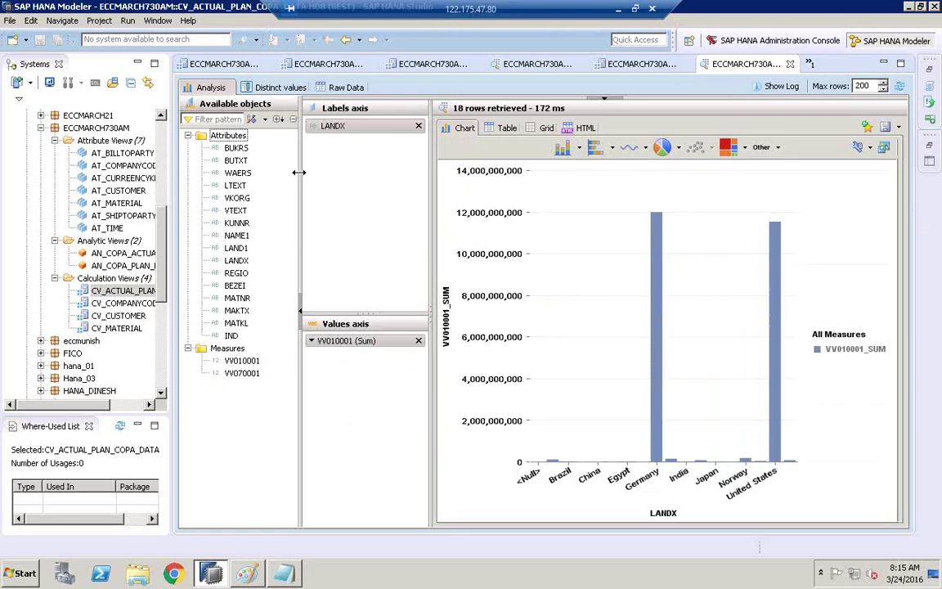
- Label the sql engine box '172 ms' and draw a larger oval around starjoin
{"action": "left_click", "coordinate": [247, 573]}
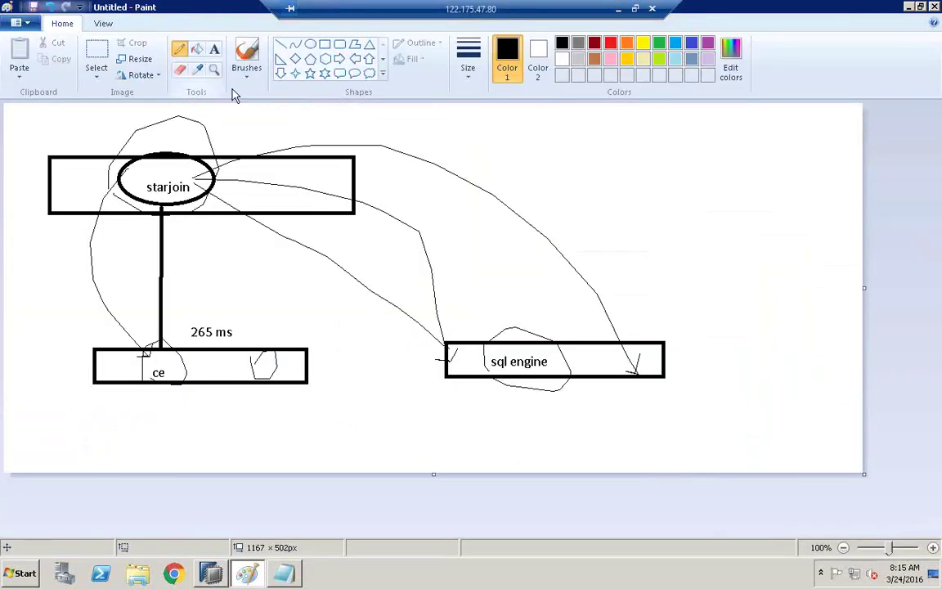
{"action": "left_click", "coordinate": [215, 50]}
{"action": "left_click", "coordinate": [627, 326]}
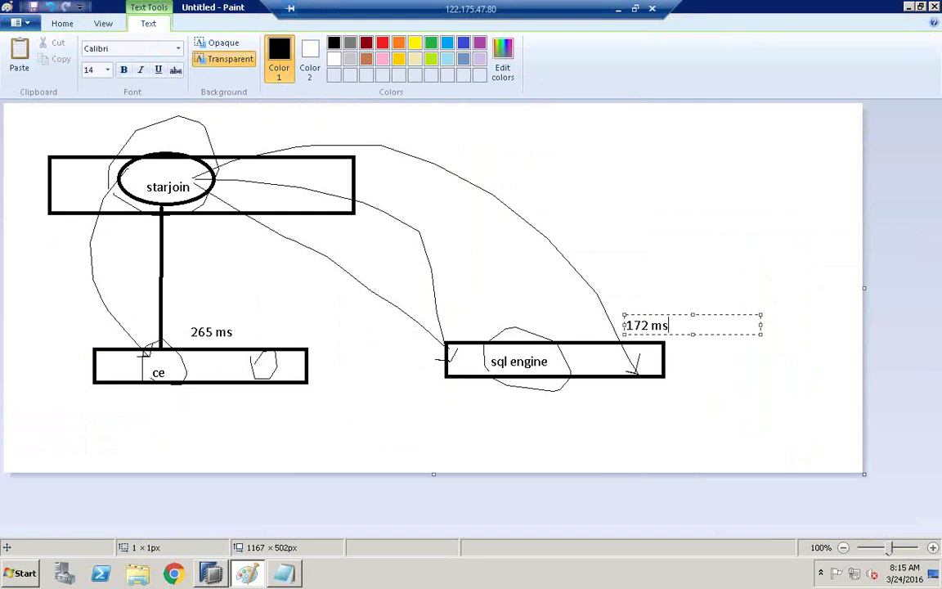
{"action": "left_click", "coordinate": [600, 257]}
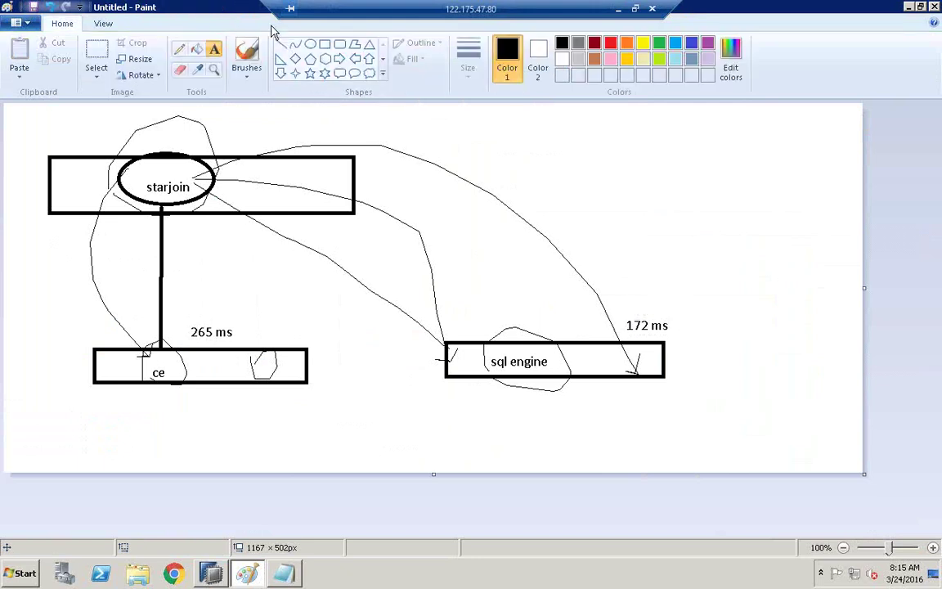
{"action": "left_click", "coordinate": [310, 44]}
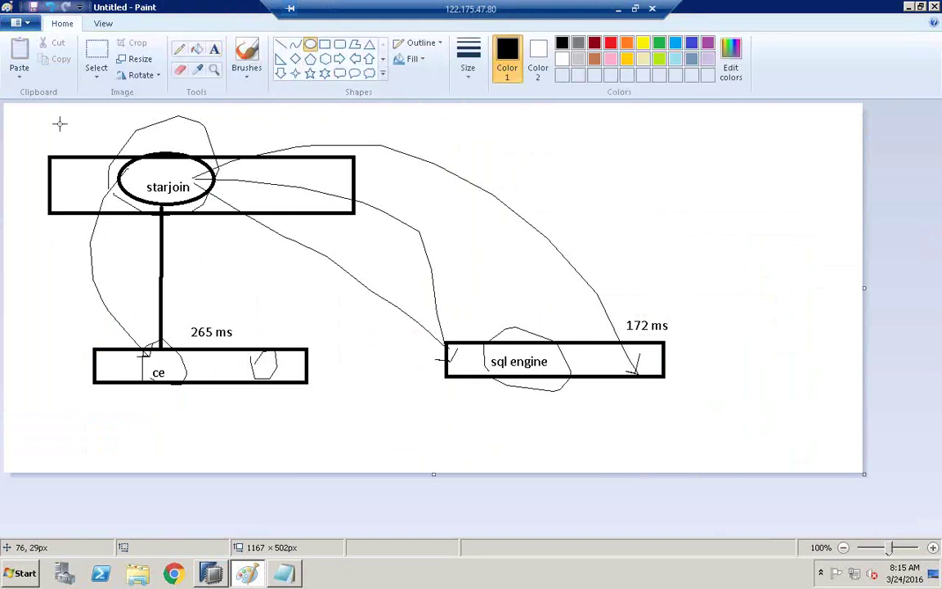
{"action": "left_click_drag", "start_coordinate": [59, 122], "coordinate": [243, 215]}
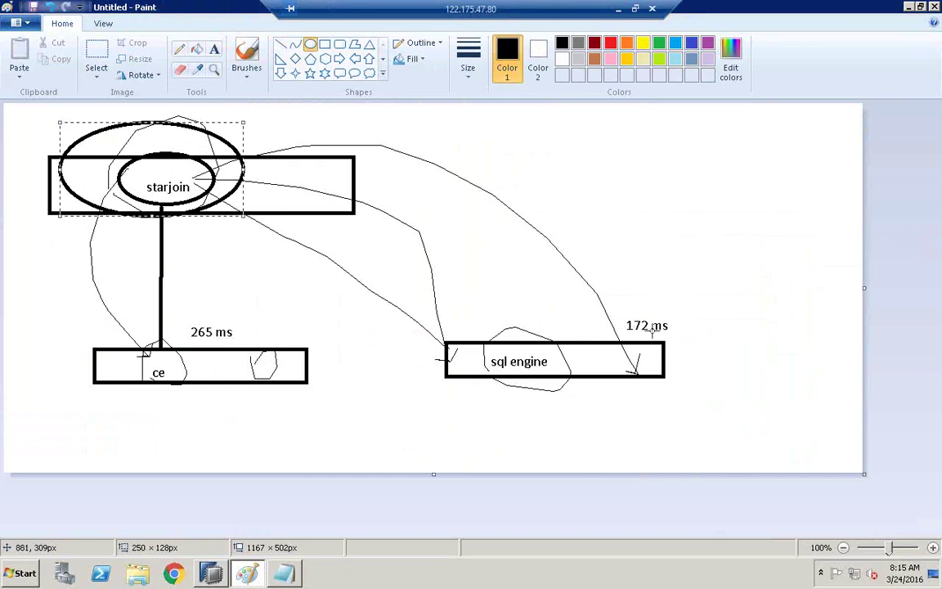
- Draw a freehand line pointing down into the sql engine box
{"action": "left_click", "coordinate": [210, 573]}
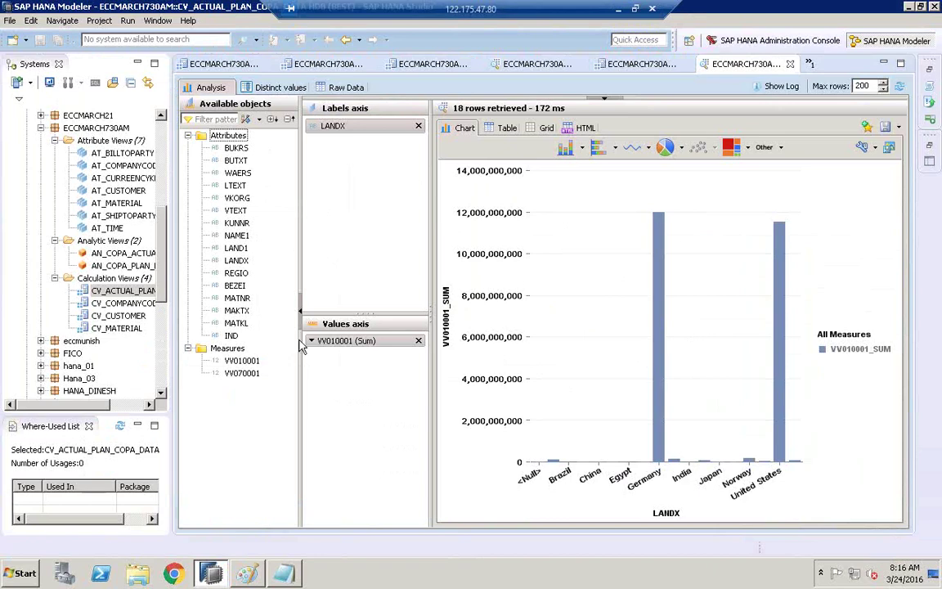
{"action": "left_click", "coordinate": [247, 572]}
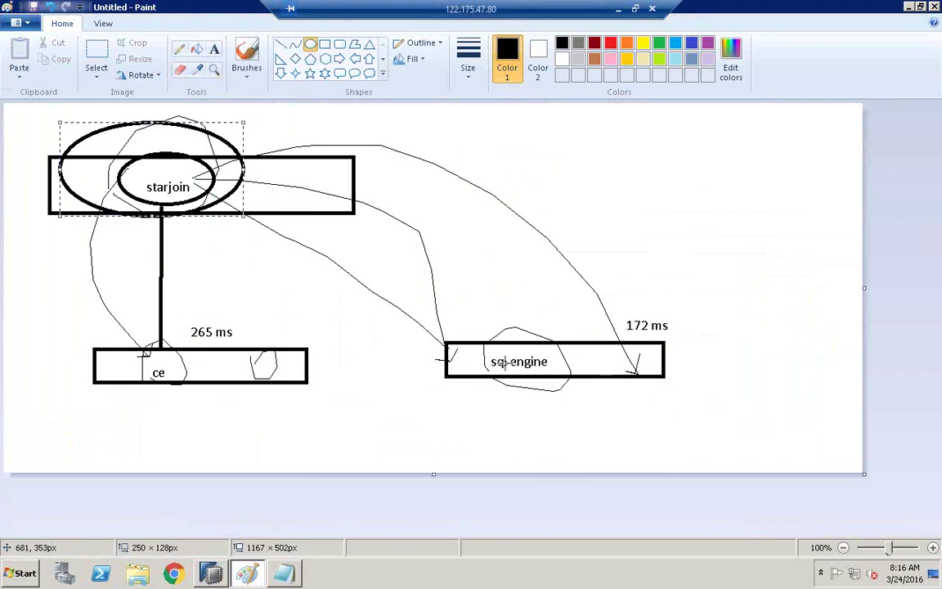
{"action": "left_click", "coordinate": [179, 48]}
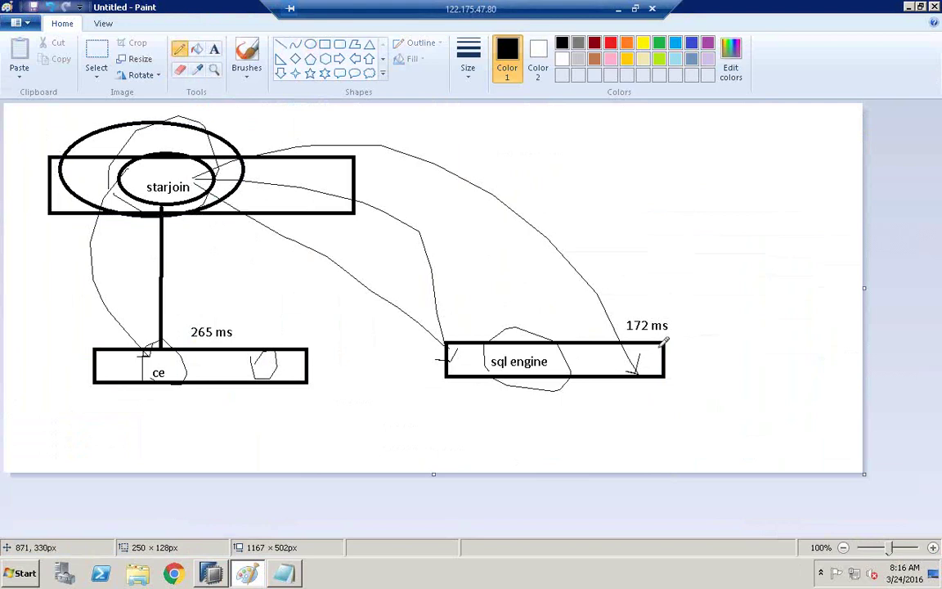
{"action": "mouse_move", "coordinate": [555, 155]}
{"action": "left_mouse_down"}
{"action": "mouse_move", "coordinate": [531, 327]}
{"action": "mouse_move", "coordinate": [542, 325]}
{"action": "left_mouse_up"}
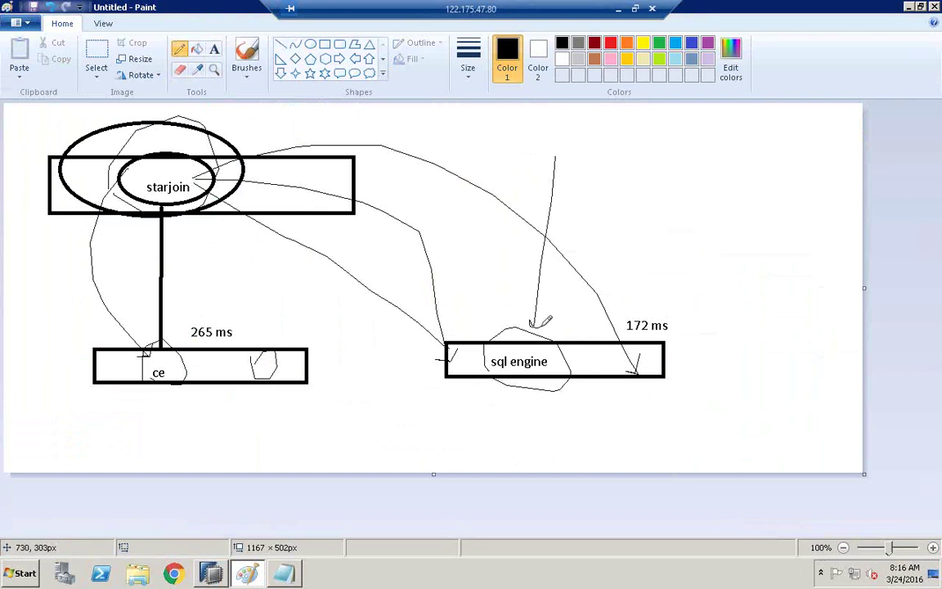
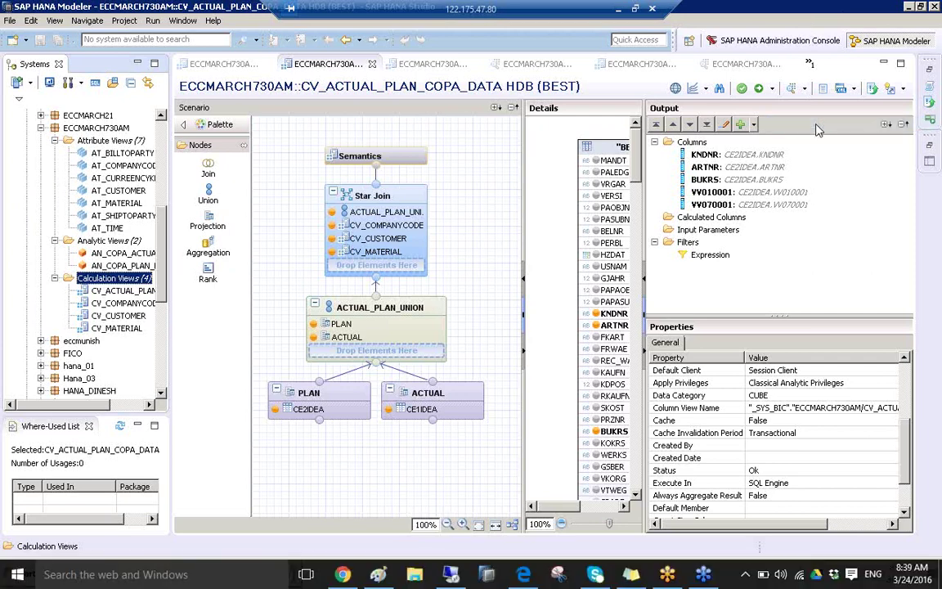
- Make one short horizontal drag near the top of the CV_ACTUAL_PLAN_COPA_DATA view
{"action": "left_click_drag", "start_coordinate": [705, 154], "coordinate": [781, 157]}
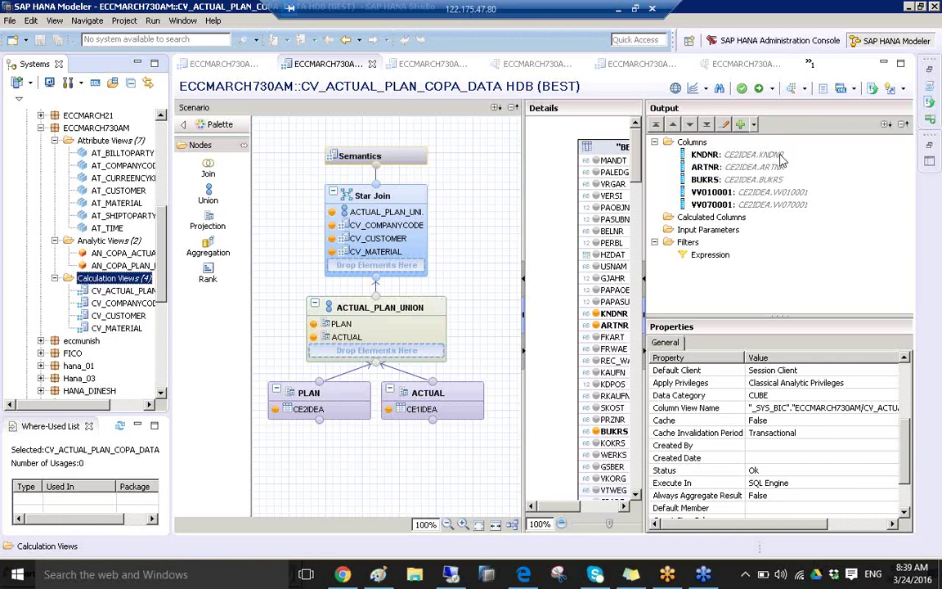